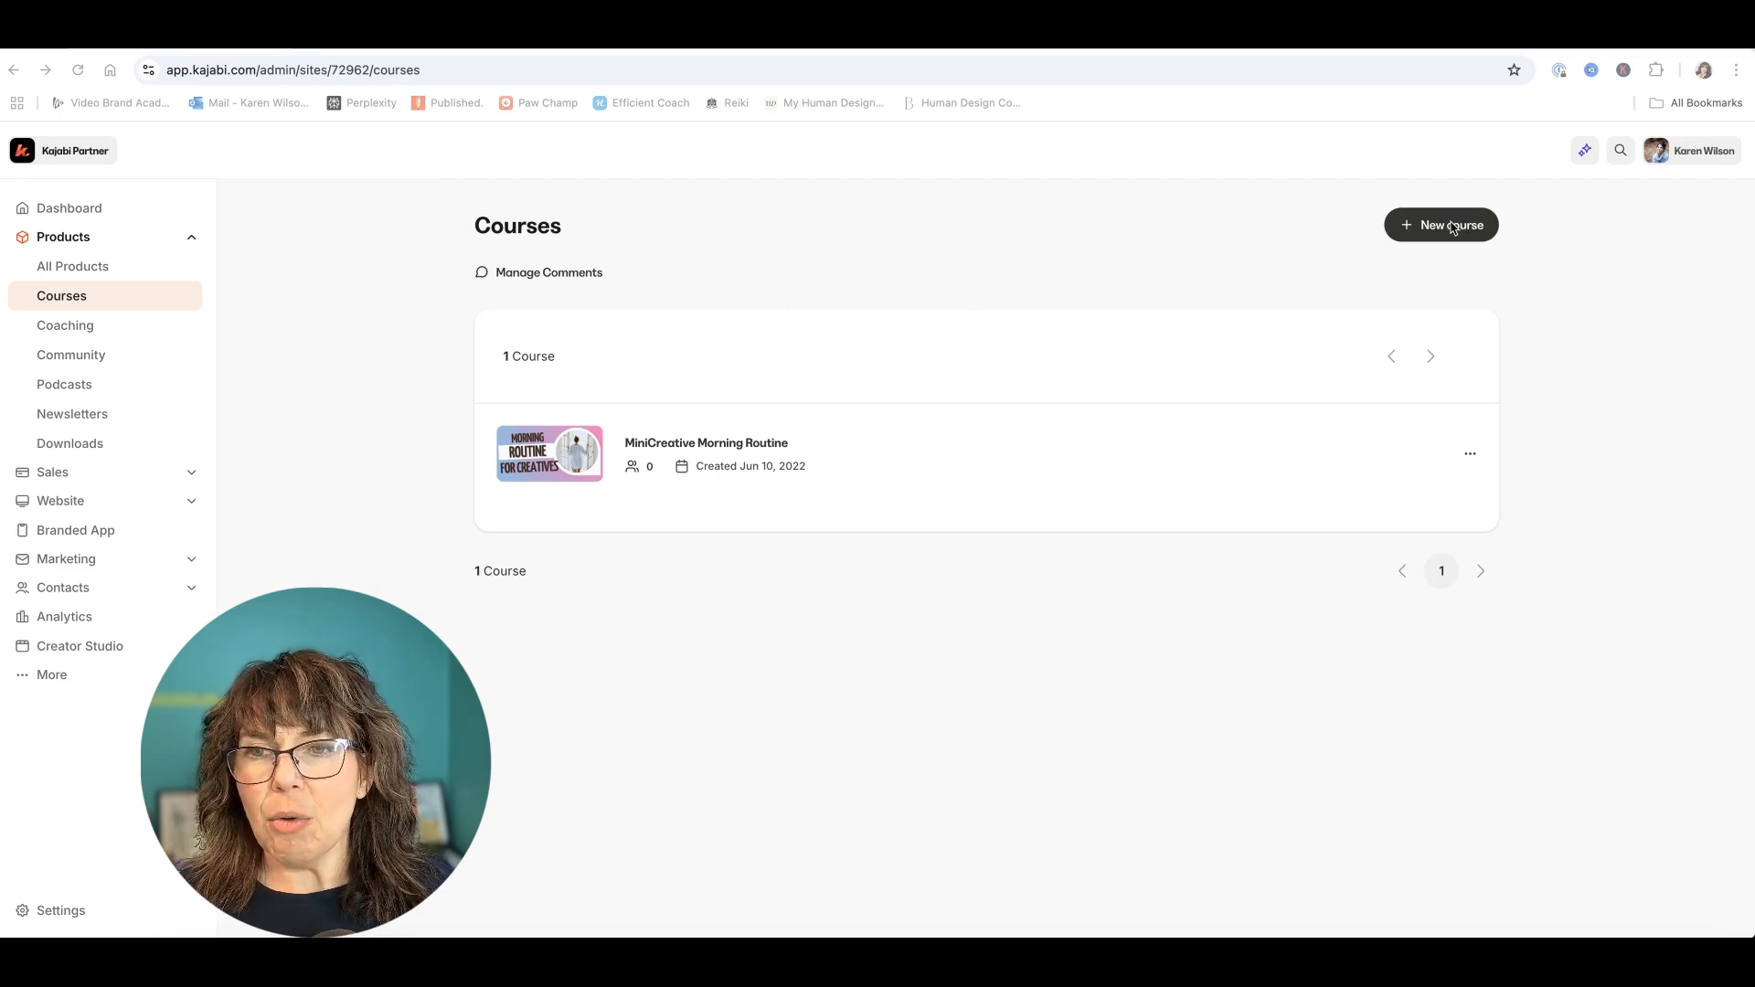
Step: Start a new Evergreen course and title it "Publc Speaking 101"
{"action": "left_click", "coordinate": [1440, 230]}
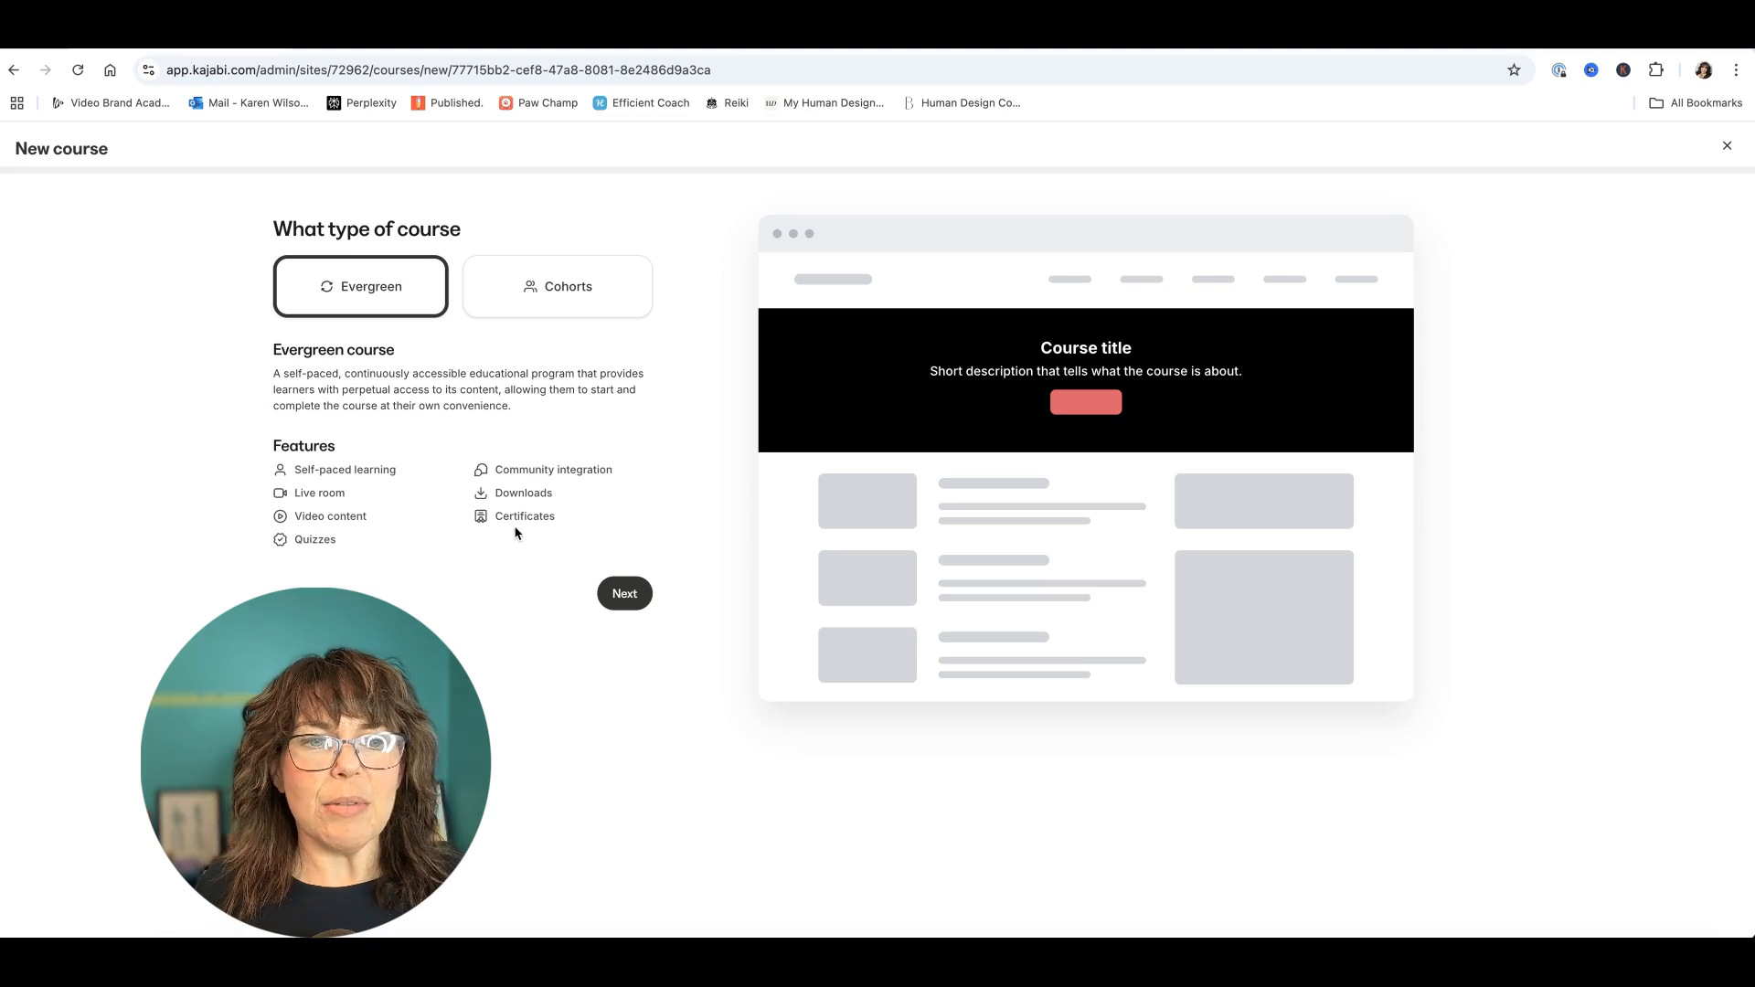
{"action": "left_click", "coordinate": [627, 597]}
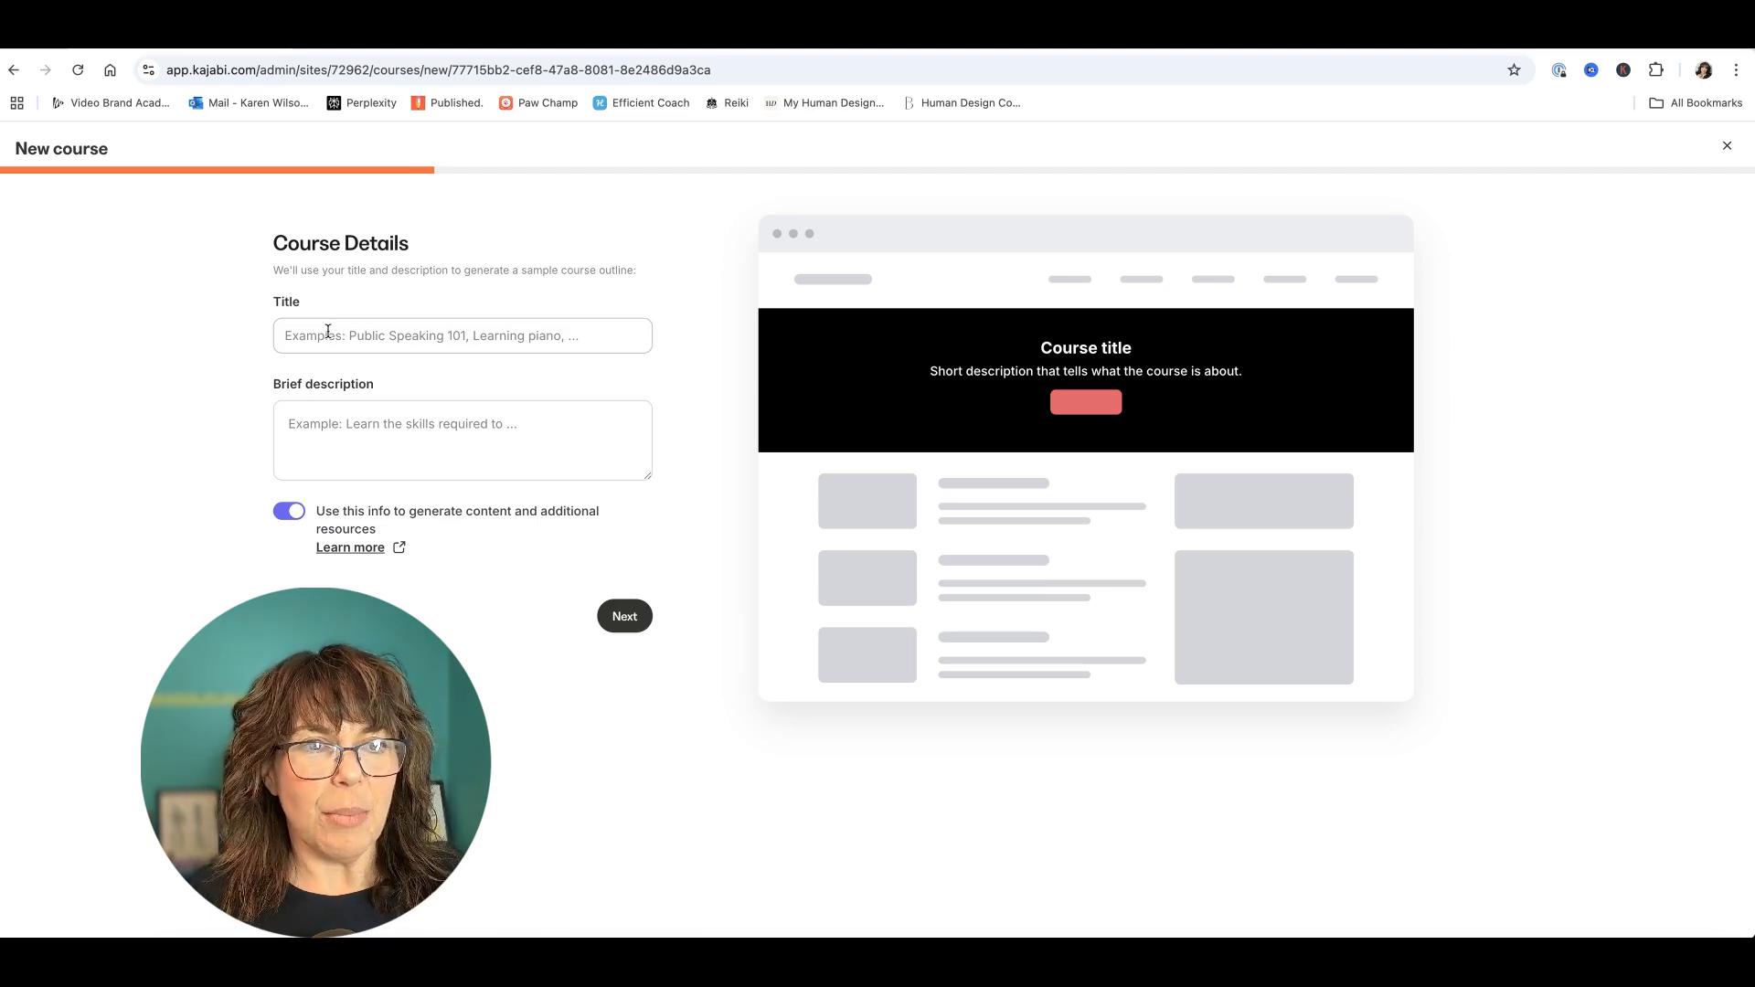
{"action": "left_click", "coordinate": [314, 337]}
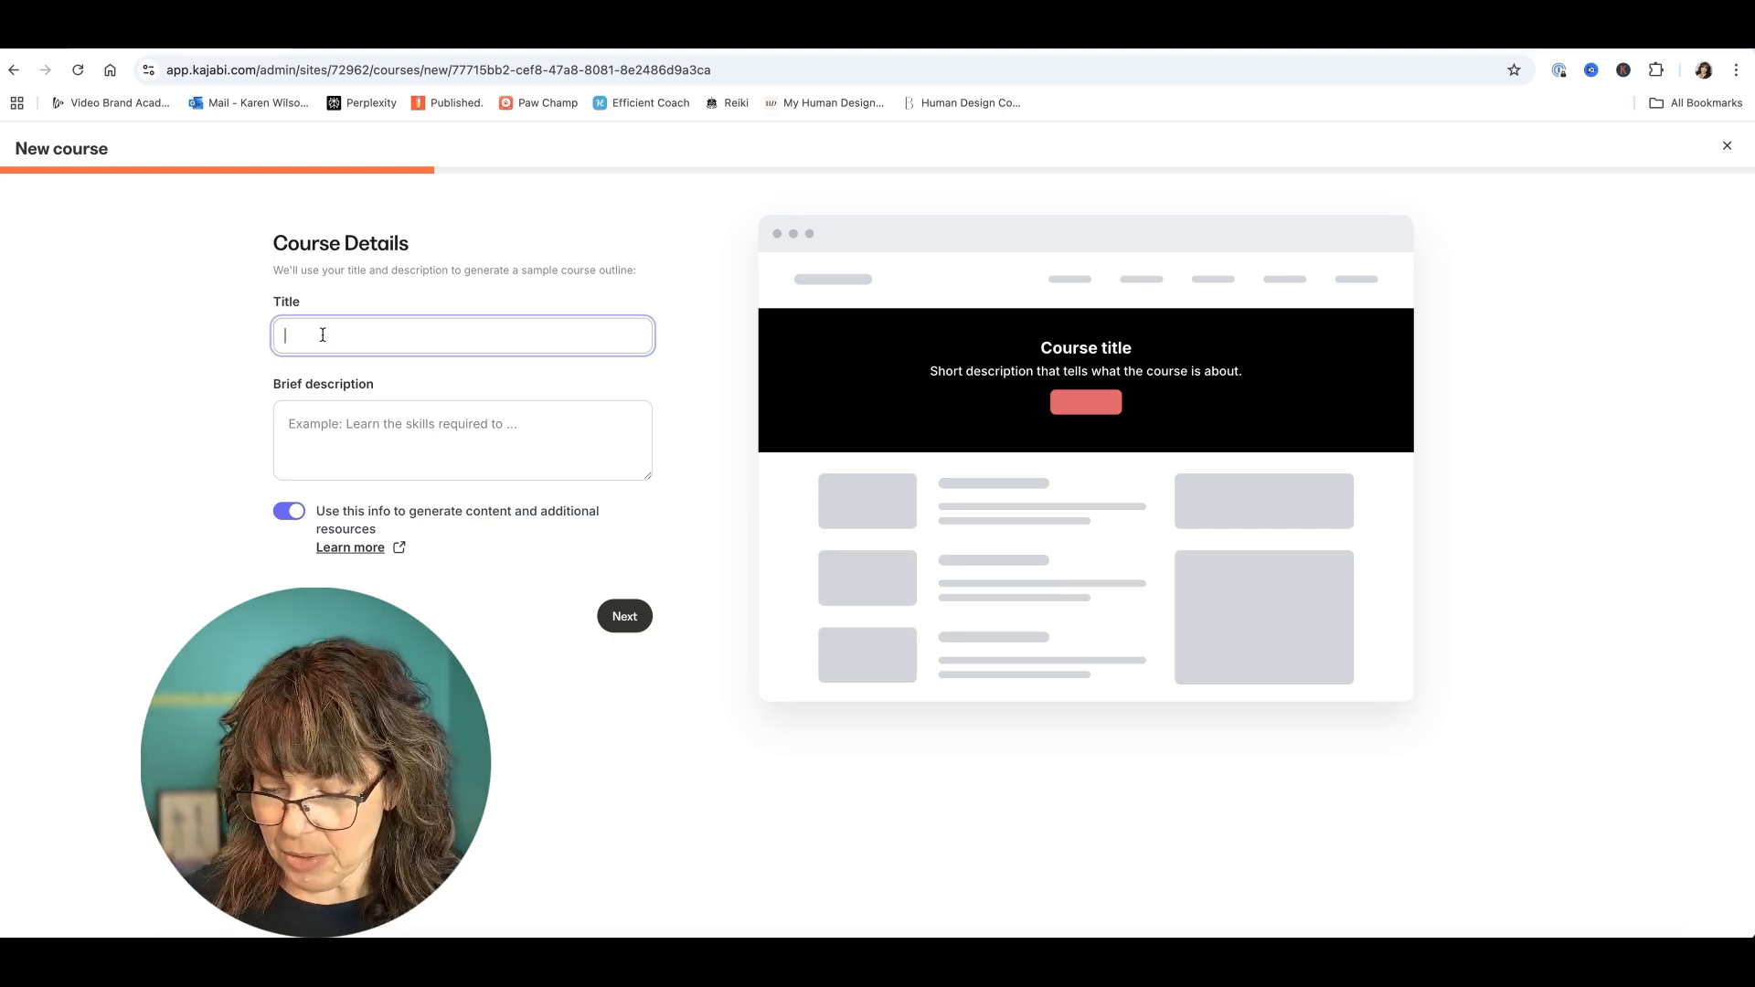
{"action": "type", "text": "Publi"}
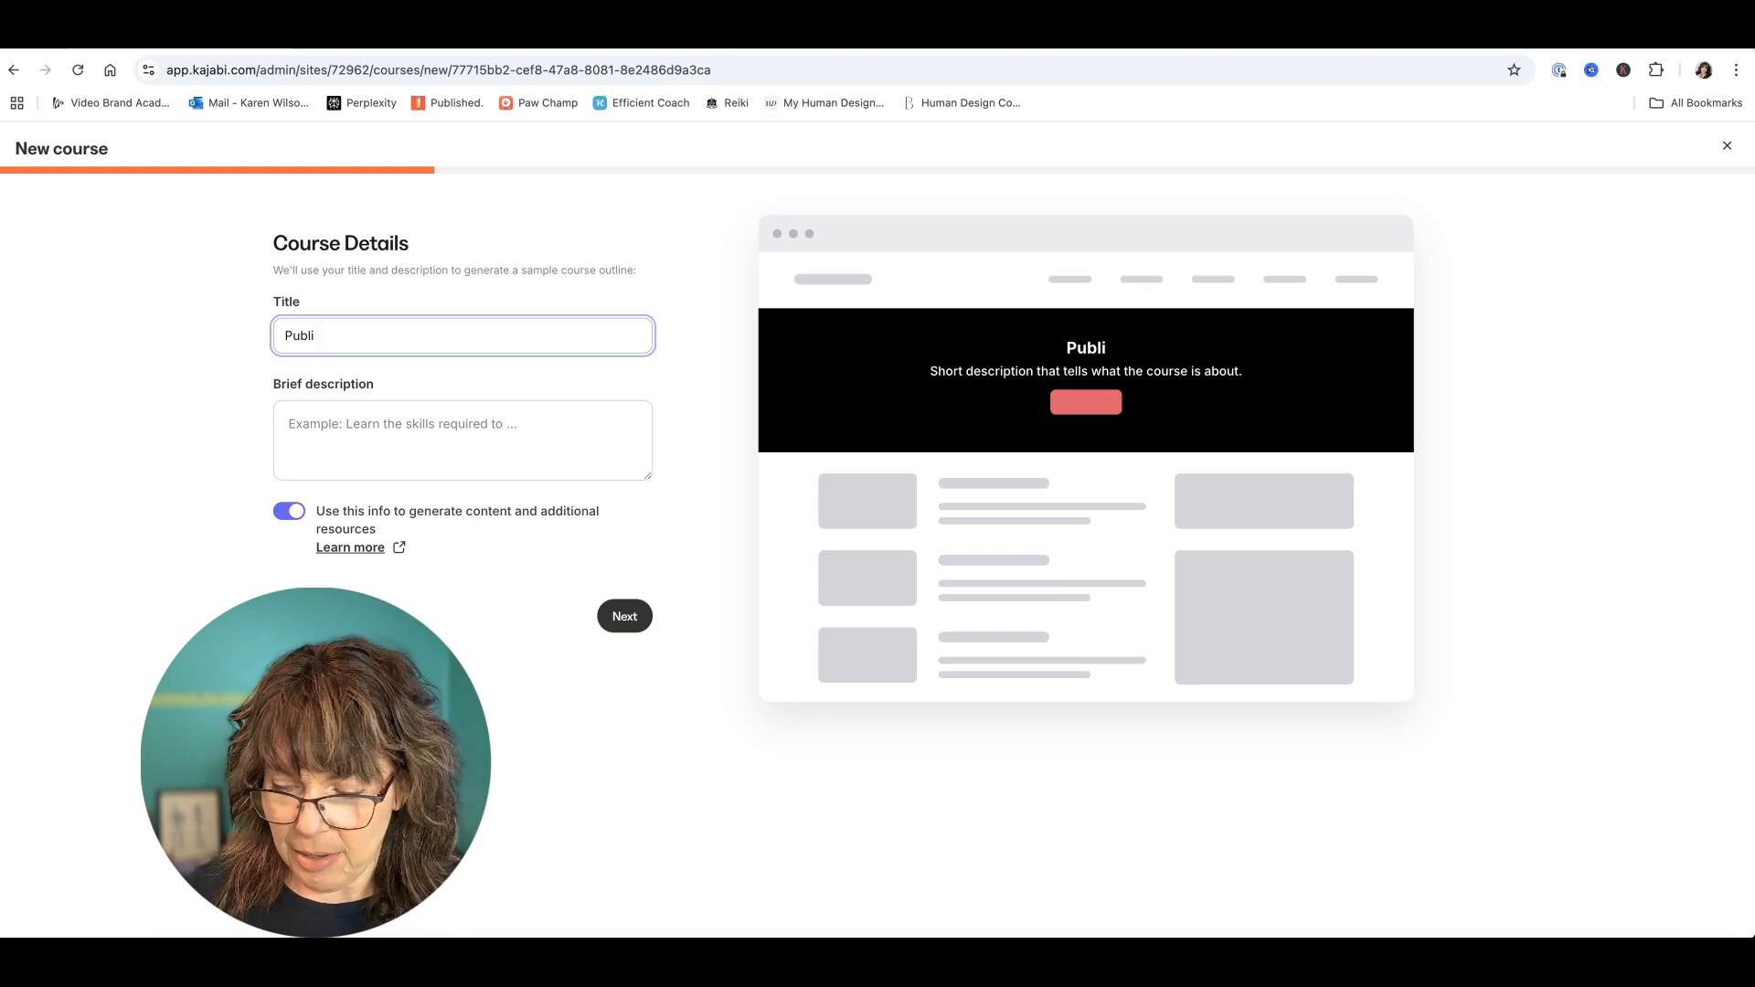
{"action": "key", "text": "BackSpace"}
{"action": "type", "text": "c"}
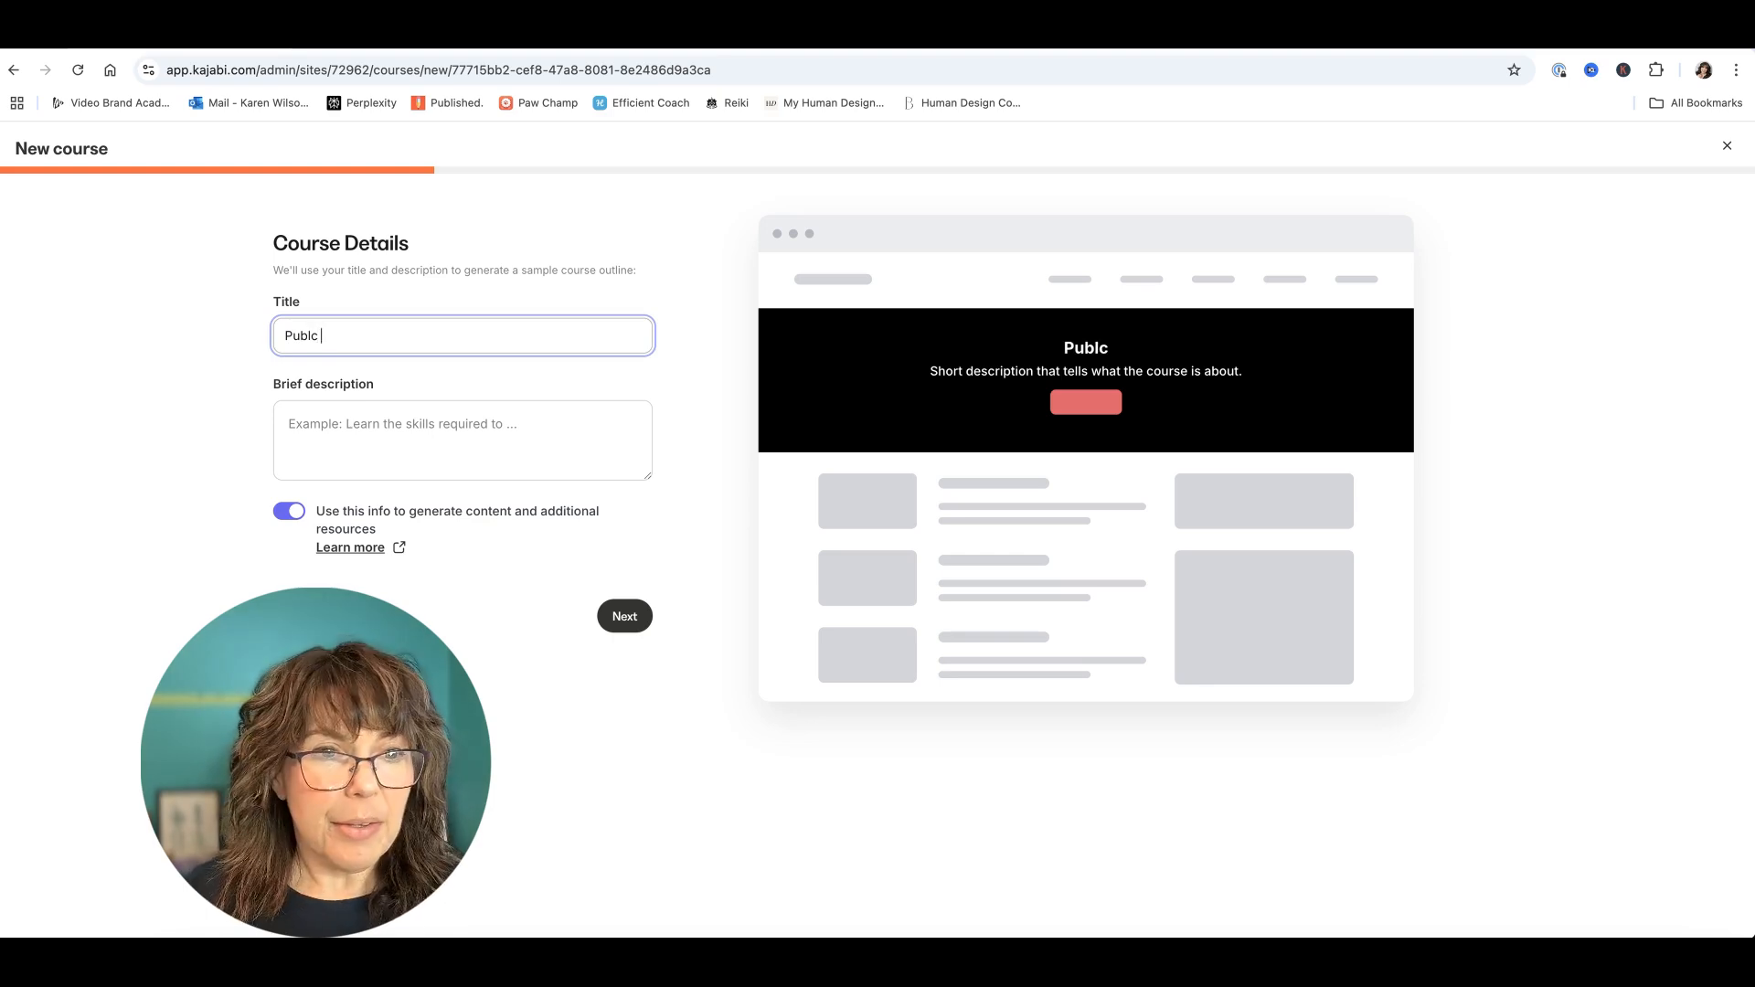
{"action": "type", "text": " Speaki"}
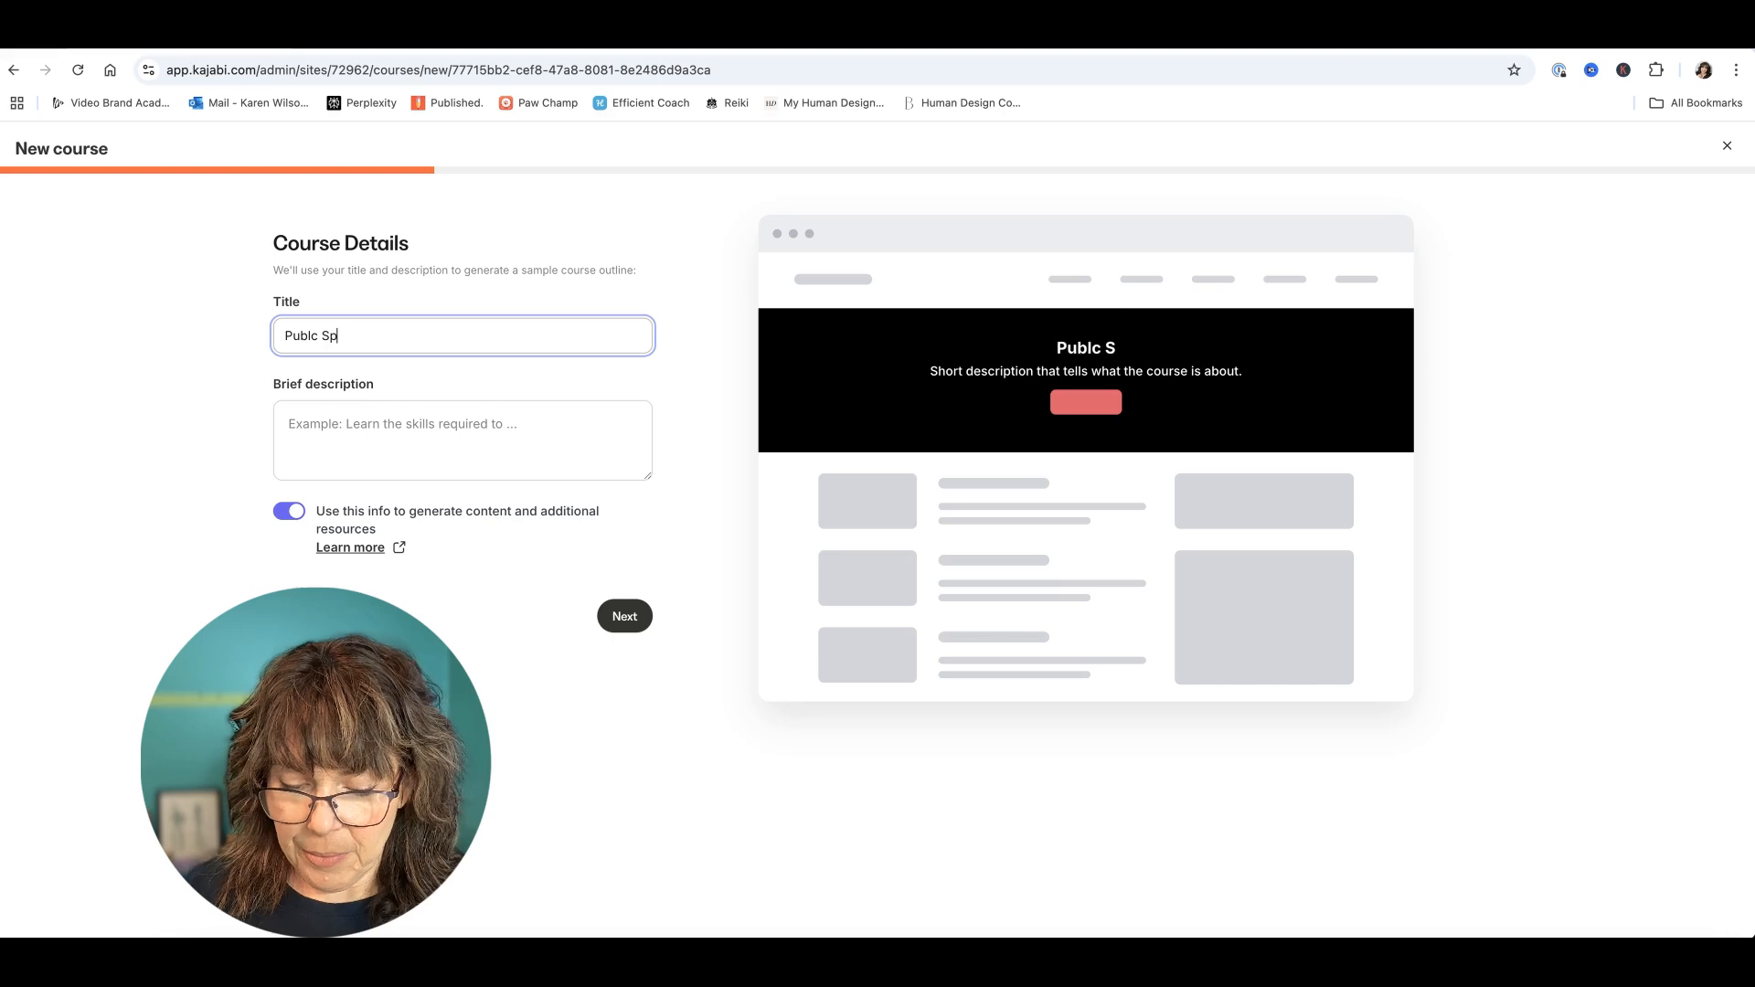
{"action": "type", "text": "ng"}
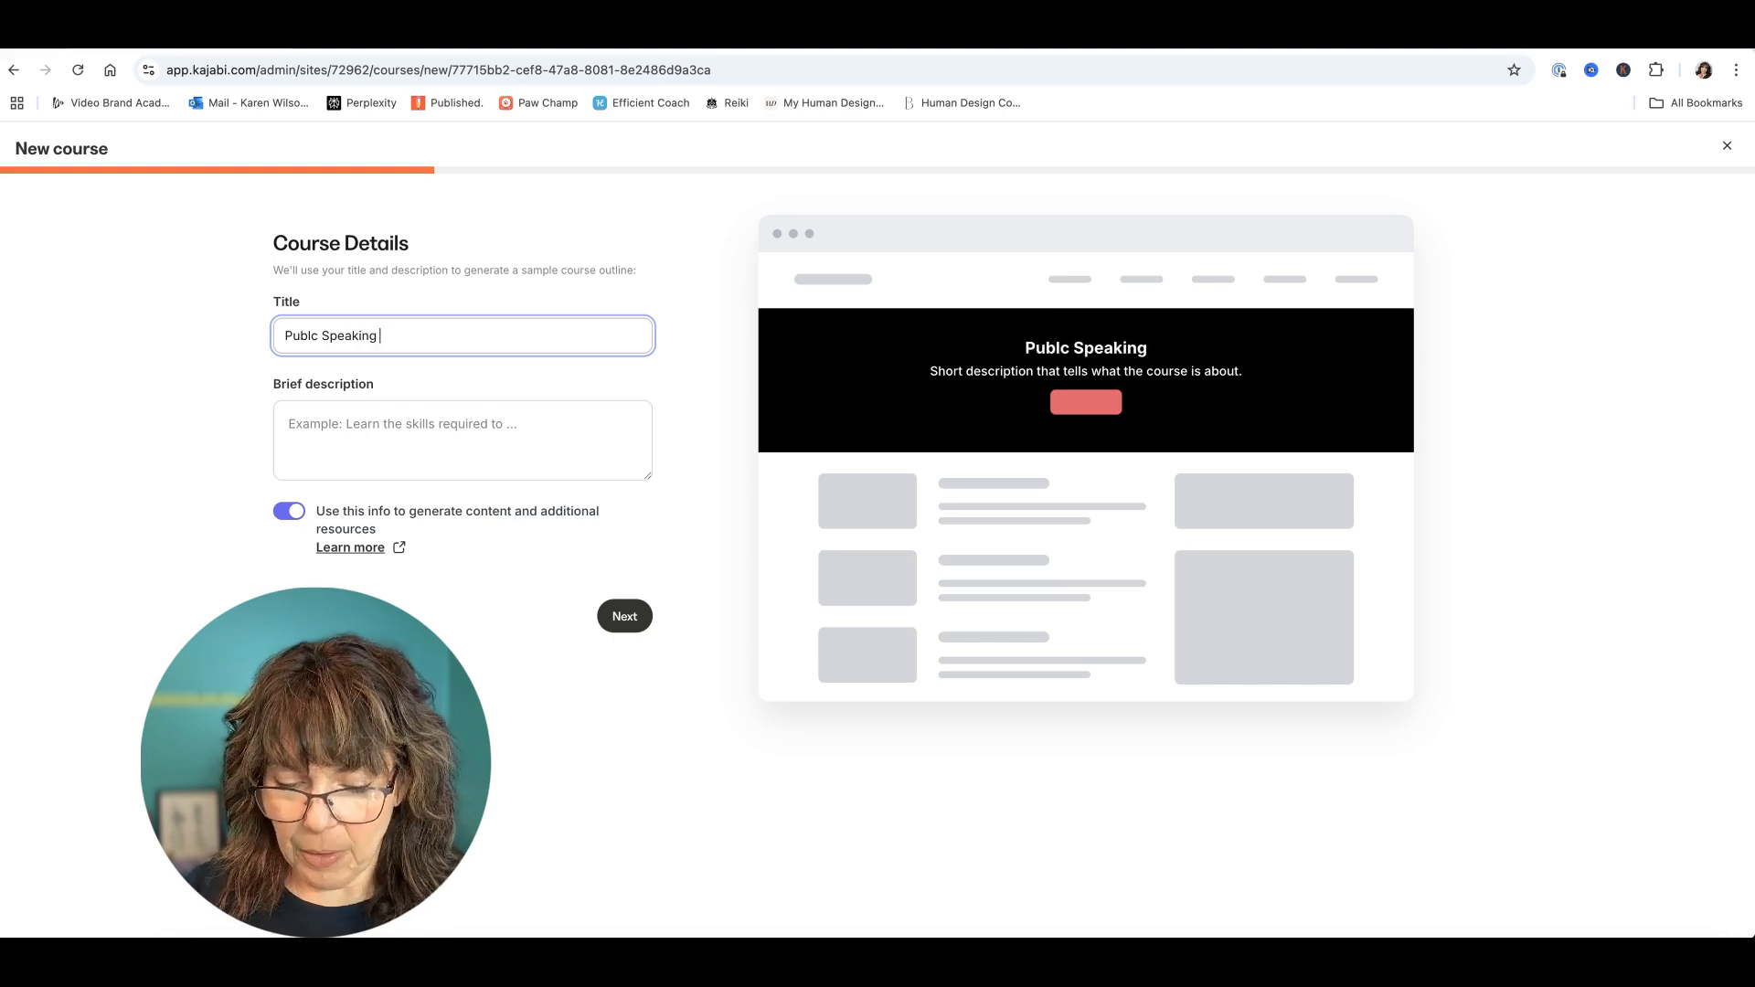
Step: Enter the brief description "Learn to go from couch to stage" and leave content generation from this info enabled
{"action": "type", "text": "go fr"}
{"action": "type", "text": "om couch t"}
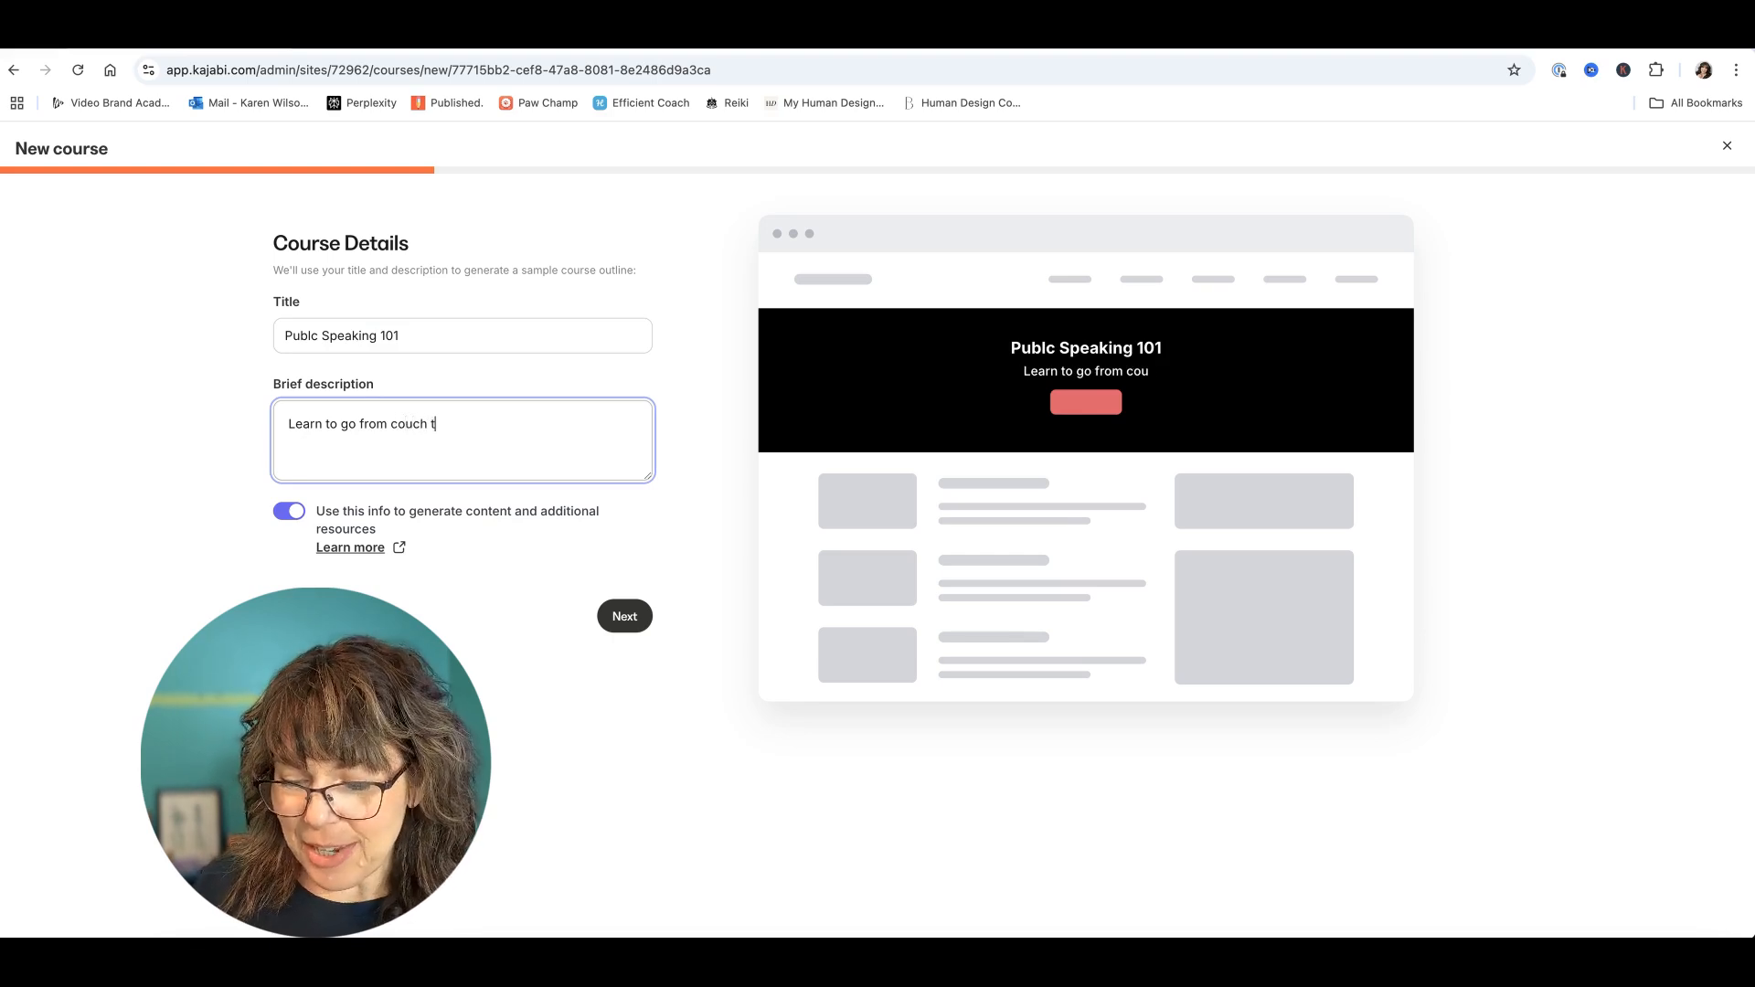
{"action": "type", "text": "o "}
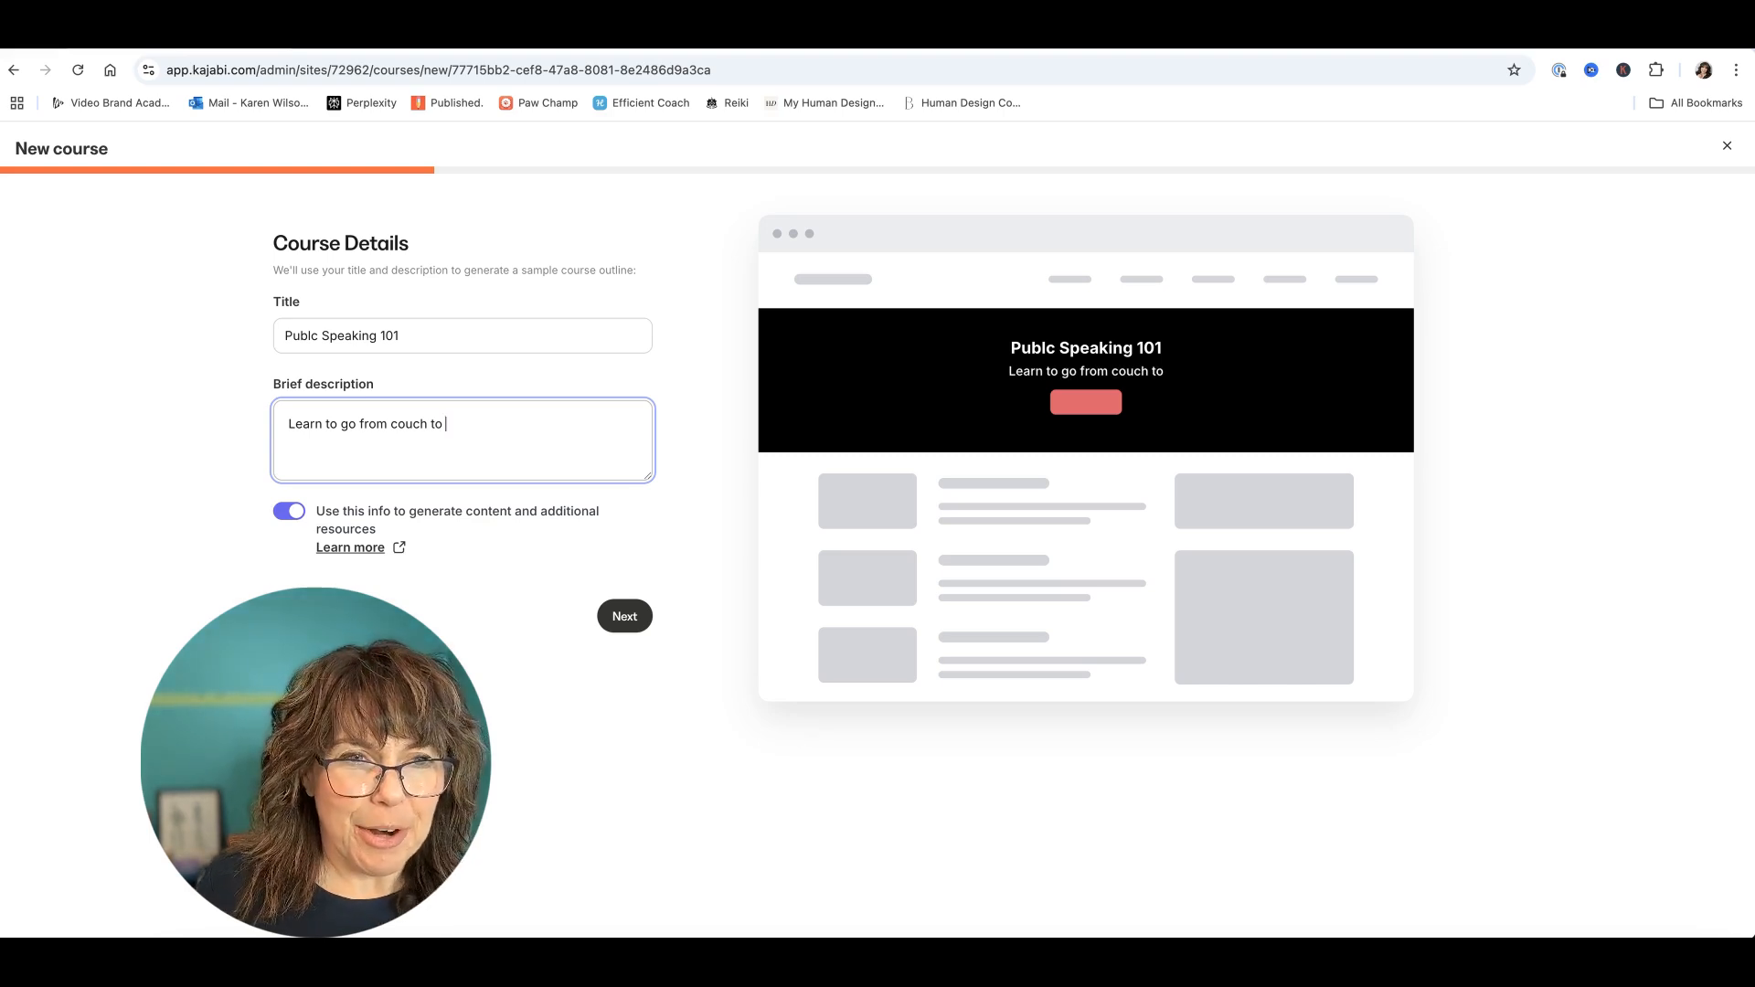
{"action": "type", "text": "stage"}
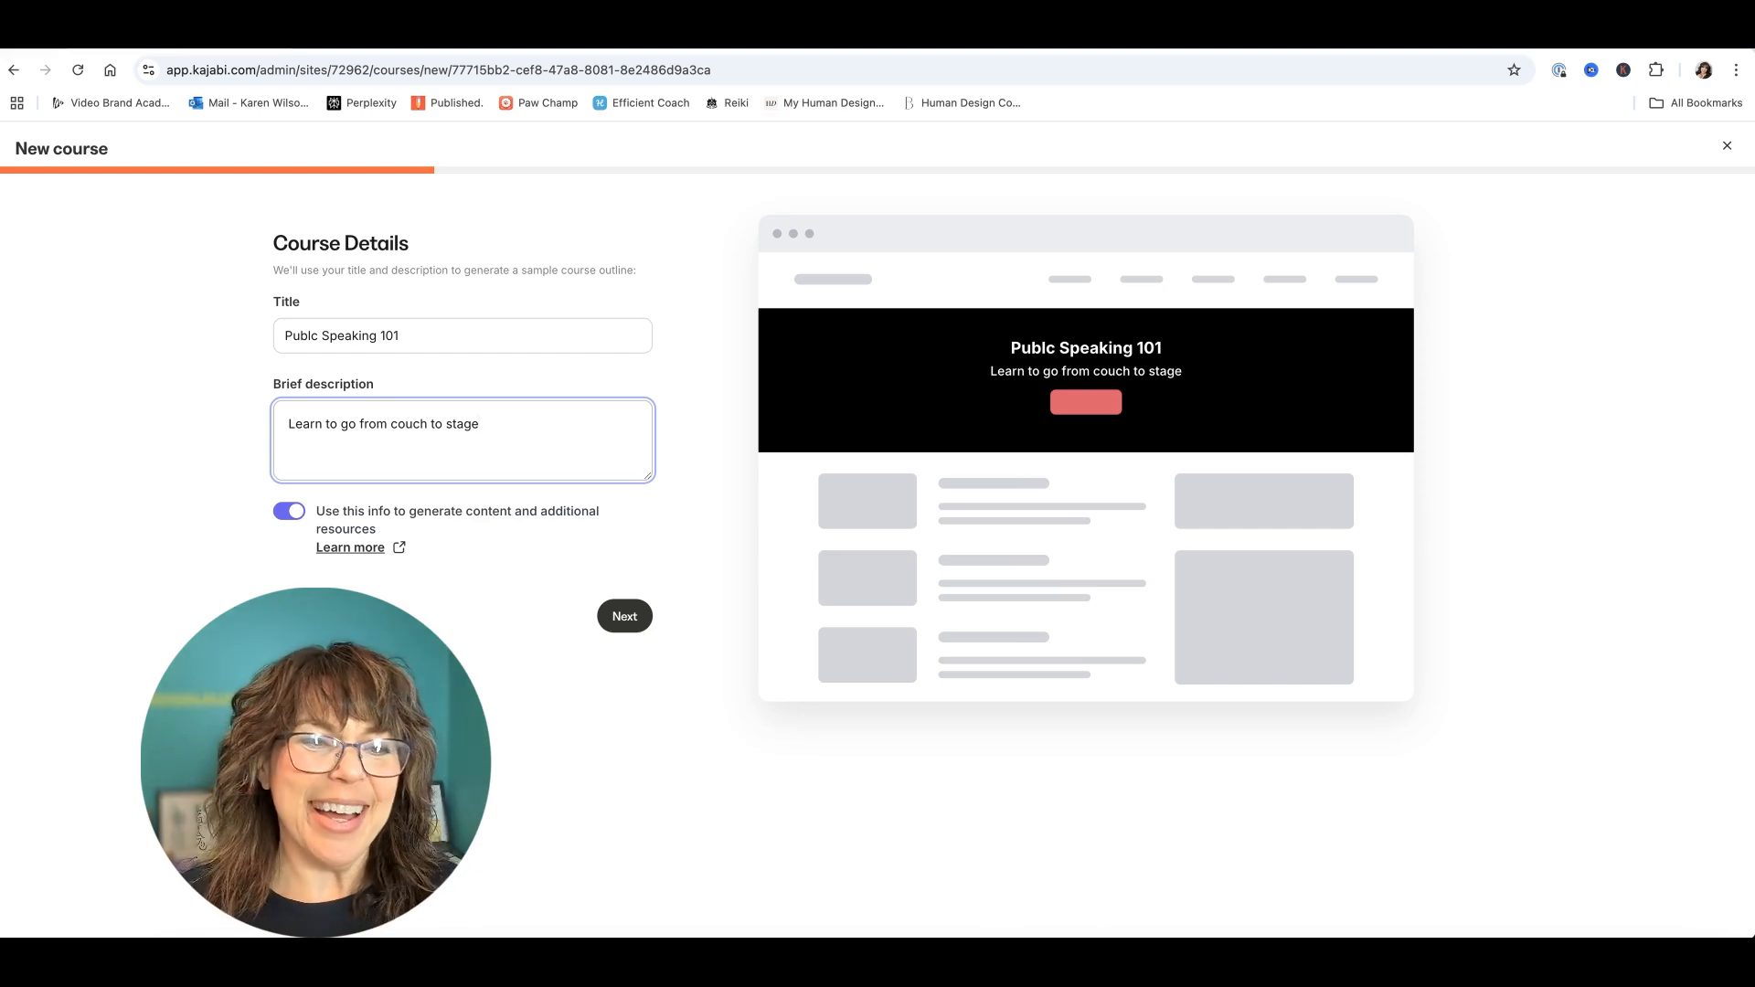
{"action": "left_click", "coordinate": [295, 515]}
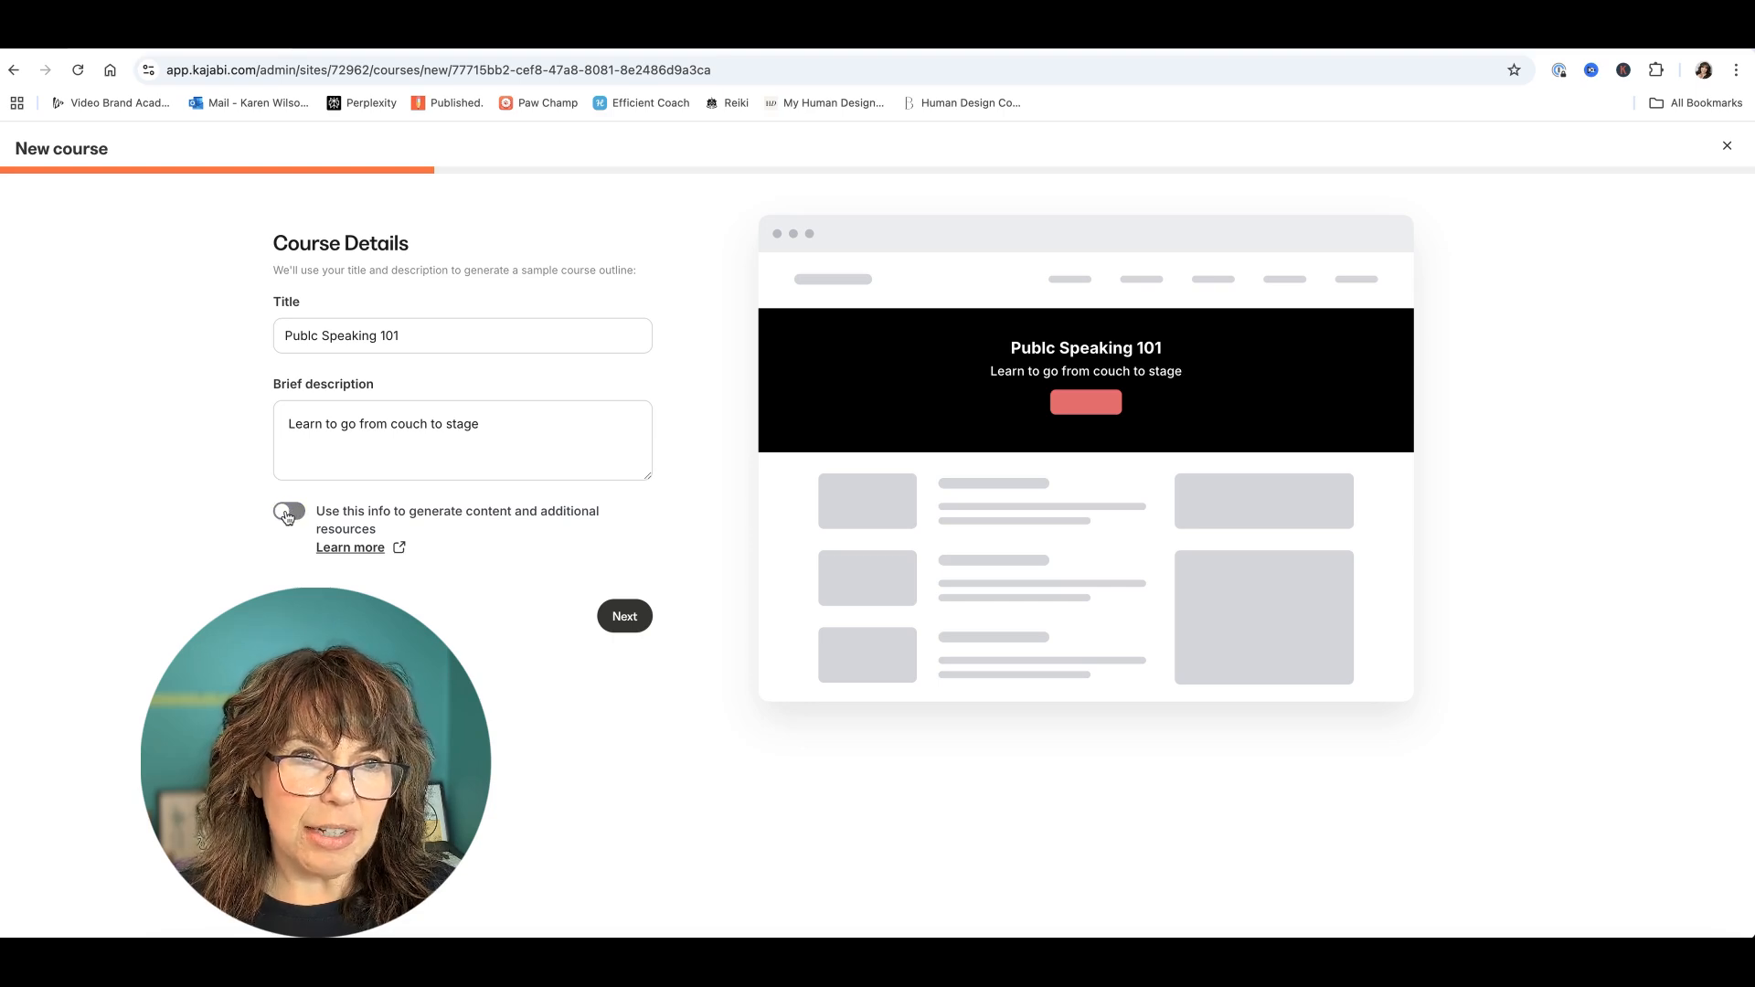
{"action": "left_click", "coordinate": [287, 513]}
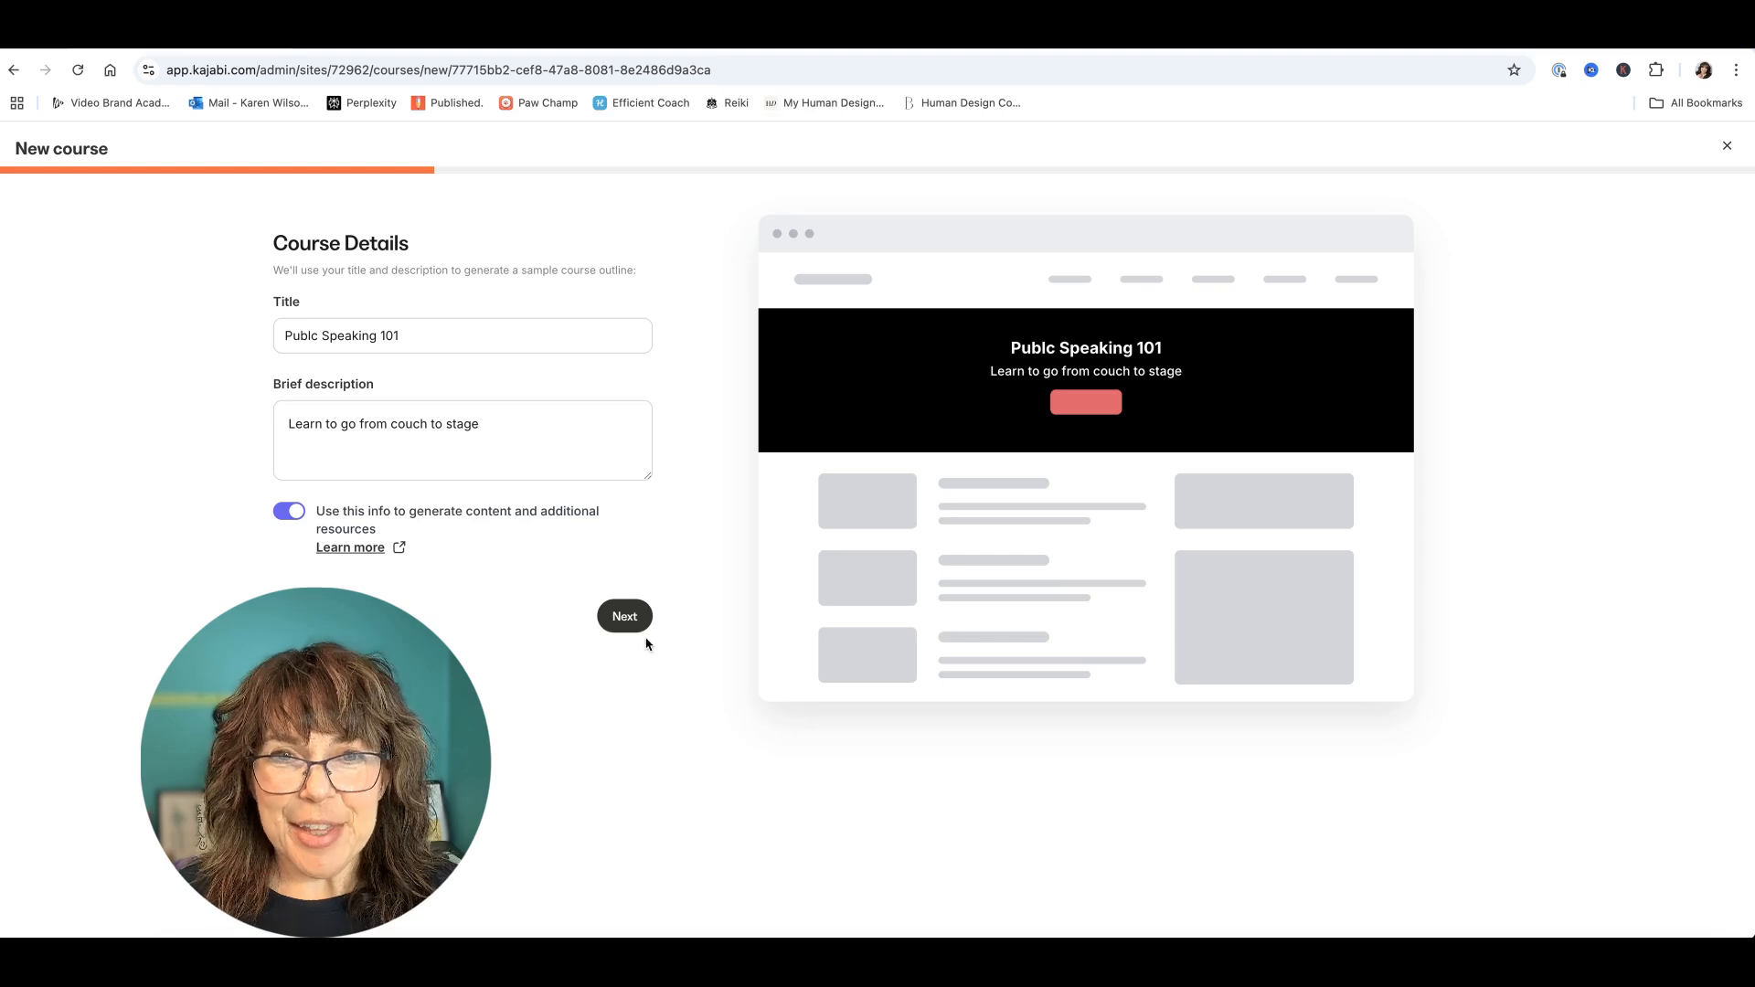
Step: Accept the default course colors without a thumbnail, keep the pricing Free, and generate the course
{"action": "left_click", "coordinate": [625, 619]}
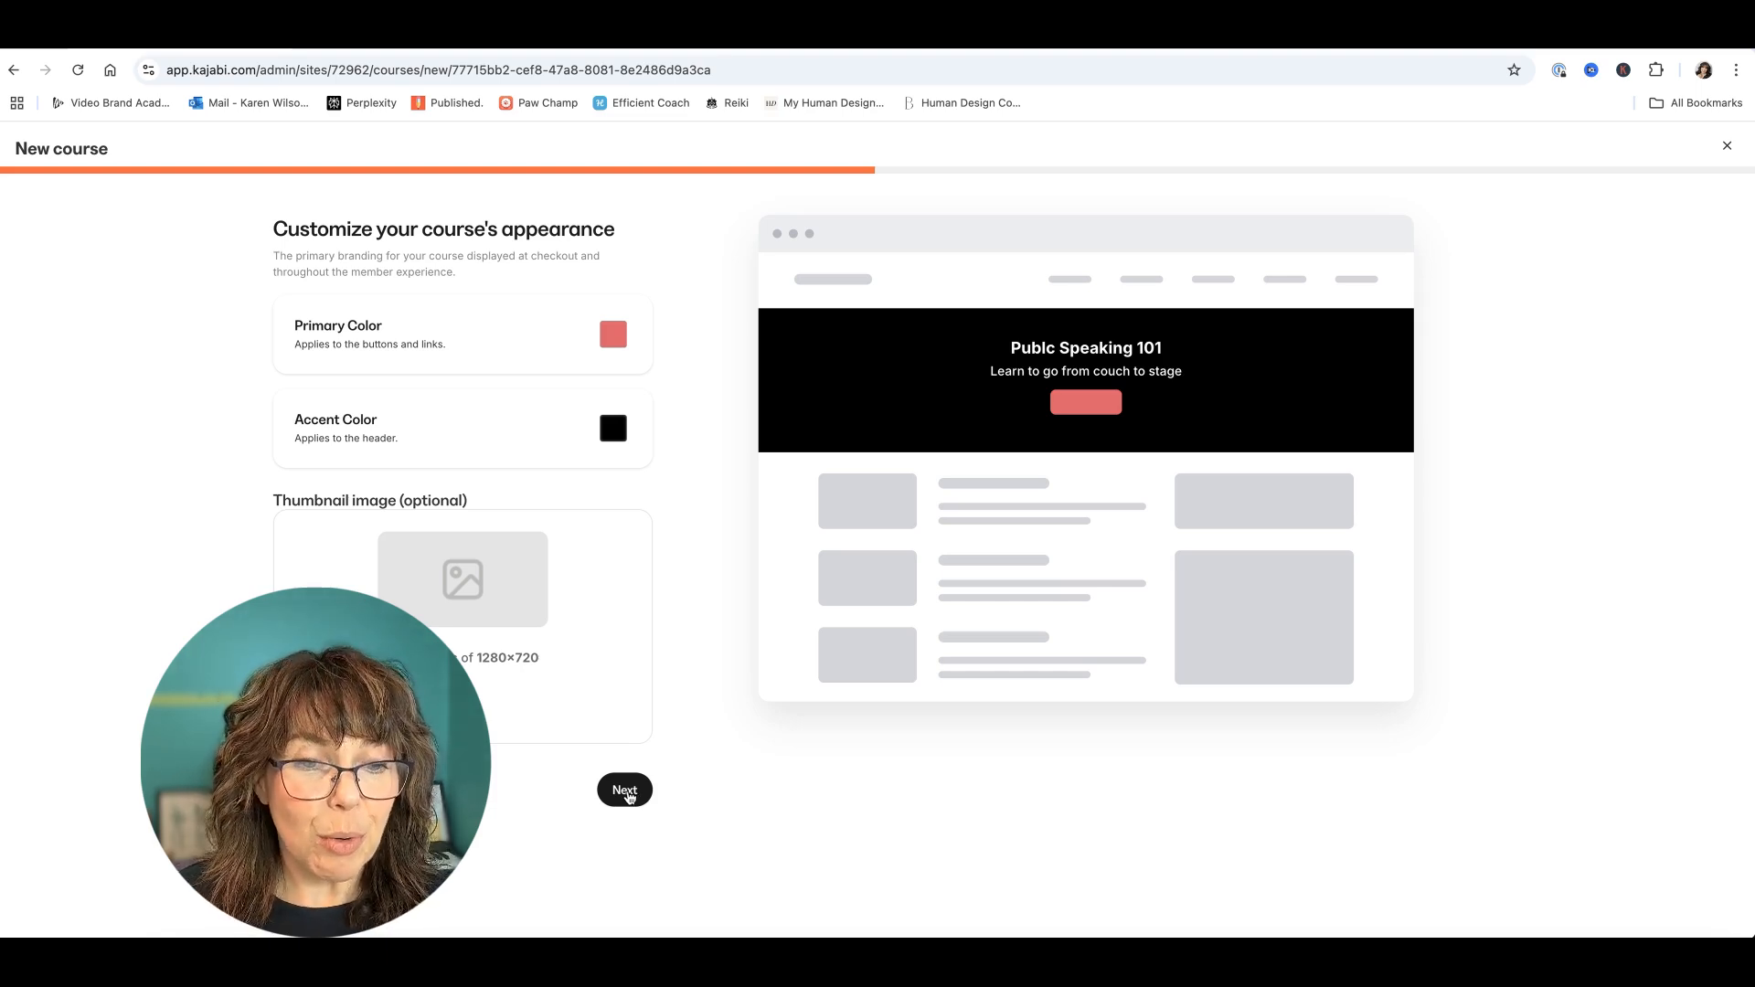
{"action": "left_click", "coordinate": [628, 795]}
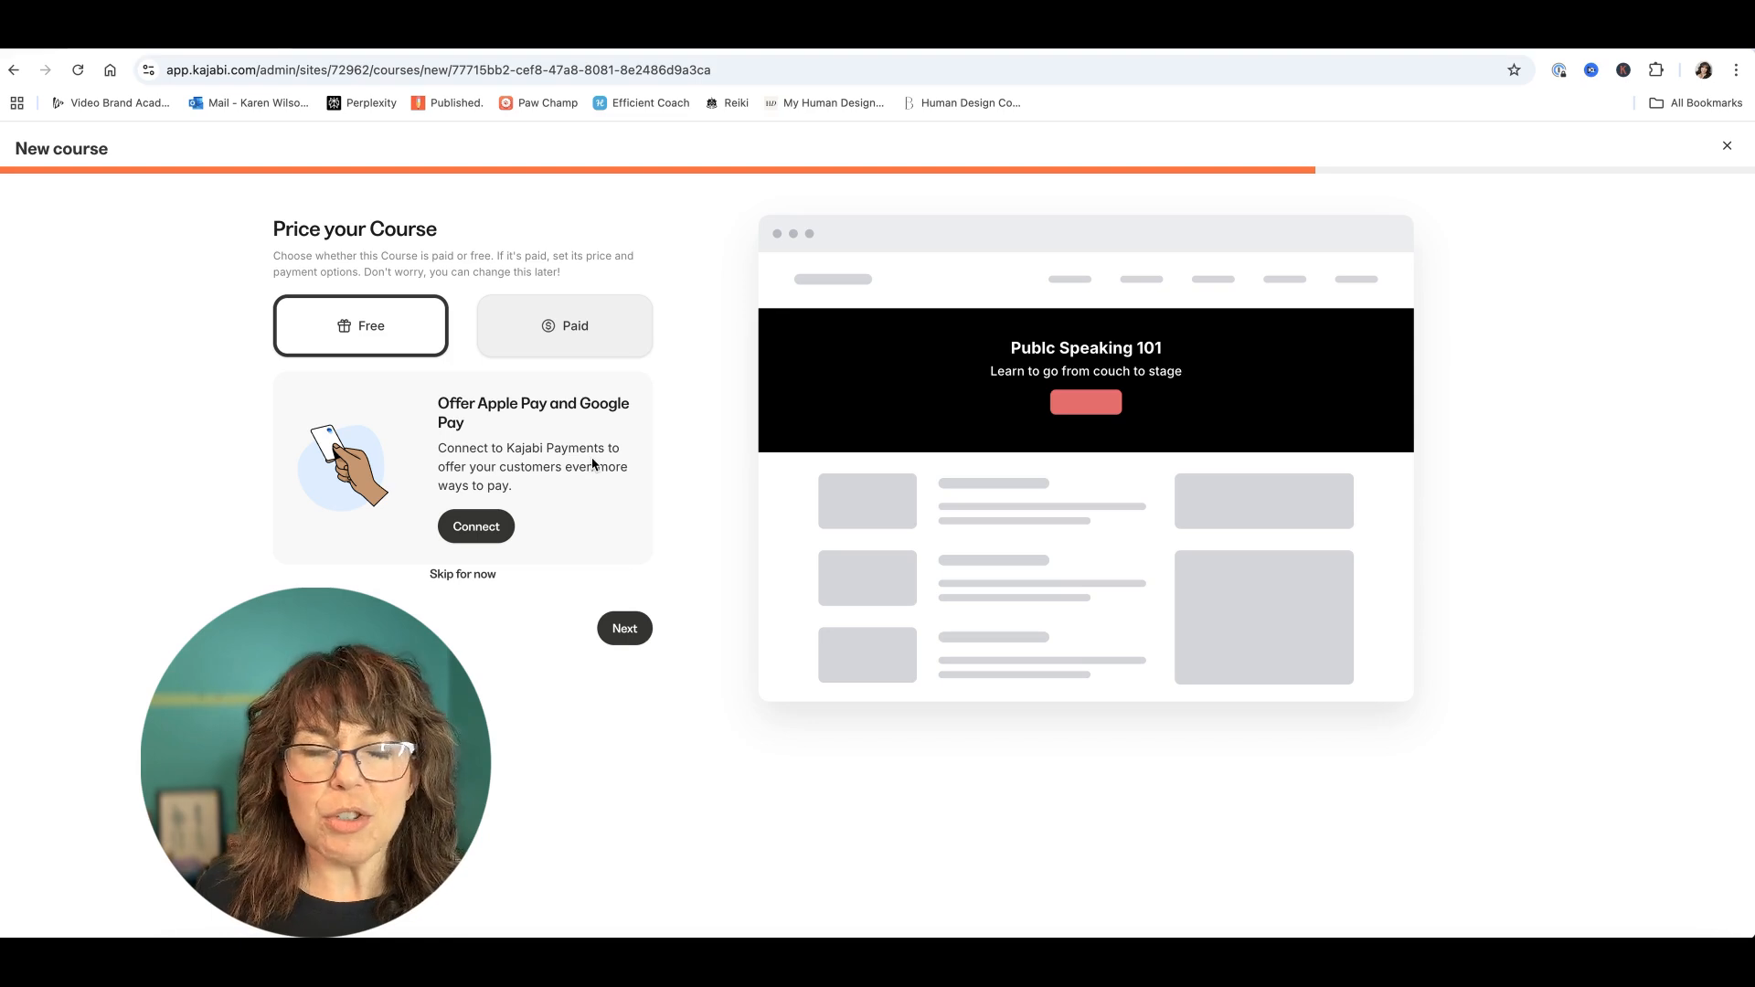
{"action": "left_click", "coordinate": [627, 631]}
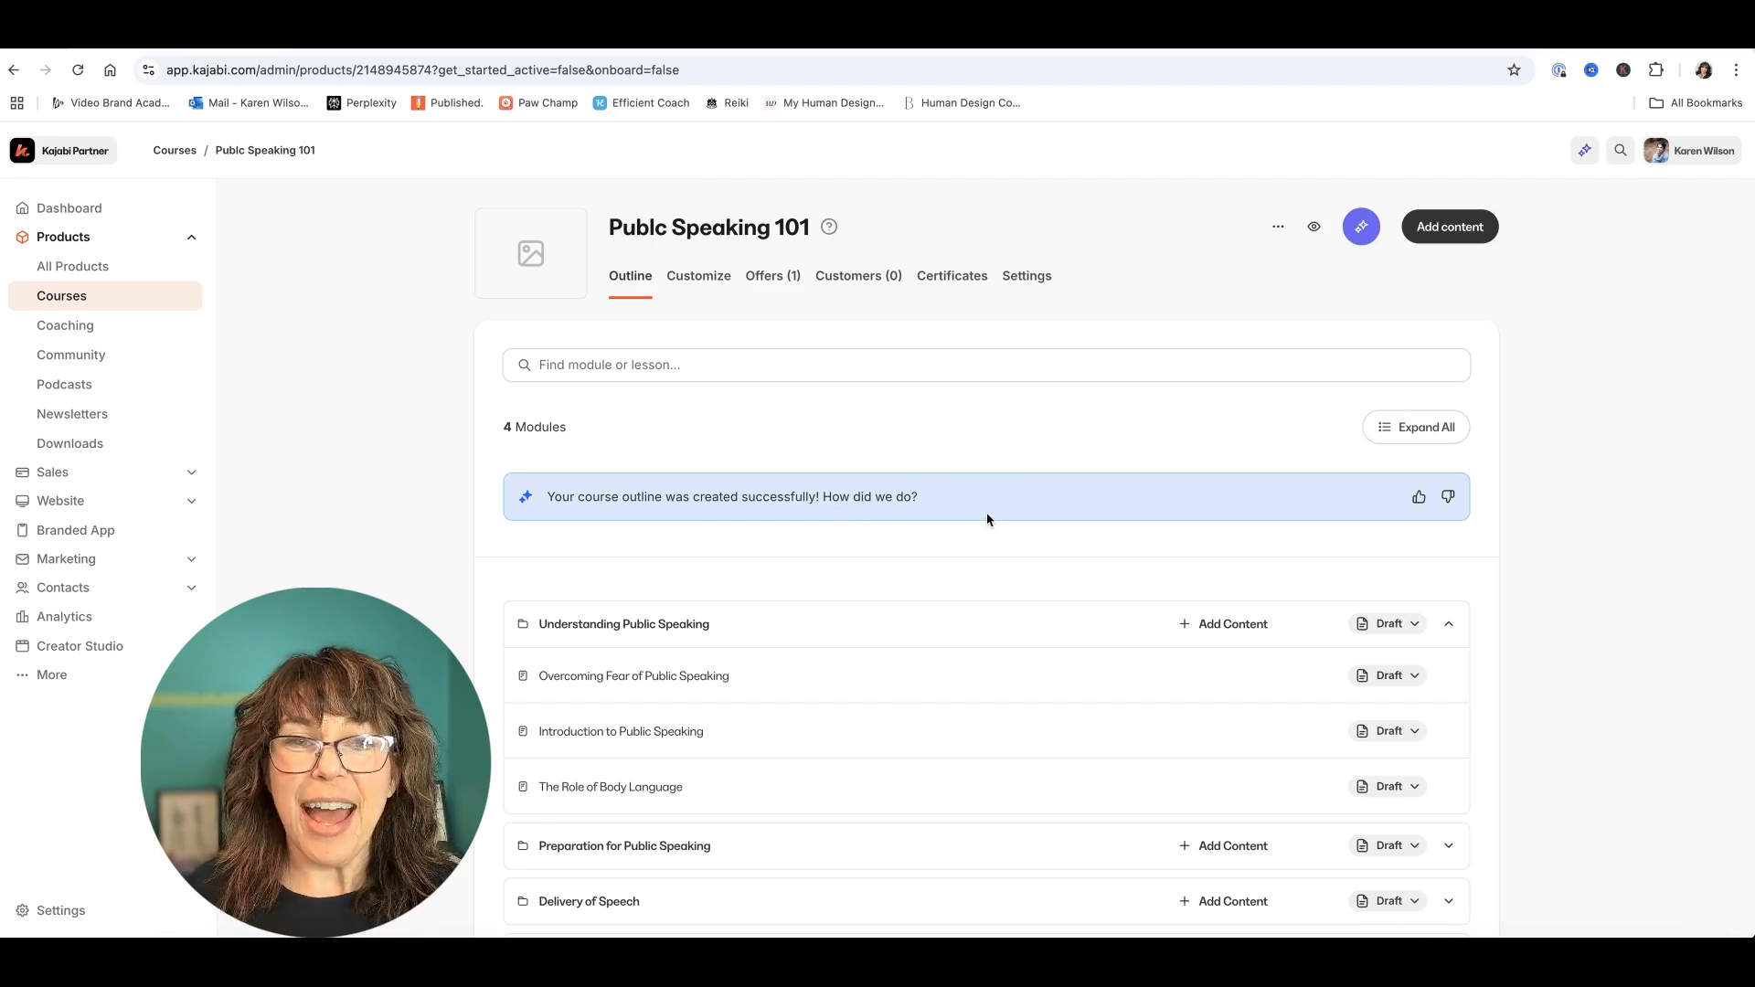
Step: Review the modules and lessons in the generated course outline
{"action": "scroll", "coordinate": [1057, 578], "scroll_direction": "down", "scroll_amount": 3}
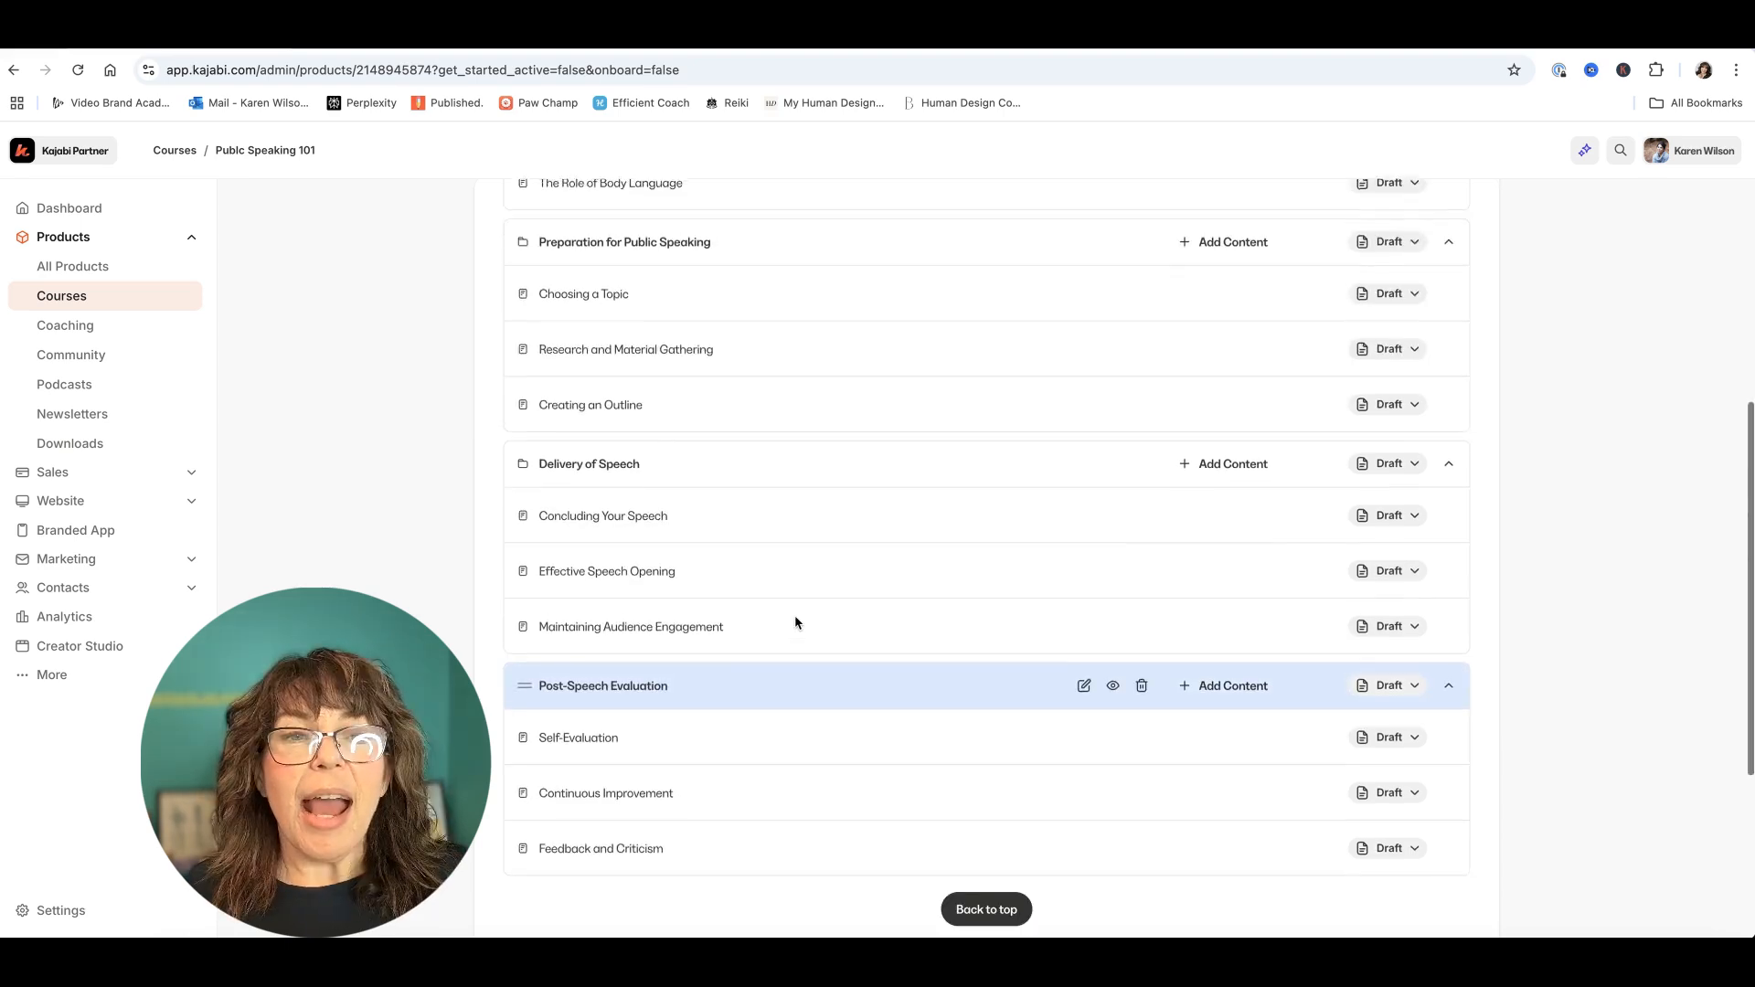
{"action": "scroll", "coordinate": [796, 621], "scroll_direction": "up", "scroll_amount": 1}
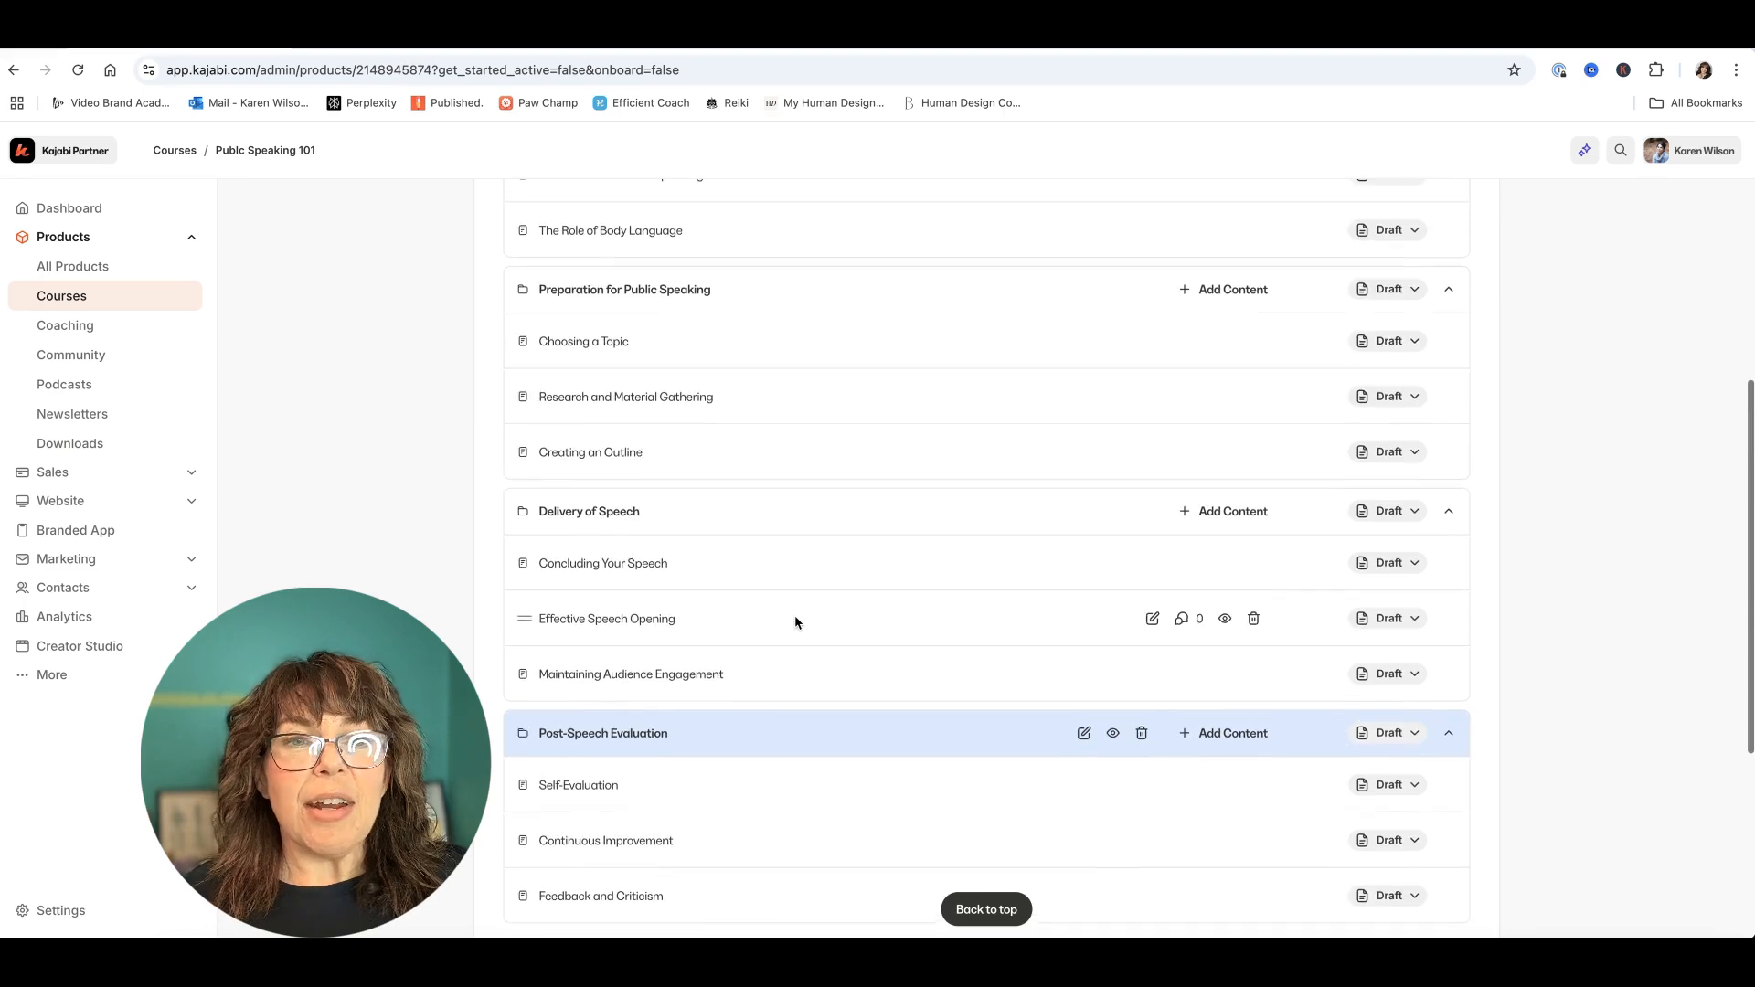
{"action": "scroll", "coordinate": [796, 622], "scroll_direction": "up", "scroll_amount": 2}
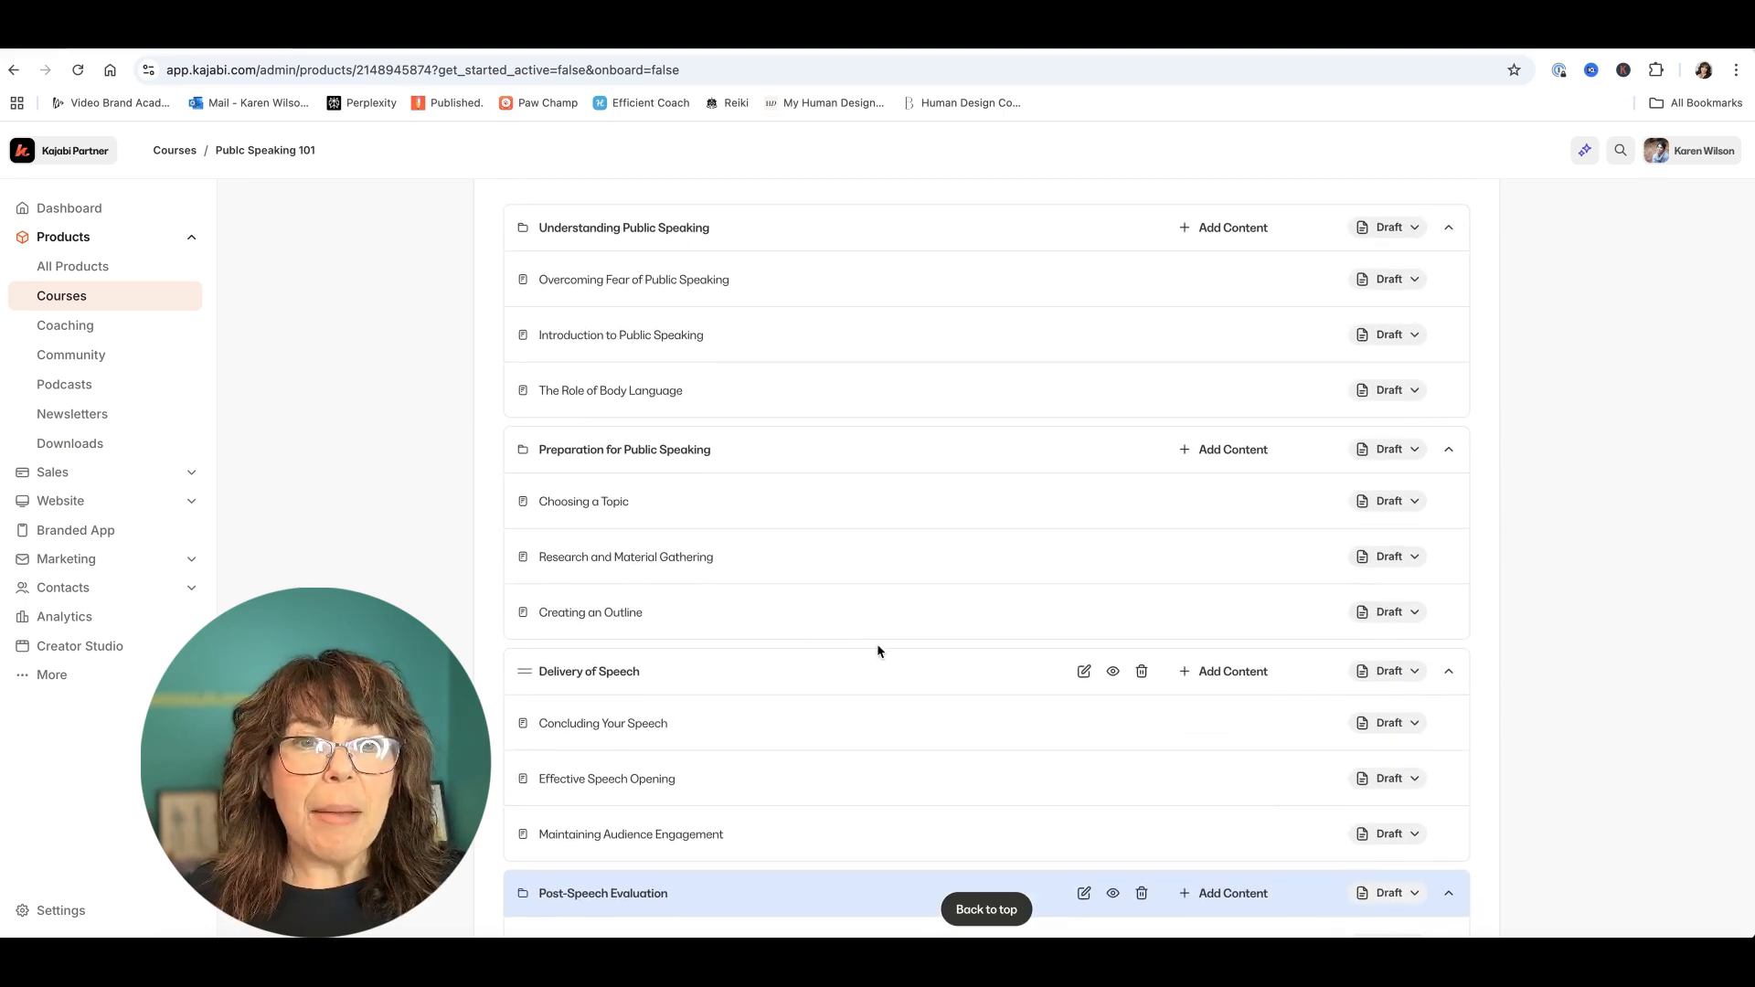
{"action": "scroll", "coordinate": [877, 648], "scroll_direction": "up", "scroll_amount": 1}
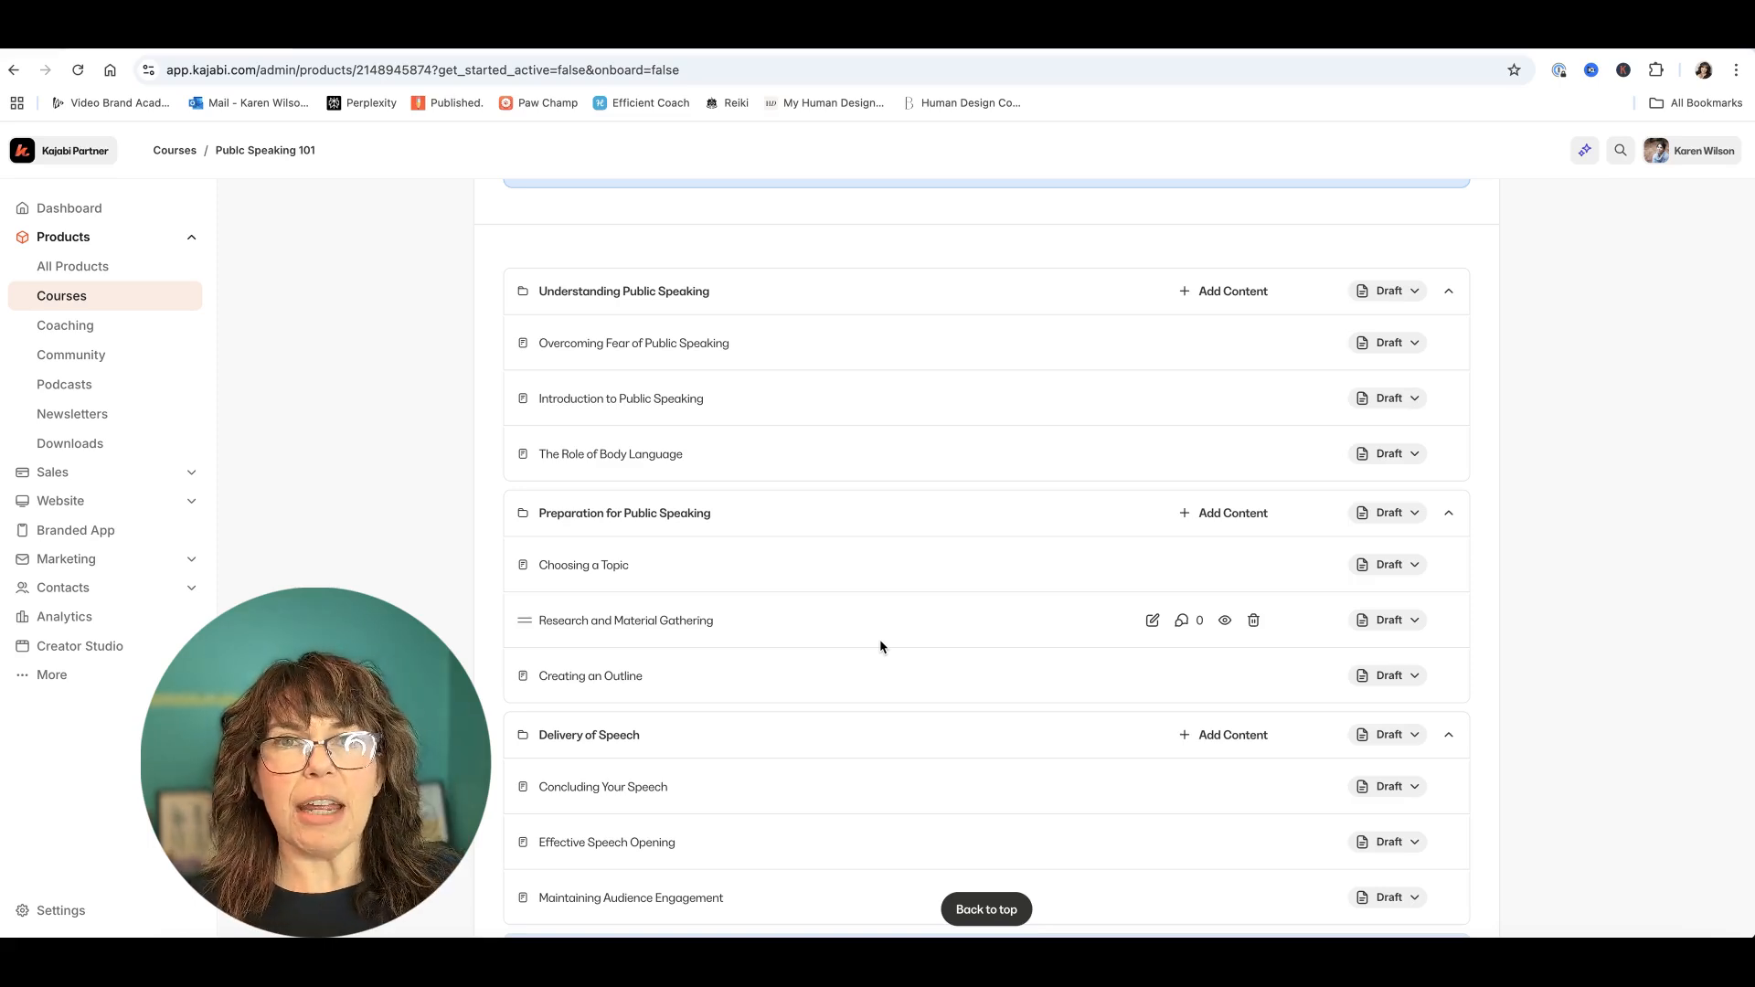
{"action": "scroll", "coordinate": [879, 595], "scroll_direction": "up", "scroll_amount": 1}
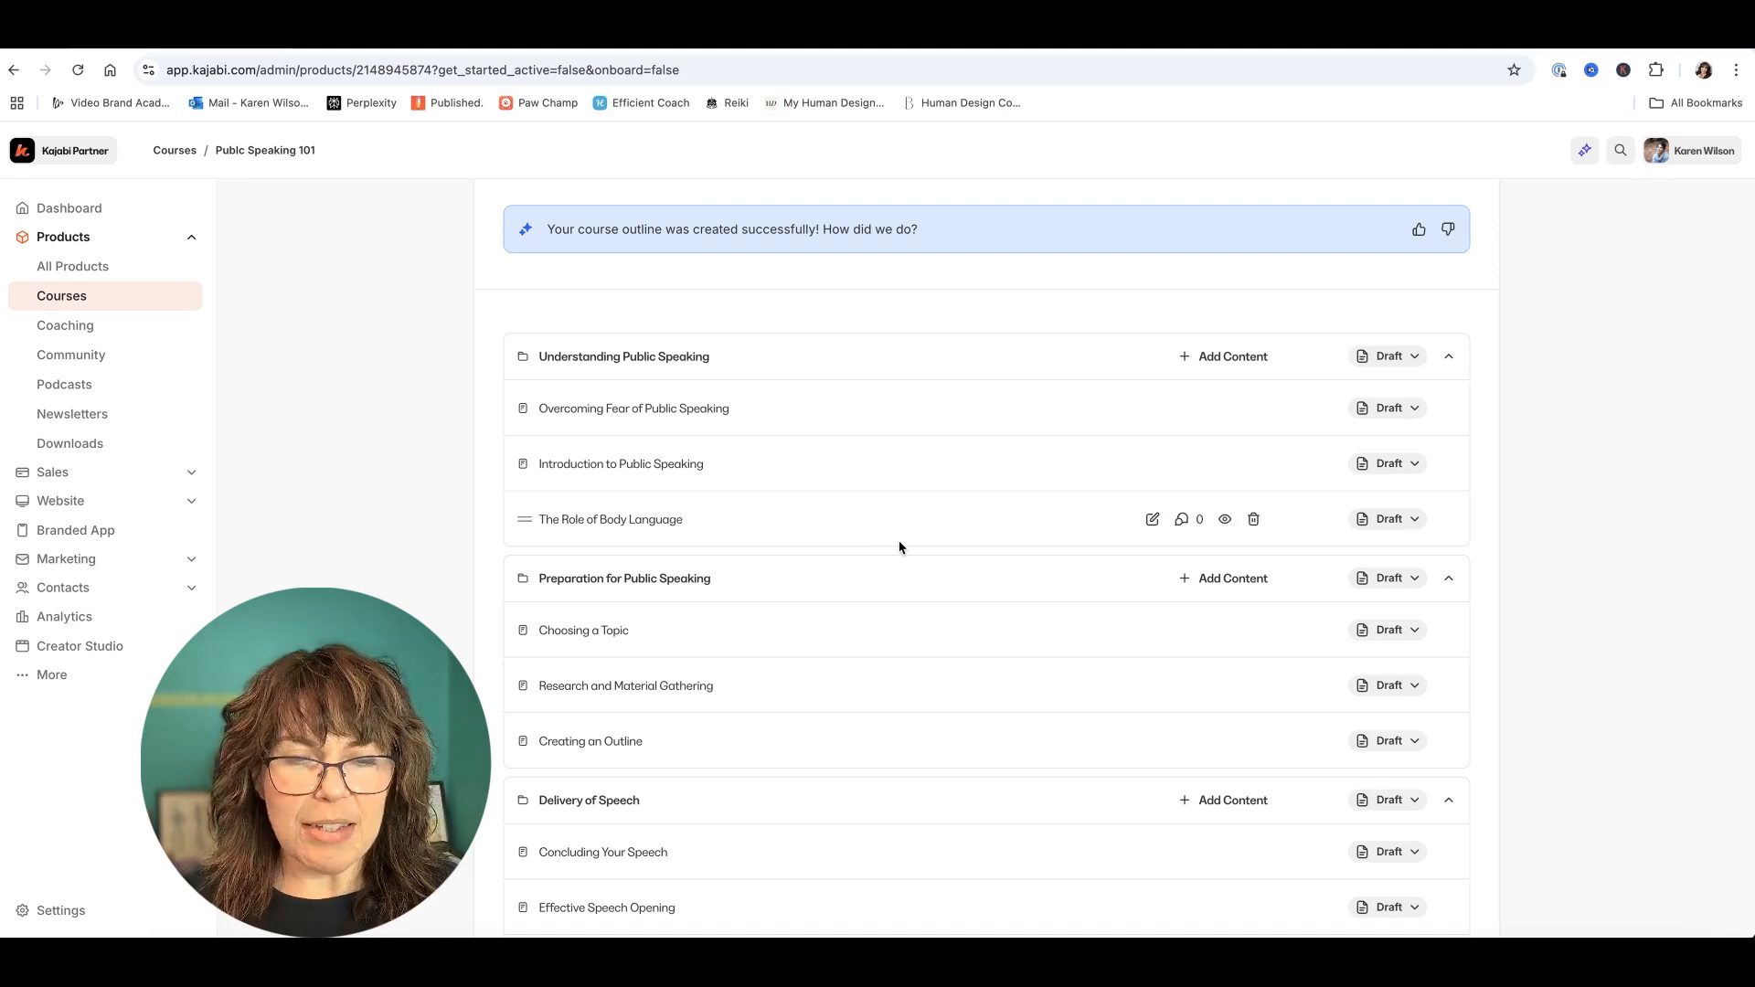
{"action": "scroll", "coordinate": [756, 357], "scroll_direction": "down", "scroll_amount": 1}
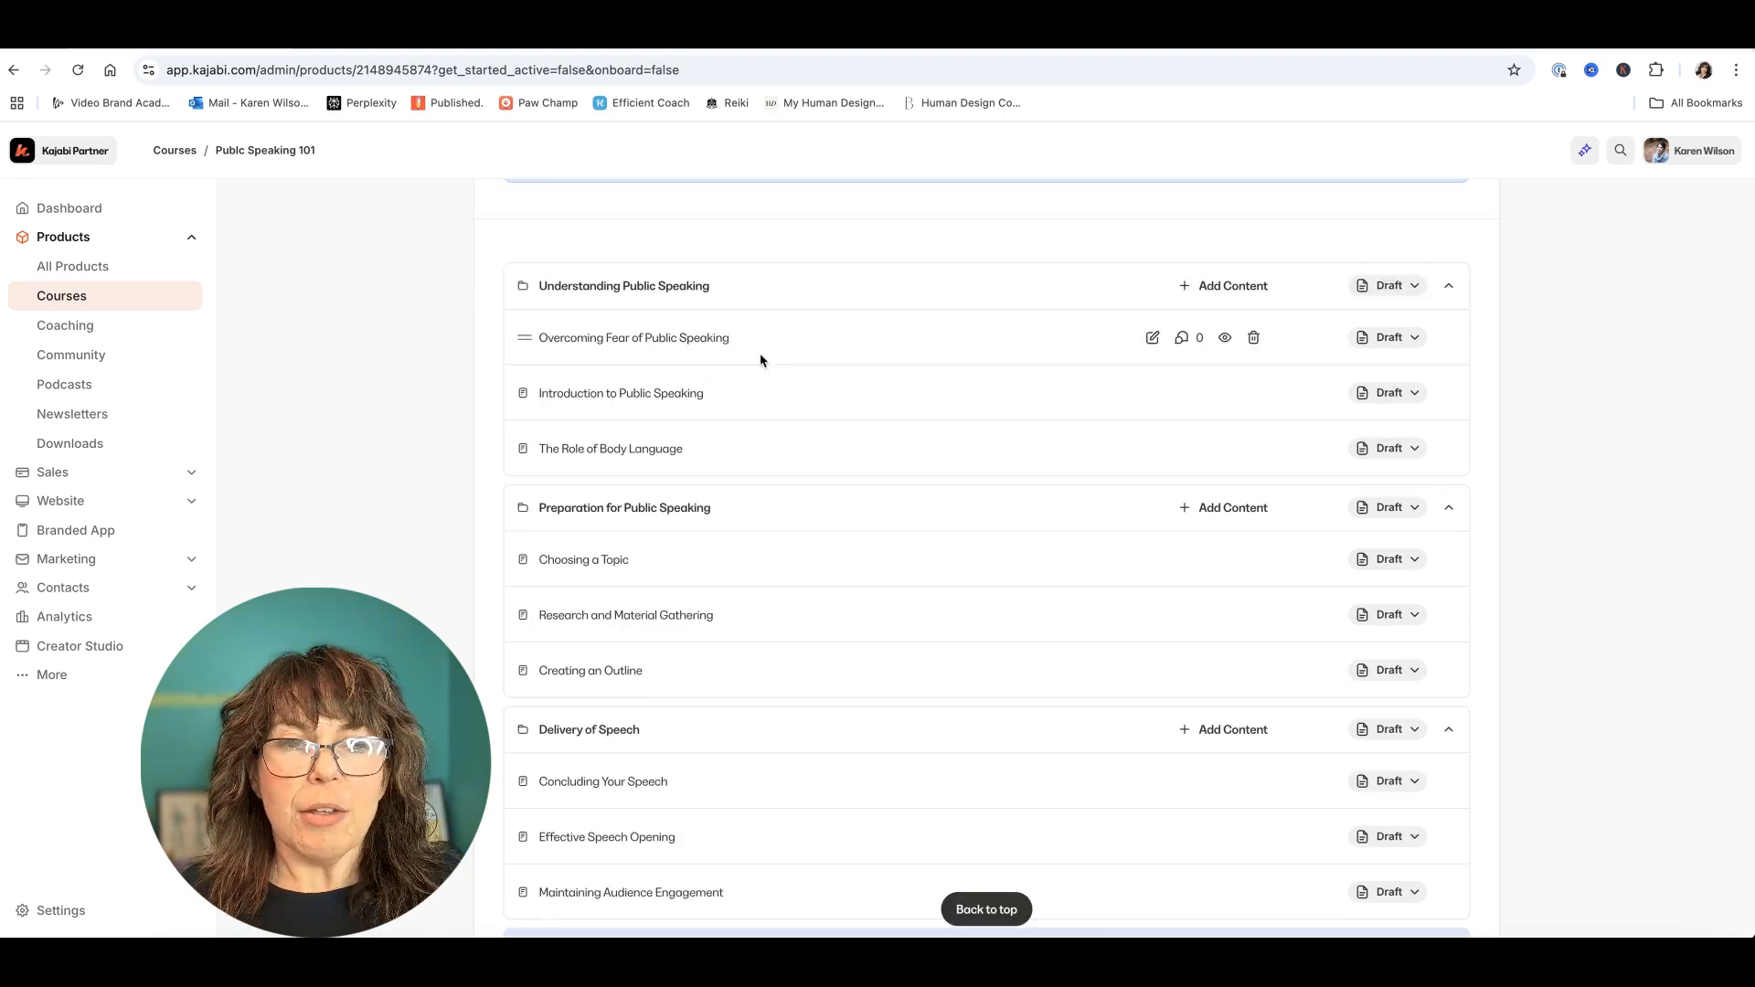
Step: Open the "Overcoming Fear of Public Speaking" lesson and examine its generated text, media options, thumbnail and comment settings
{"action": "left_click", "coordinate": [646, 338]}
{"action": "scroll", "coordinate": [942, 434], "scroll_direction": "down", "scroll_amount": 4}
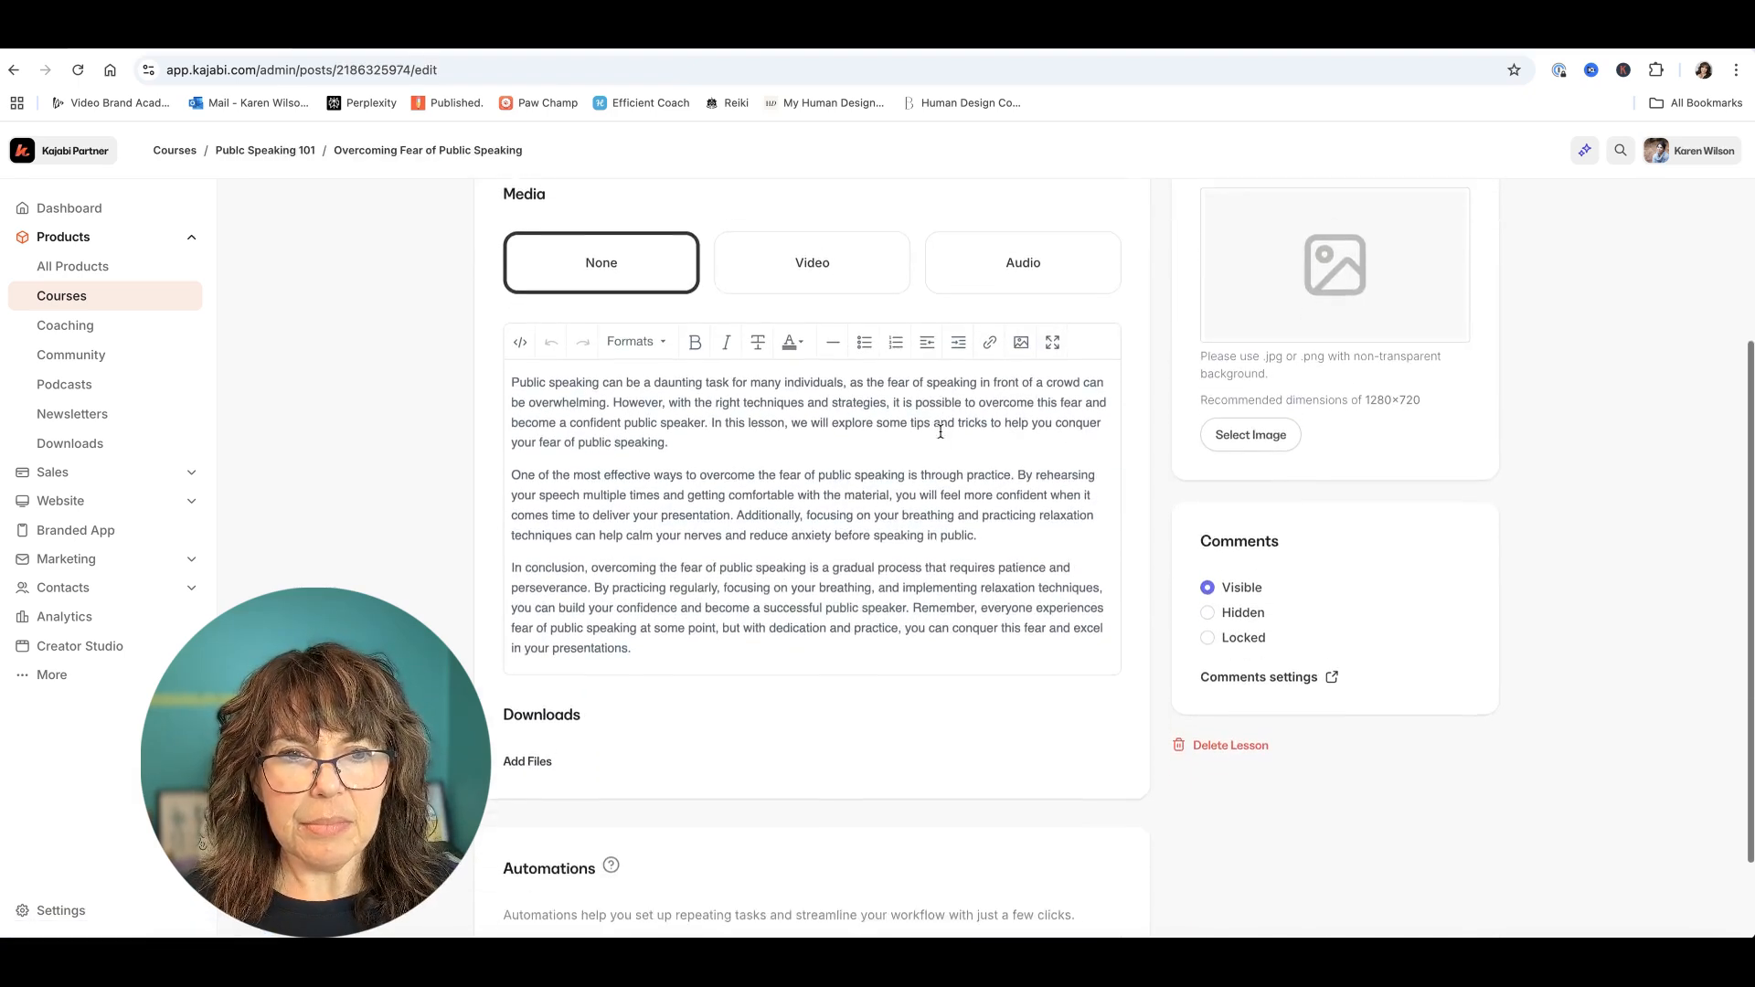
{"action": "scroll", "coordinate": [940, 431], "scroll_direction": "down", "scroll_amount": 1}
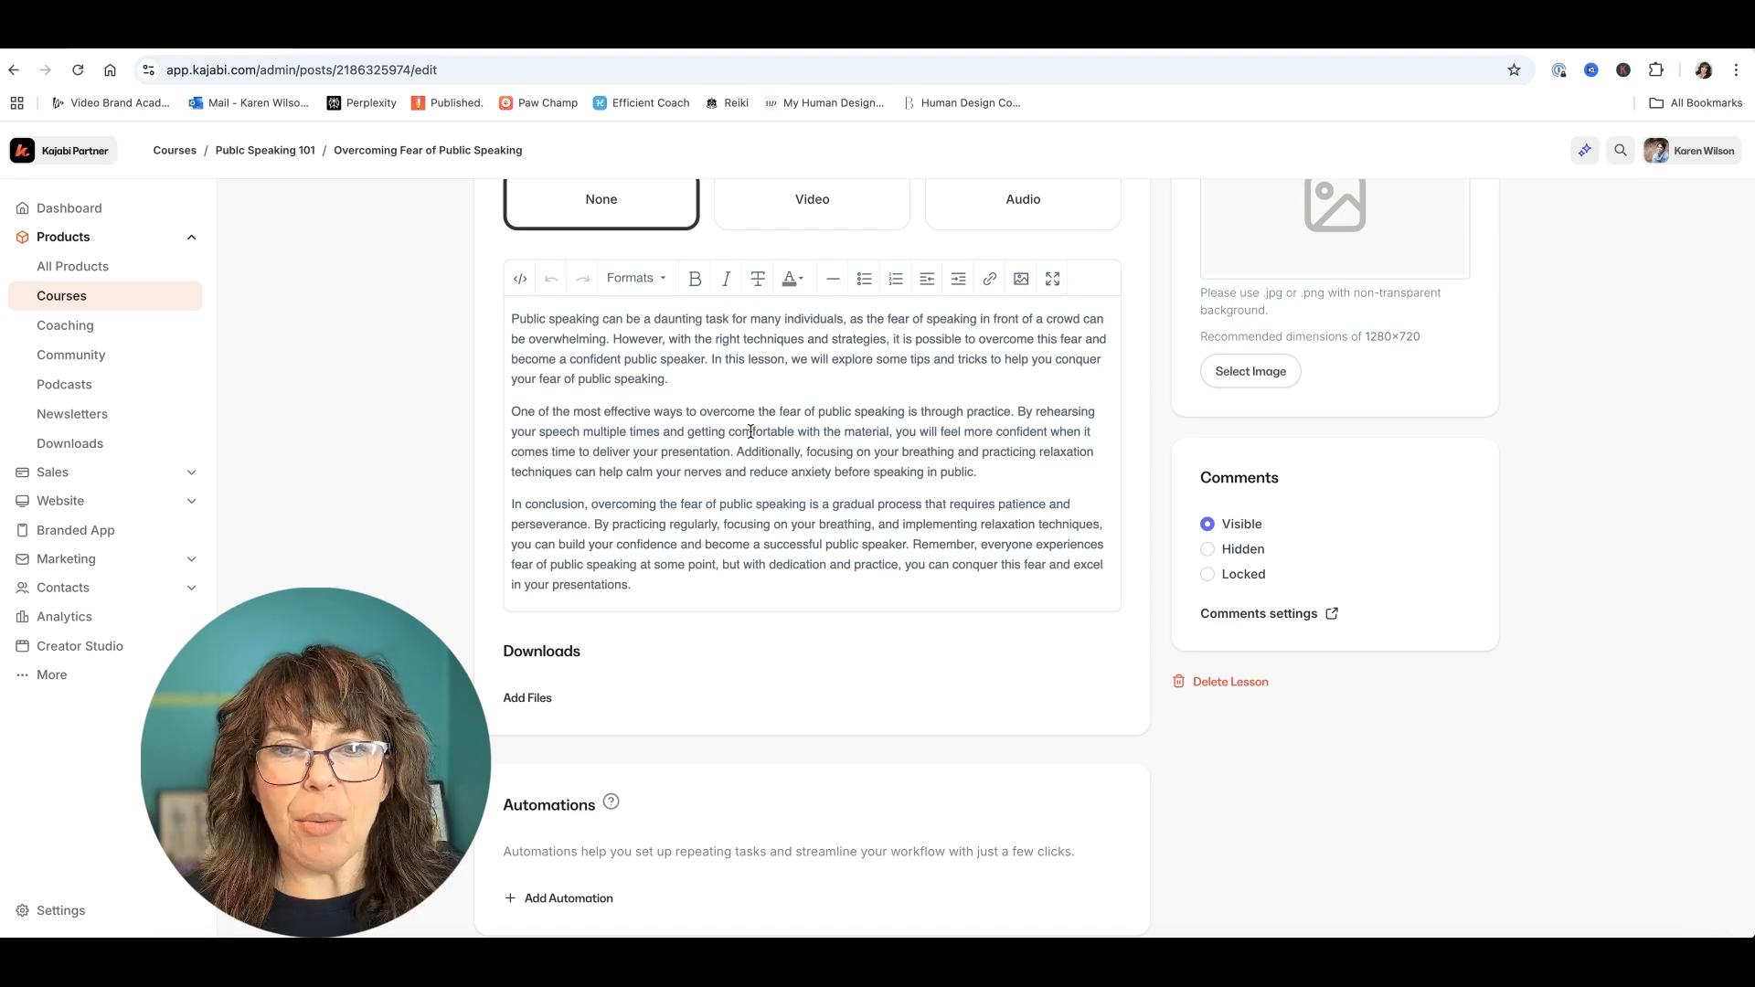
{"action": "scroll", "coordinate": [748, 433], "scroll_direction": "down", "scroll_amount": 1}
{"action": "scroll", "coordinate": [748, 433], "scroll_direction": "down", "scroll_amount": 1}
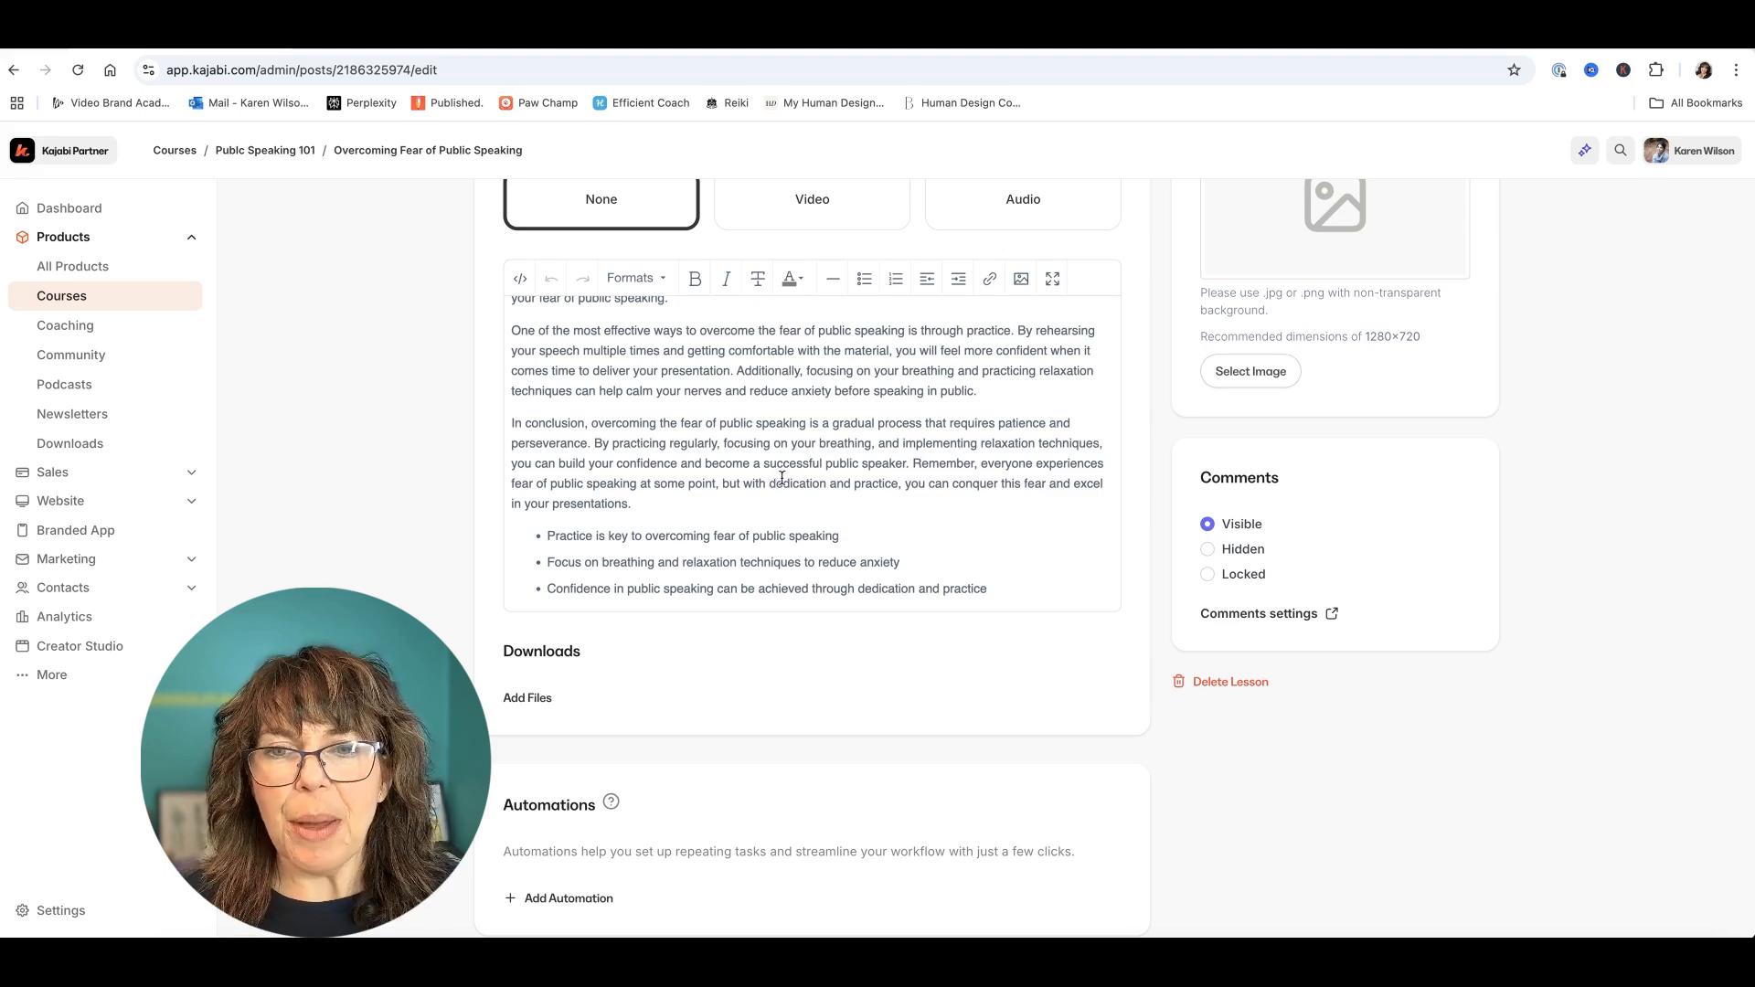
{"action": "scroll", "coordinate": [781, 477], "scroll_direction": "up", "scroll_amount": 3}
{"action": "scroll", "coordinate": [783, 482], "scroll_direction": "up", "scroll_amount": 2}
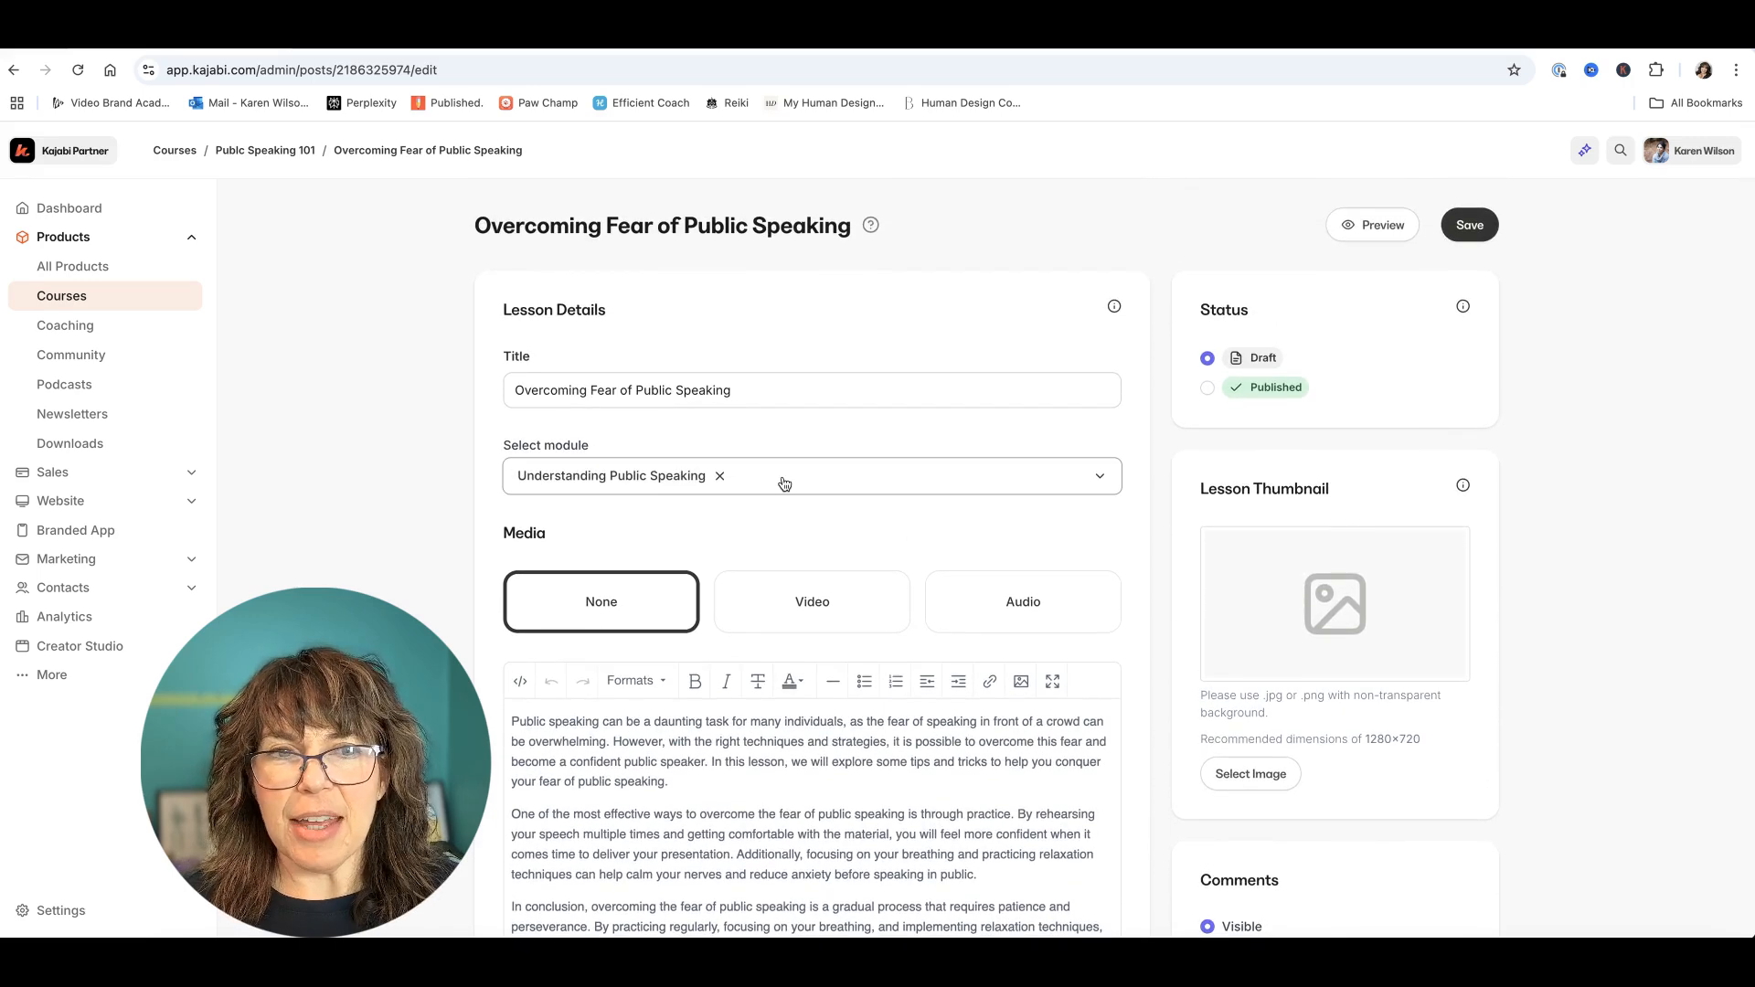
{"action": "scroll", "coordinate": [908, 494], "scroll_direction": "down", "scroll_amount": 3}
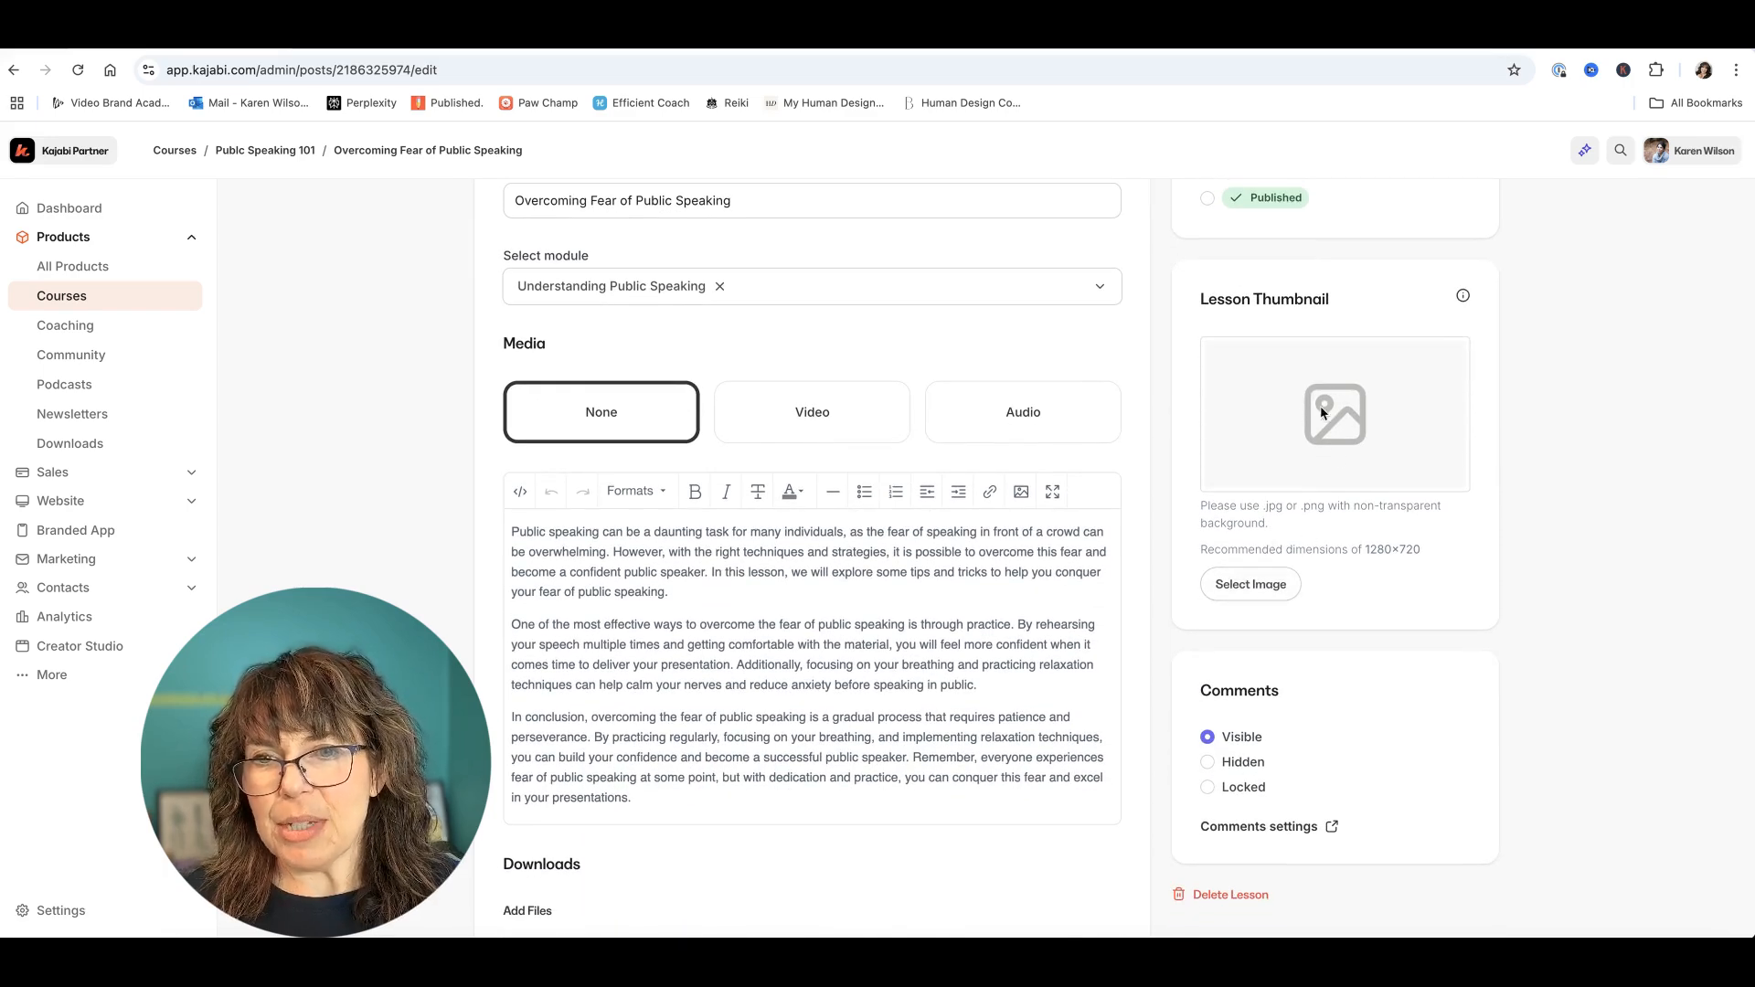
{"action": "scroll", "coordinate": [999, 498], "scroll_direction": "up", "scroll_amount": 3}
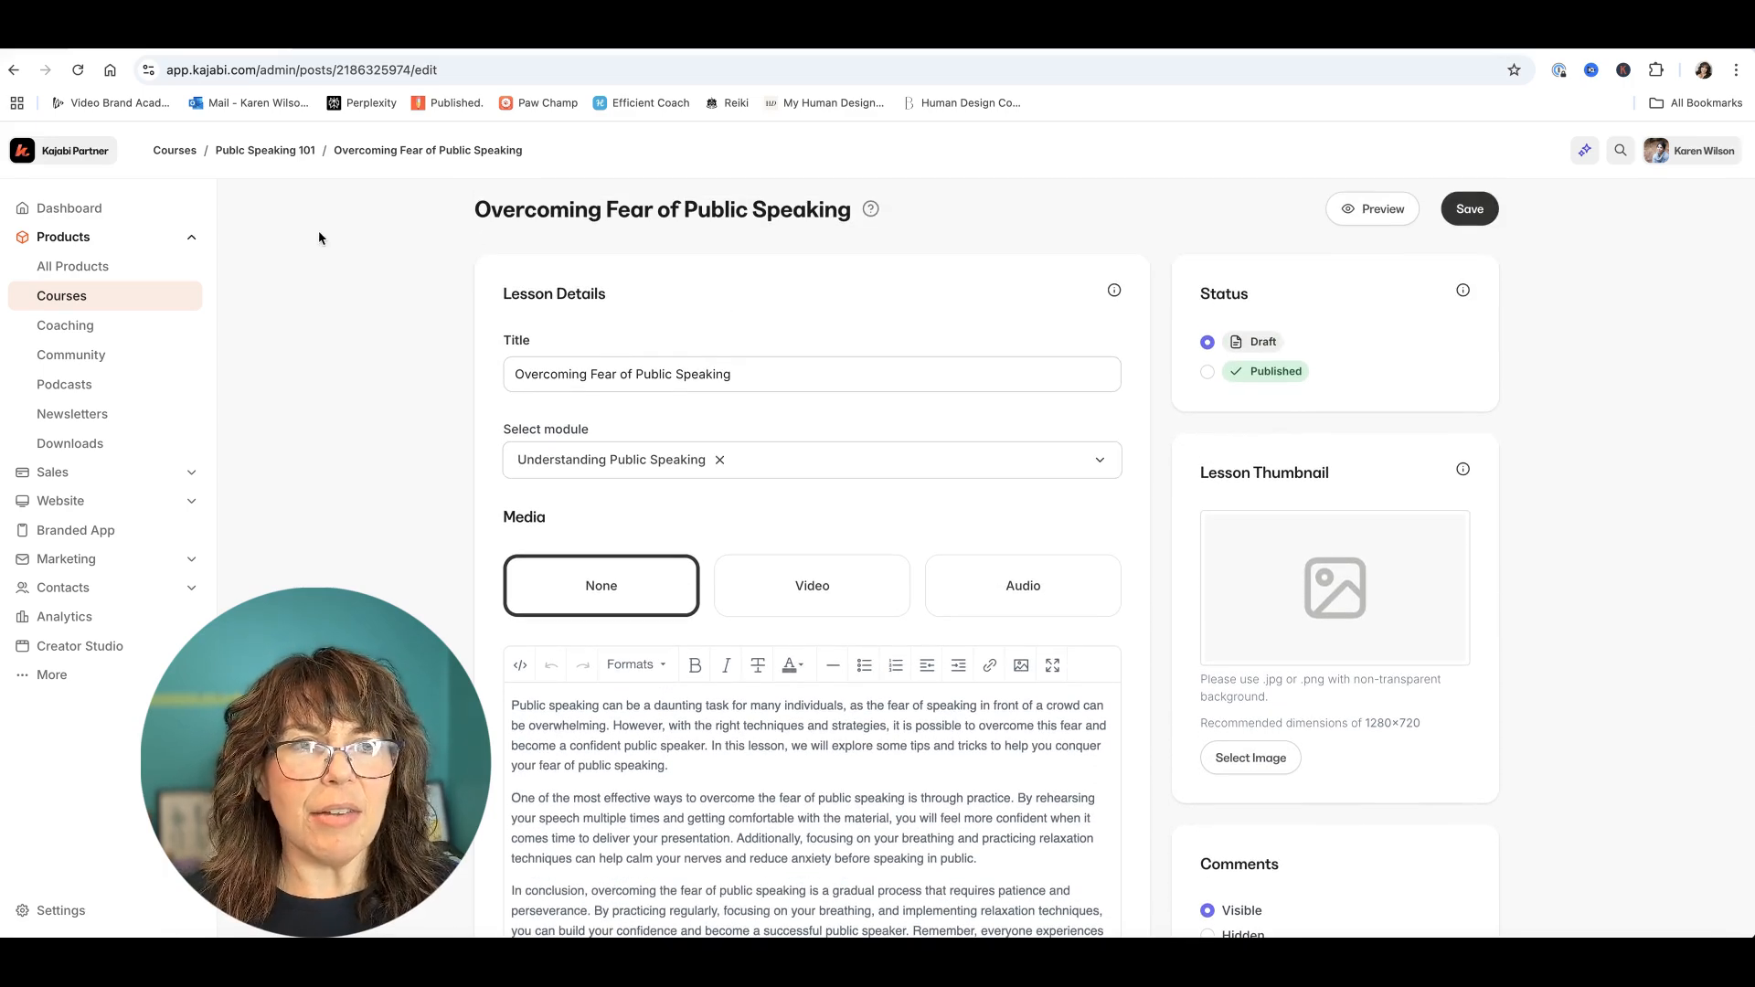
Step: Go back to the course outline, preview the course page as members see it, and return to the course editor
{"action": "left_click", "coordinate": [247, 152]}
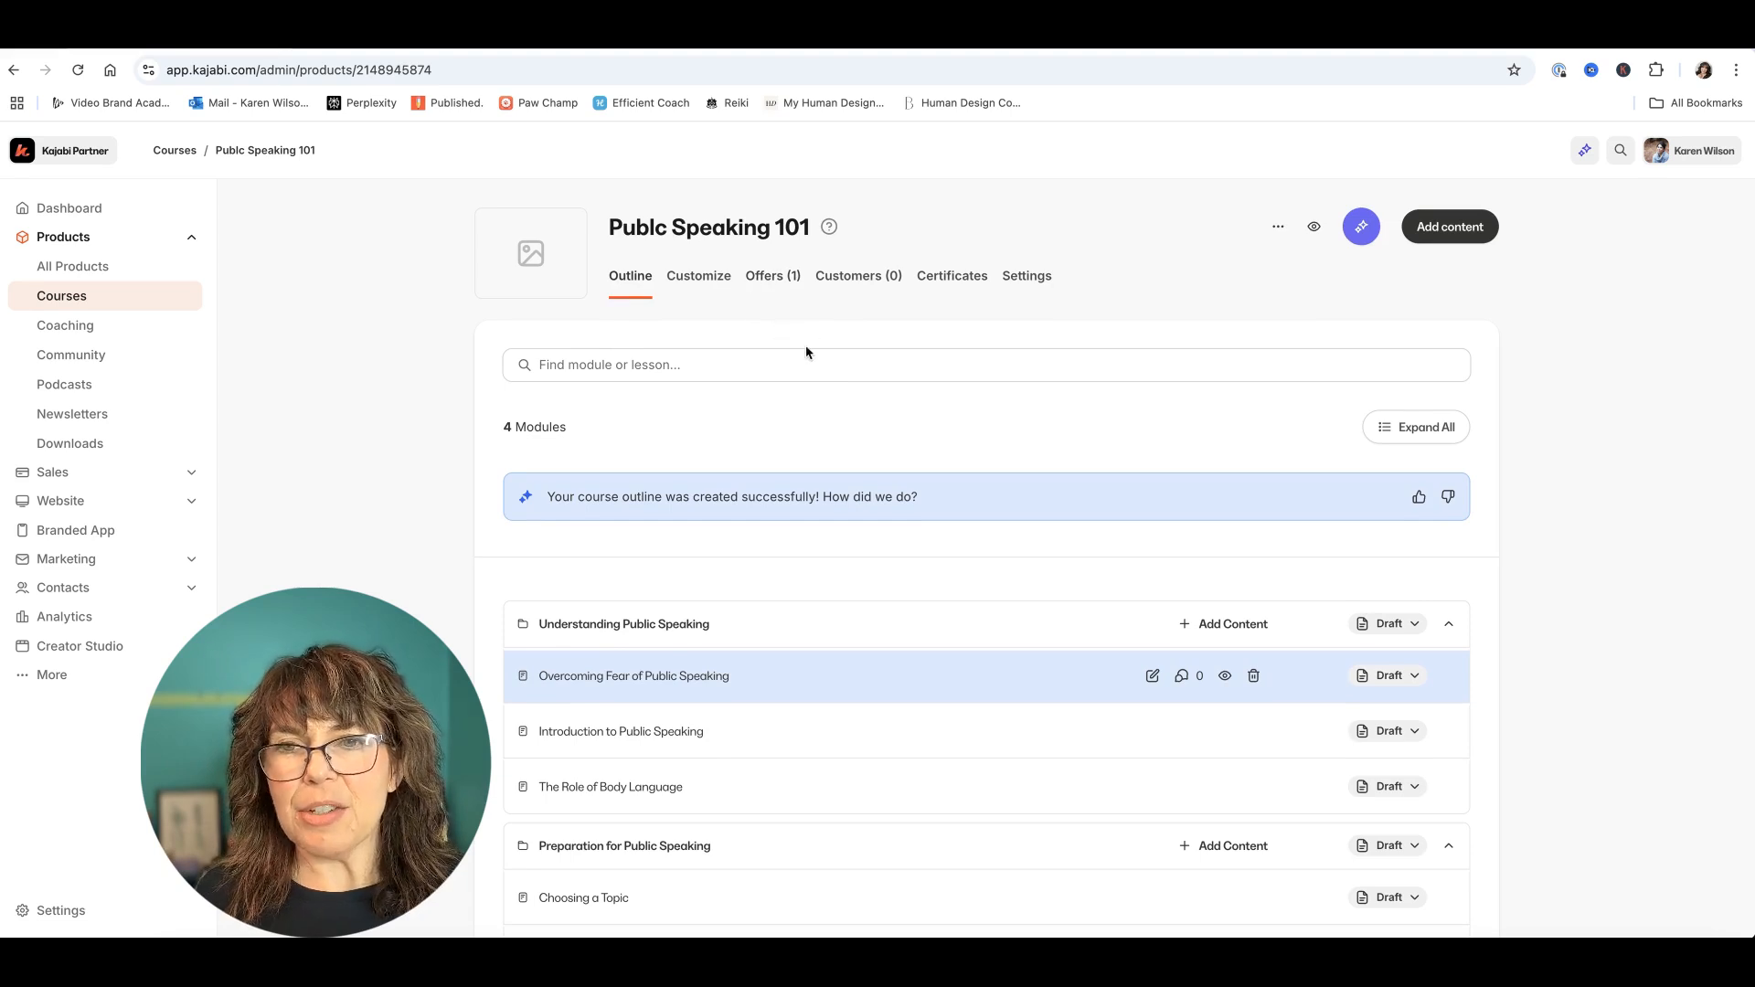
{"action": "left_click", "coordinate": [1313, 229]}
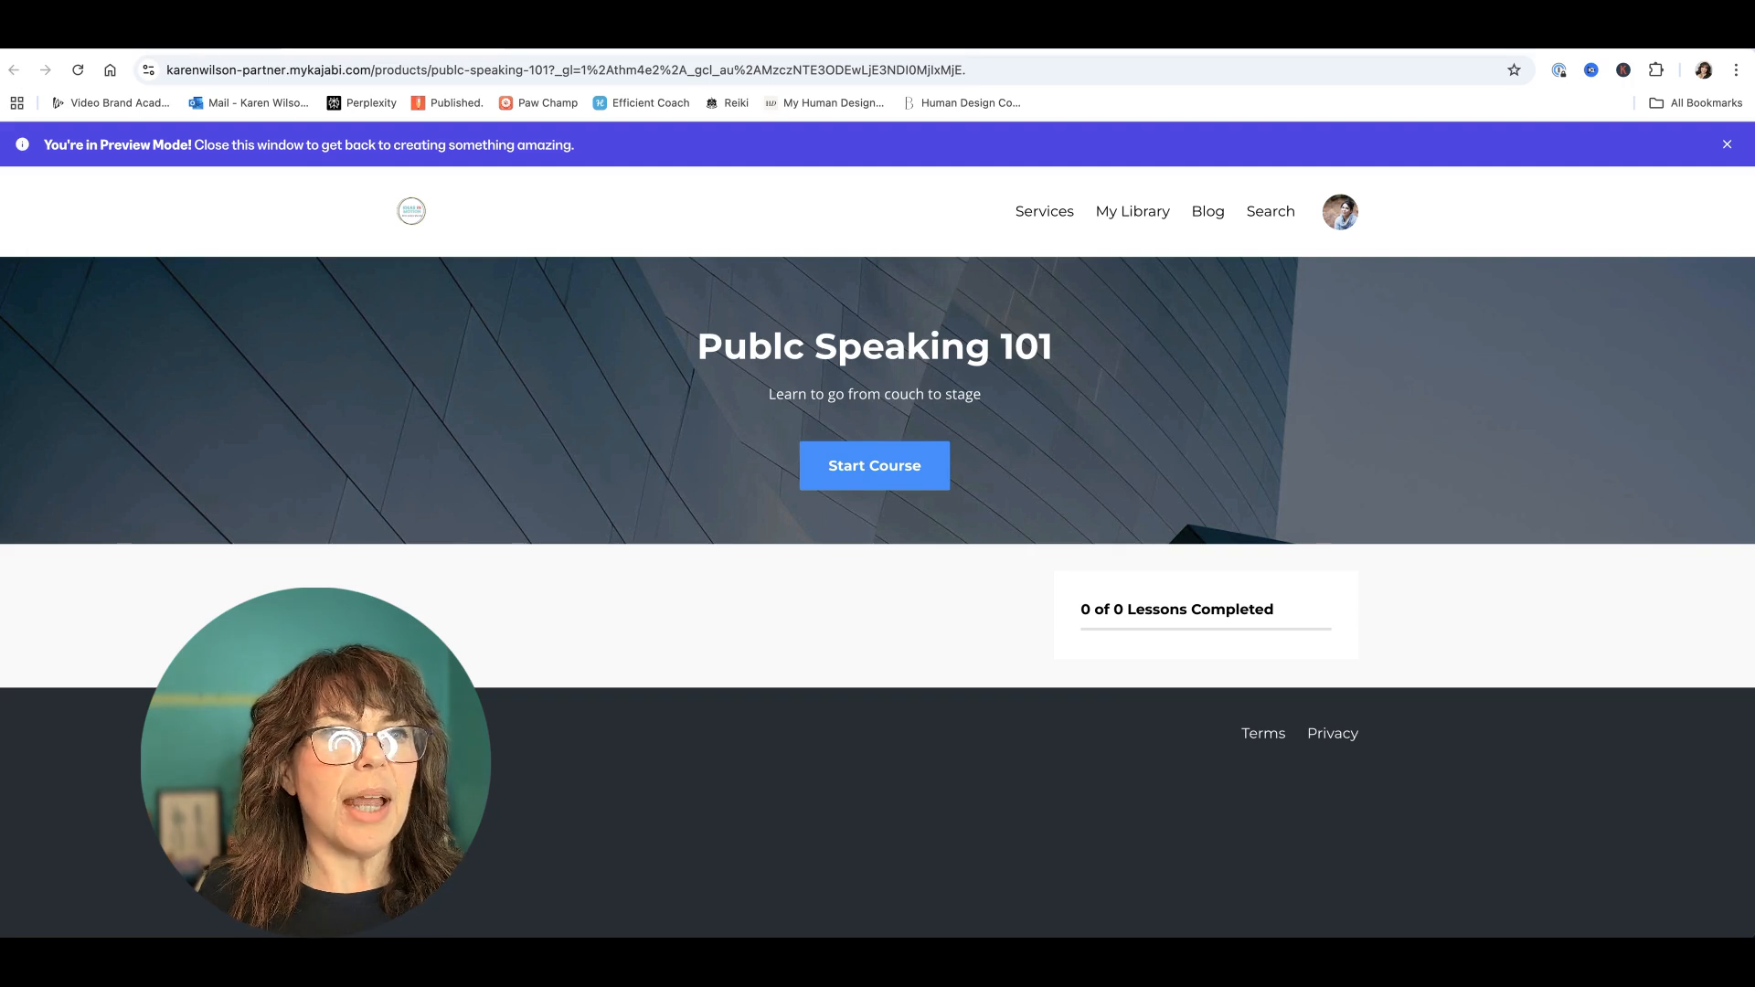
{"action": "left_click", "coordinate": [530, 35]}
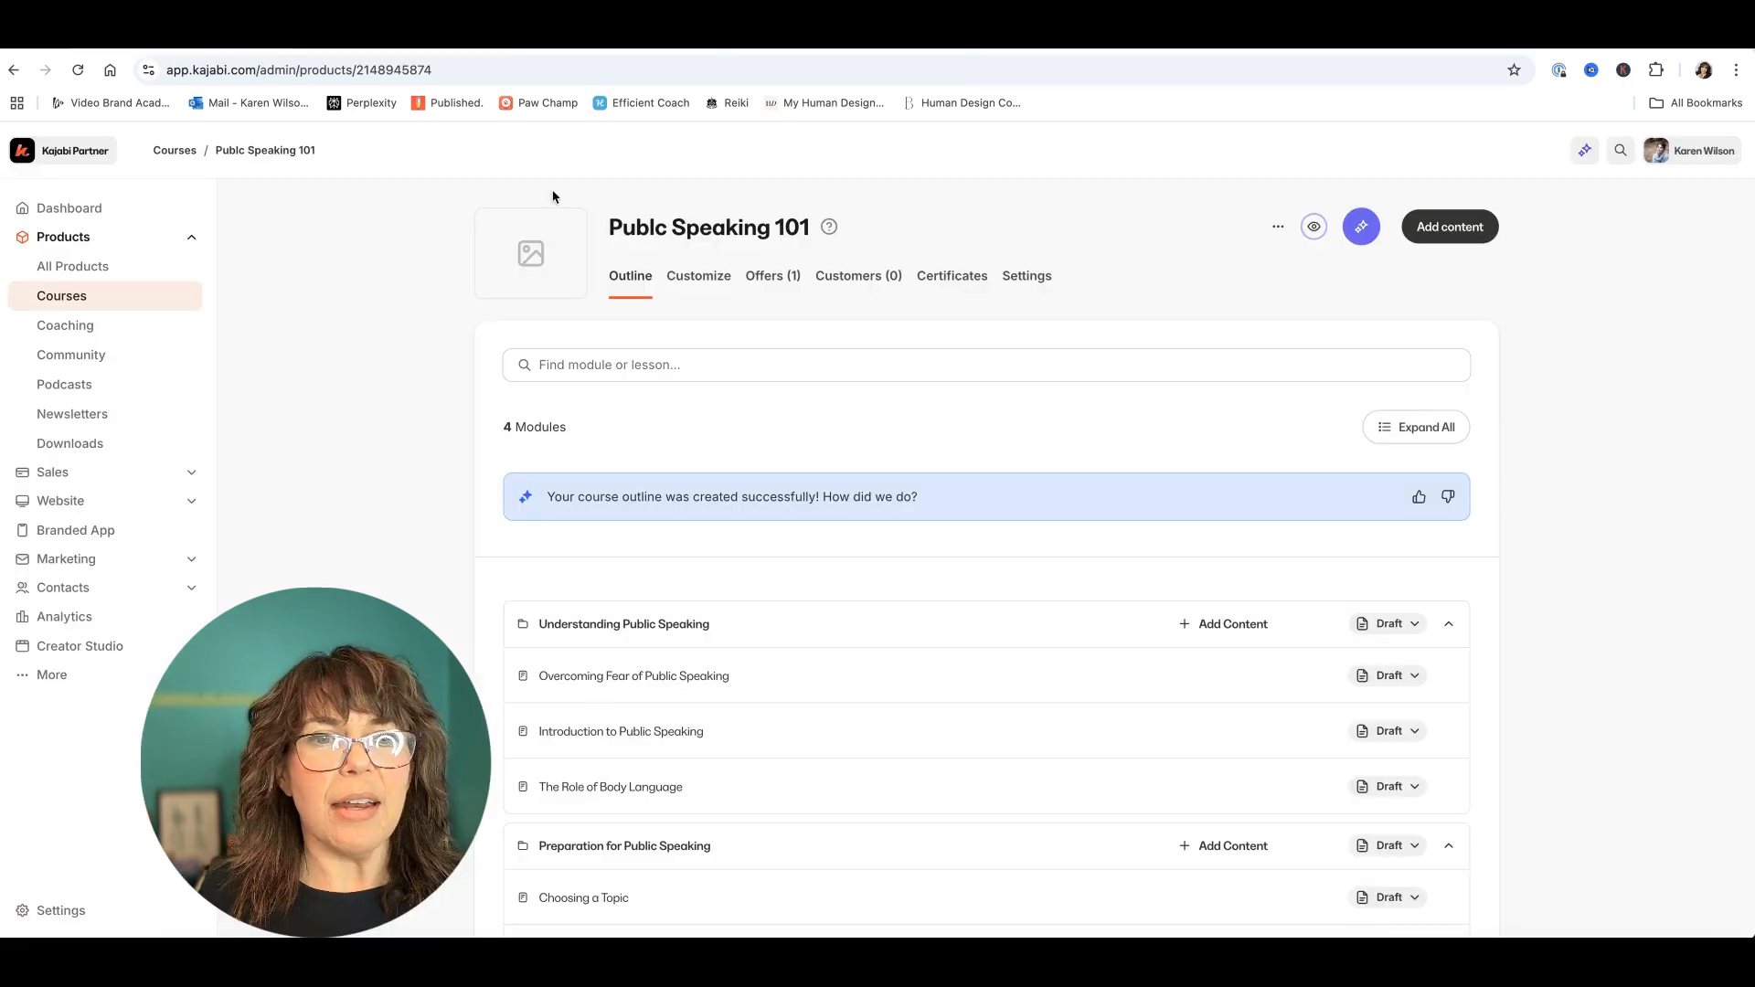
Step: Browse the installable course templates and preview the Momentum template with the course, returning to the template list
{"action": "left_click", "coordinate": [707, 286]}
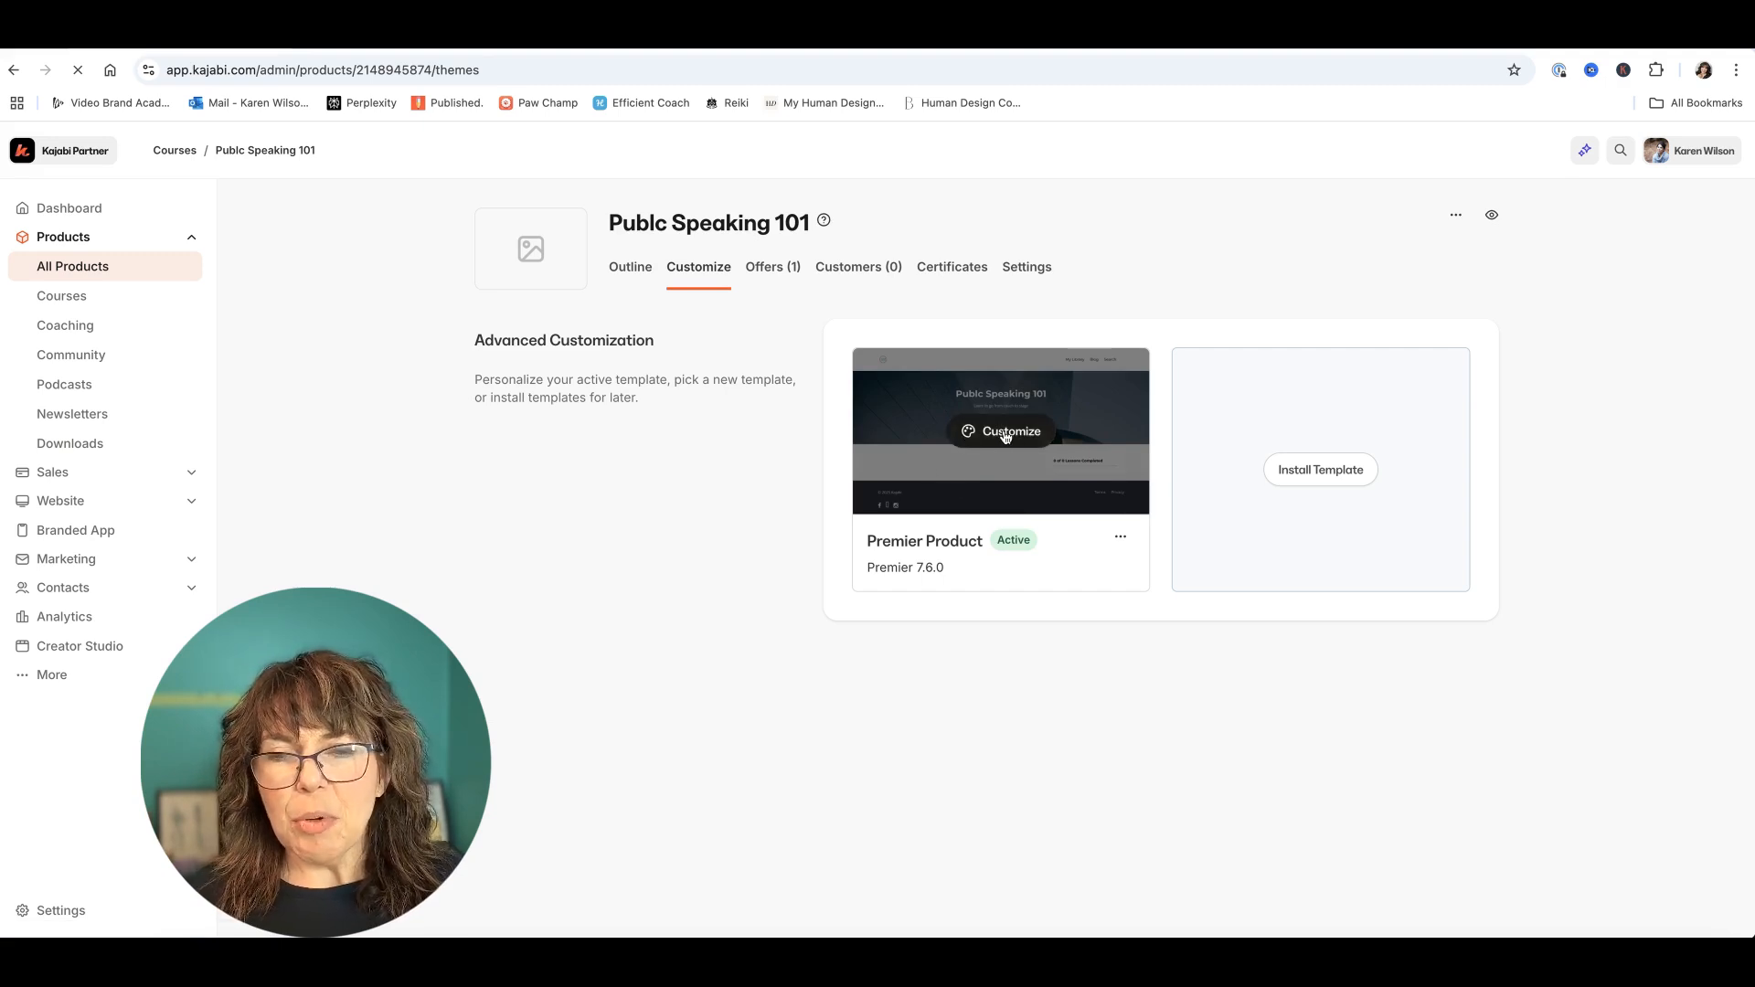
{"action": "left_click", "coordinate": [1341, 472]}
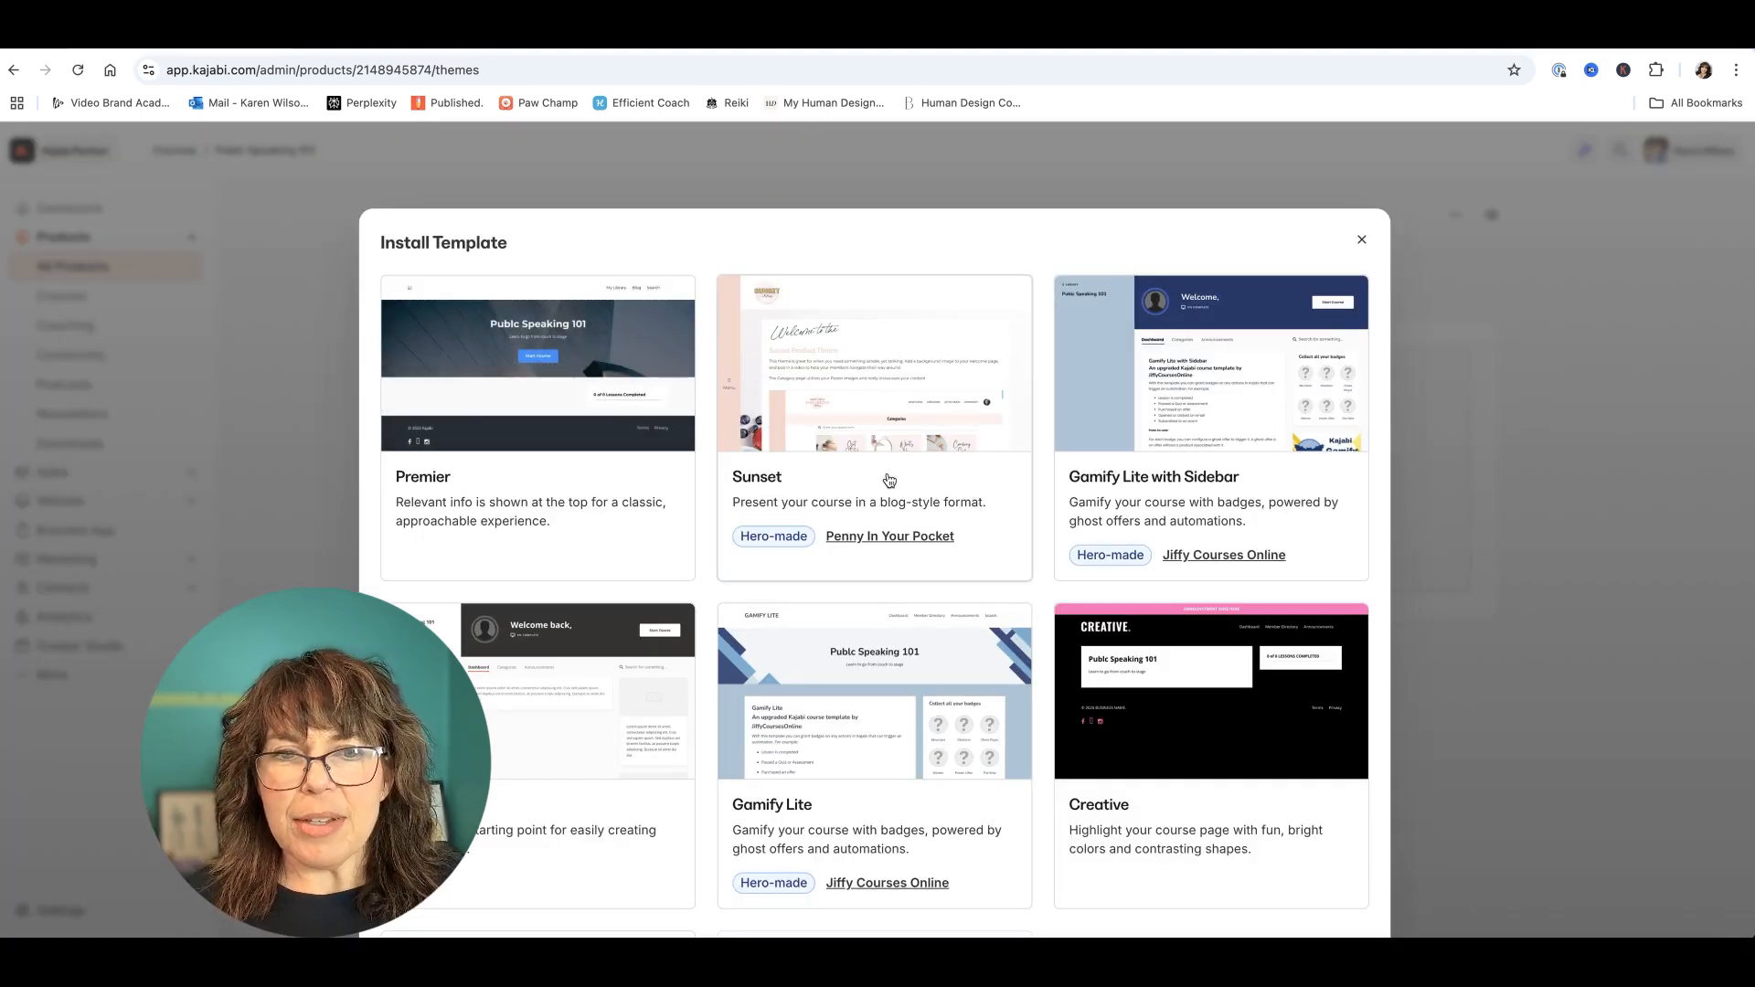
{"action": "scroll", "coordinate": [837, 472], "scroll_direction": "down", "scroll_amount": 2}
{"action": "scroll", "coordinate": [836, 471], "scroll_direction": "down", "scroll_amount": 2}
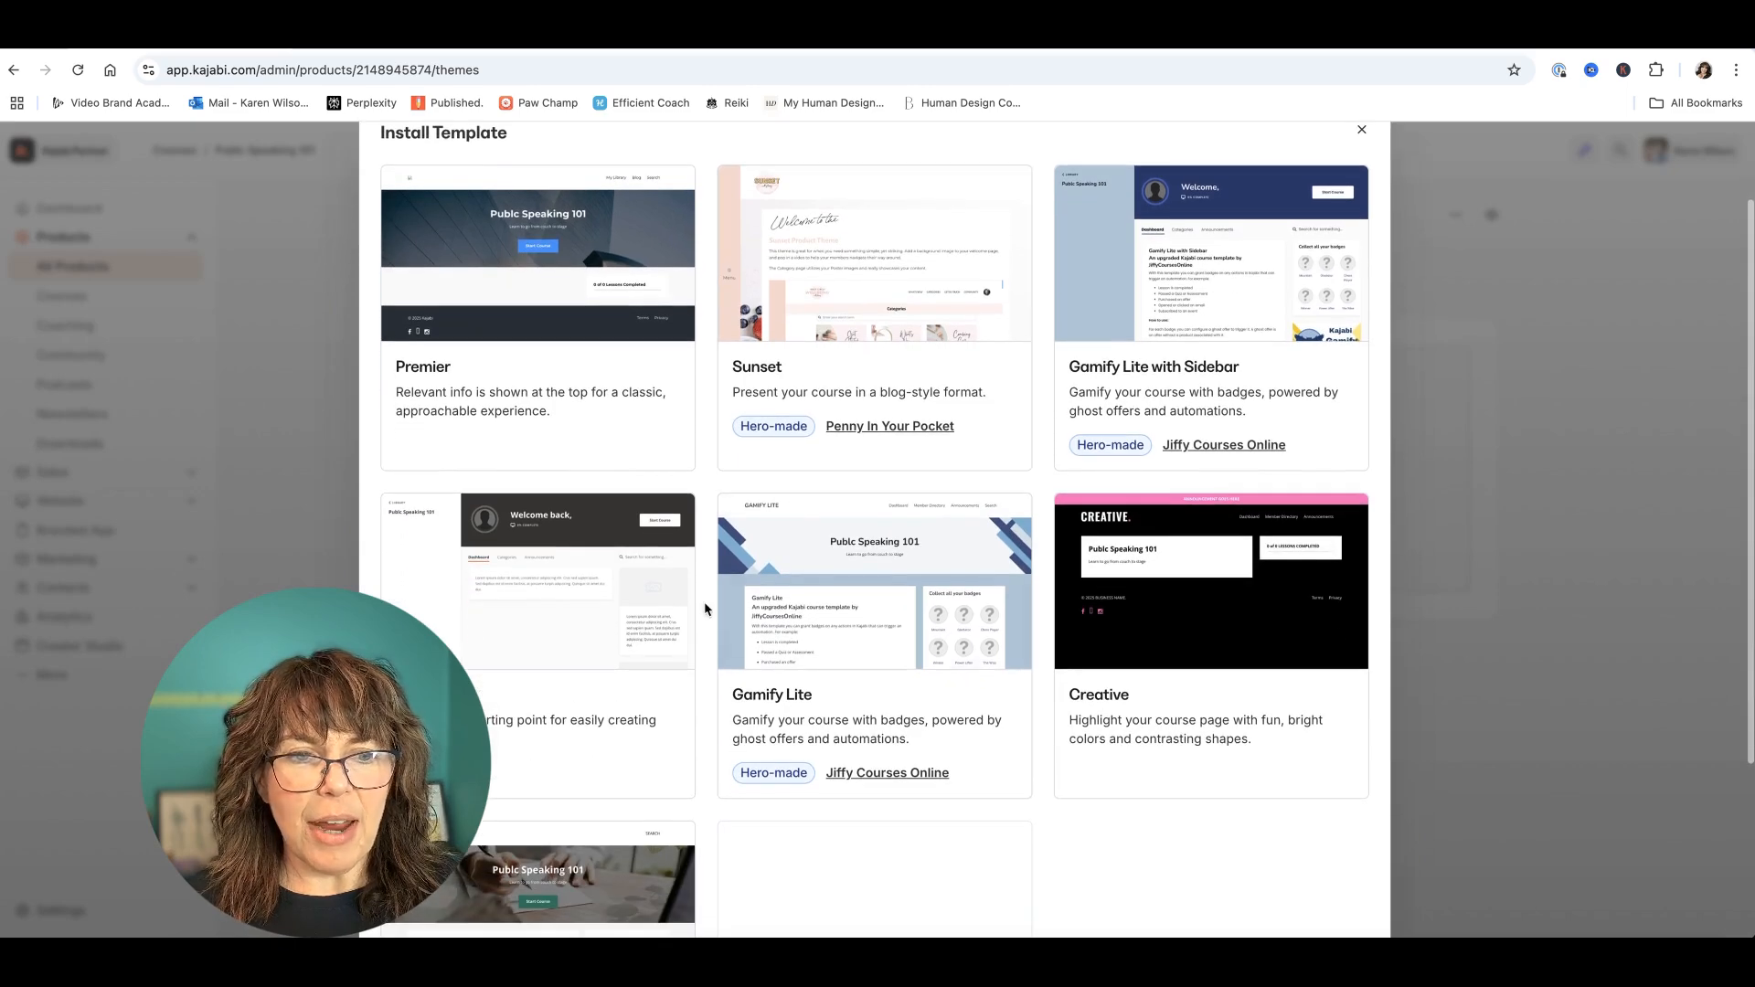
{"action": "mouse_move", "coordinate": [517, 605]}
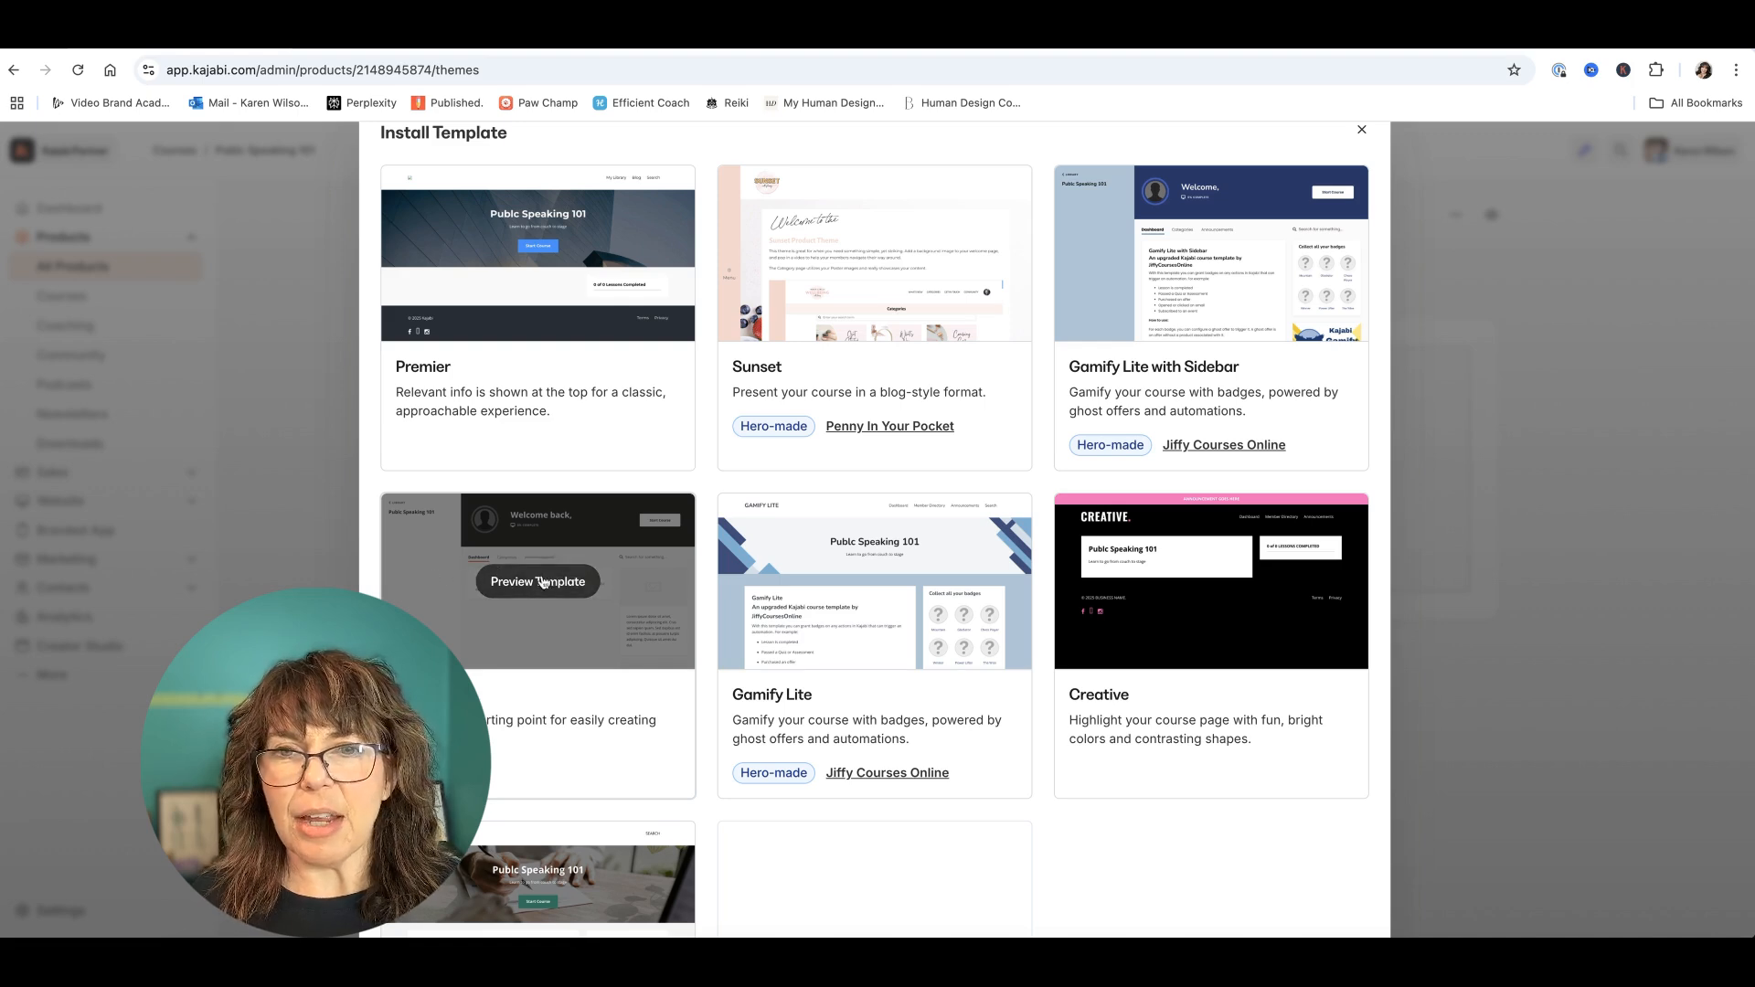
{"action": "mouse_move", "coordinate": [1212, 290]}
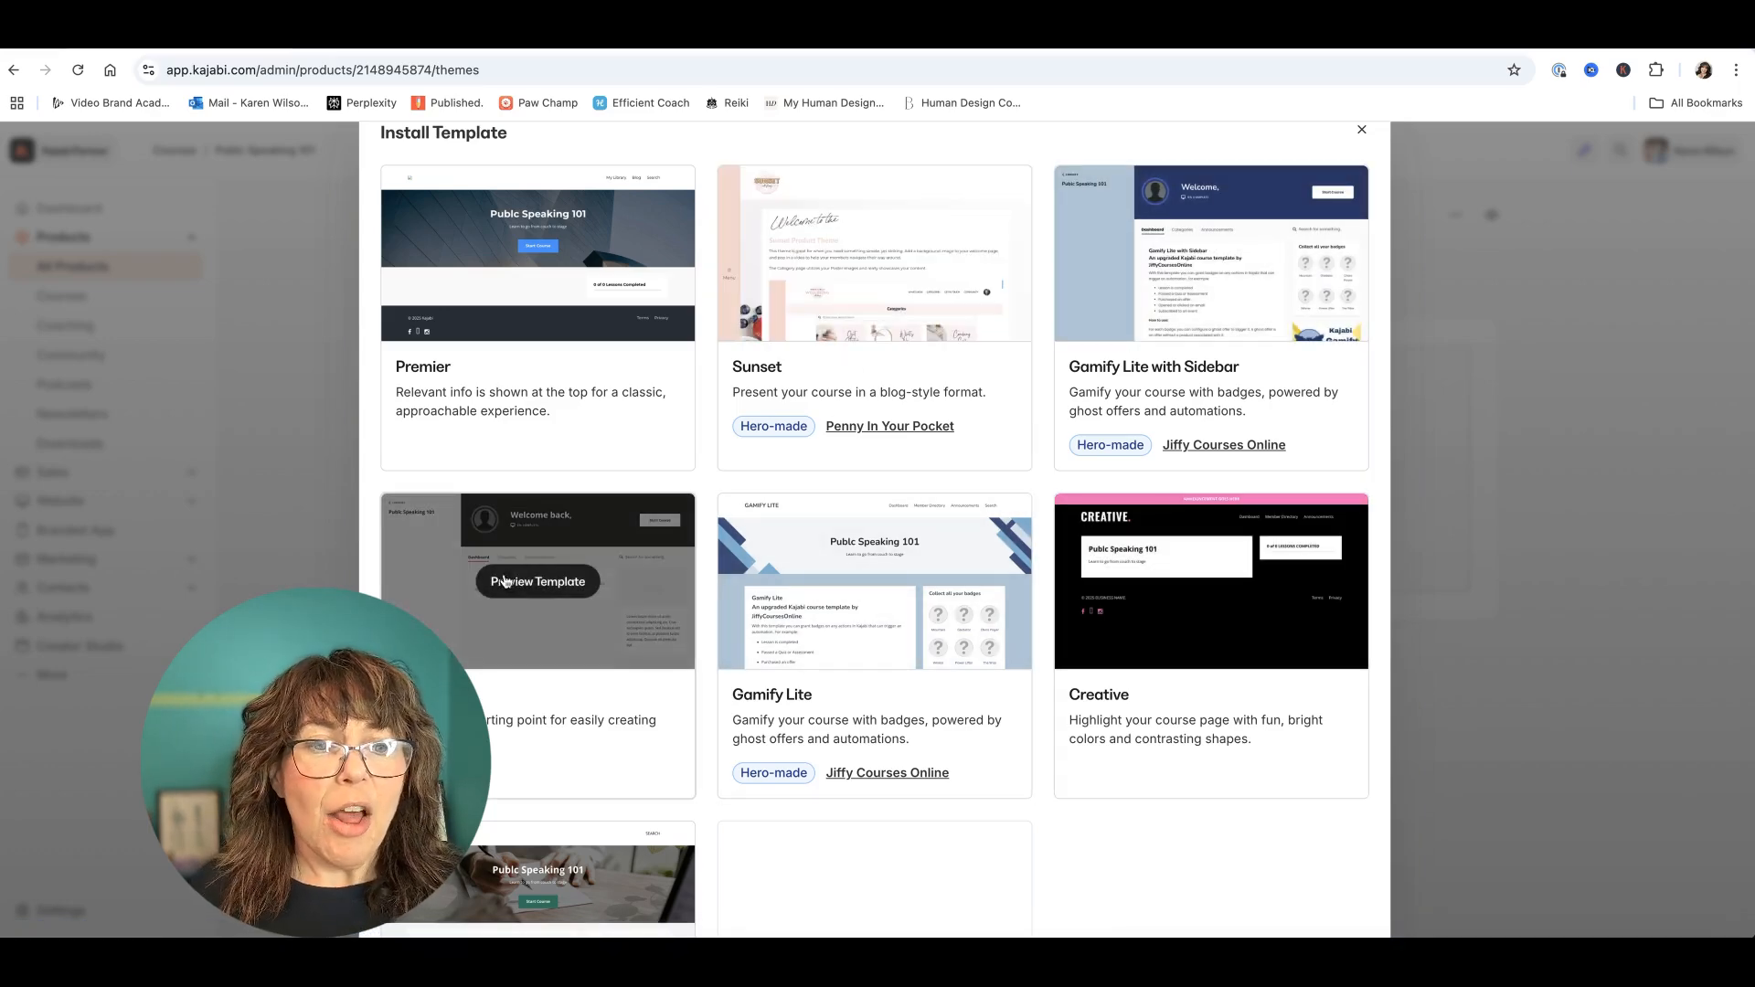
{"action": "left_click", "coordinate": [526, 588]}
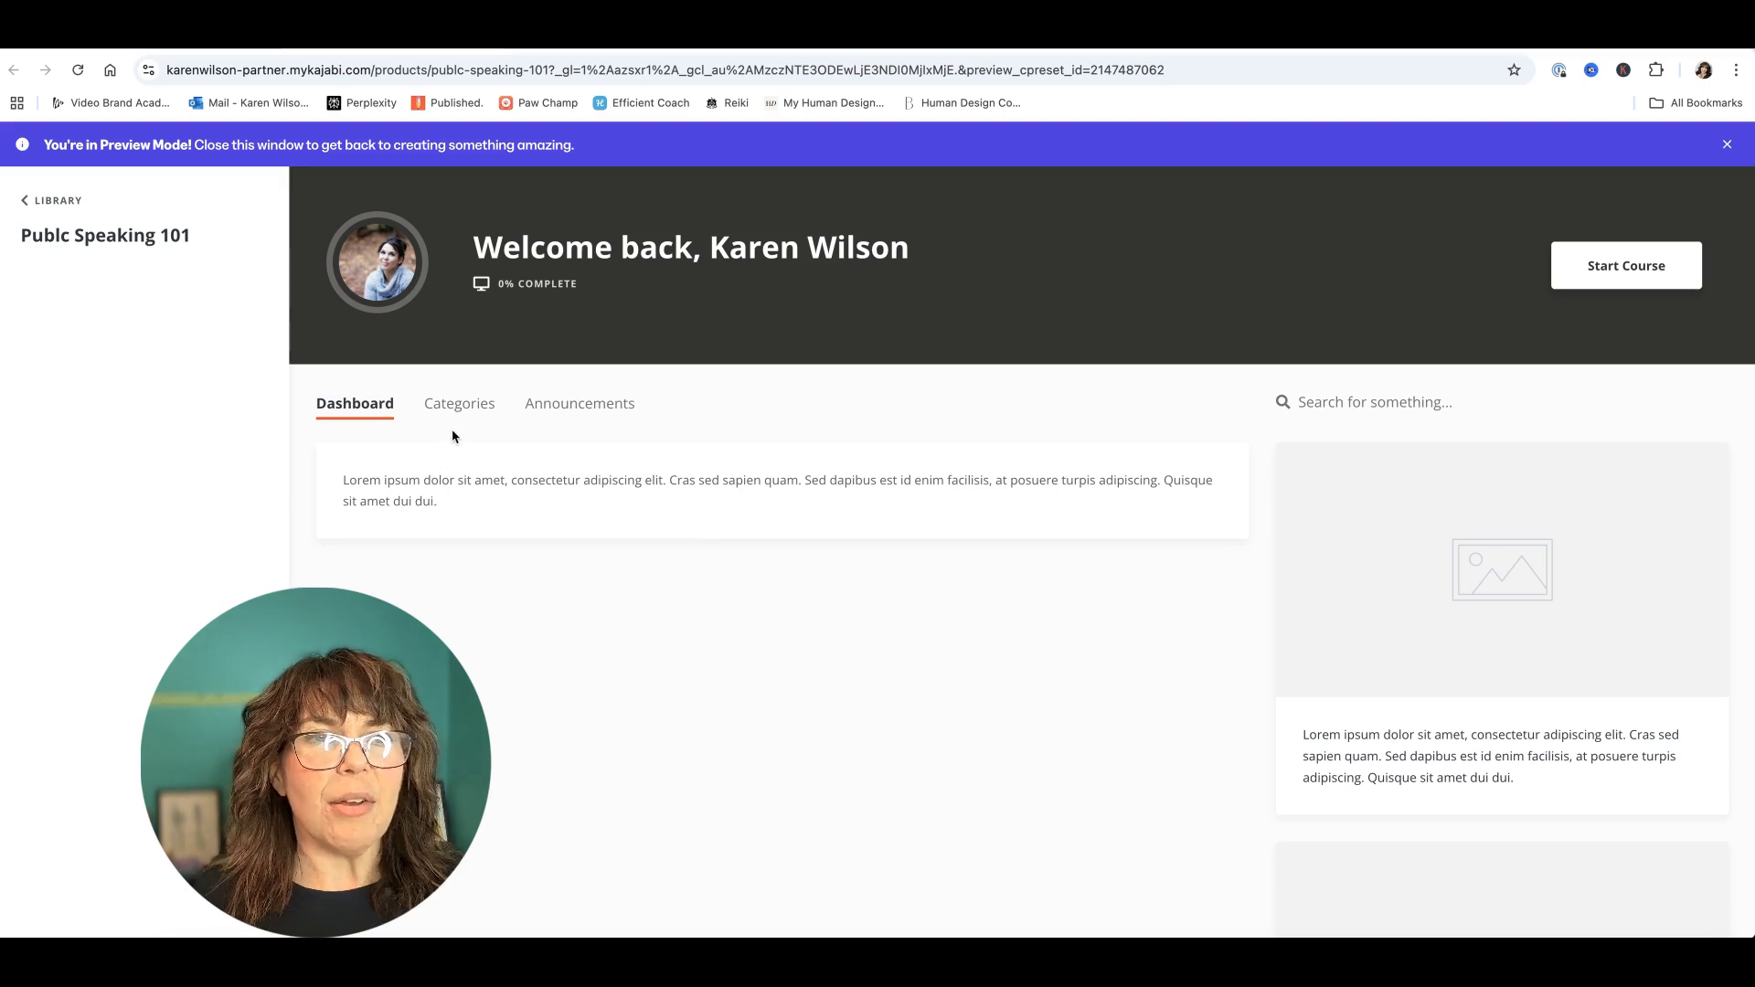
{"action": "left_click", "coordinate": [316, 35]}
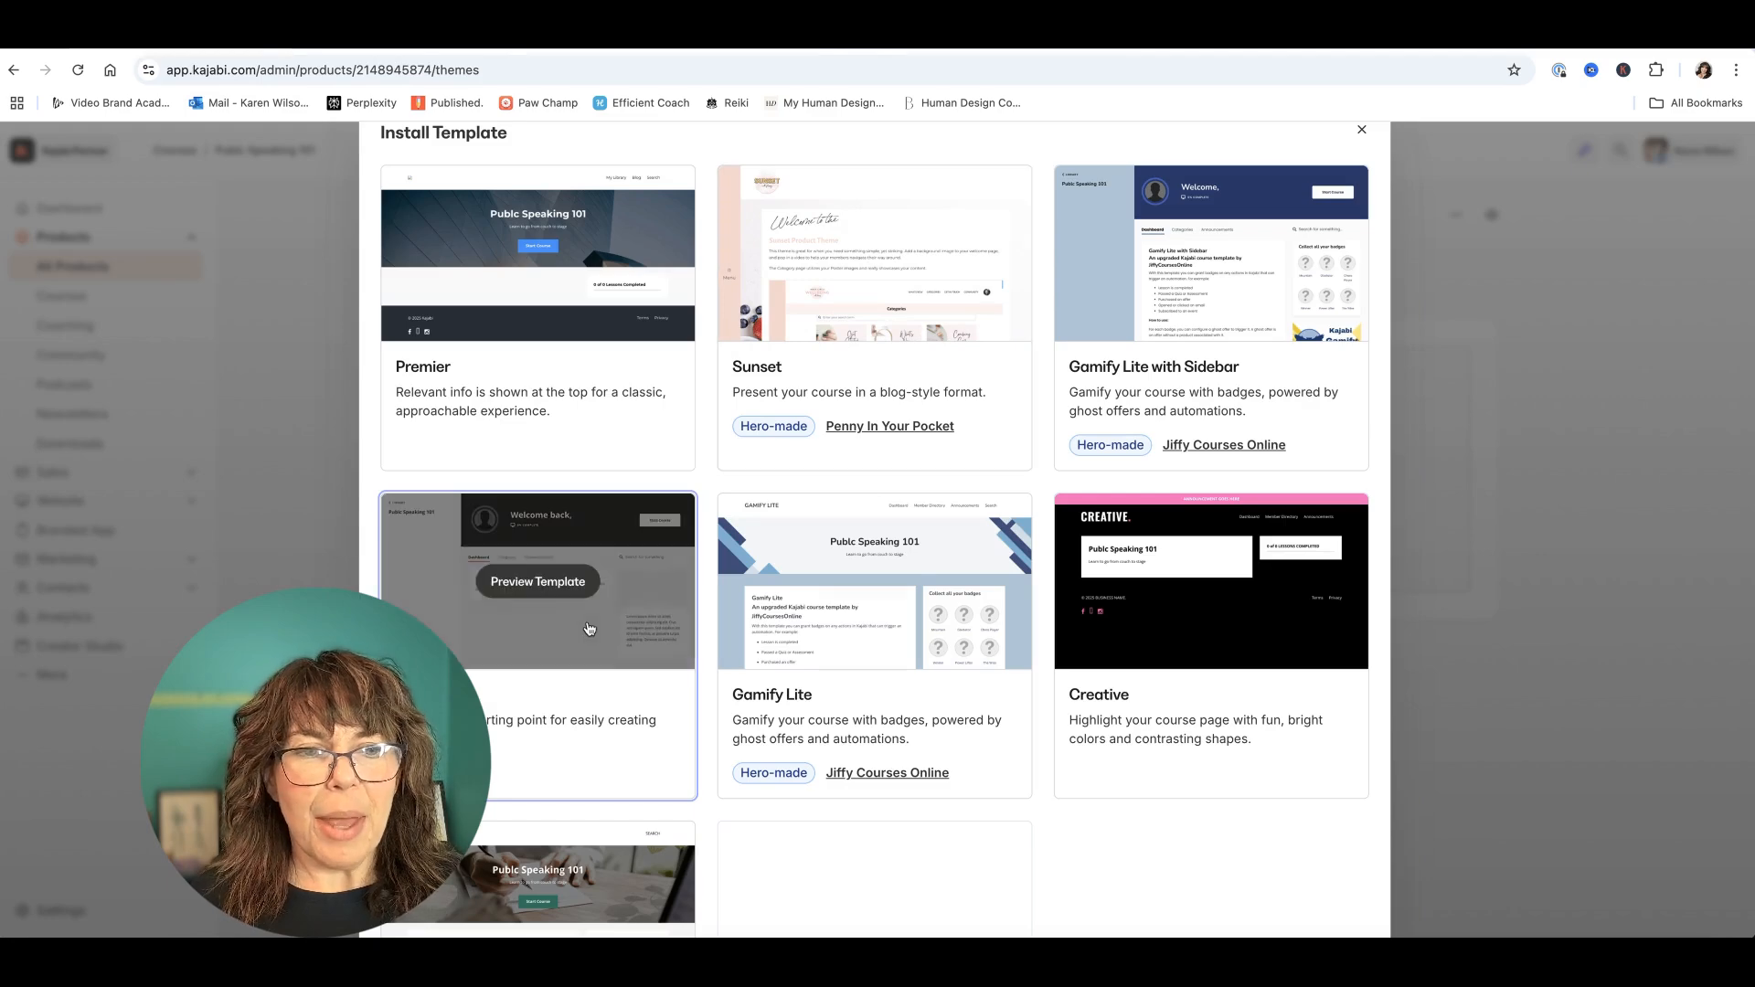
Step: Install the Momentum template and activate it as the course's live template
{"action": "scroll", "coordinate": [585, 623], "scroll_direction": "down", "scroll_amount": 1}
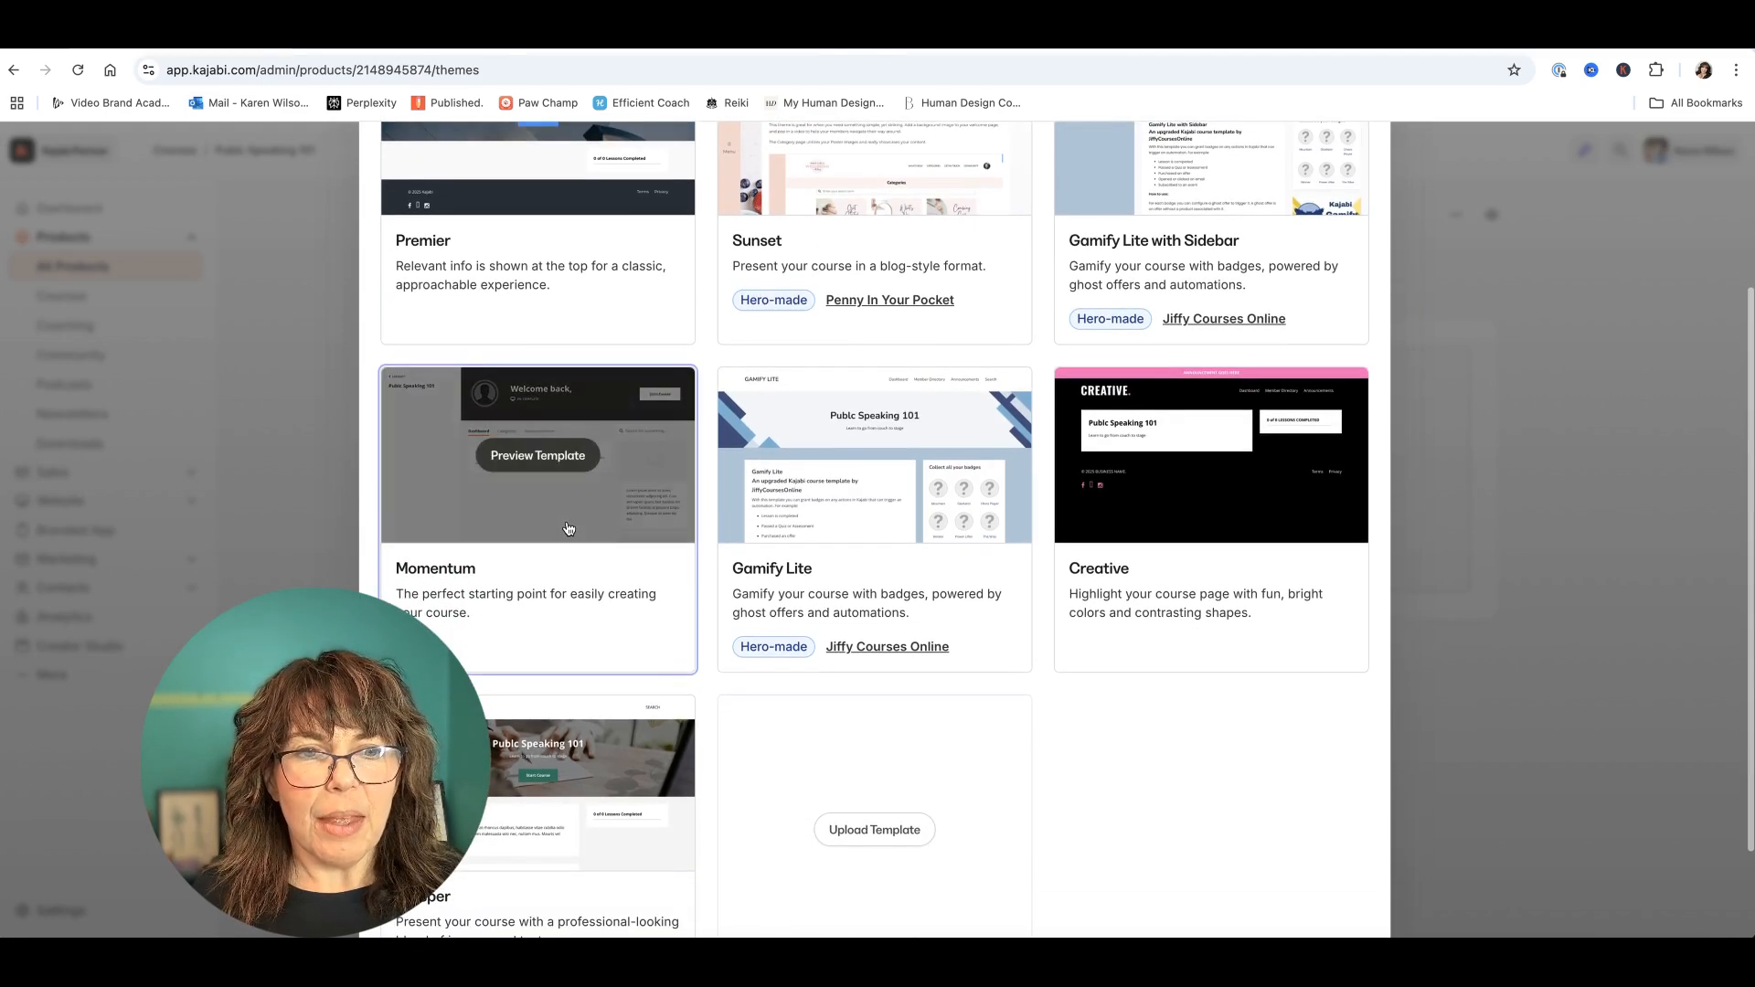
{"action": "scroll", "coordinate": [928, 619], "scroll_direction": "down", "scroll_amount": 2}
{"action": "left_click", "coordinate": [1307, 880]}
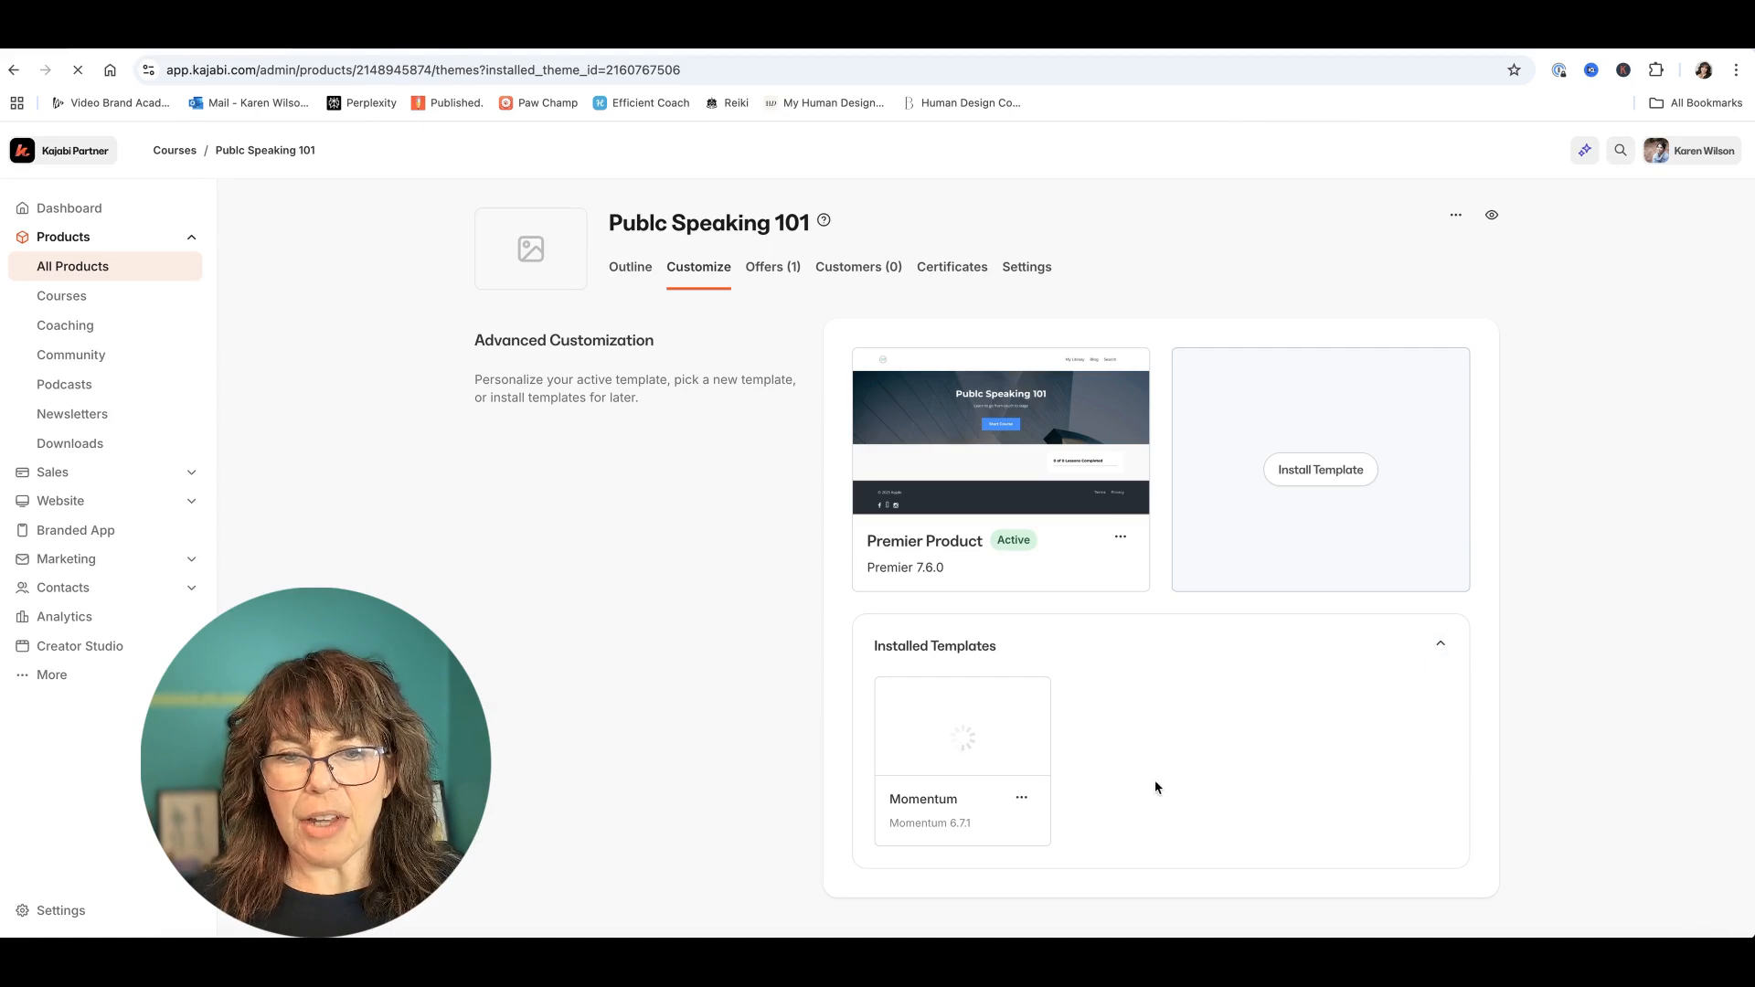
{"action": "scroll", "coordinate": [1127, 772], "scroll_direction": "down", "scroll_amount": 1}
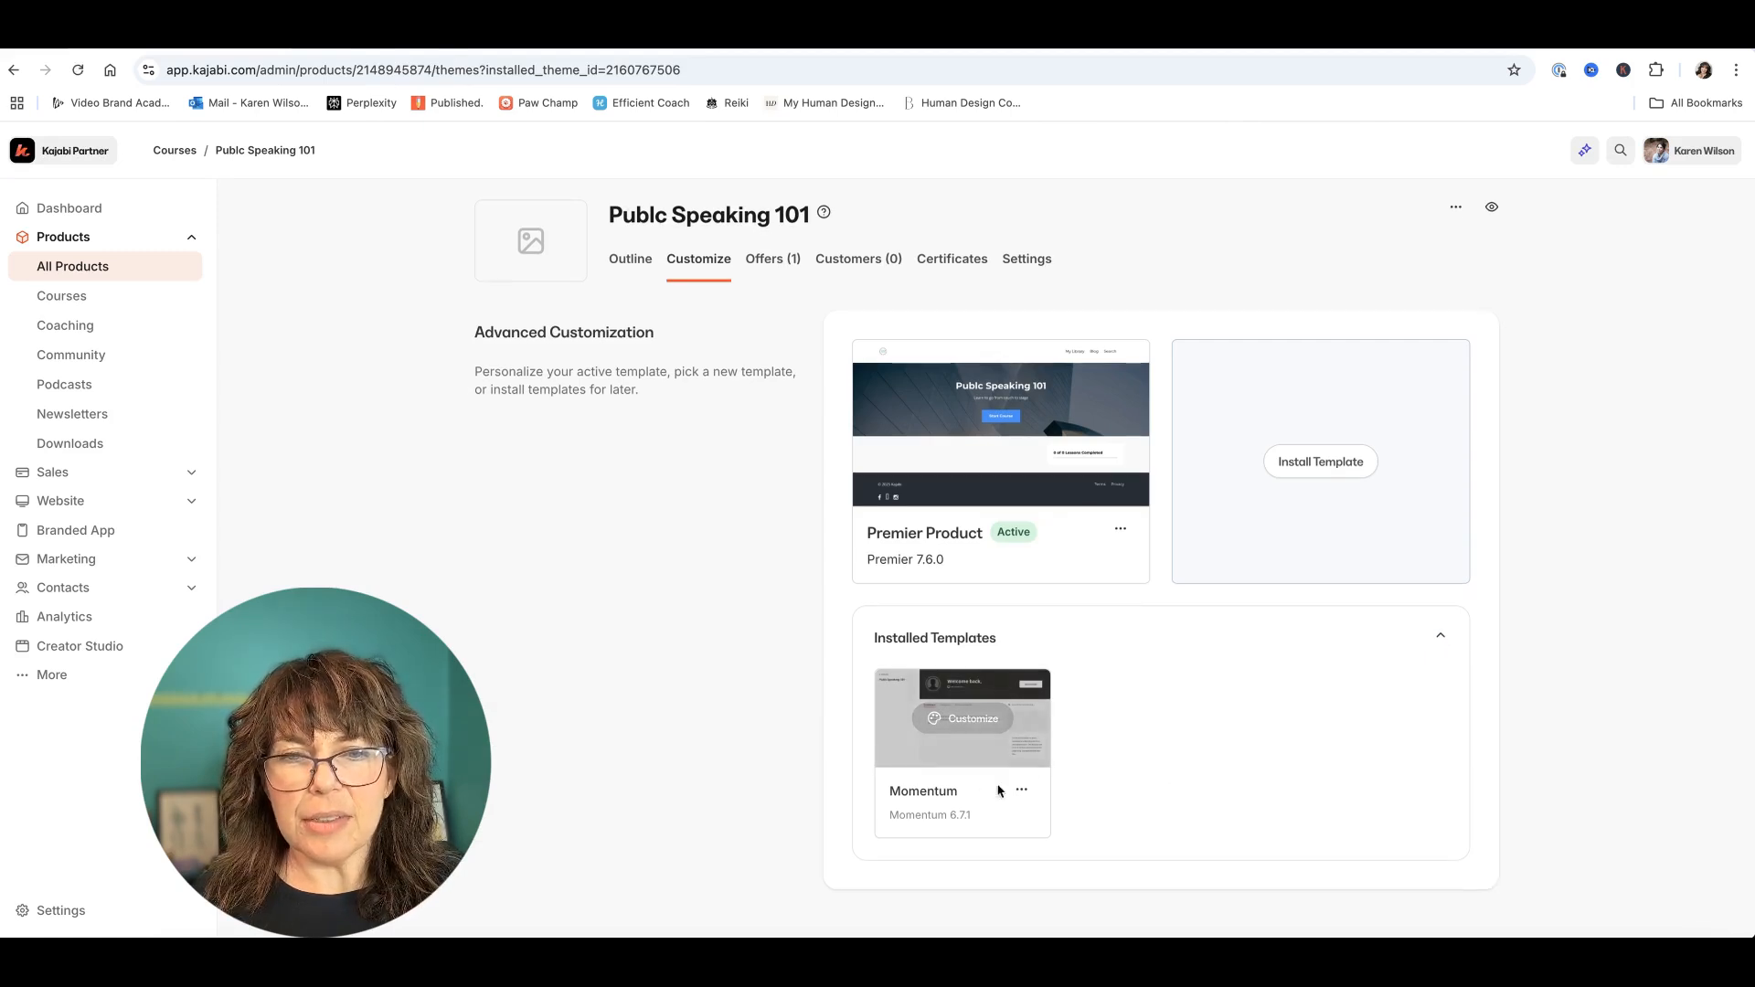
{"action": "left_click", "coordinate": [1021, 792]}
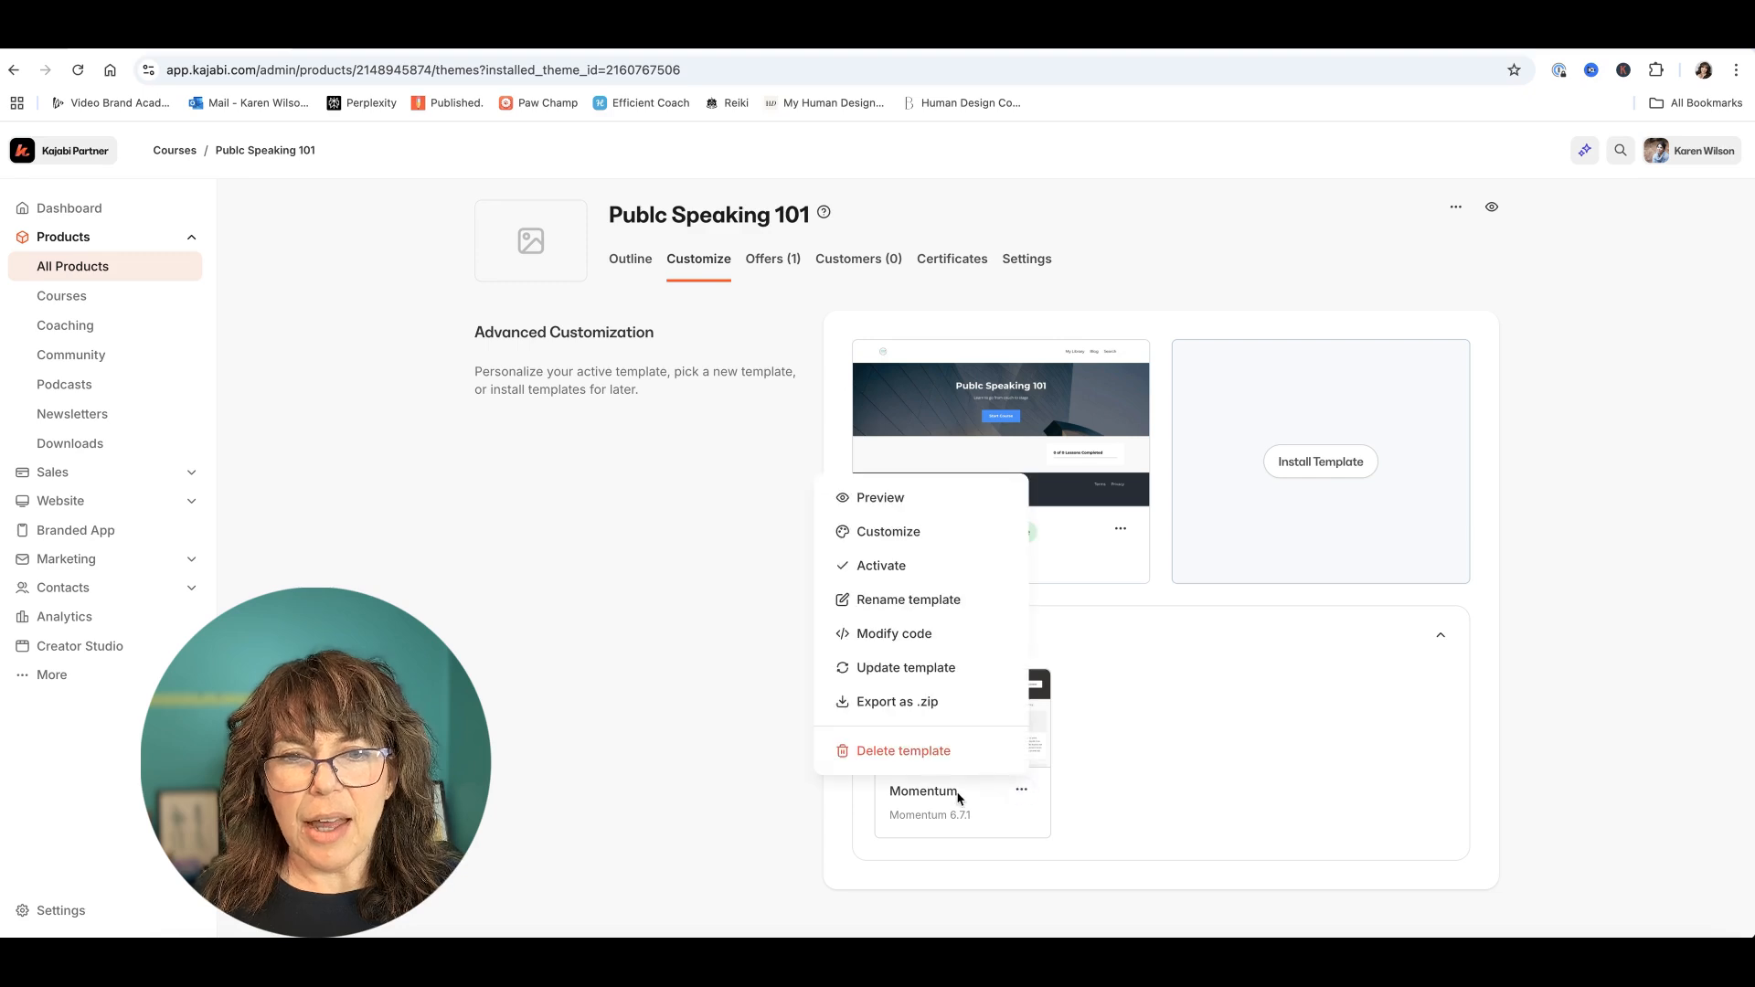
{"action": "left_click", "coordinate": [893, 564]}
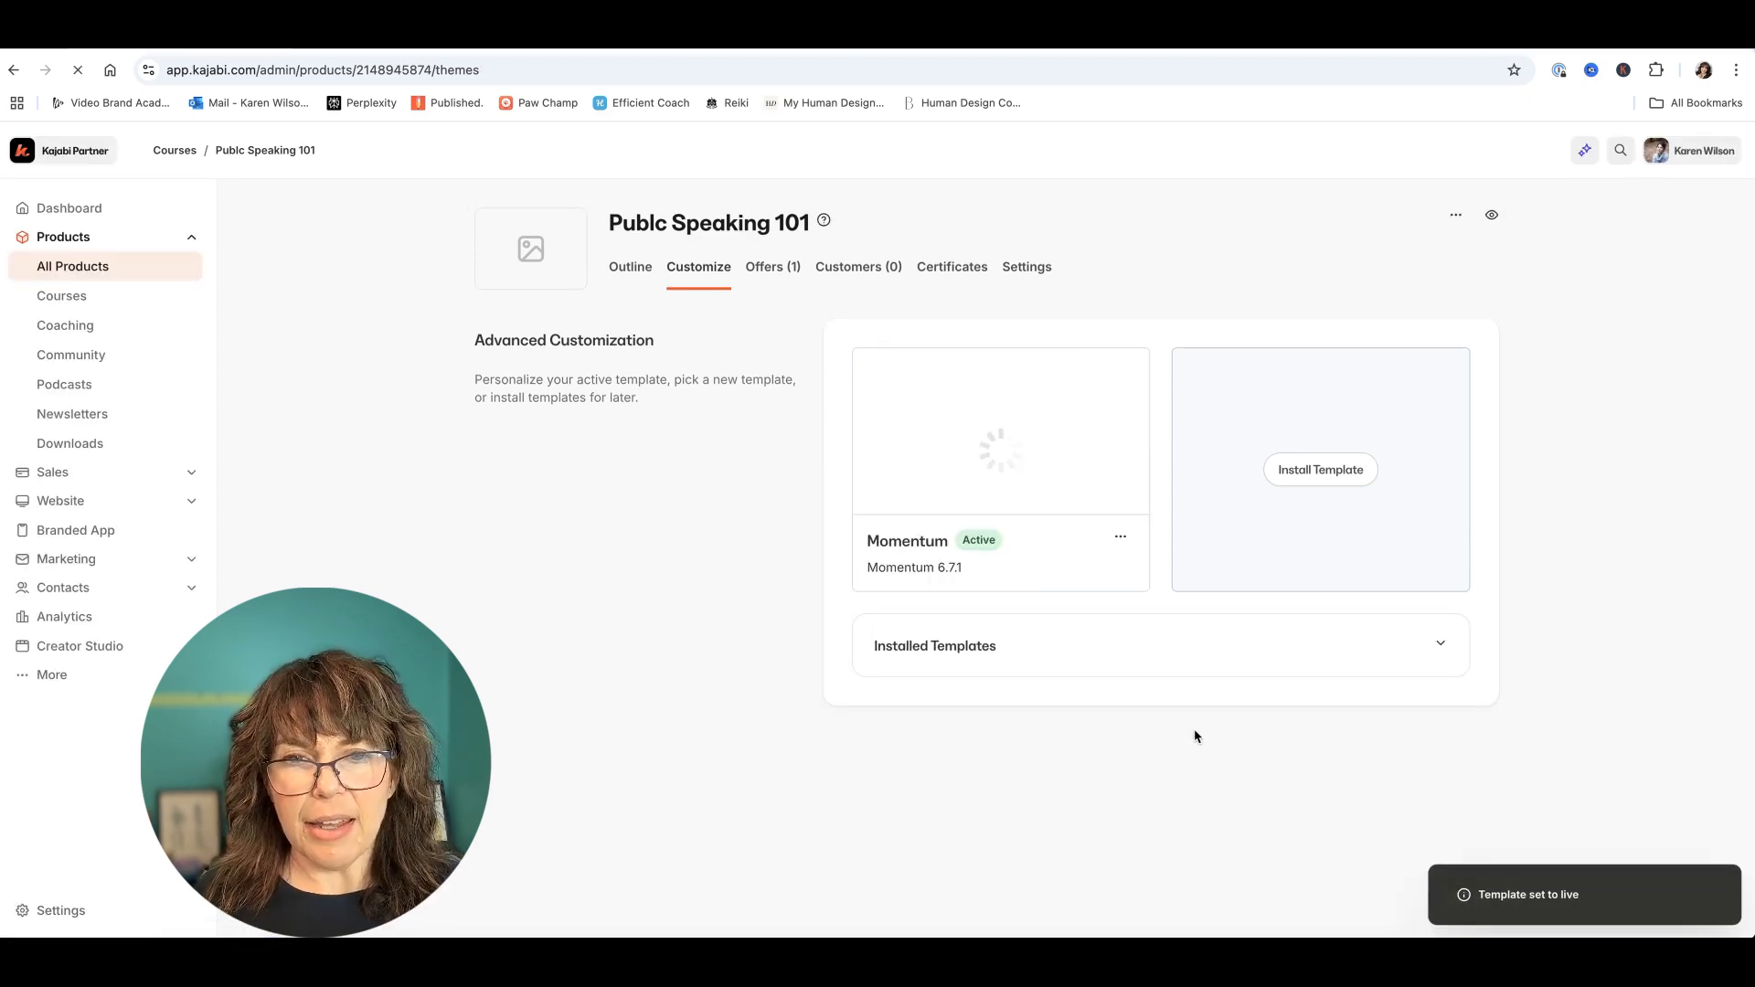
Step: Open the active Momentum template for customization and look over its dashboard page layout and tabs
{"action": "mouse_move", "coordinate": [987, 501]}
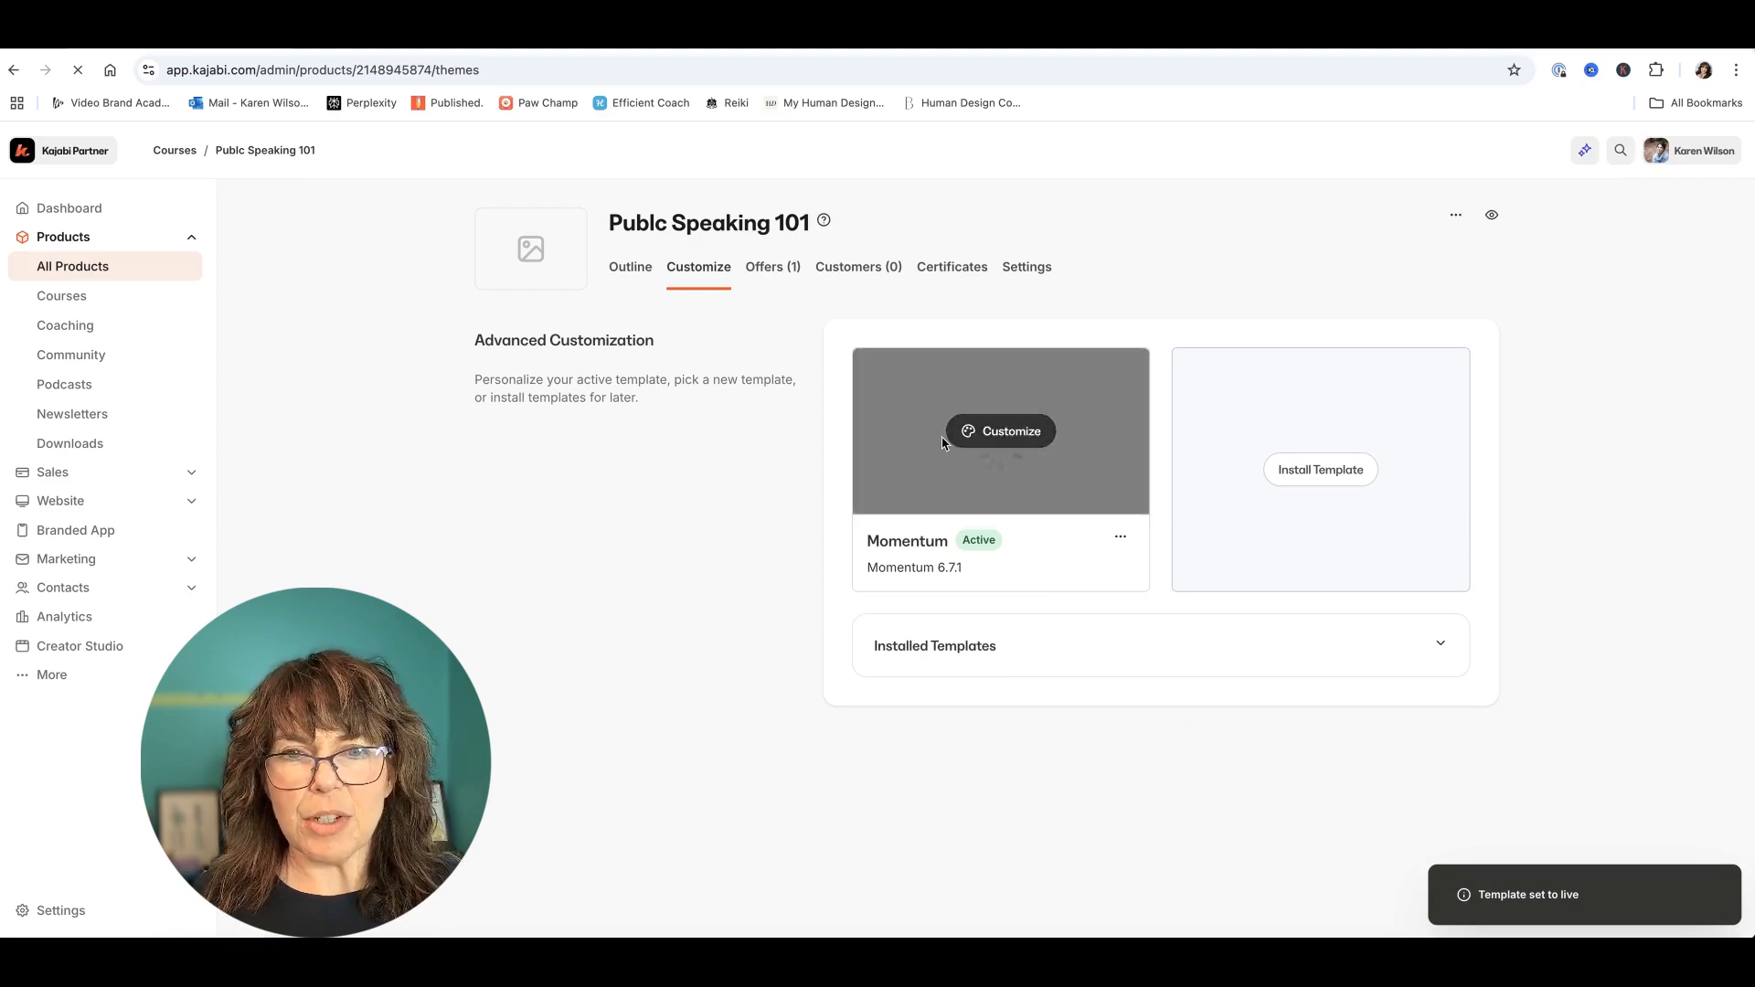
{"action": "left_click", "coordinate": [996, 431]}
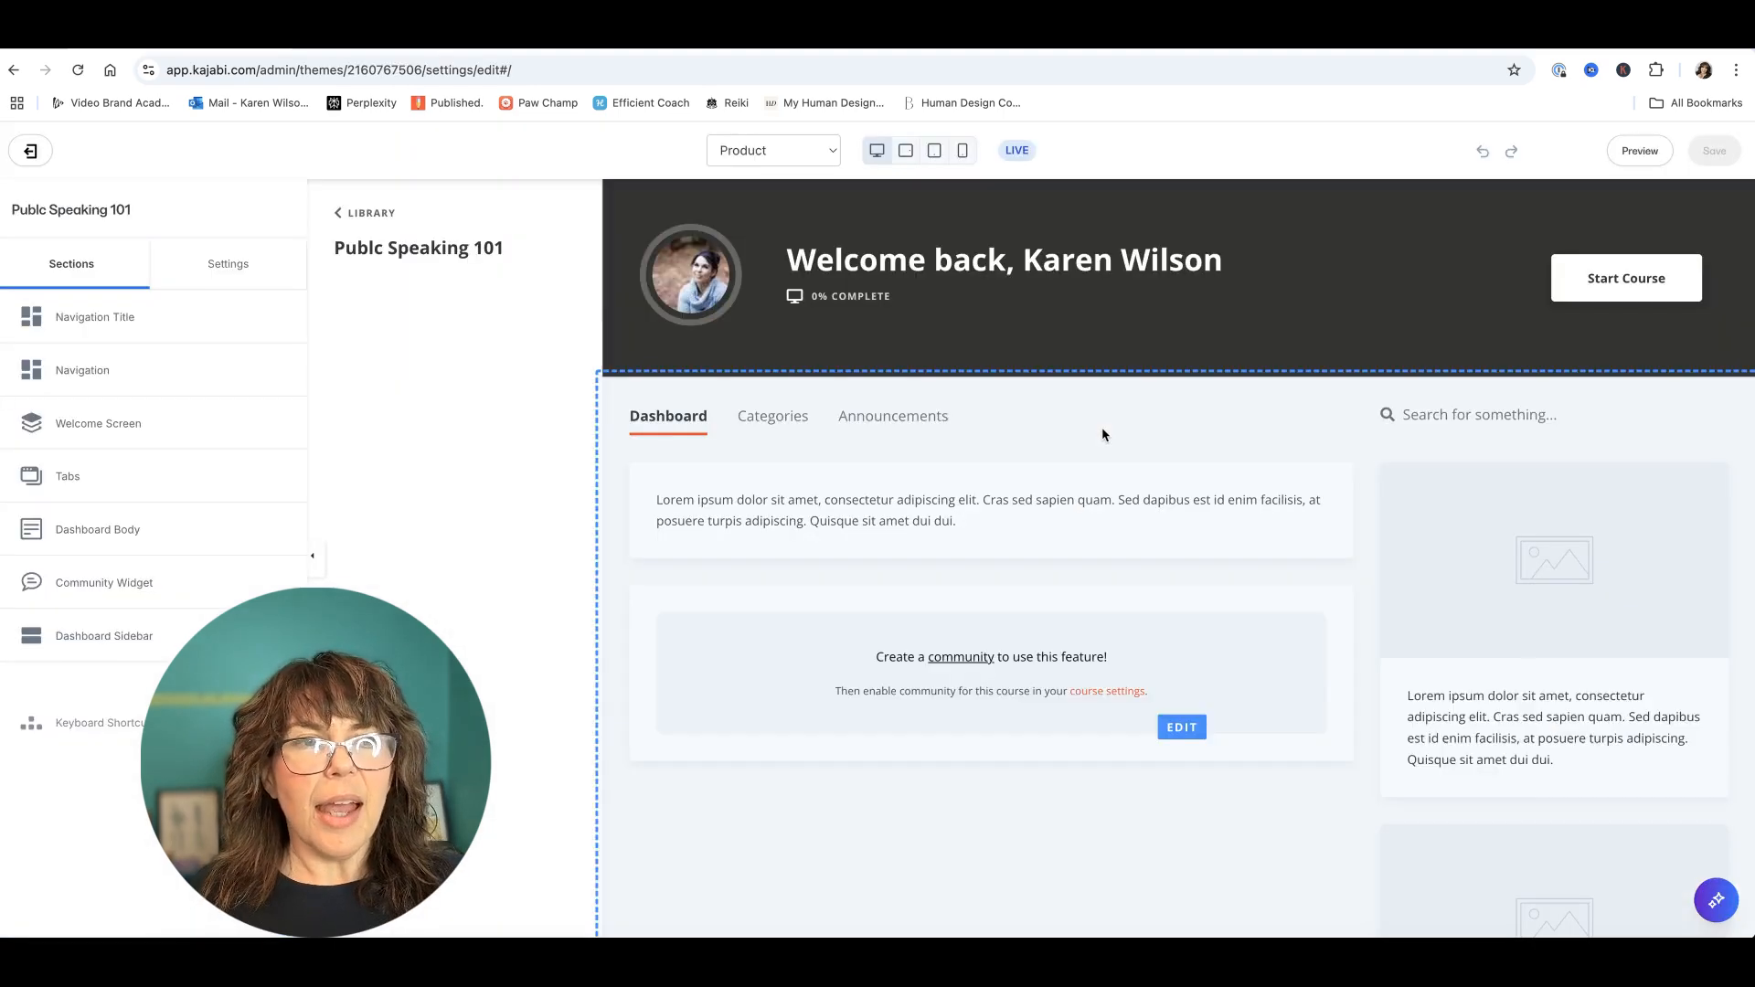
{"action": "scroll", "coordinate": [1061, 424], "scroll_direction": "down", "scroll_amount": 2}
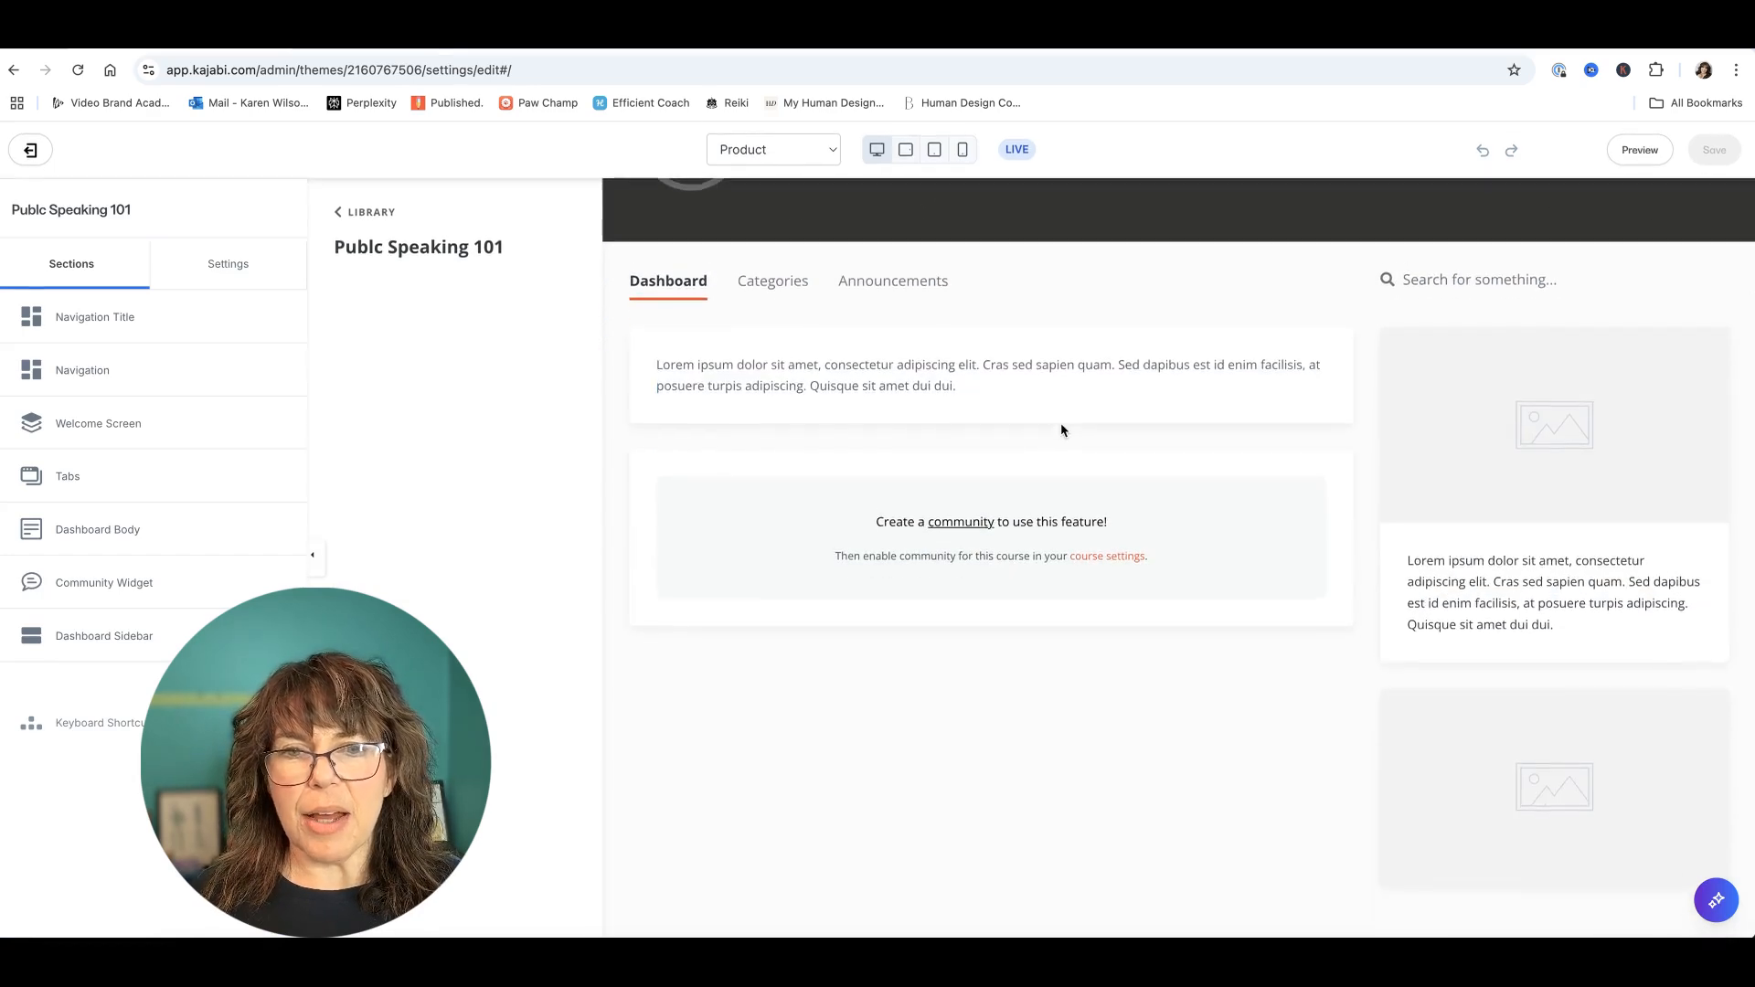
{"action": "scroll", "coordinate": [1062, 430], "scroll_direction": "up", "scroll_amount": 2}
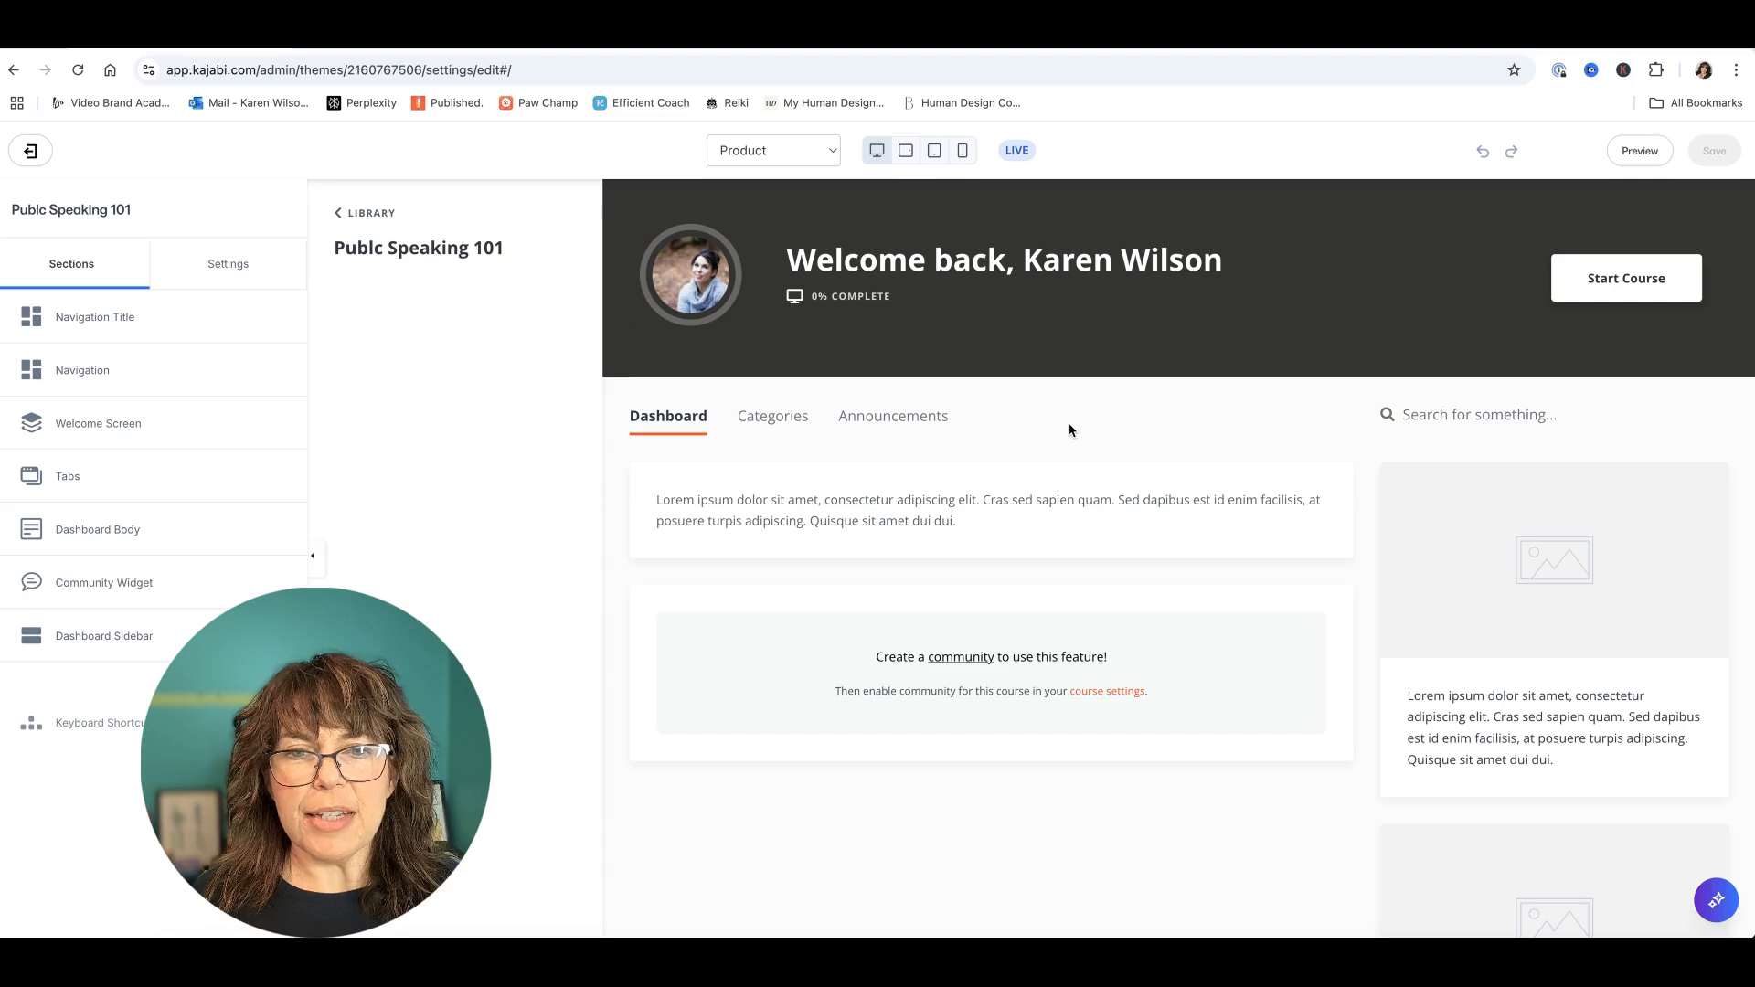
{"action": "scroll", "coordinate": [1070, 430], "scroll_direction": "down", "scroll_amount": 2}
{"action": "scroll", "coordinate": [780, 341], "scroll_direction": "up", "scroll_amount": 2}
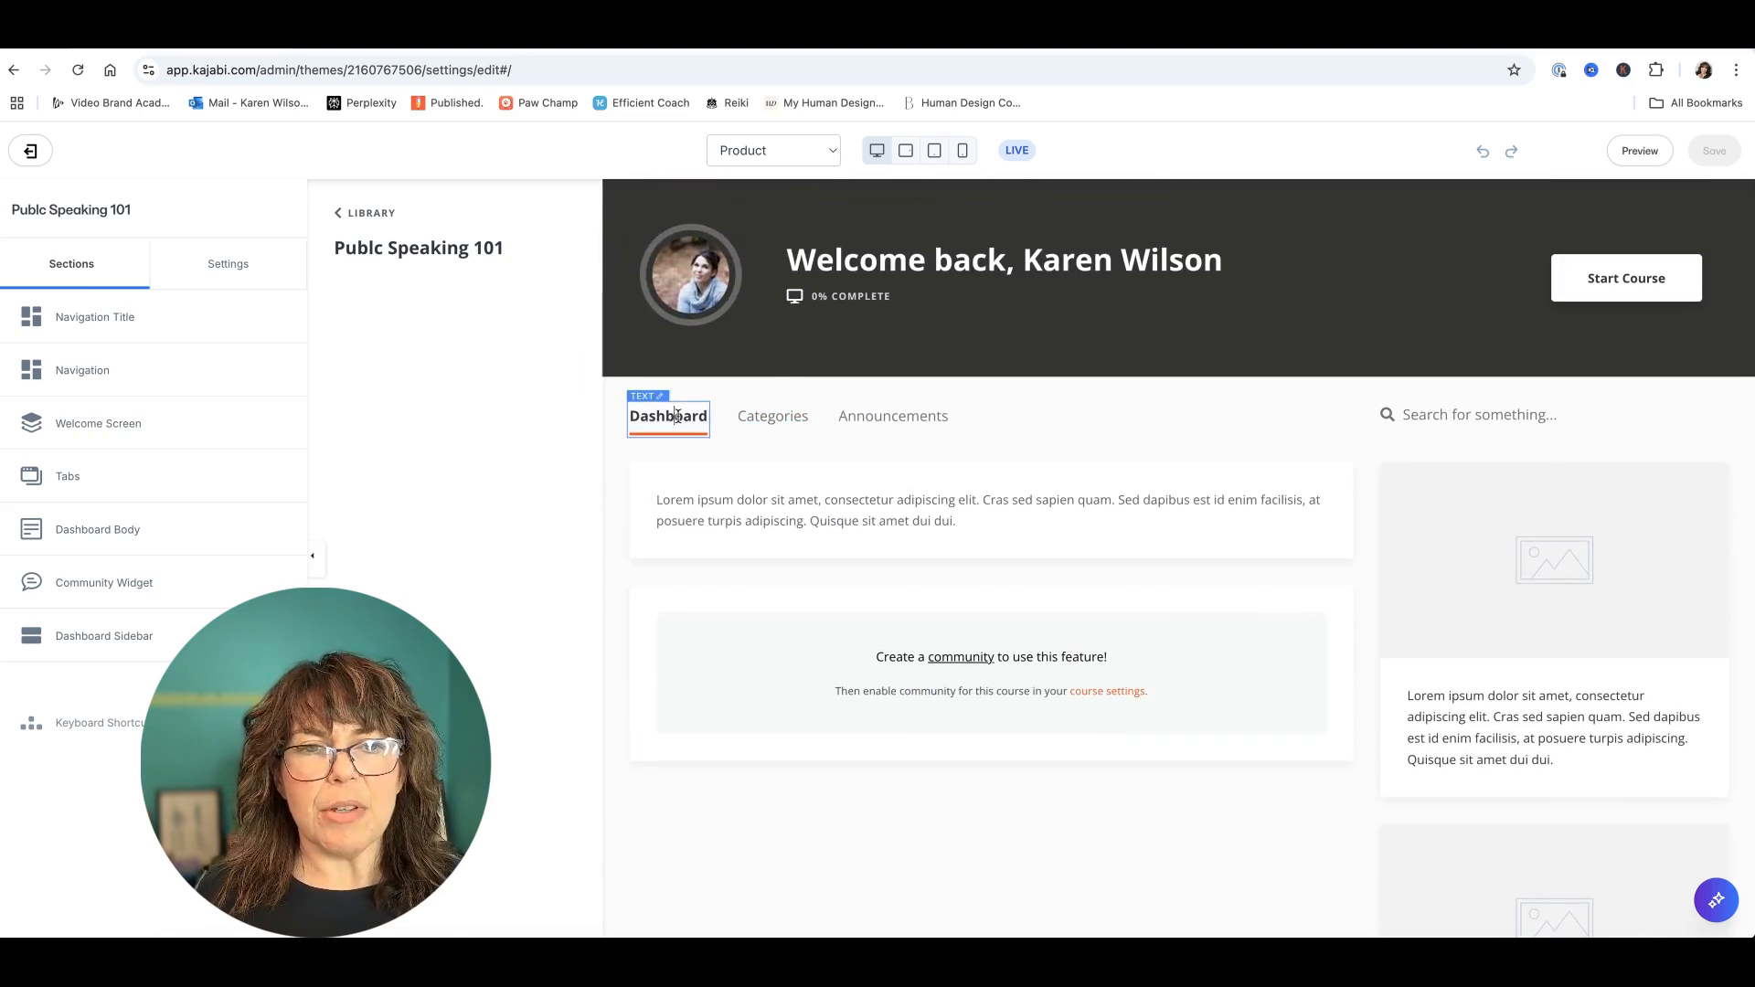
{"action": "left_click", "coordinate": [675, 416]}
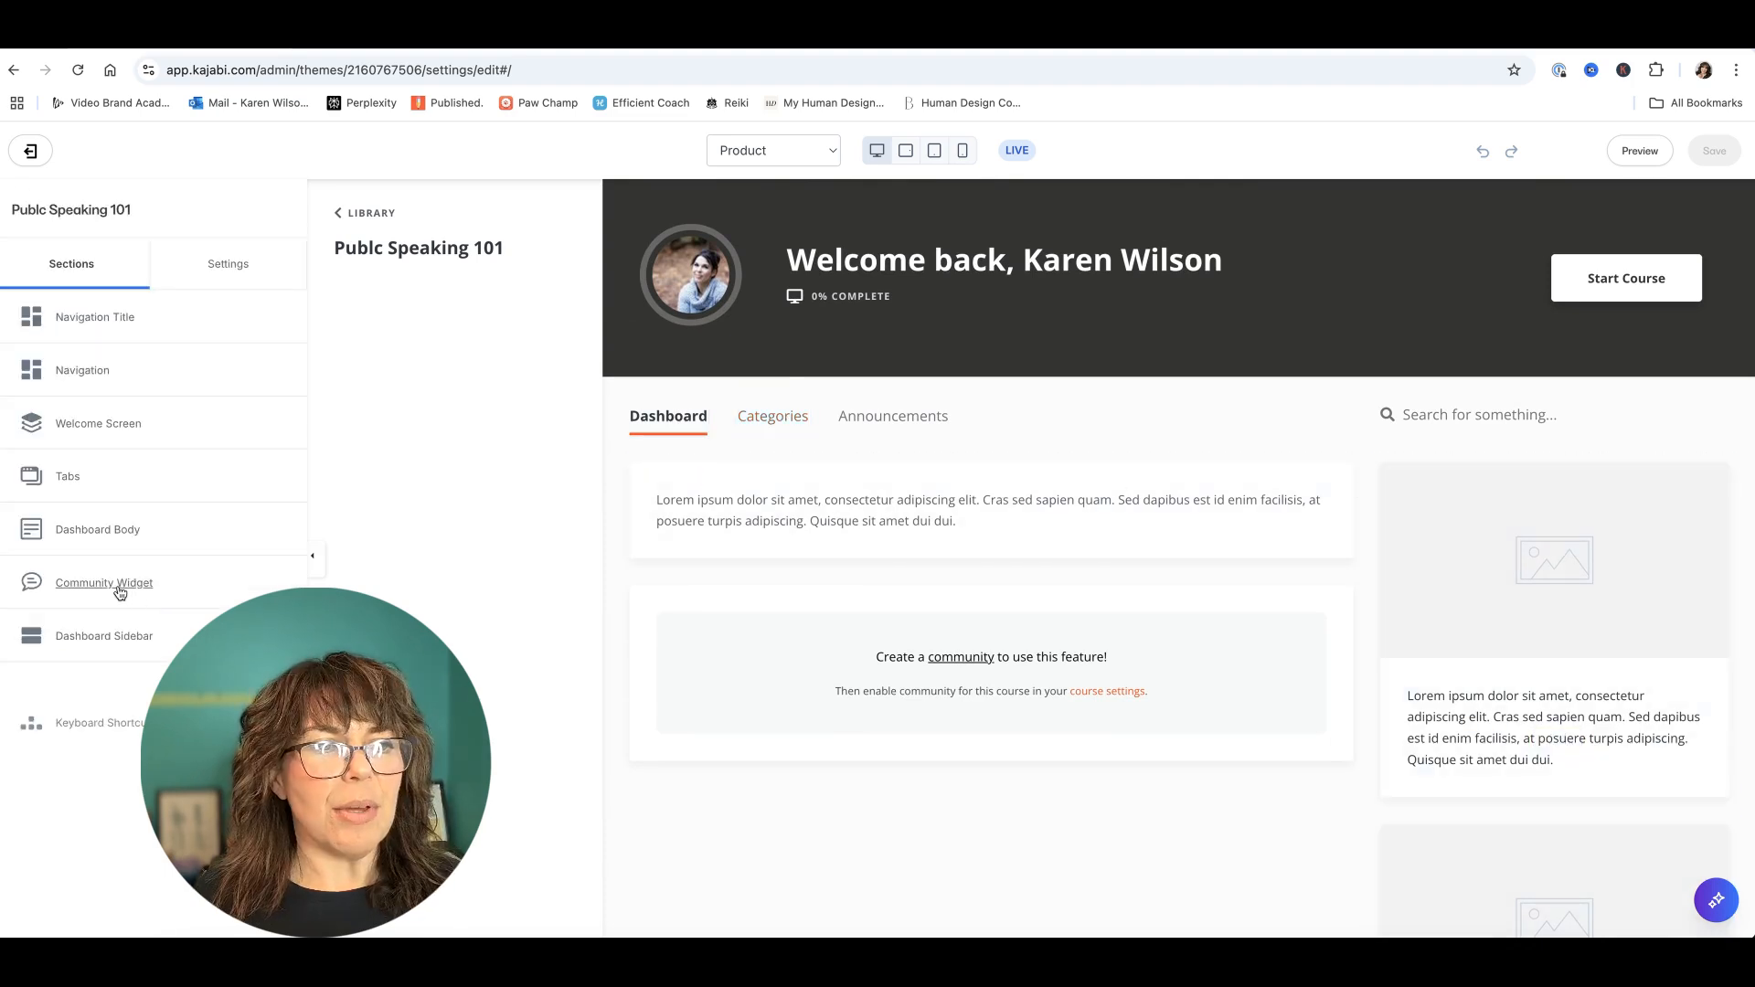
Step: Examine the settings of the template's Community Widget section and return to the section list
{"action": "left_click", "coordinate": [103, 583]}
{"action": "scroll", "coordinate": [164, 383], "scroll_direction": "down", "scroll_amount": 2}
{"action": "scroll", "coordinate": [197, 385], "scroll_direction": "down", "scroll_amount": 1}
{"action": "scroll", "coordinate": [210, 383], "scroll_direction": "up", "scroll_amount": 2}
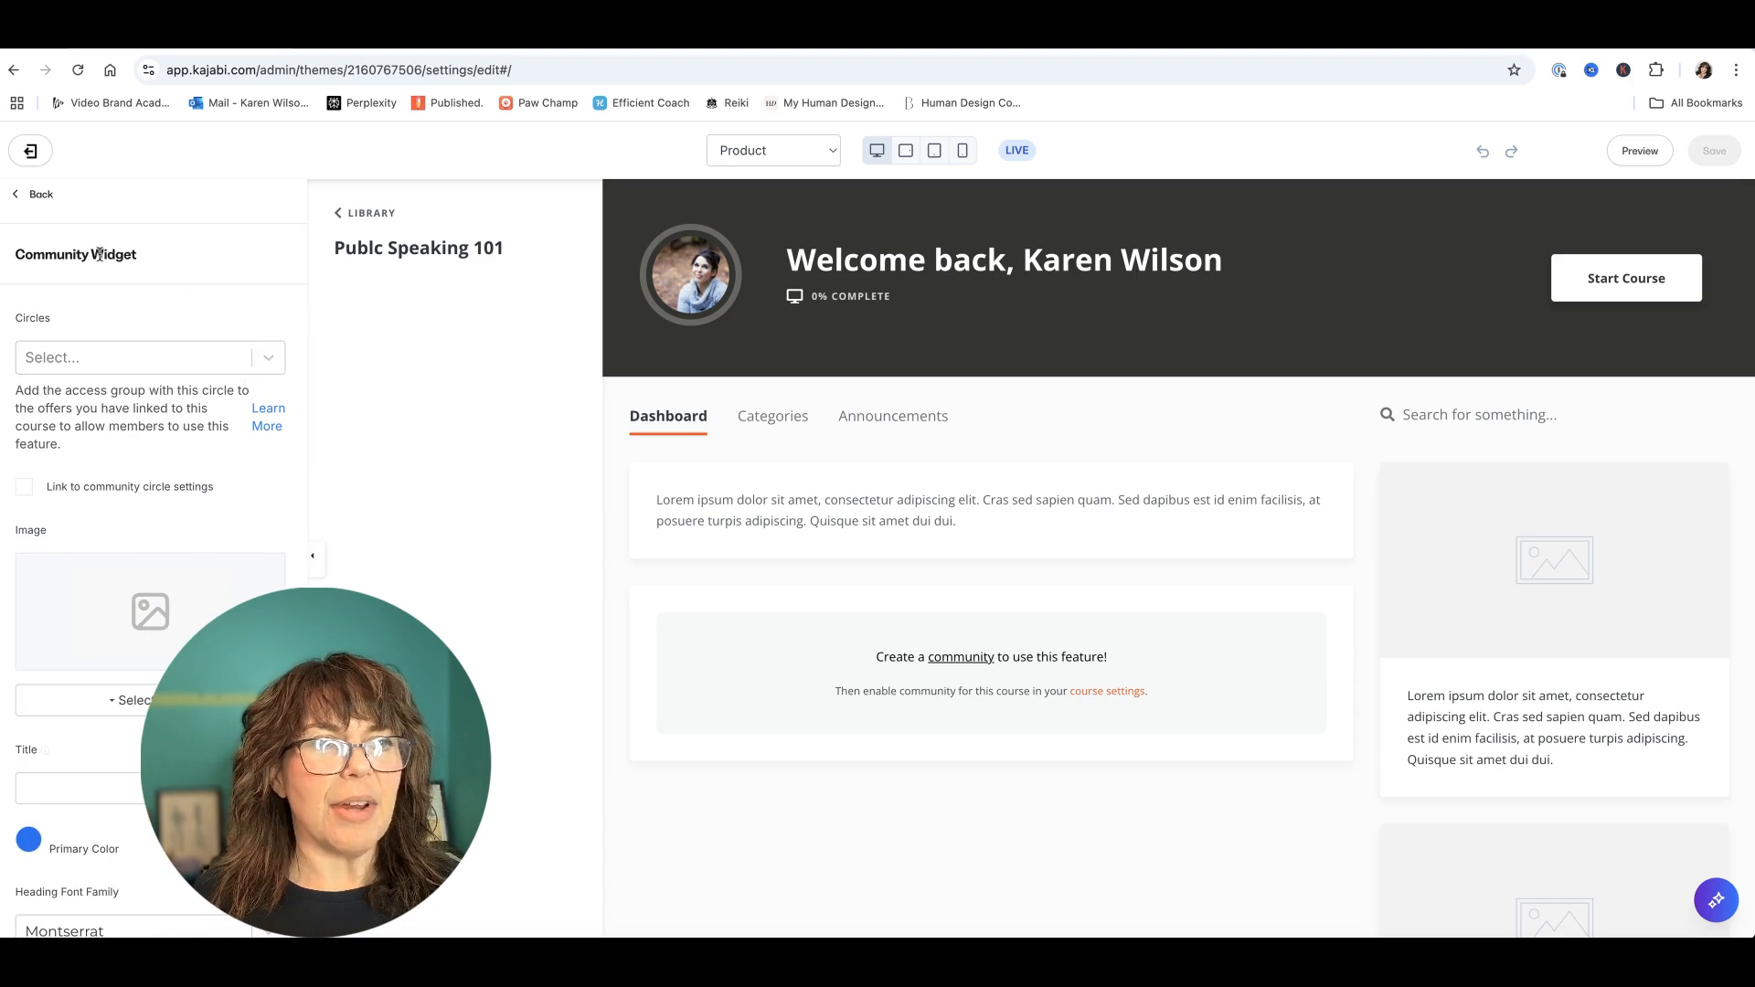
{"action": "left_click", "coordinate": [26, 207]}
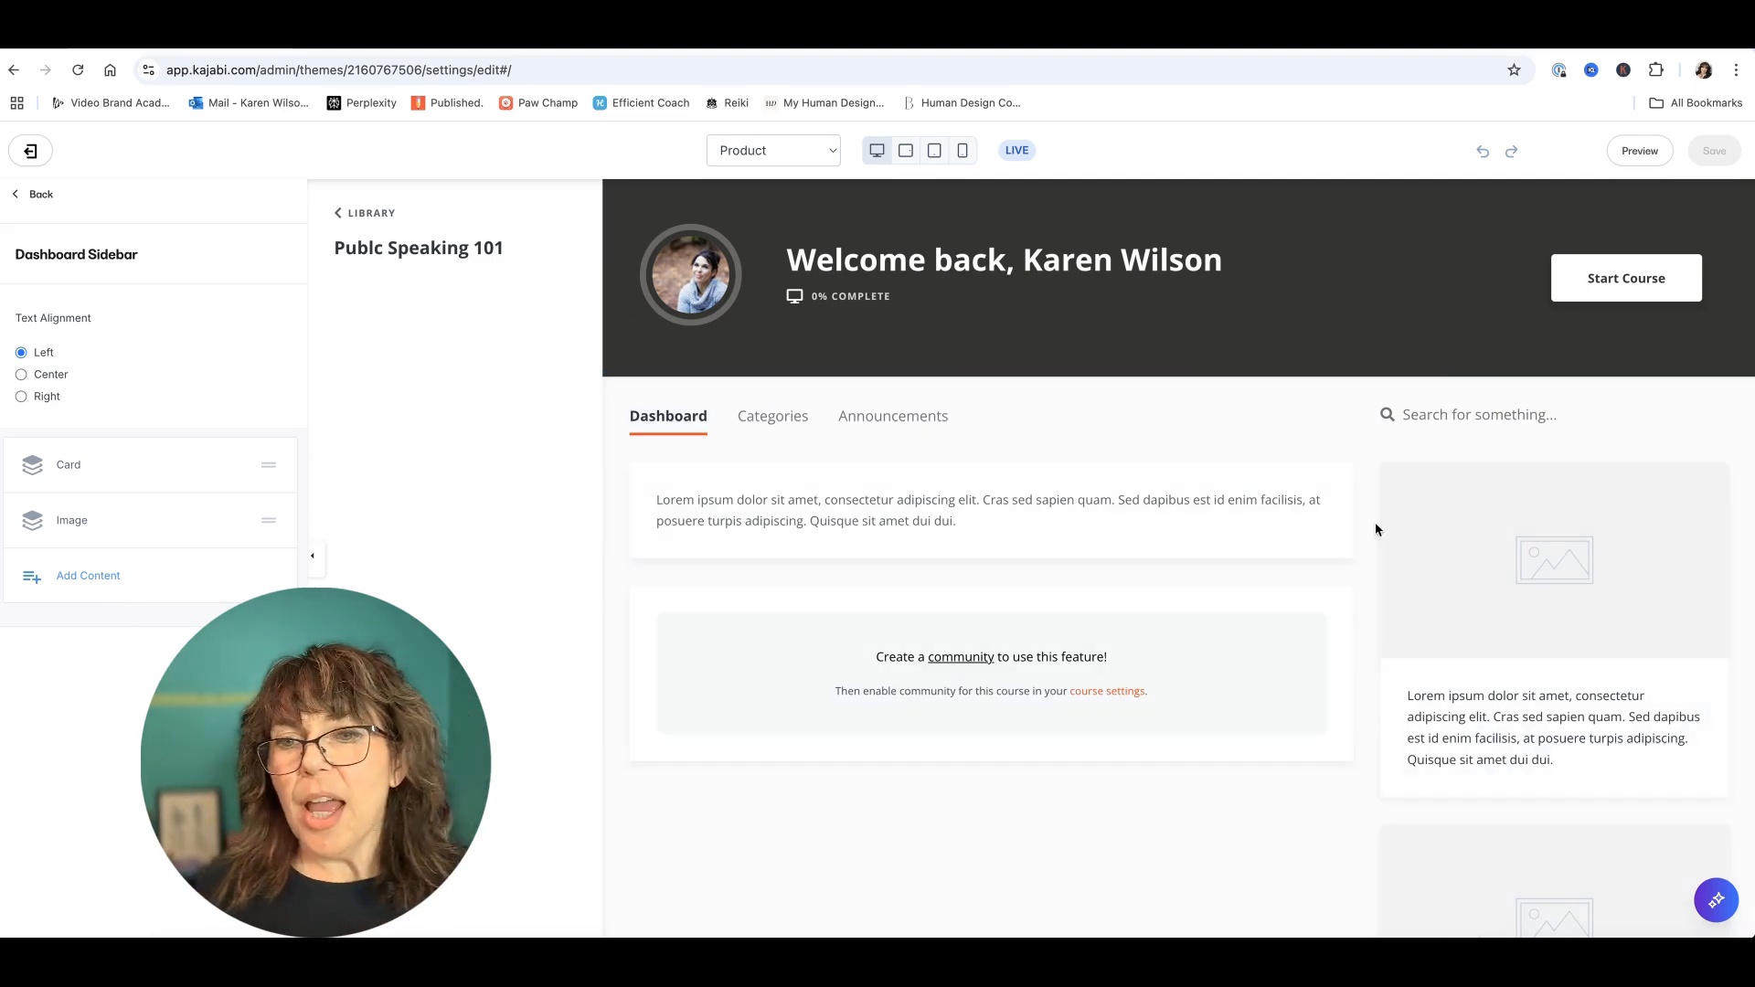
Step: Examine the Dashboard Sidebar section and its card and image blocks, and leave the template editor
{"action": "scroll", "coordinate": [1461, 684], "scroll_direction": "down", "scroll_amount": 1}
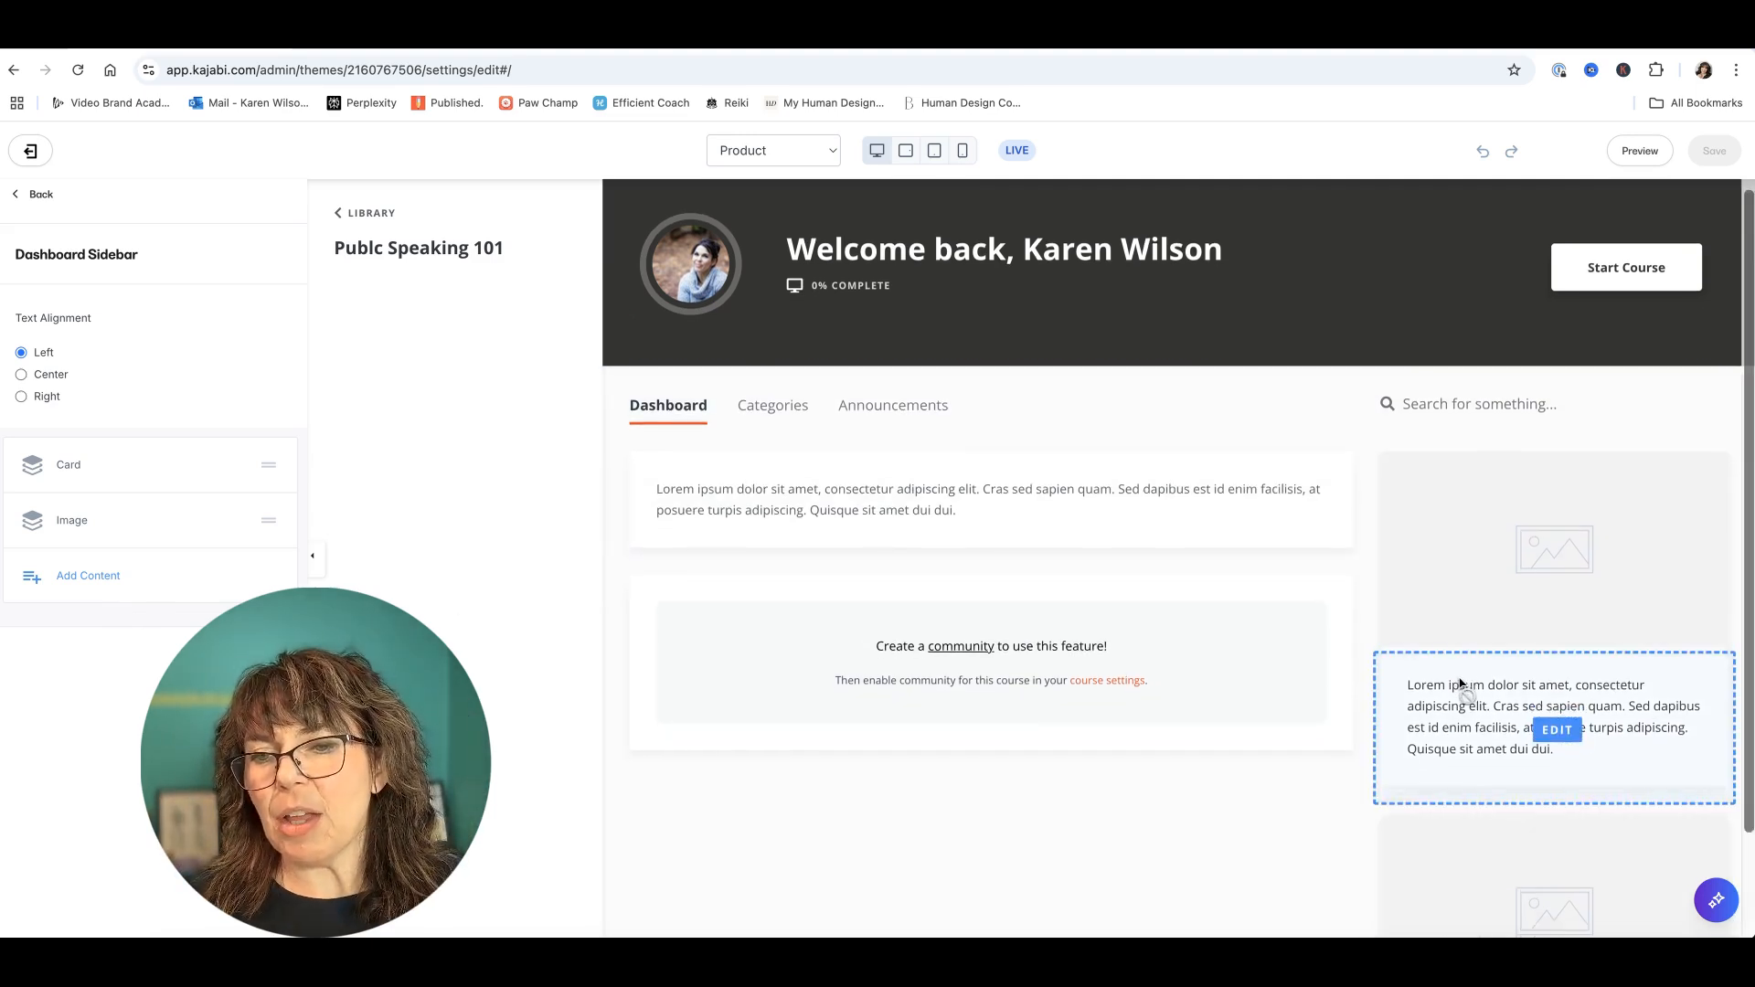
{"action": "scroll", "coordinate": [1459, 681], "scroll_direction": "down", "scroll_amount": 3}
{"action": "scroll", "coordinate": [1490, 466], "scroll_direction": "up", "scroll_amount": 1}
{"action": "scroll", "coordinate": [1479, 433], "scroll_direction": "up", "scroll_amount": 2}
{"action": "left_click", "coordinate": [233, 465]}
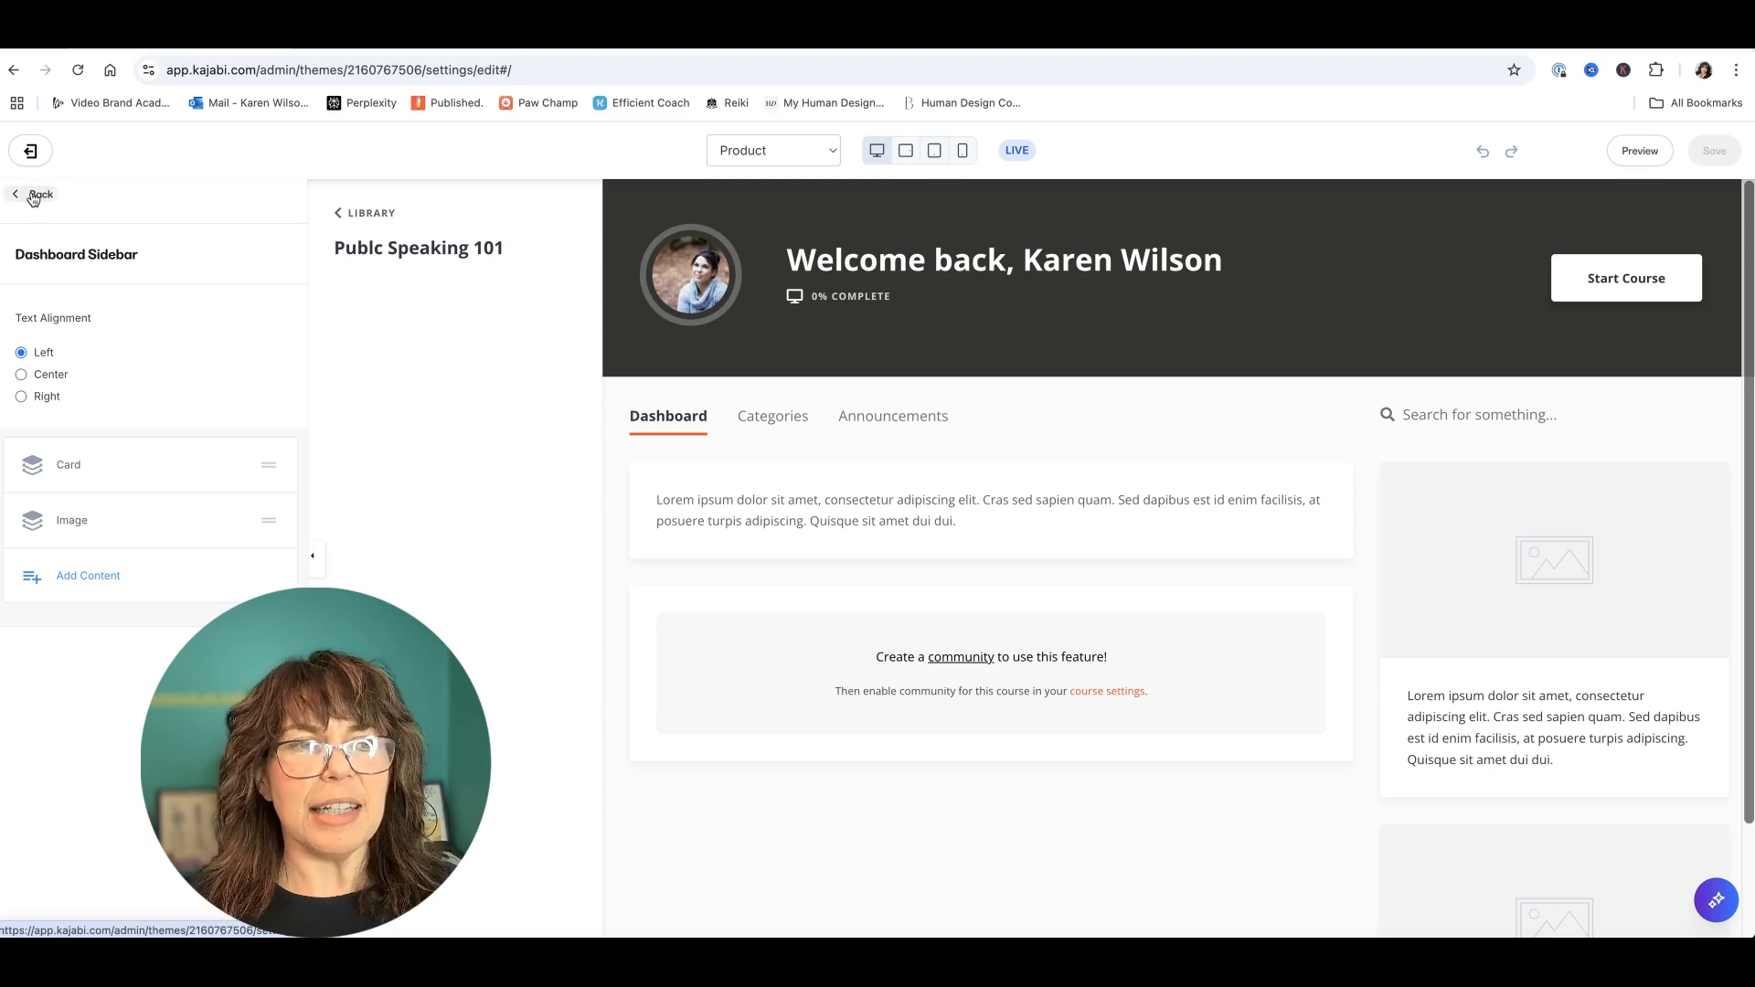
{"action": "left_click", "coordinate": [13, 70]}
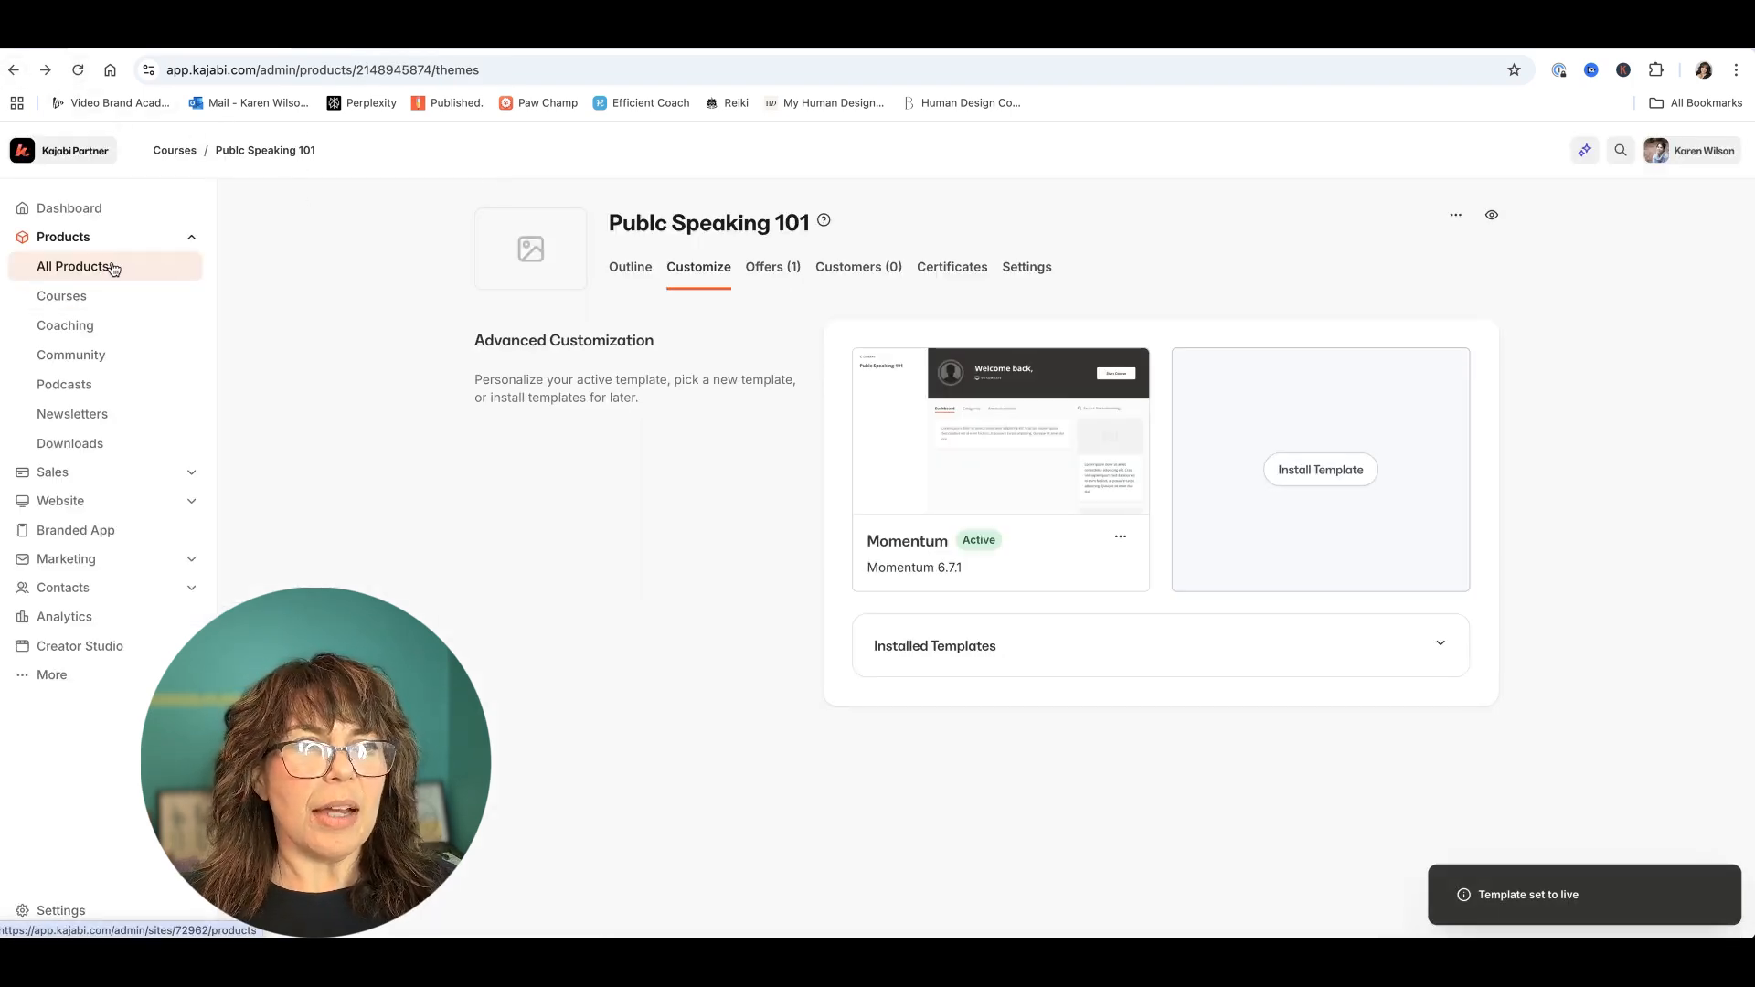
Step: In the course outline, publish the "Understanding Public Speaking" module and its "Overcoming Fear of Public Speaking" lesson
{"action": "left_click", "coordinate": [642, 270]}
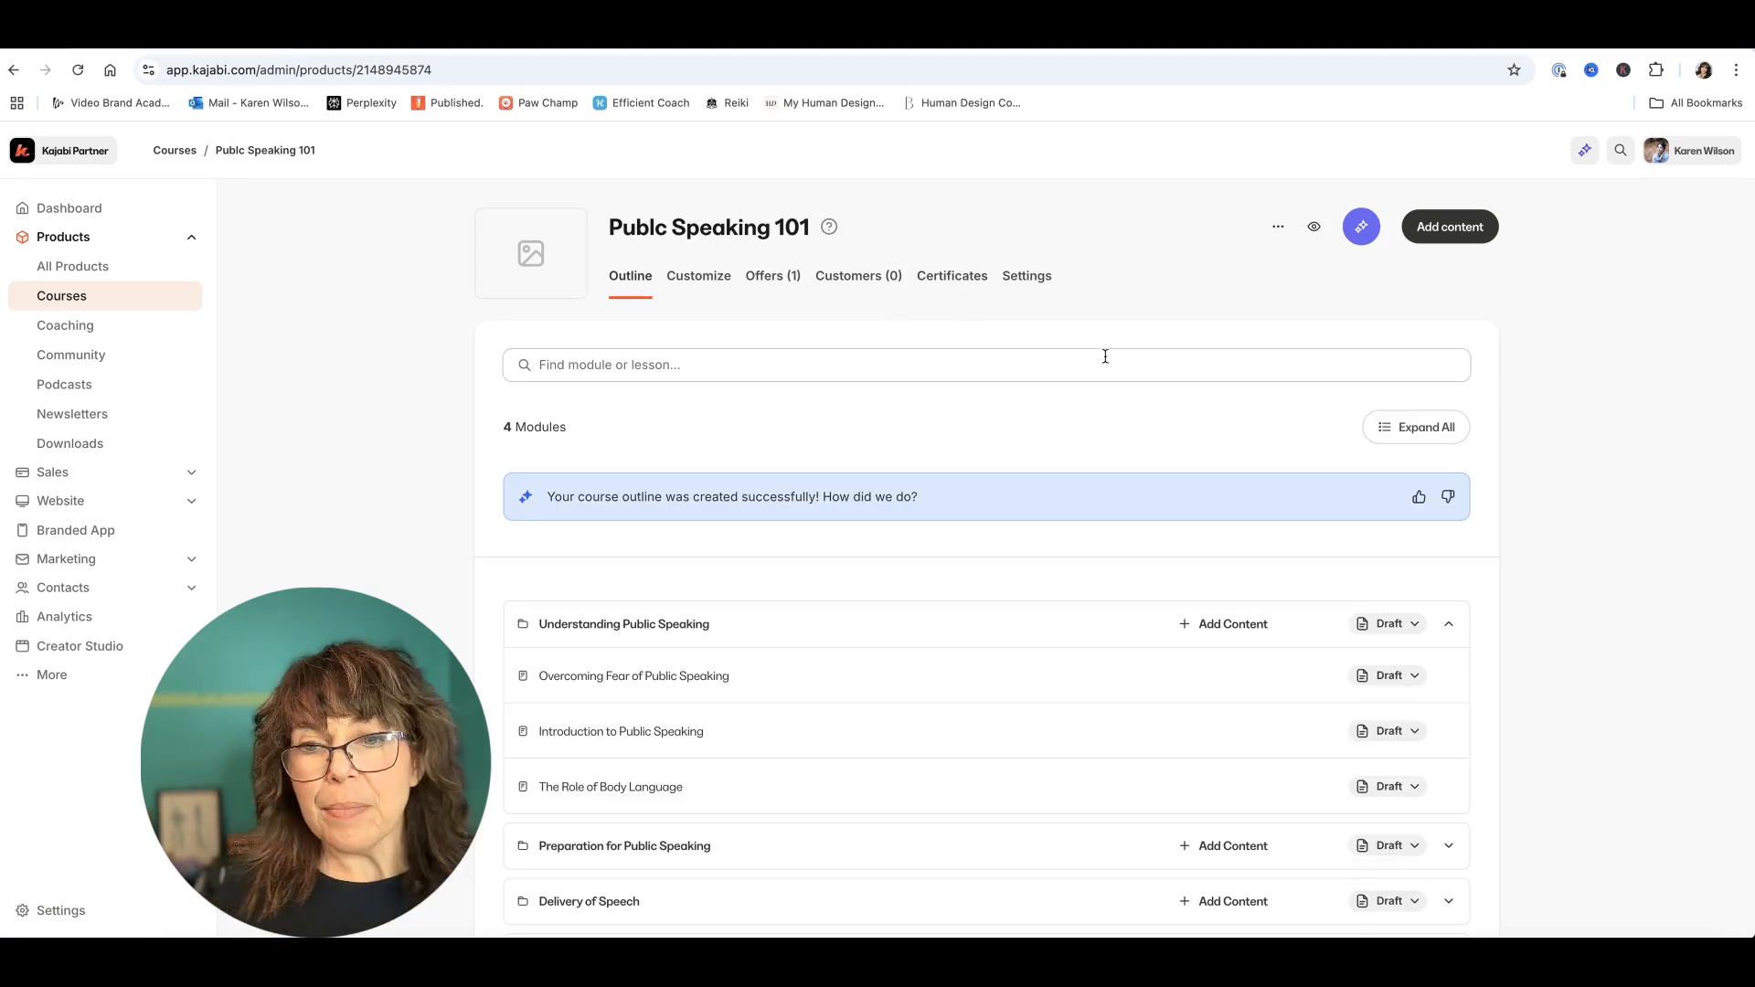
{"action": "left_click", "coordinate": [1414, 624]}
{"action": "left_click", "coordinate": [1280, 706]}
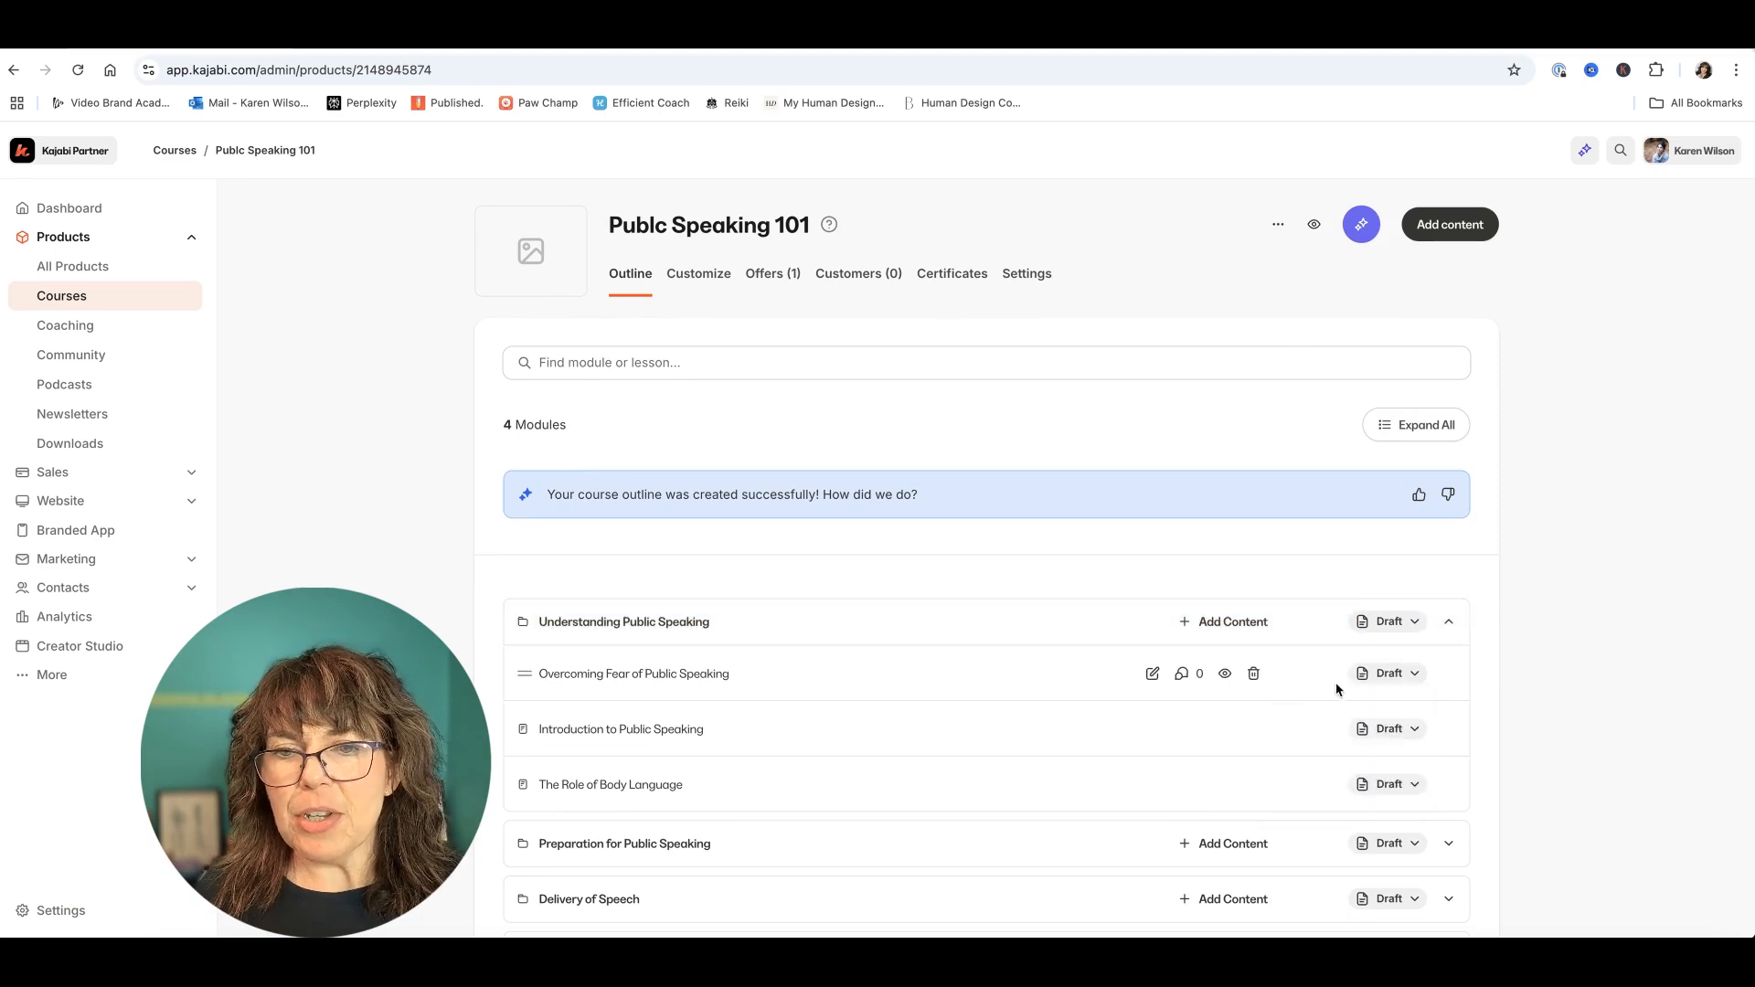
{"action": "left_click", "coordinate": [1412, 673]}
{"action": "left_click", "coordinate": [1273, 754]}
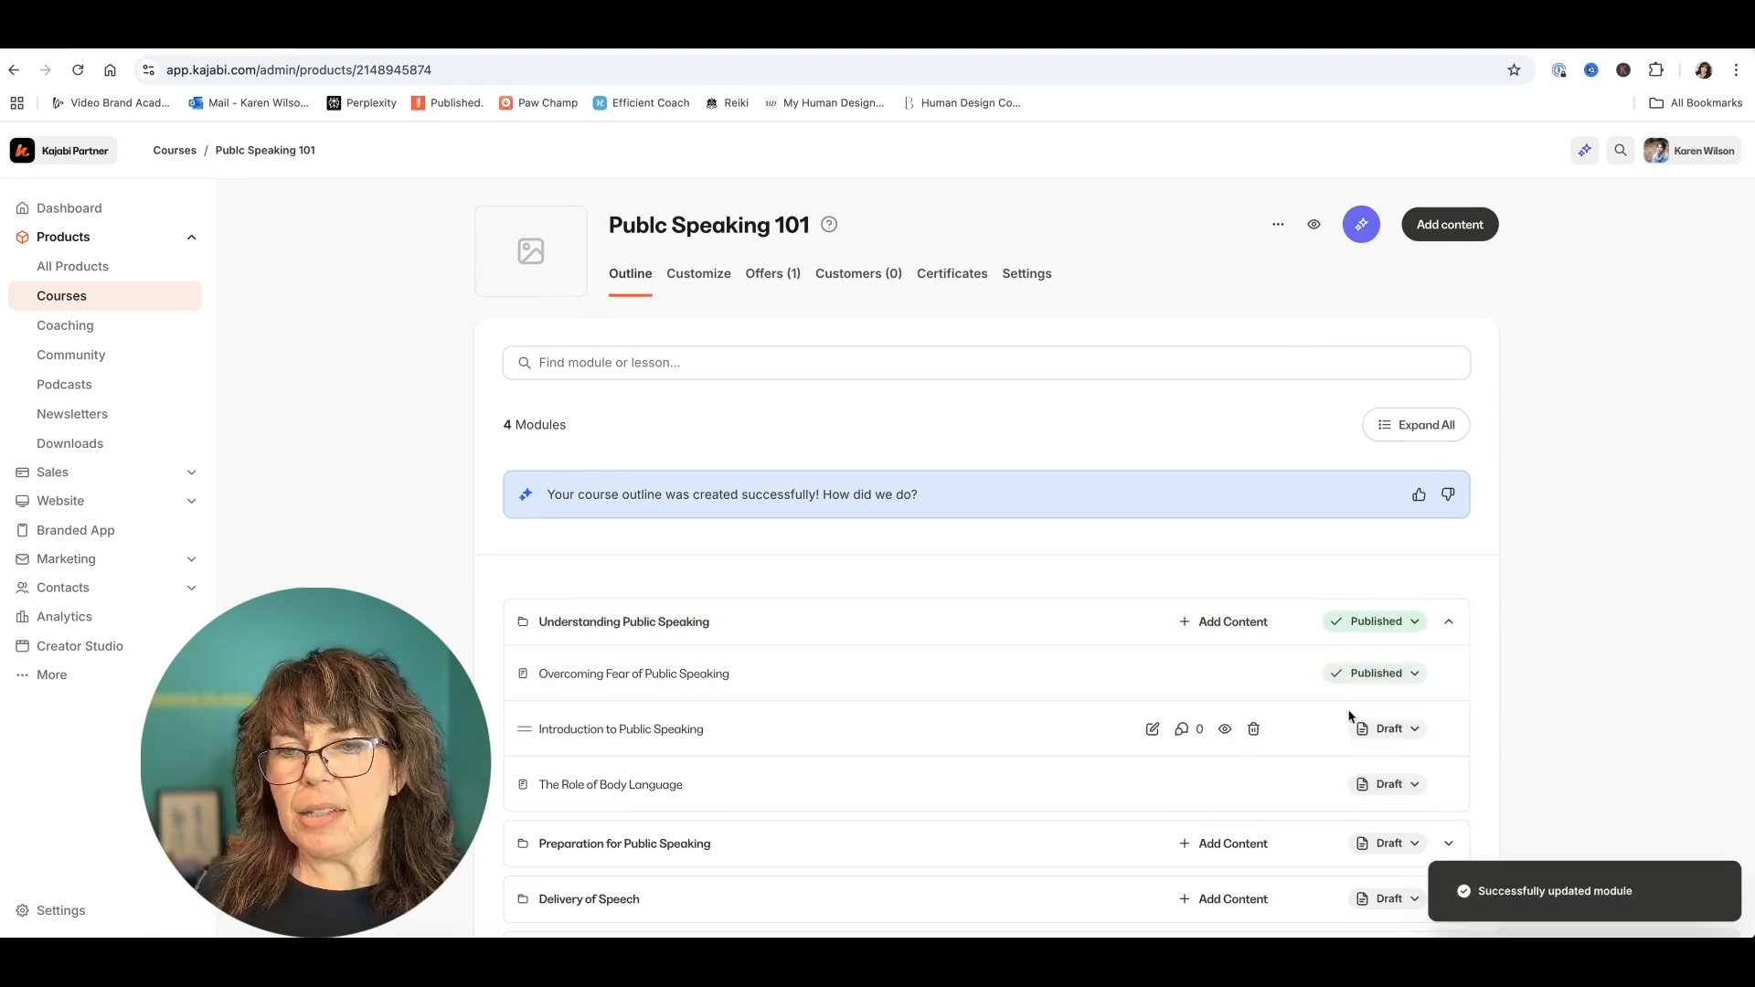
Step: Publish the "Introduction to Public Speaking" and "The Role of Body Language" lessons
{"action": "scroll", "coordinate": [1341, 720], "scroll_direction": "down", "scroll_amount": 2}
{"action": "left_click", "coordinate": [1414, 633]}
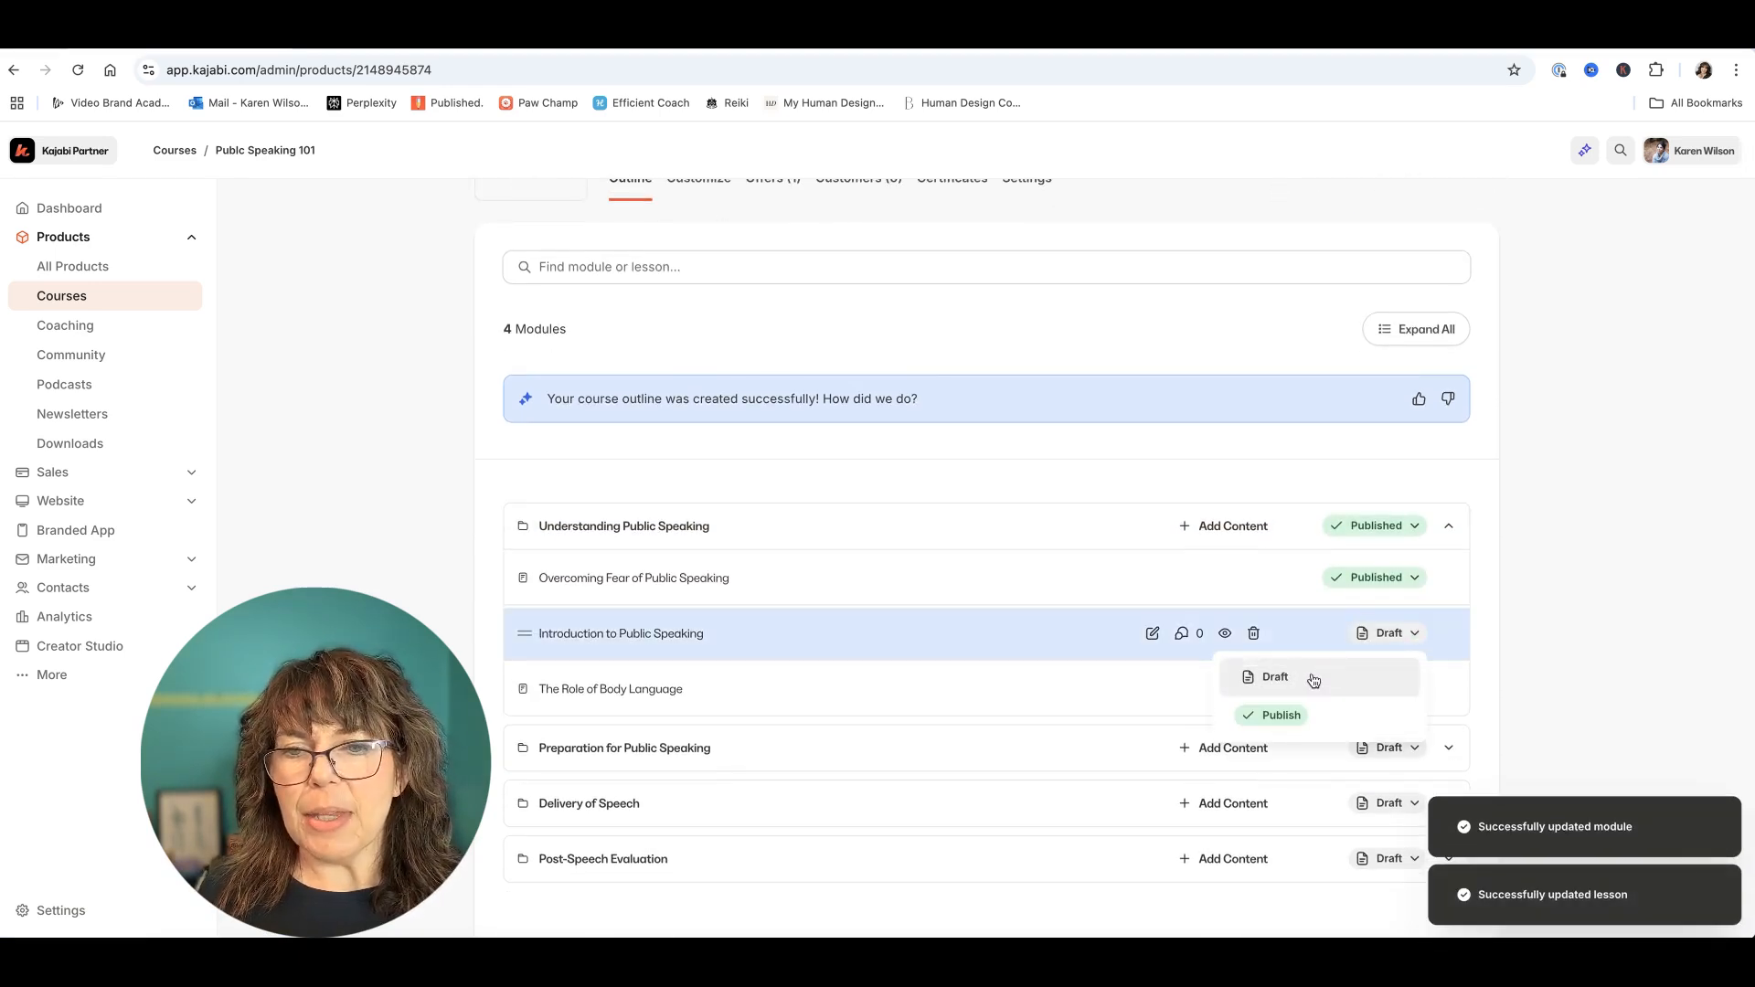
{"action": "left_click", "coordinate": [1280, 714]}
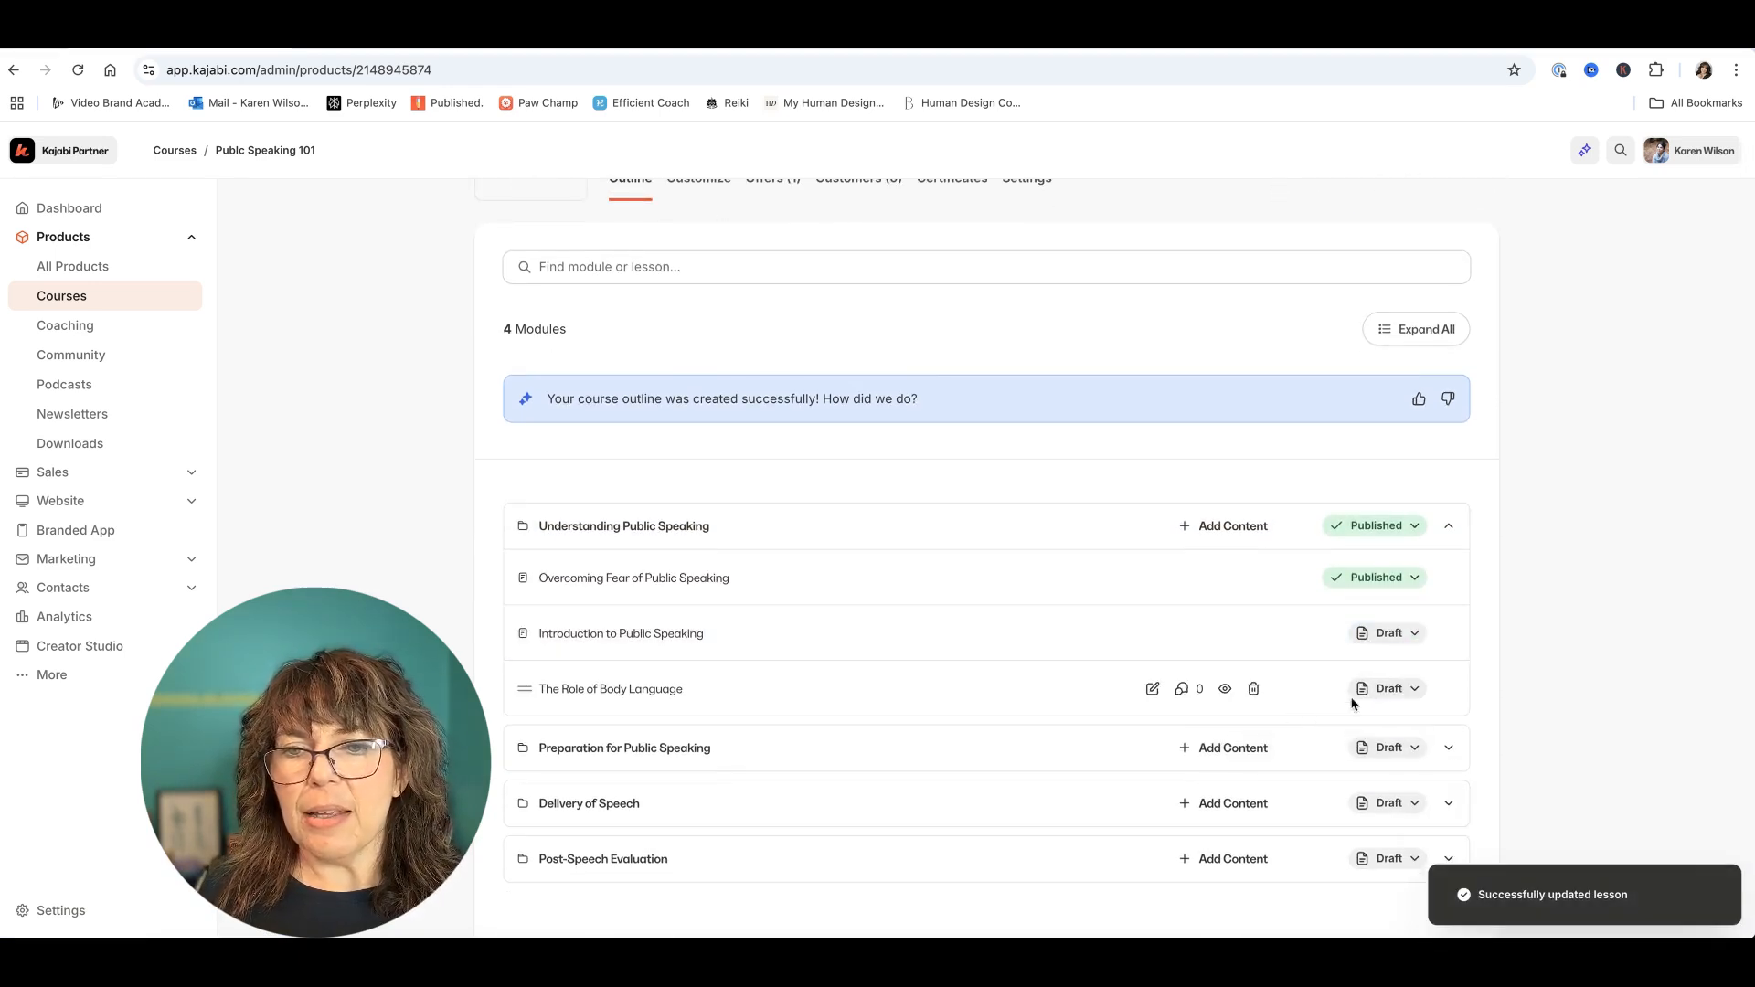
{"action": "left_click", "coordinate": [1412, 692]}
{"action": "left_click", "coordinate": [1274, 769]}
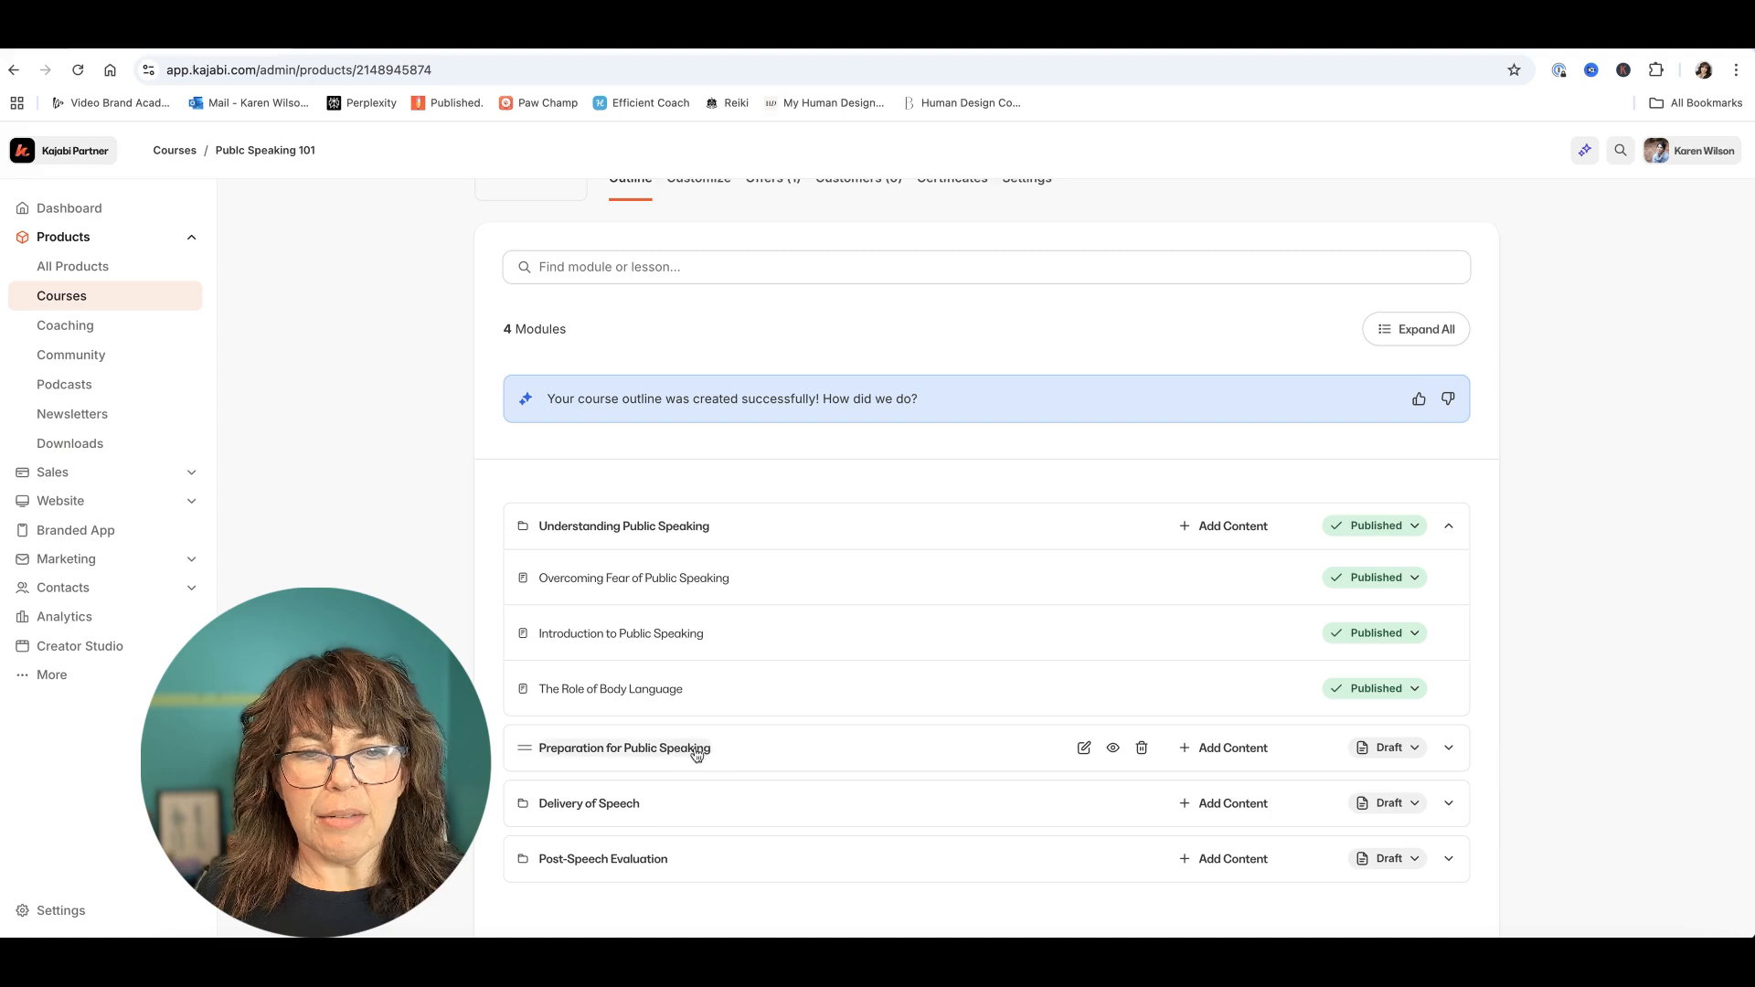
Step: Expand the "Preparation for Public Speaking" module and view its available publishing status options
{"action": "left_click", "coordinate": [1449, 747]}
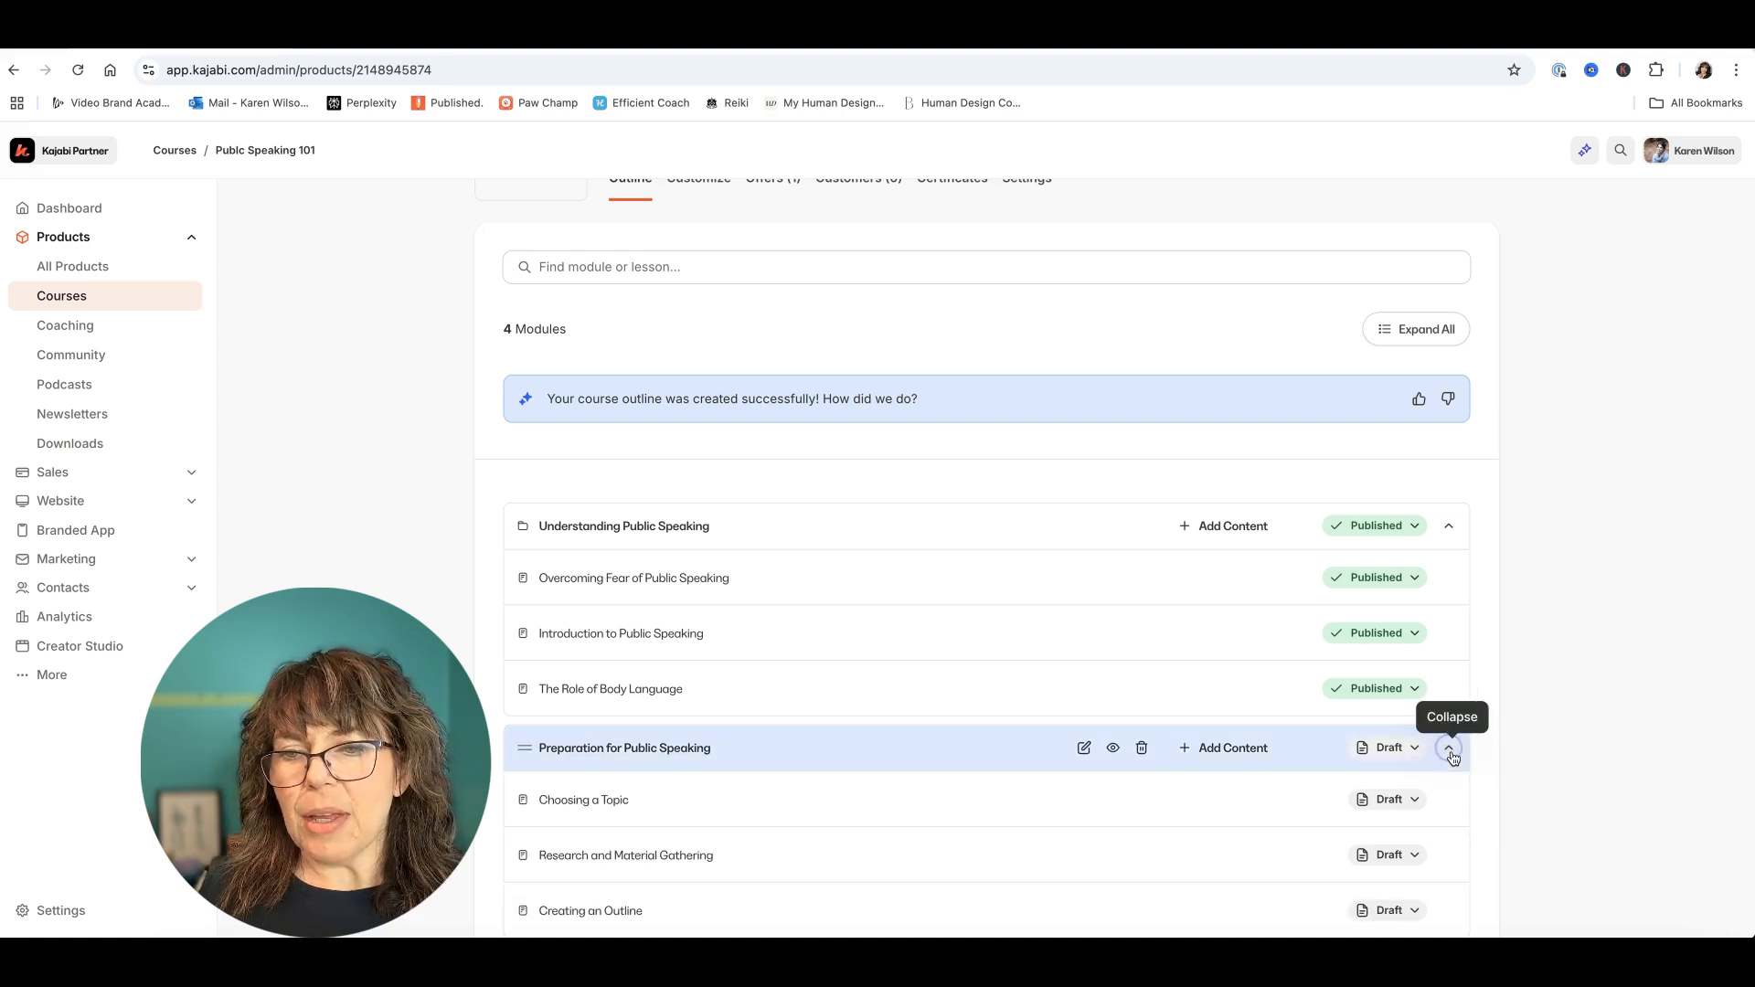
{"action": "left_click", "coordinate": [1388, 747]}
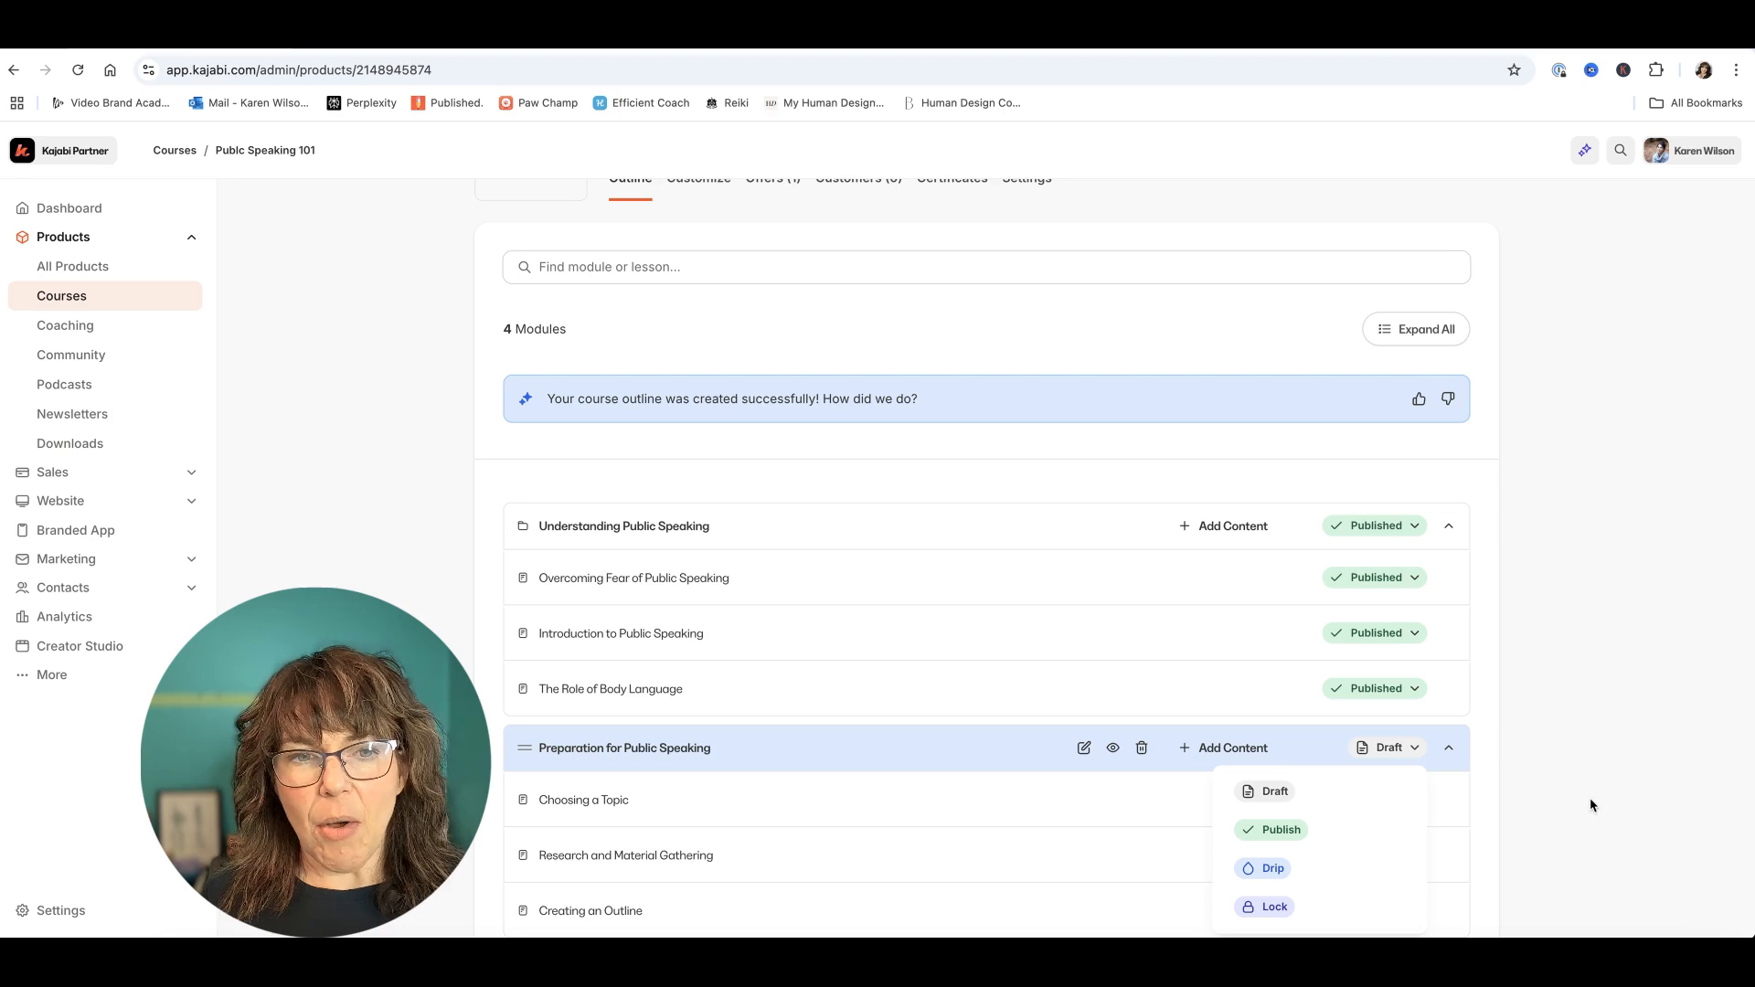
{"action": "scroll", "coordinate": [1631, 806], "scroll_direction": "down", "scroll_amount": 1}
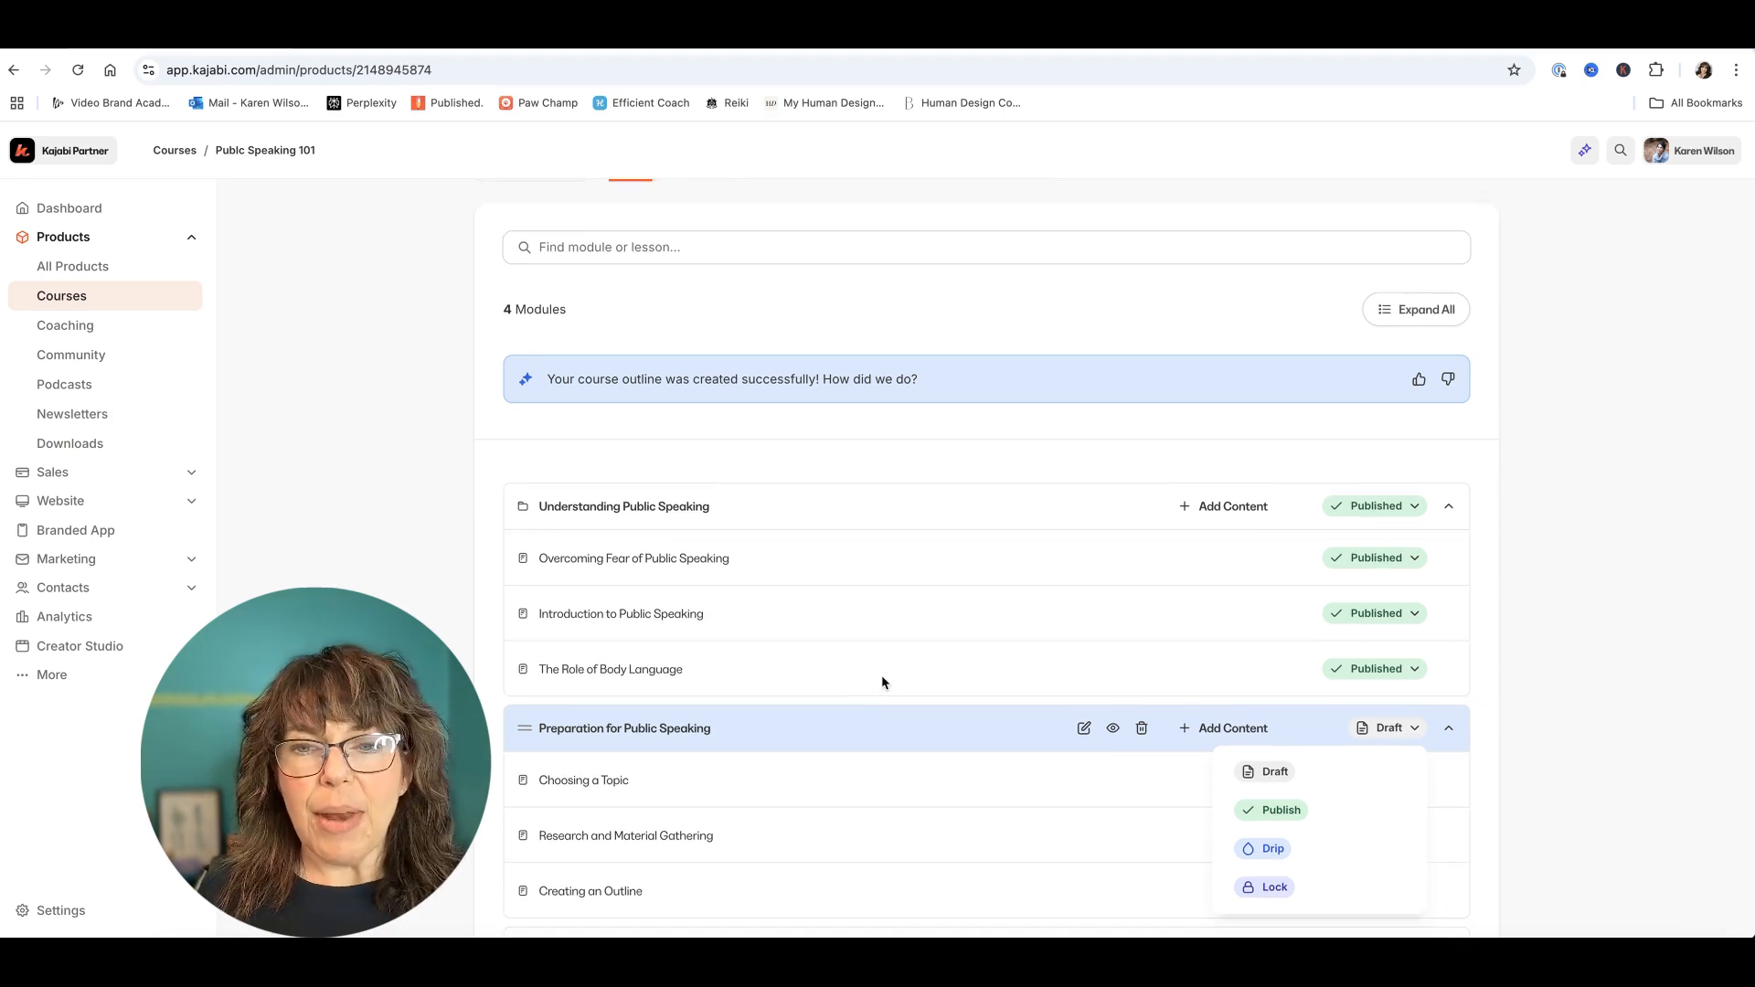
{"action": "scroll", "coordinate": [881, 673], "scroll_direction": "up", "scroll_amount": 1}
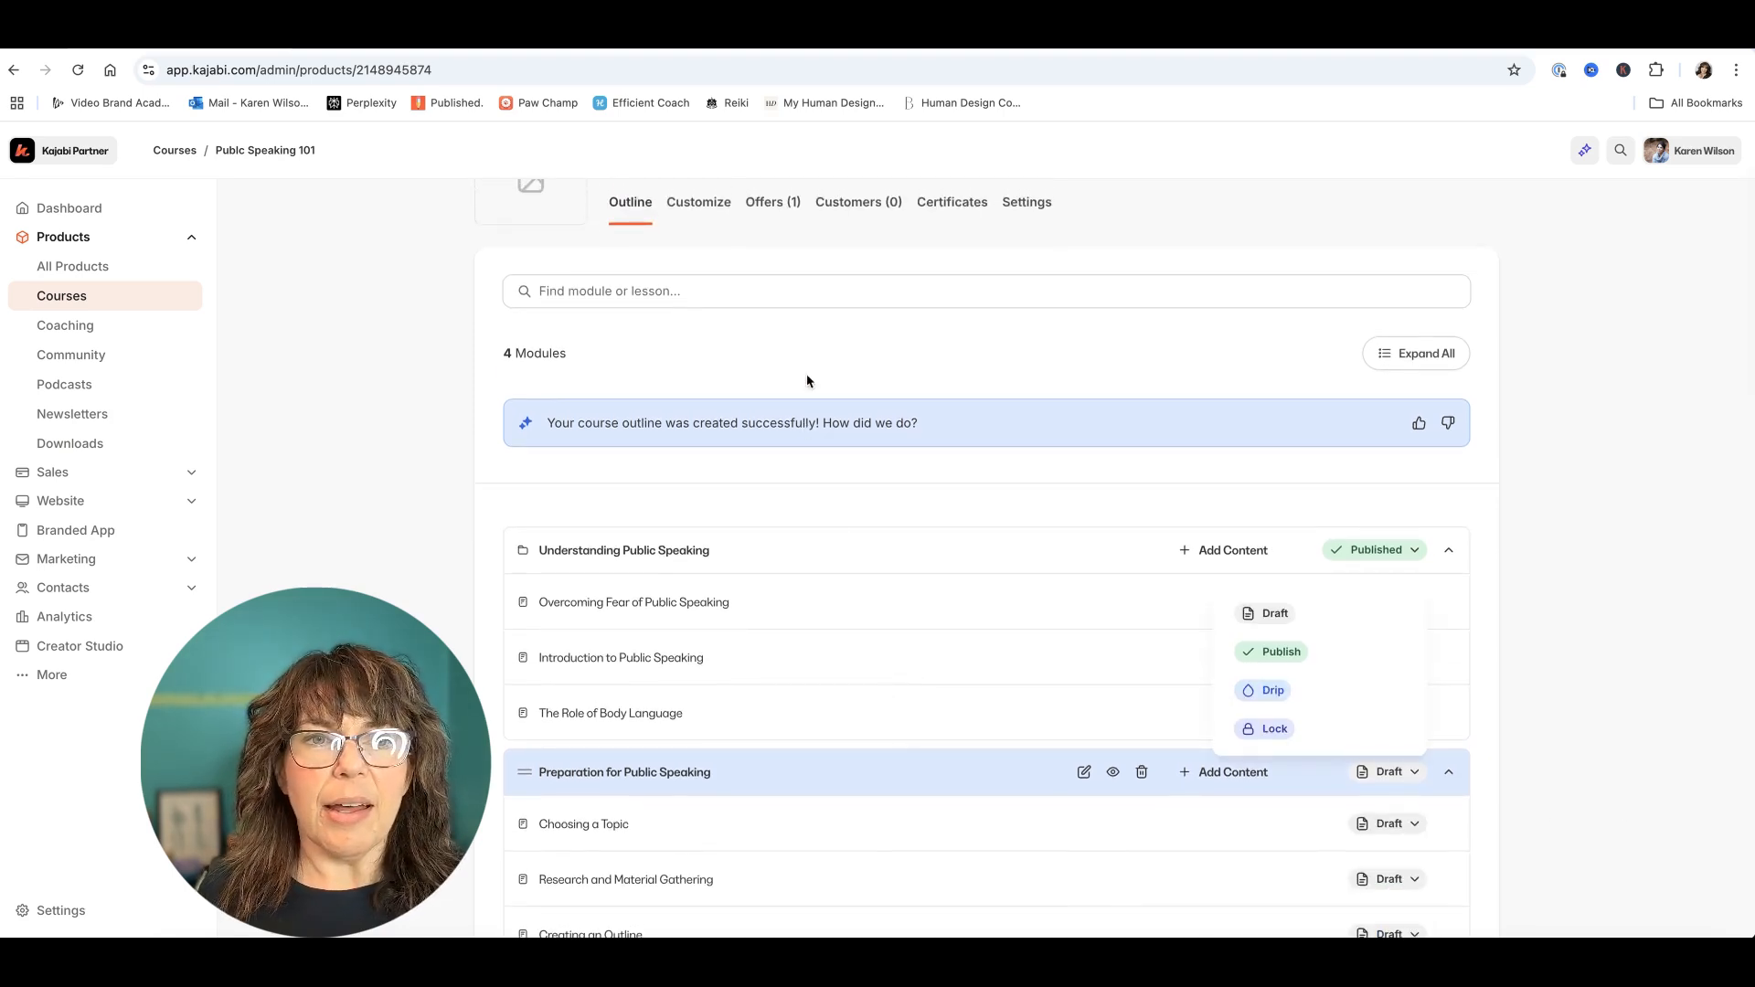
Step: Open the course template editor and check how the published module and lessons look on the dashboard page
{"action": "left_click", "coordinate": [702, 203]}
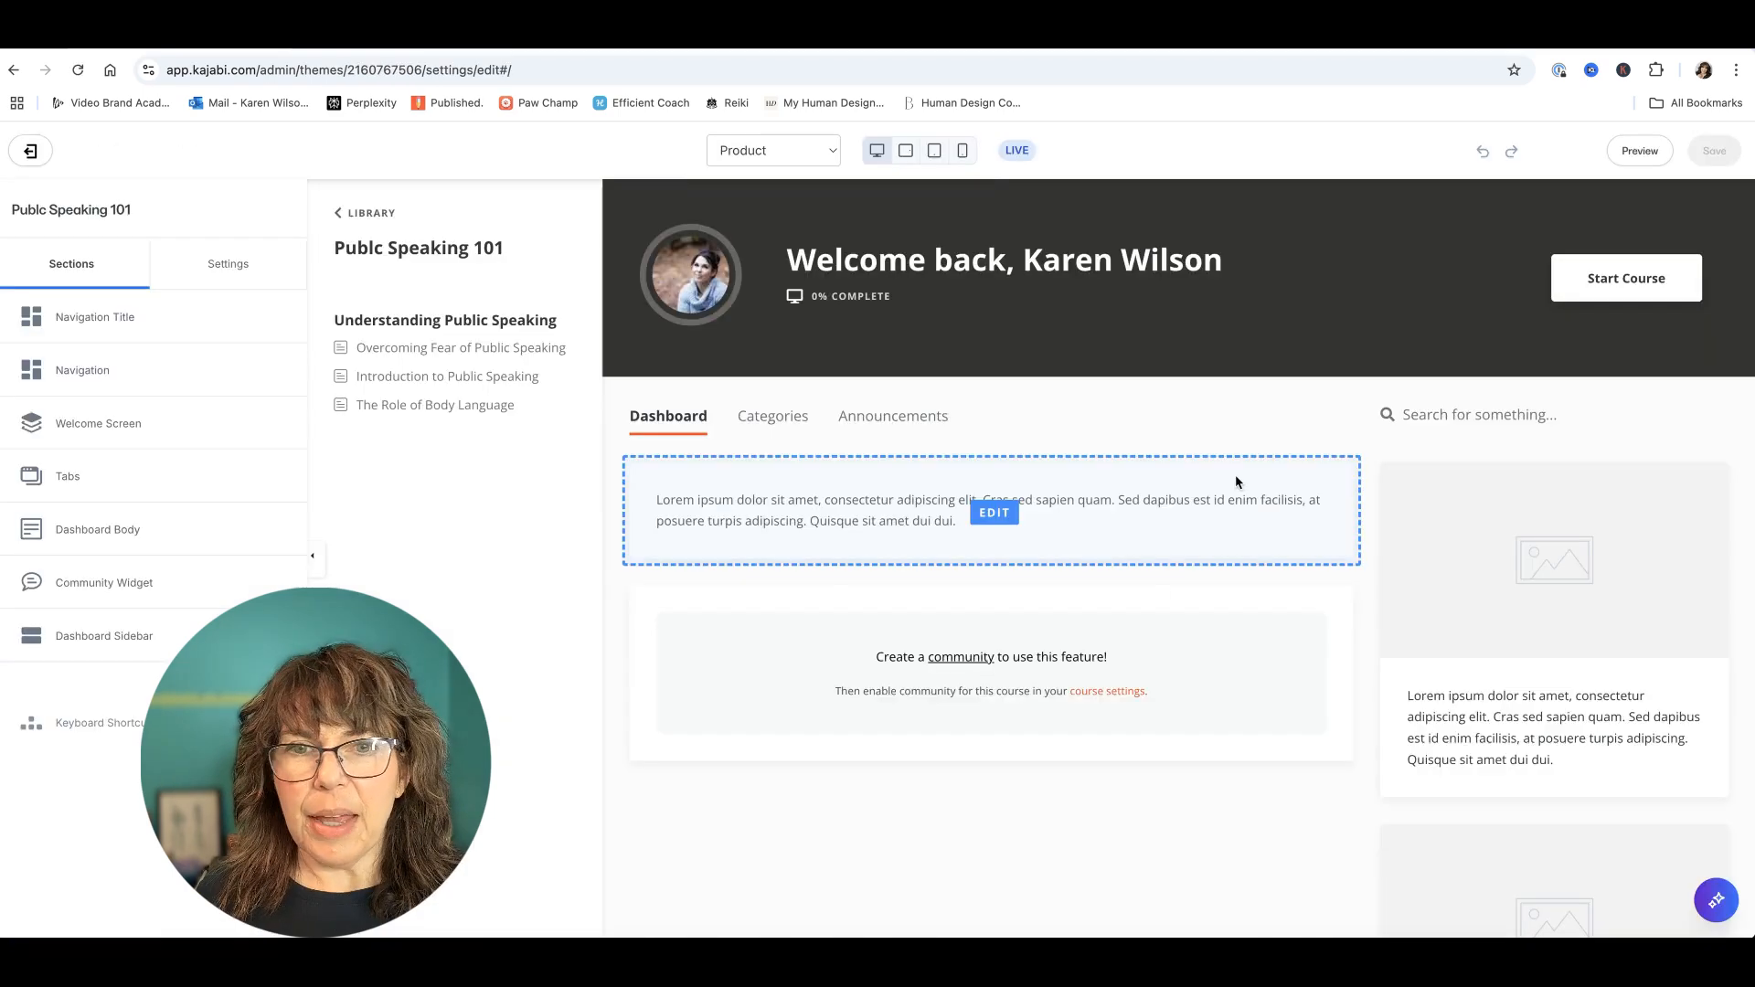
{"action": "scroll", "coordinate": [1224, 476], "scroll_direction": "down", "scroll_amount": 1}
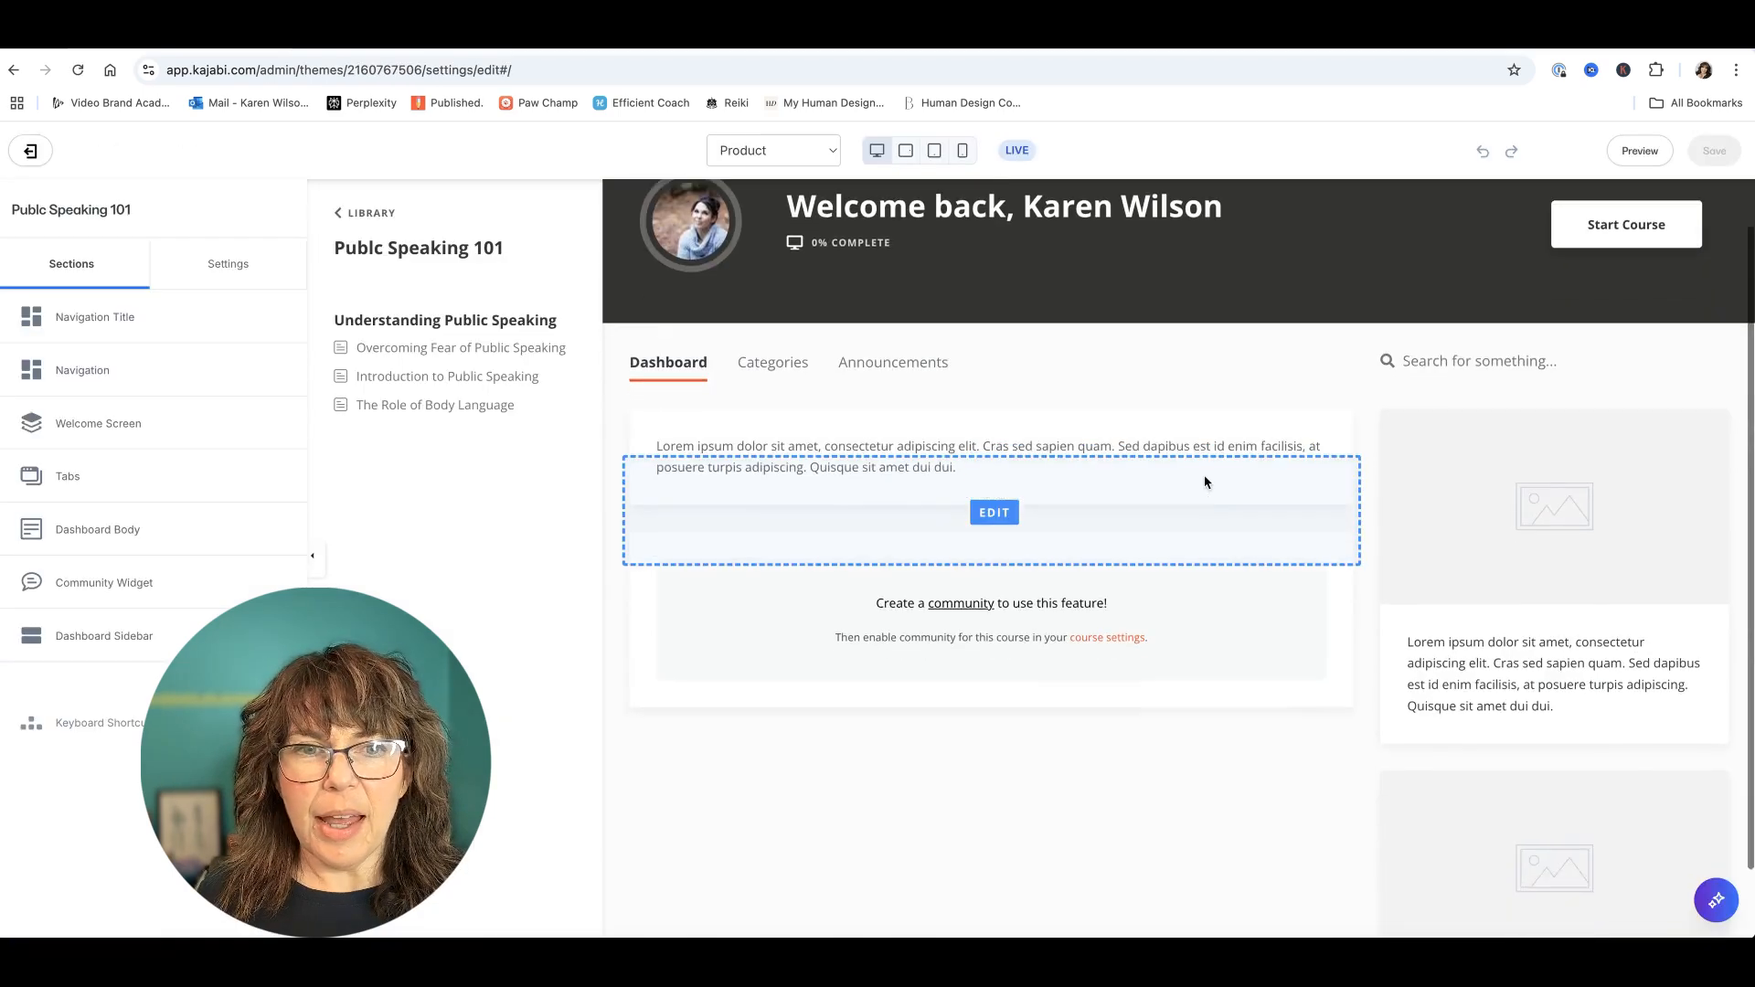
{"action": "scroll", "coordinate": [1212, 468], "scroll_direction": "up", "scroll_amount": 1}
{"action": "scroll", "coordinate": [1215, 466], "scroll_direction": "up", "scroll_amount": 1}
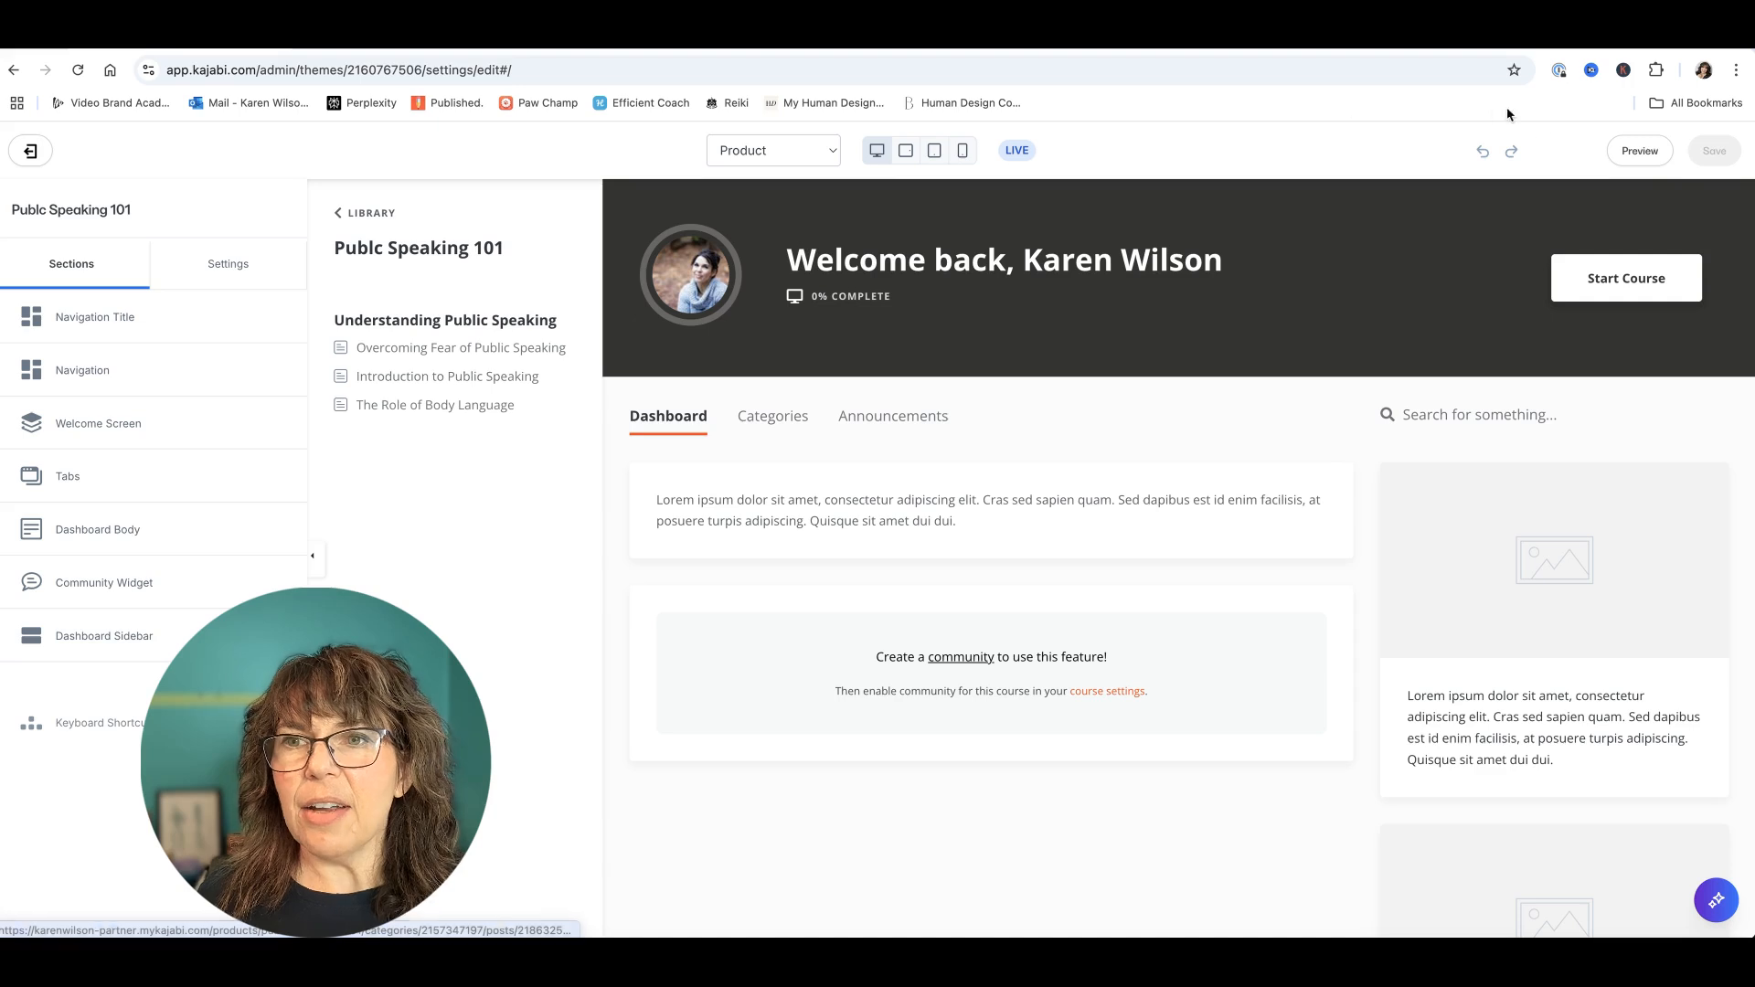
Step: Preview the course page, view the "Understanding Public Speaking" module through its Categories listing, and return to the template editor
{"action": "left_click", "coordinate": [1630, 154]}
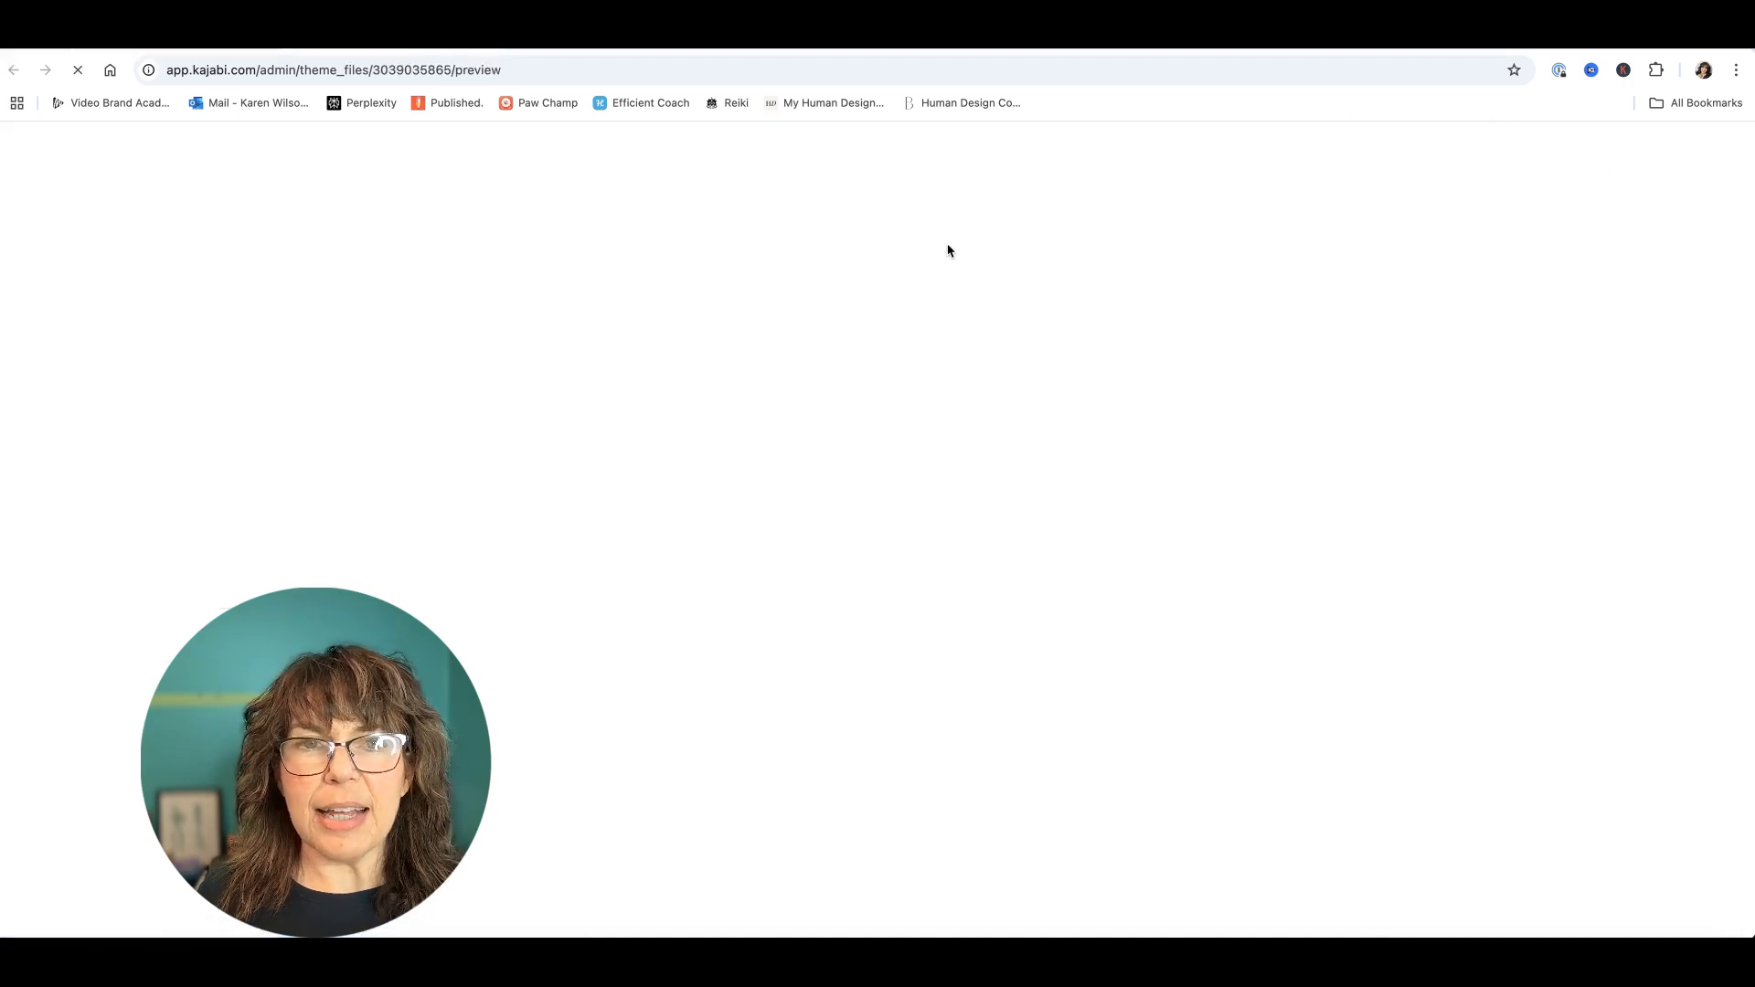
{"action": "scroll", "coordinate": [956, 263], "scroll_direction": "down", "scroll_amount": 1}
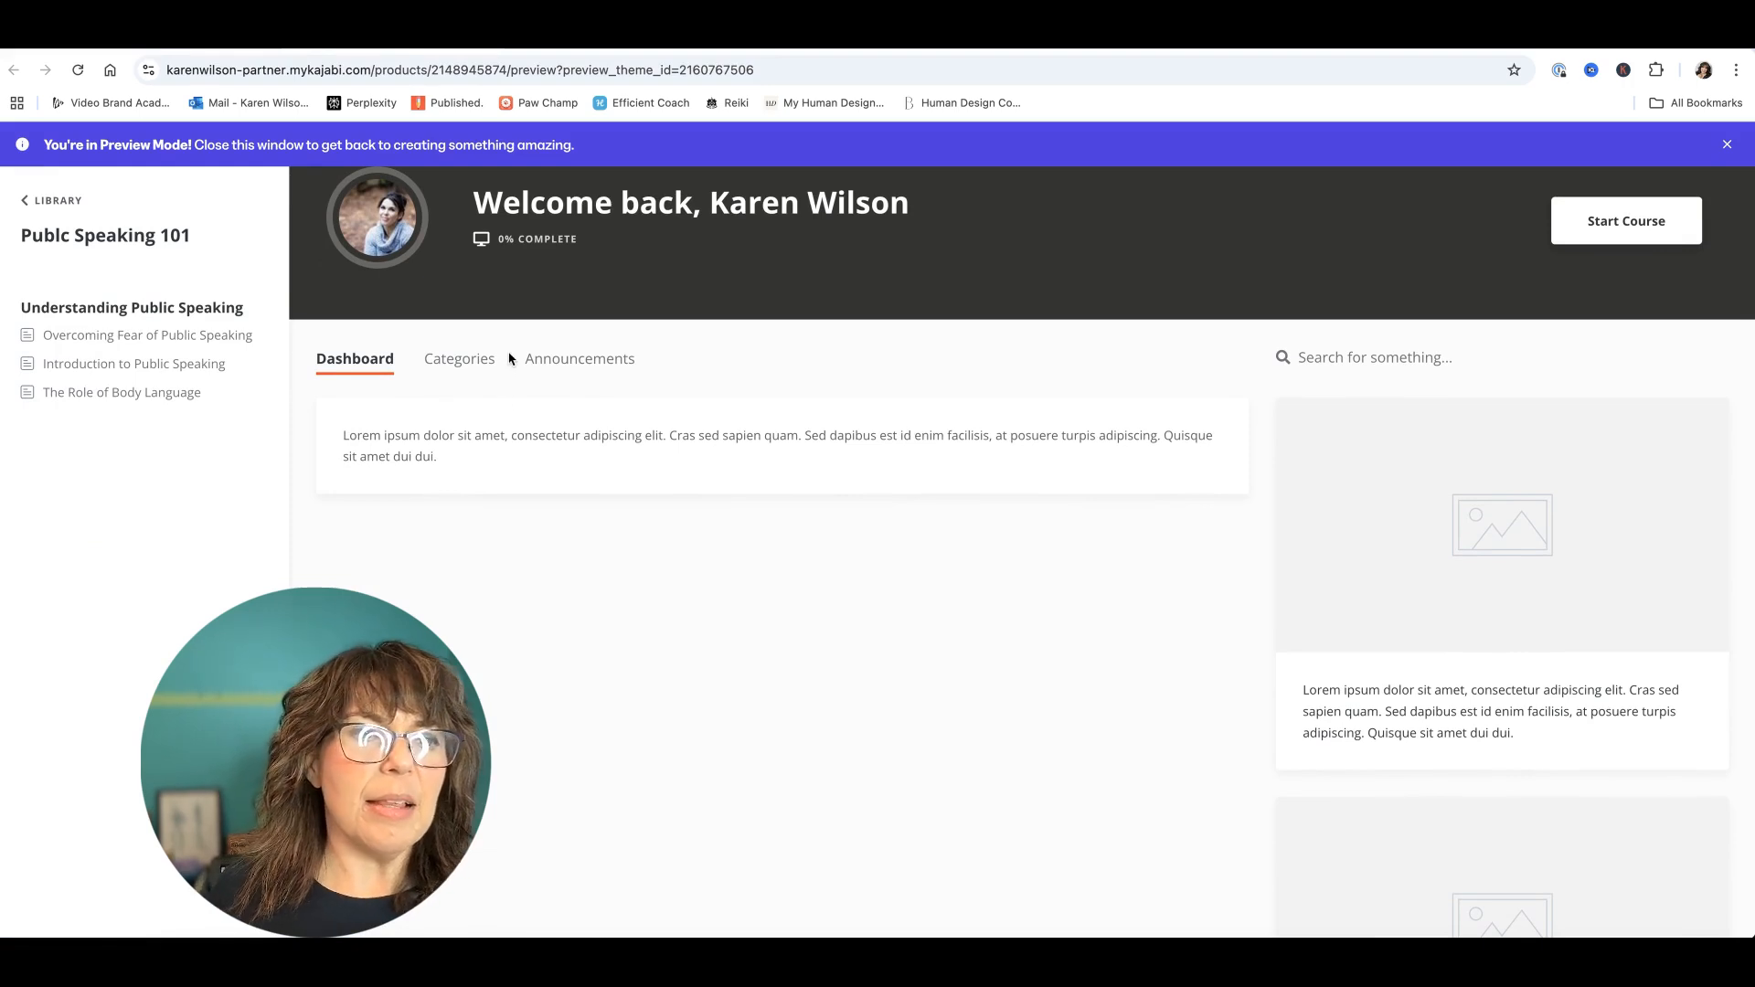
{"action": "left_click", "coordinate": [446, 366]}
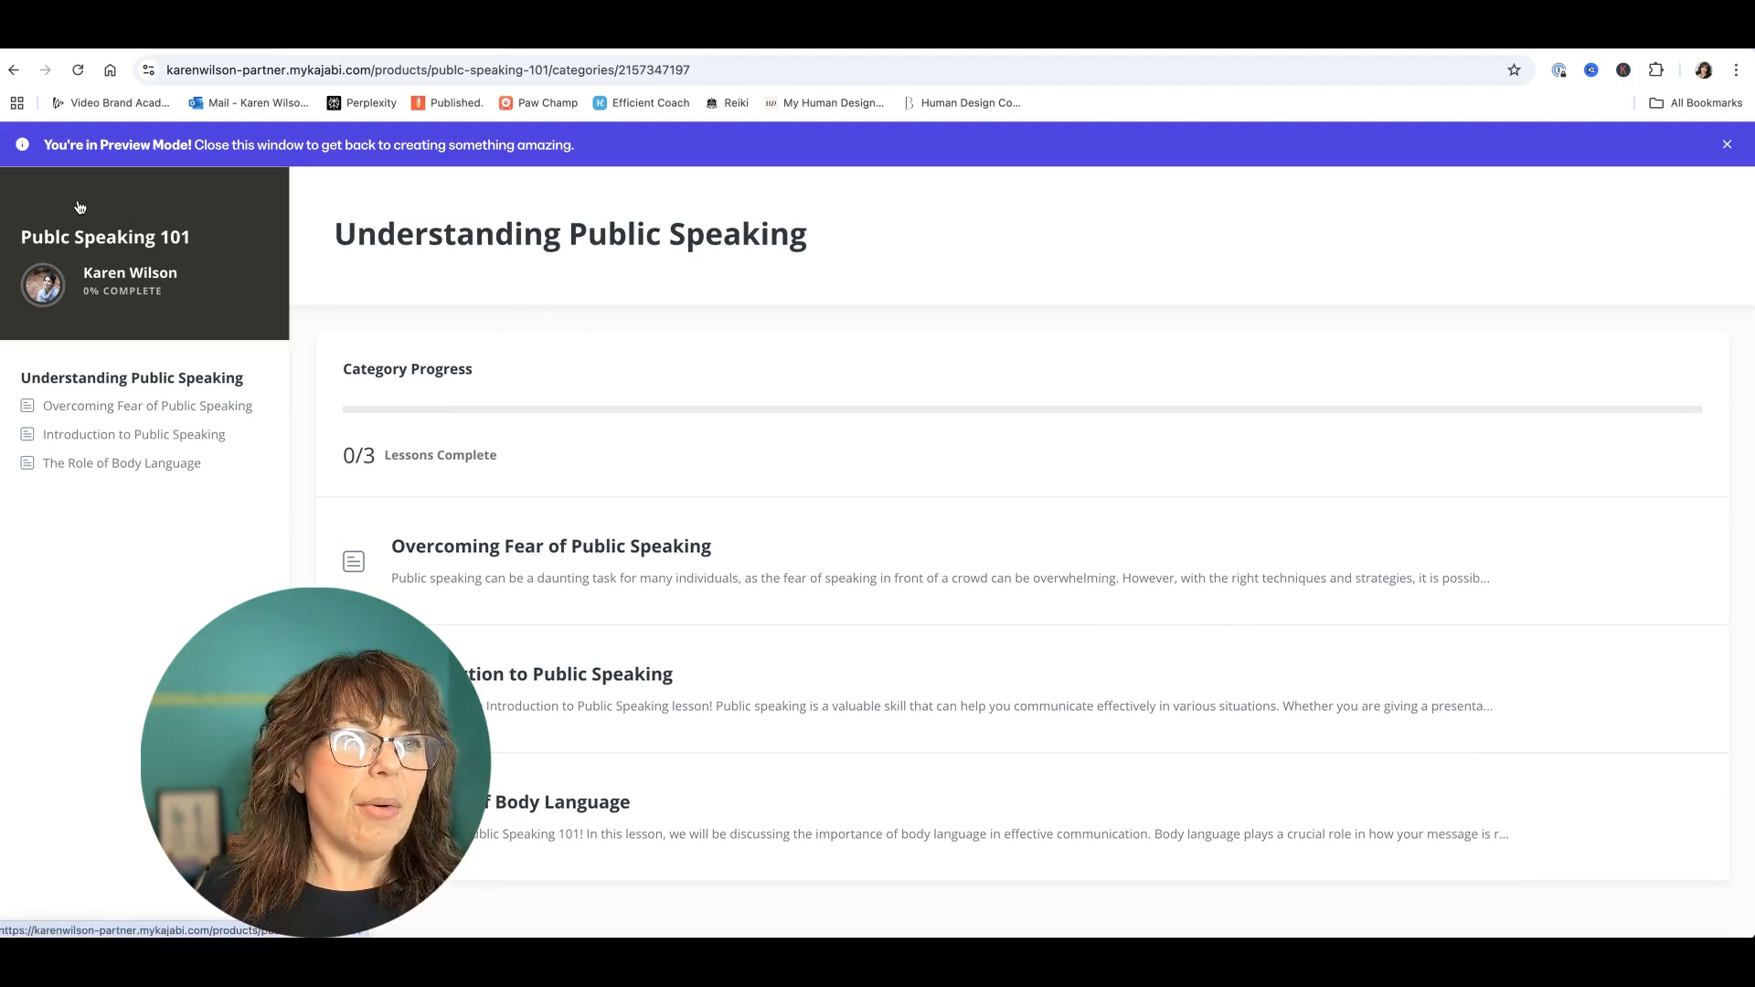
{"action": "left_click", "coordinate": [320, 42]}
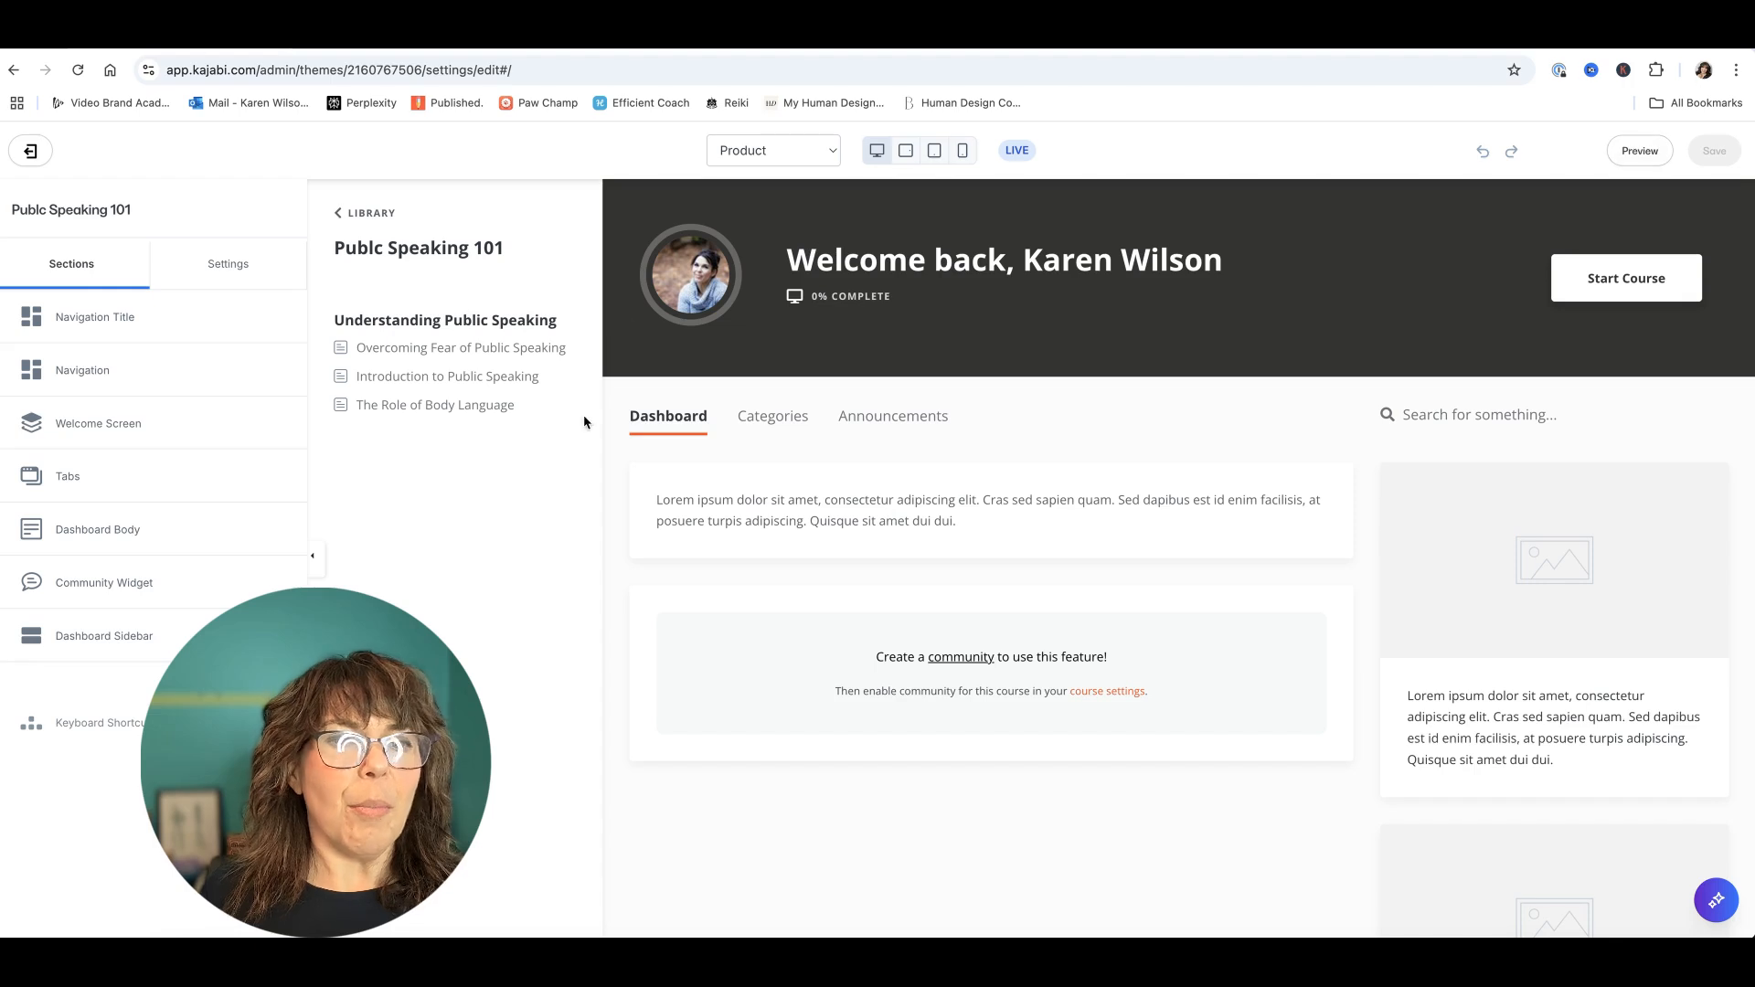
Step: Return to the course outline and view the content types available for the "Understanding Public Speaking" module and for the whole course
{"action": "left_click", "coordinate": [52, 153]}
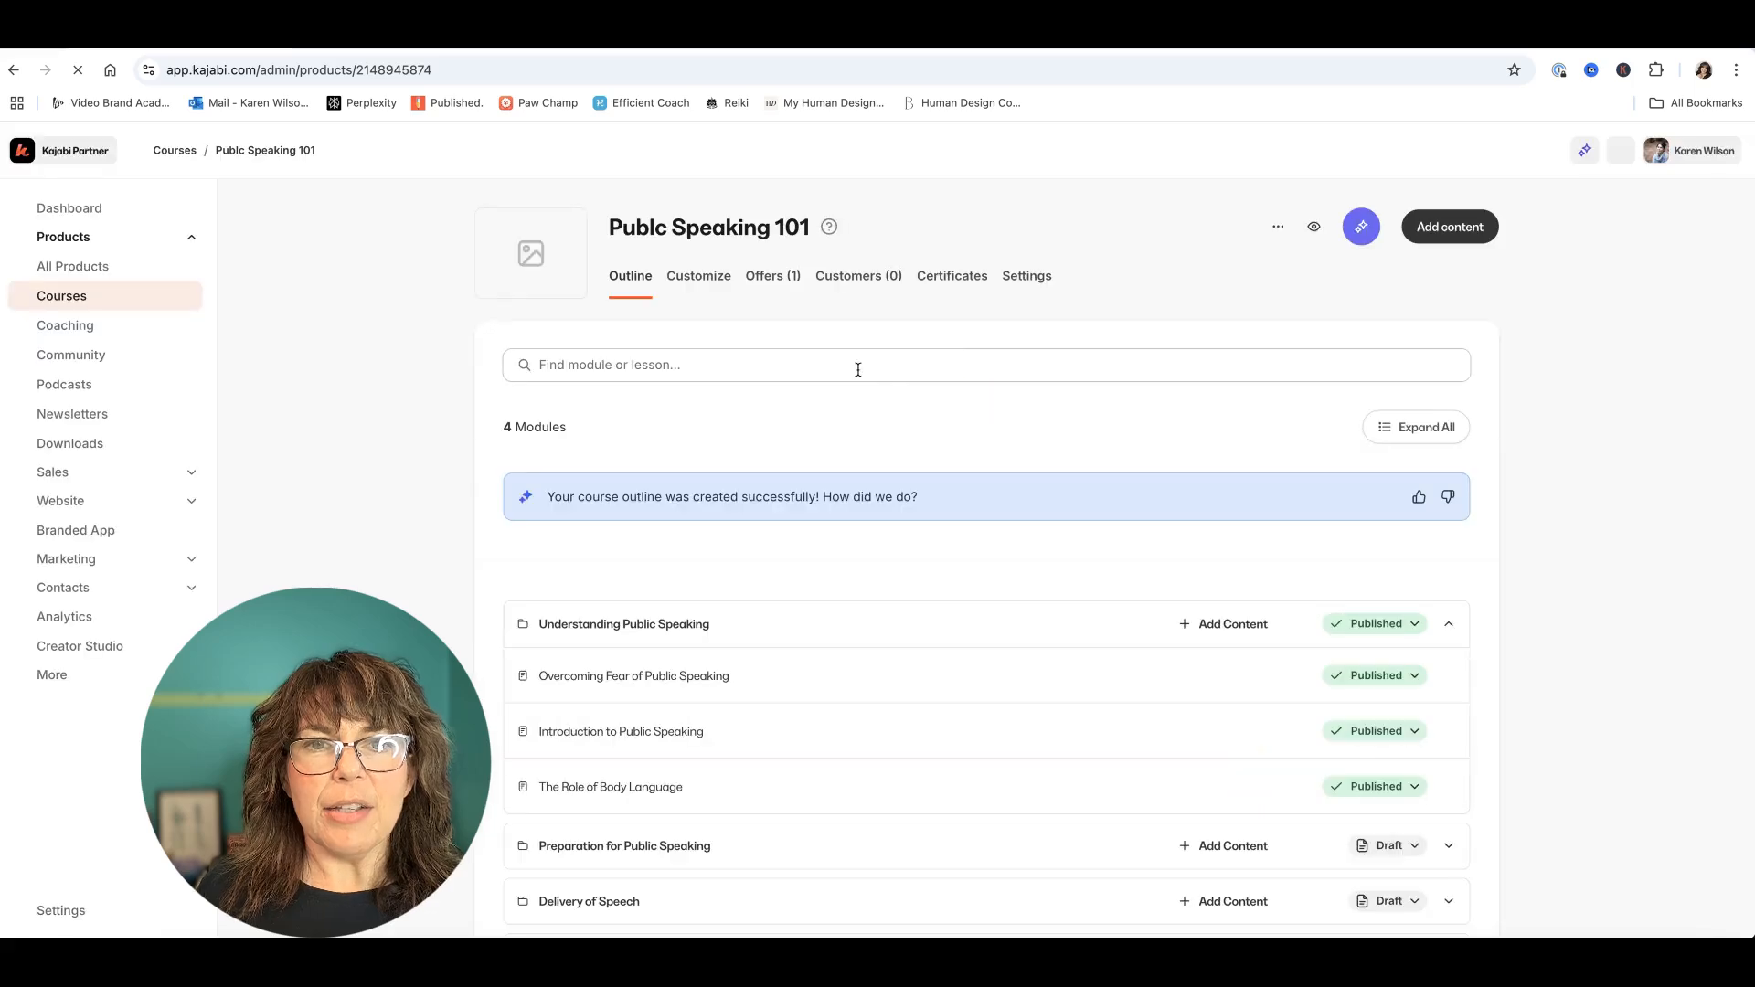
{"action": "scroll", "coordinate": [1024, 873], "scroll_direction": "down", "scroll_amount": 3}
{"action": "scroll", "coordinate": [1022, 857], "scroll_direction": "down", "scroll_amount": 1}
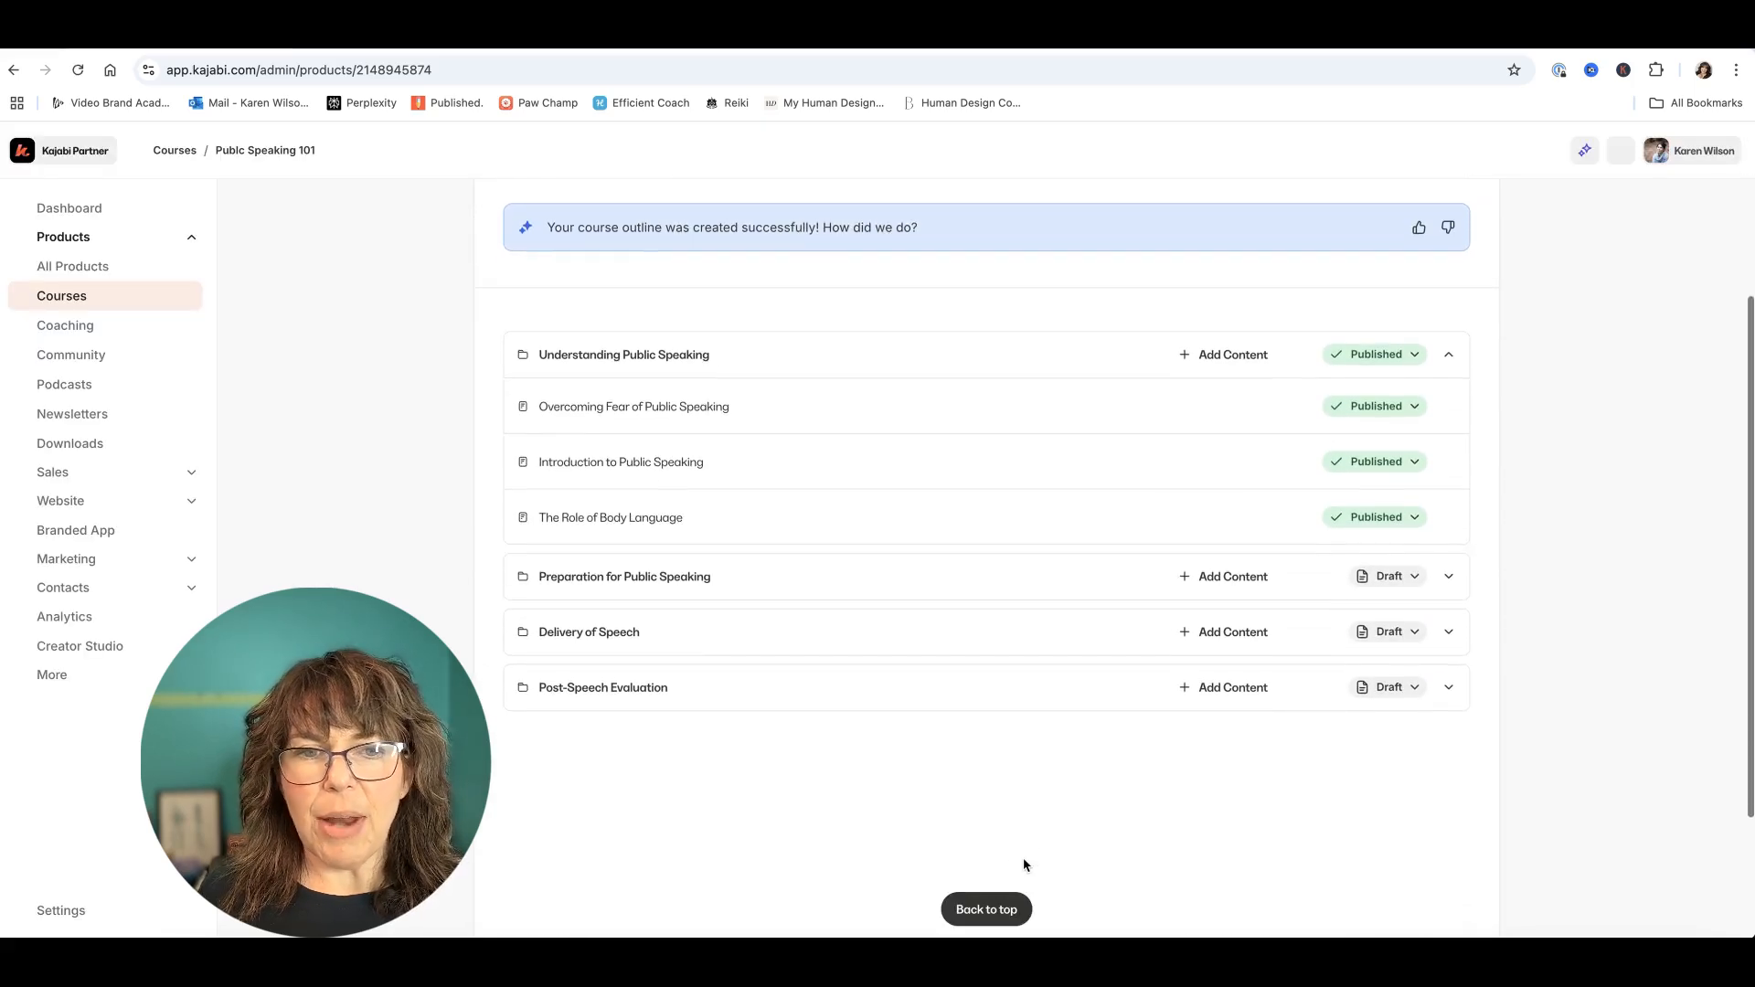
{"action": "scroll", "coordinate": [1022, 847], "scroll_direction": "up", "scroll_amount": 3}
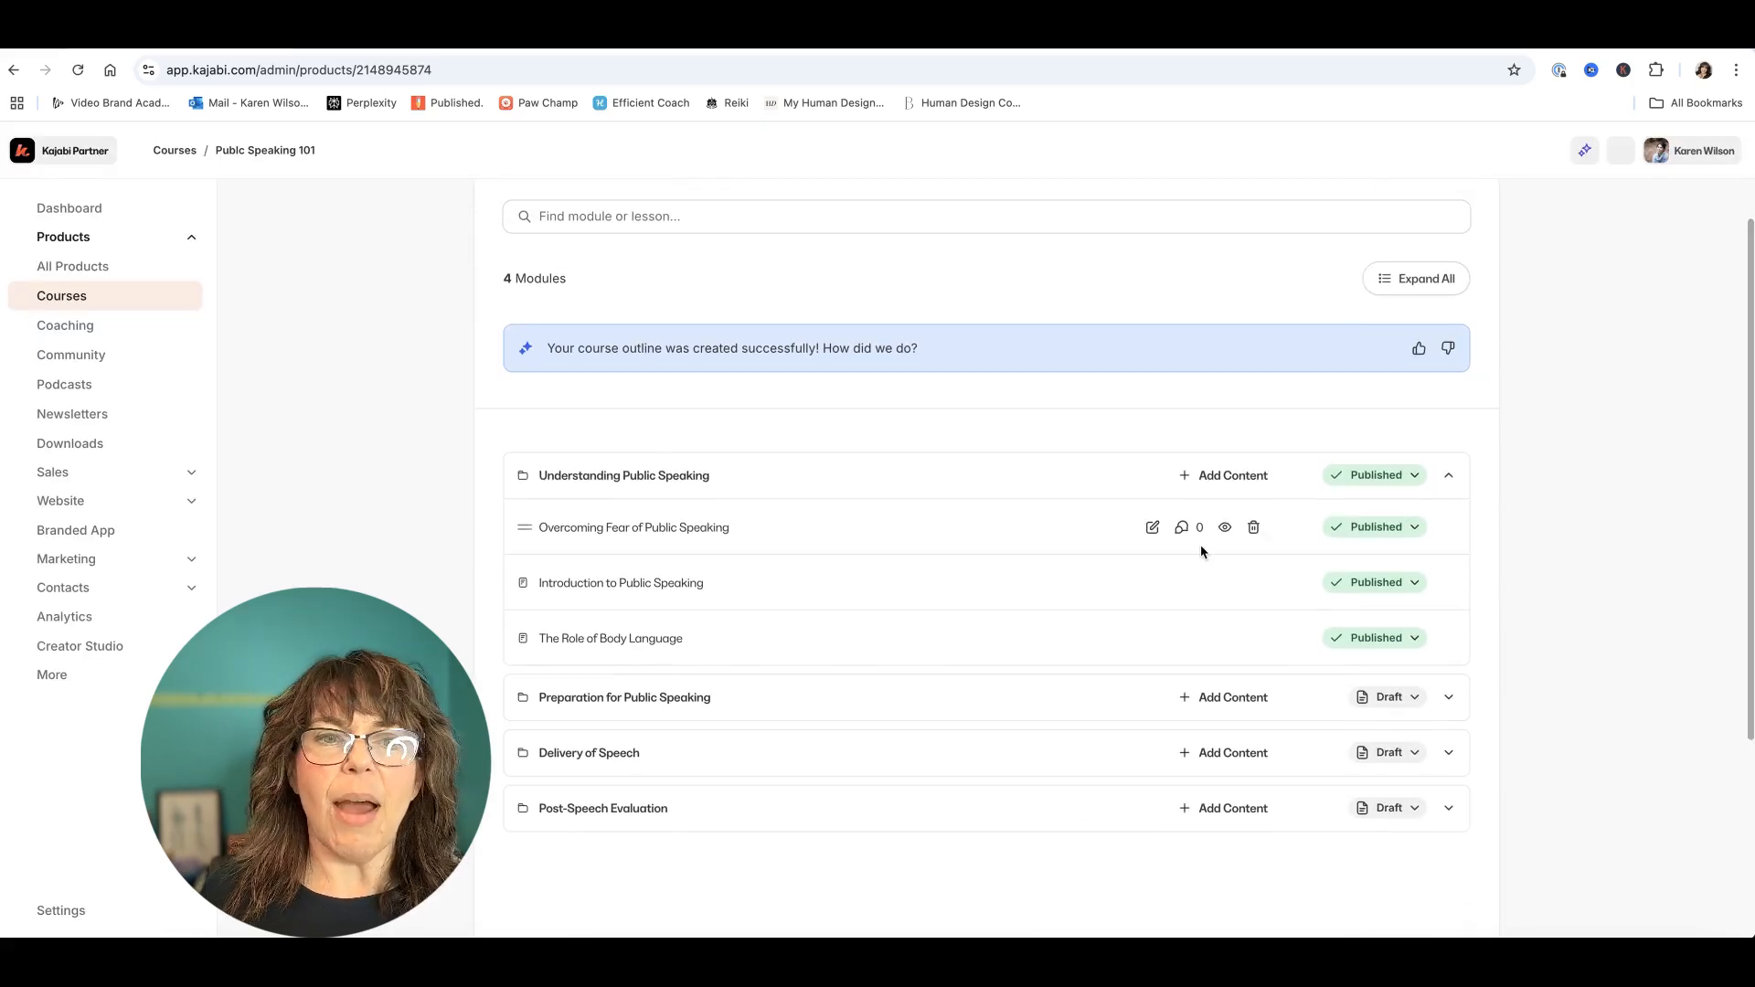
{"action": "left_click", "coordinate": [1243, 478]}
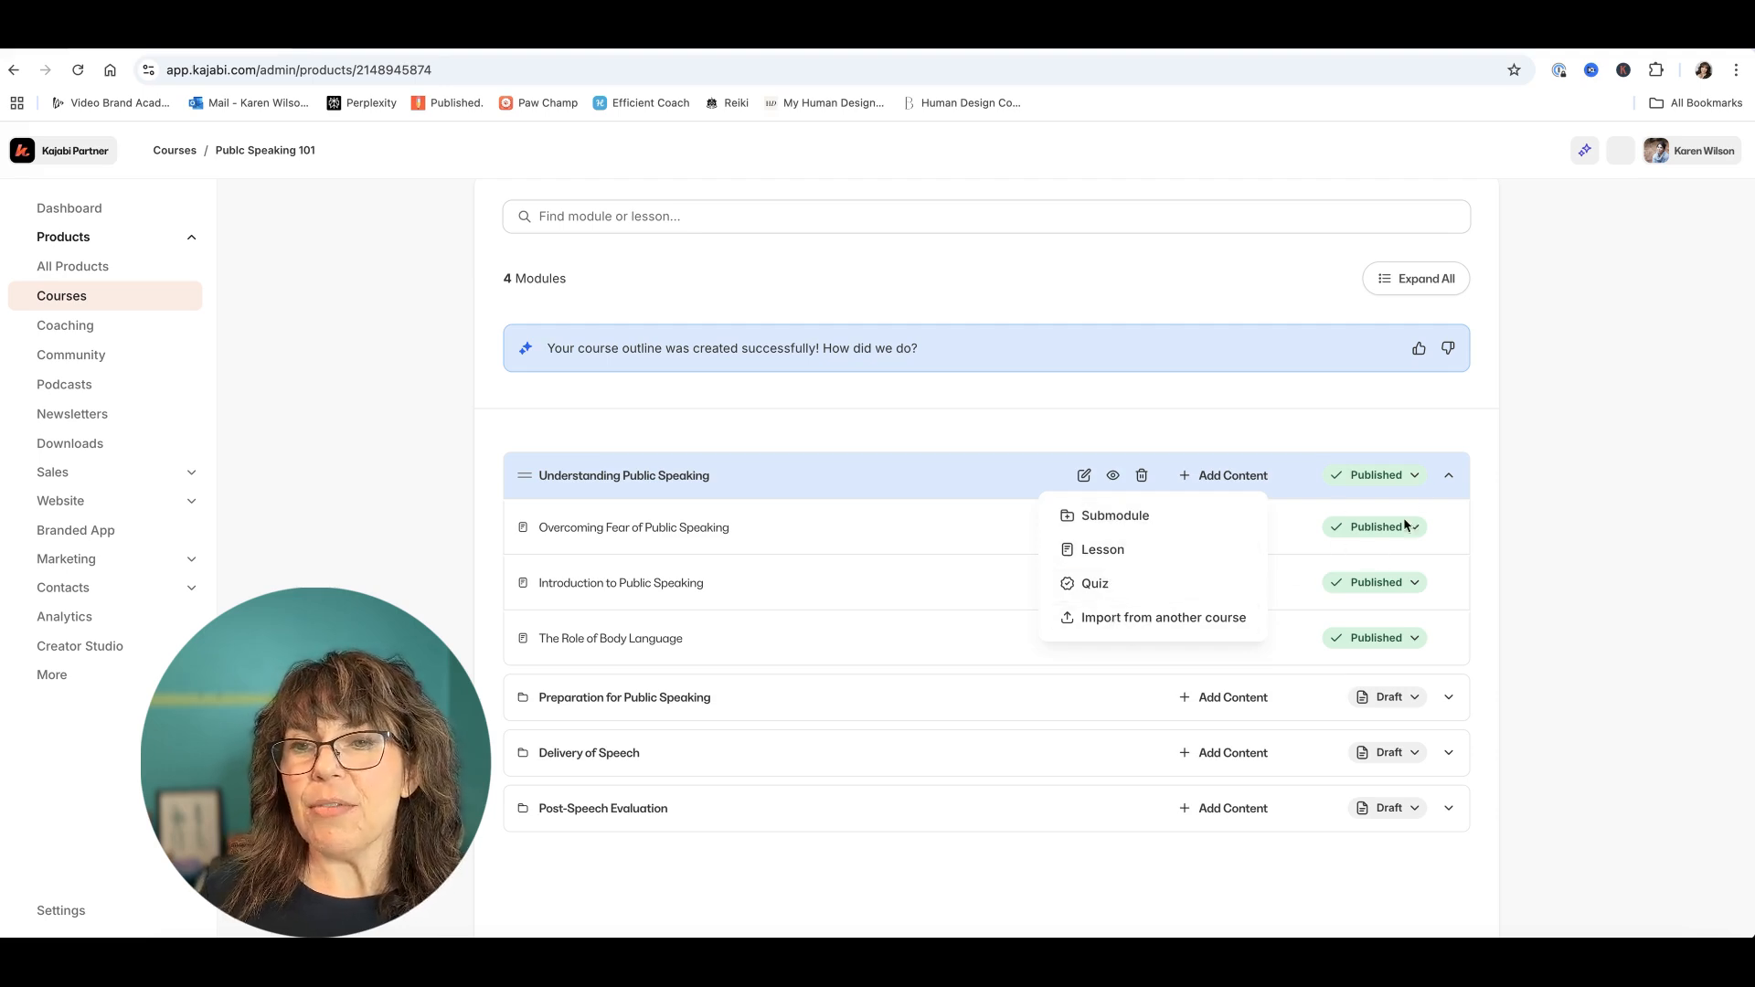
{"action": "scroll", "coordinate": [1324, 462], "scroll_direction": "up", "scroll_amount": 1}
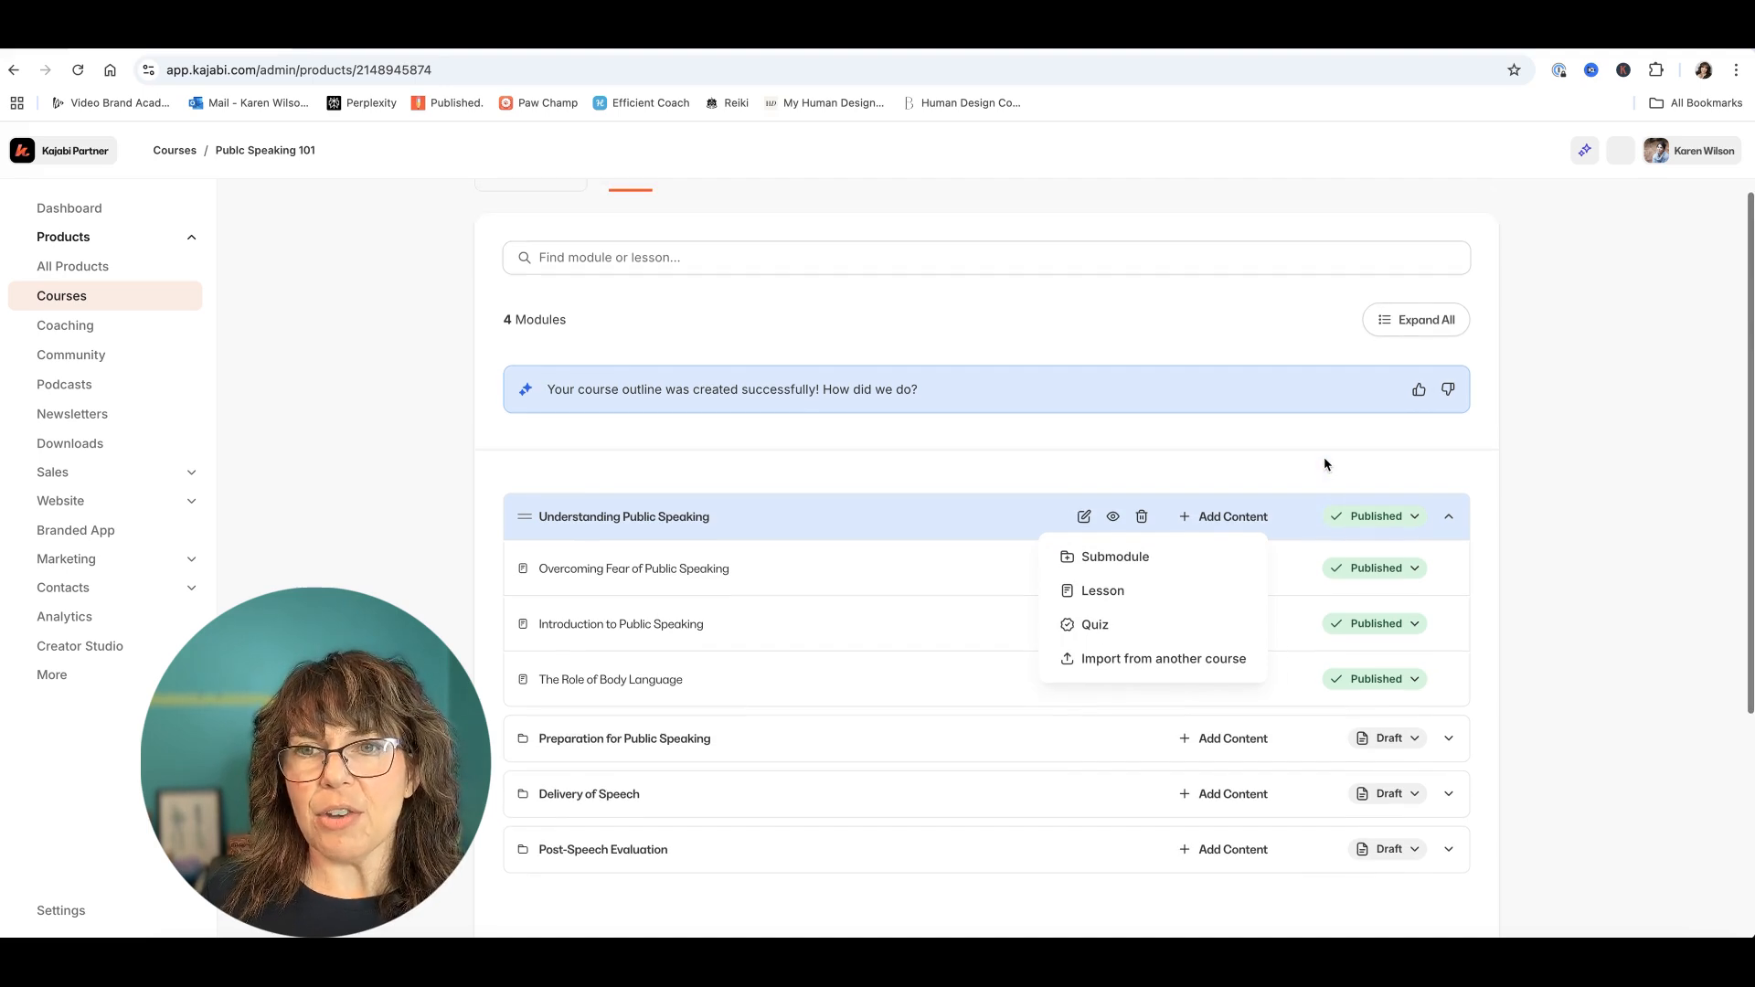
{"action": "left_click", "coordinate": [1312, 467]}
{"action": "scroll", "coordinate": [1313, 467], "scroll_direction": "up", "scroll_amount": 2}
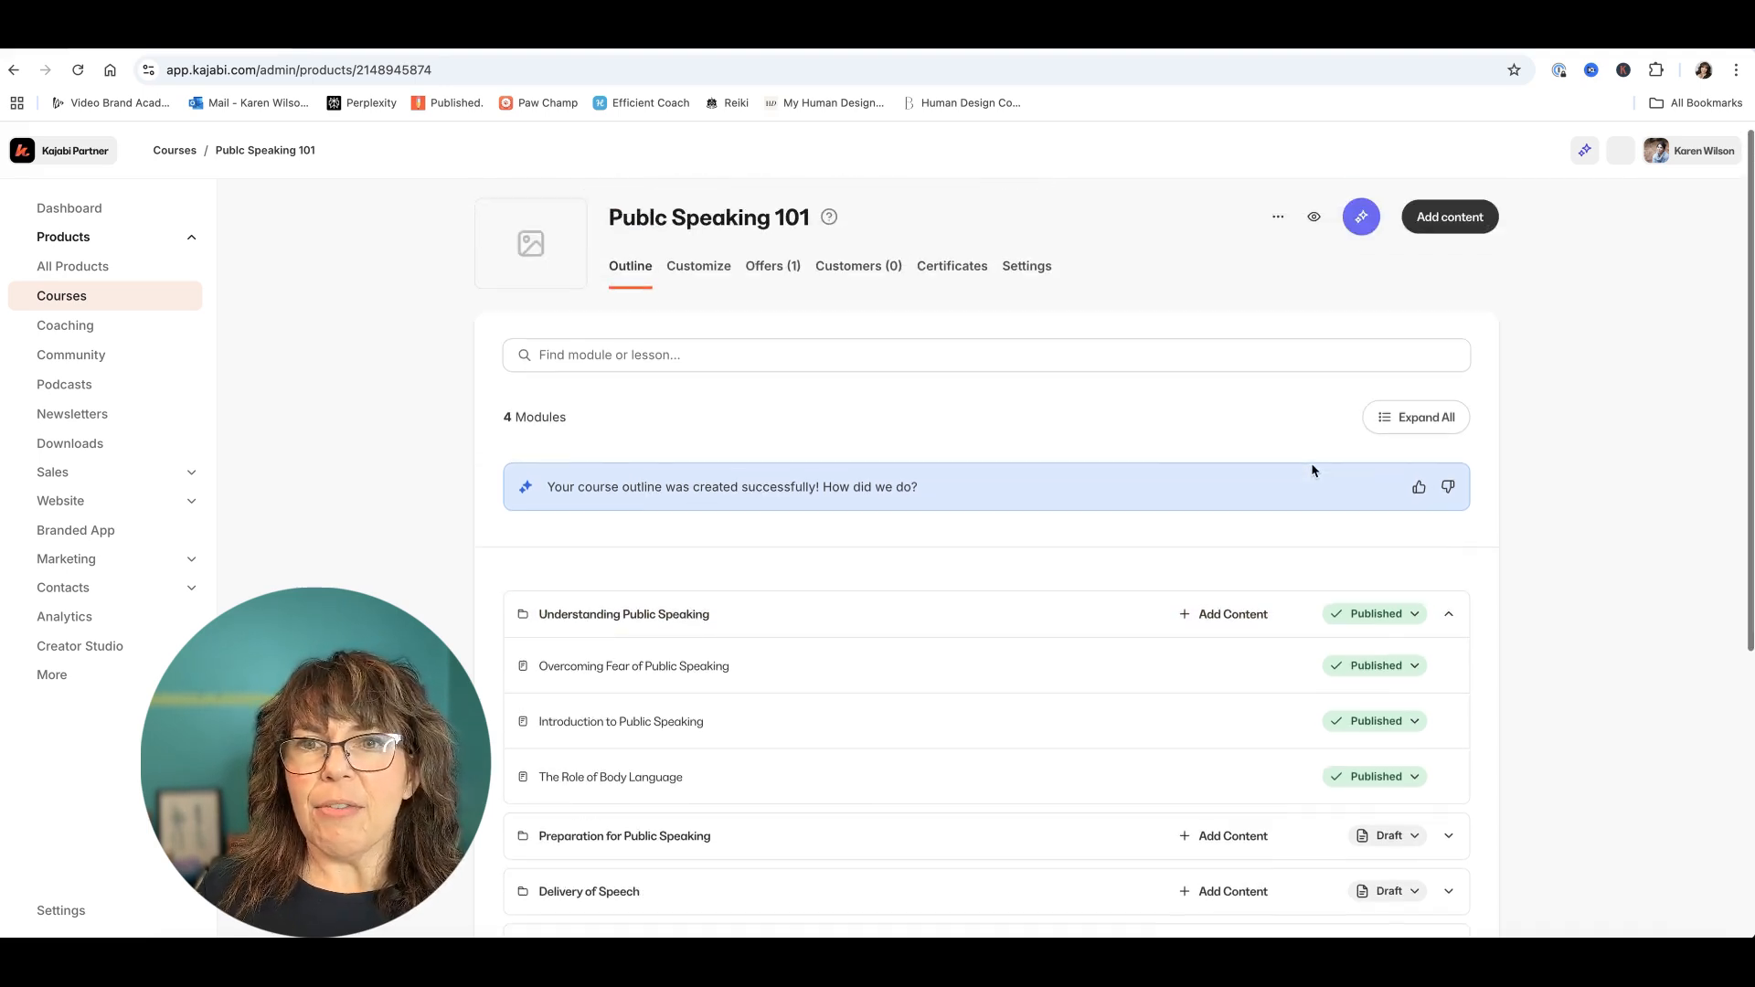
{"action": "left_click", "coordinate": [1453, 224]}
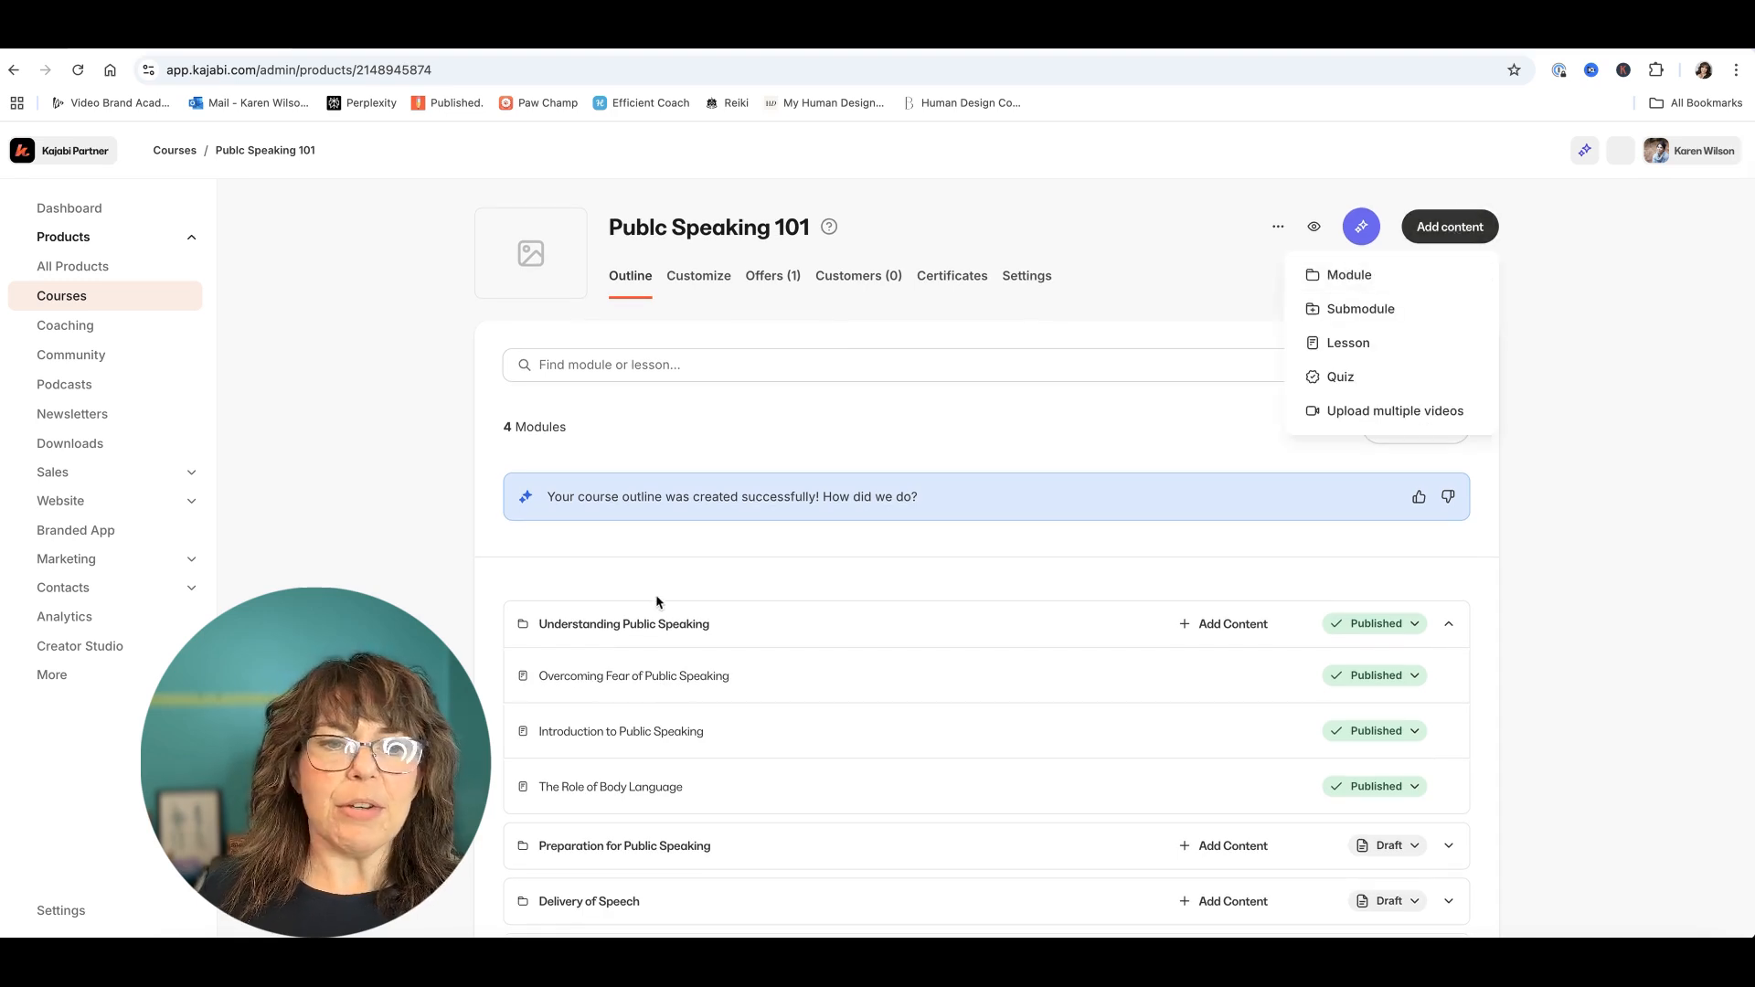
{"action": "scroll", "coordinate": [628, 633], "scroll_direction": "down", "scroll_amount": 1}
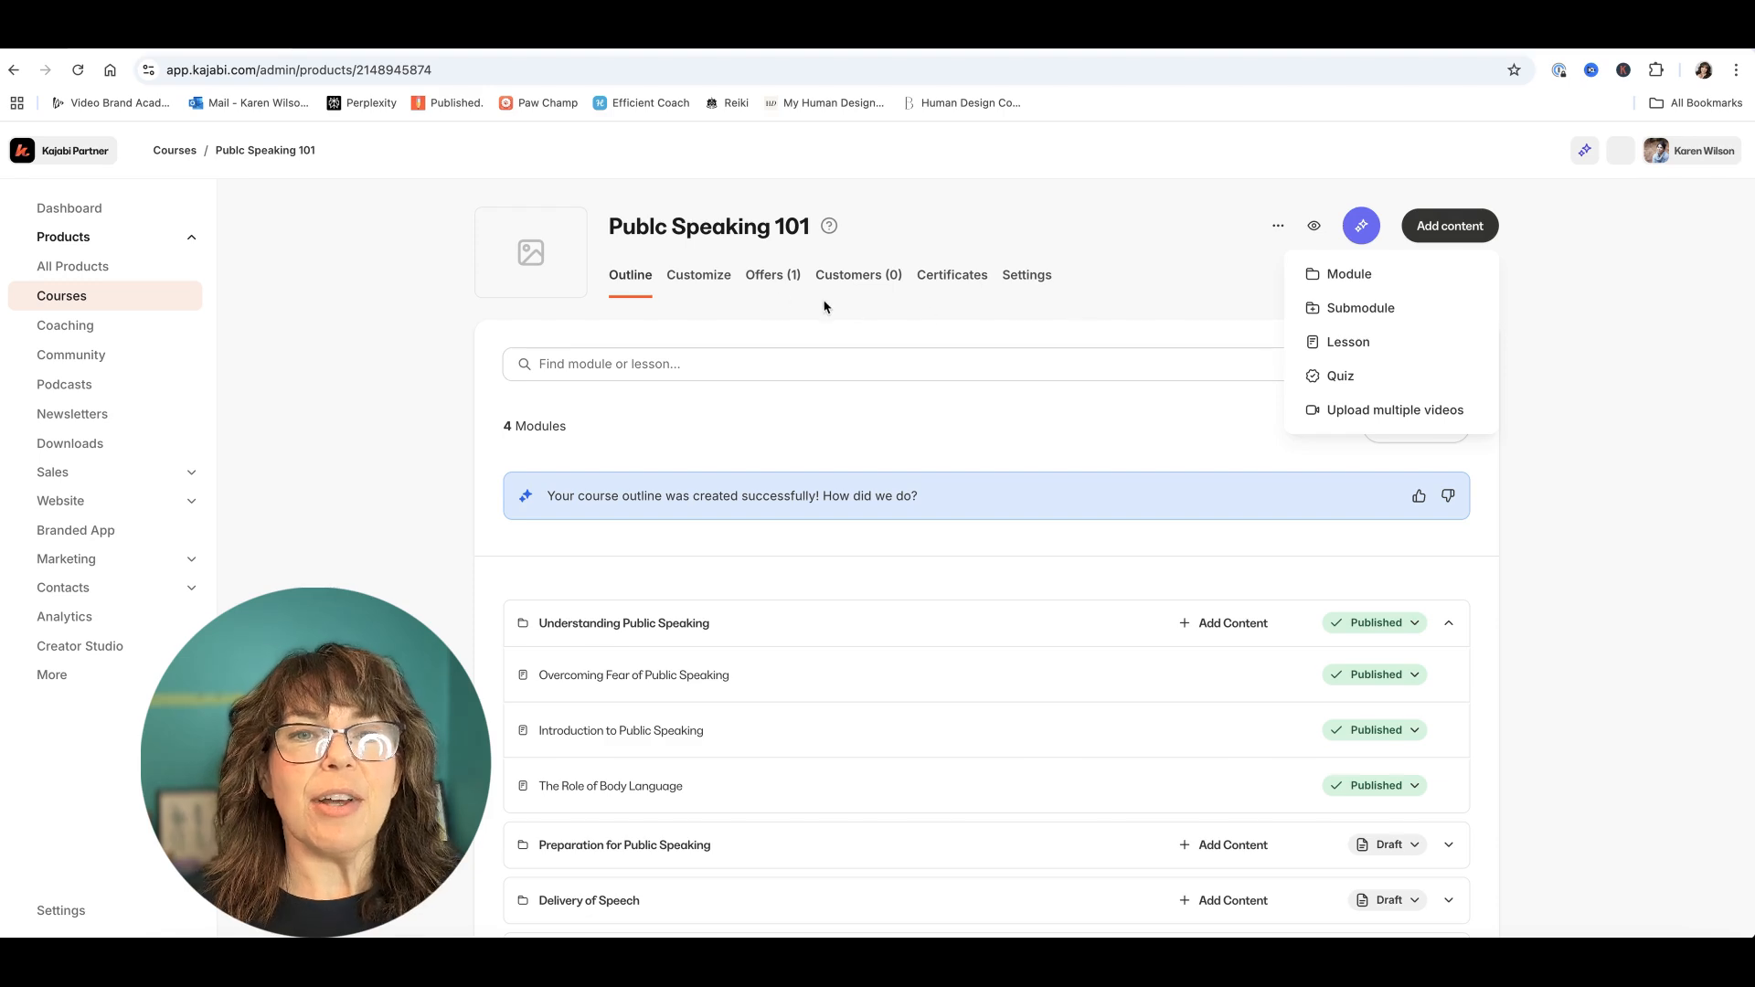
Step: Open the free offer attached to the course and look at its details and pricing
{"action": "left_click", "coordinate": [768, 290]}
{"action": "left_click", "coordinate": [773, 283]}
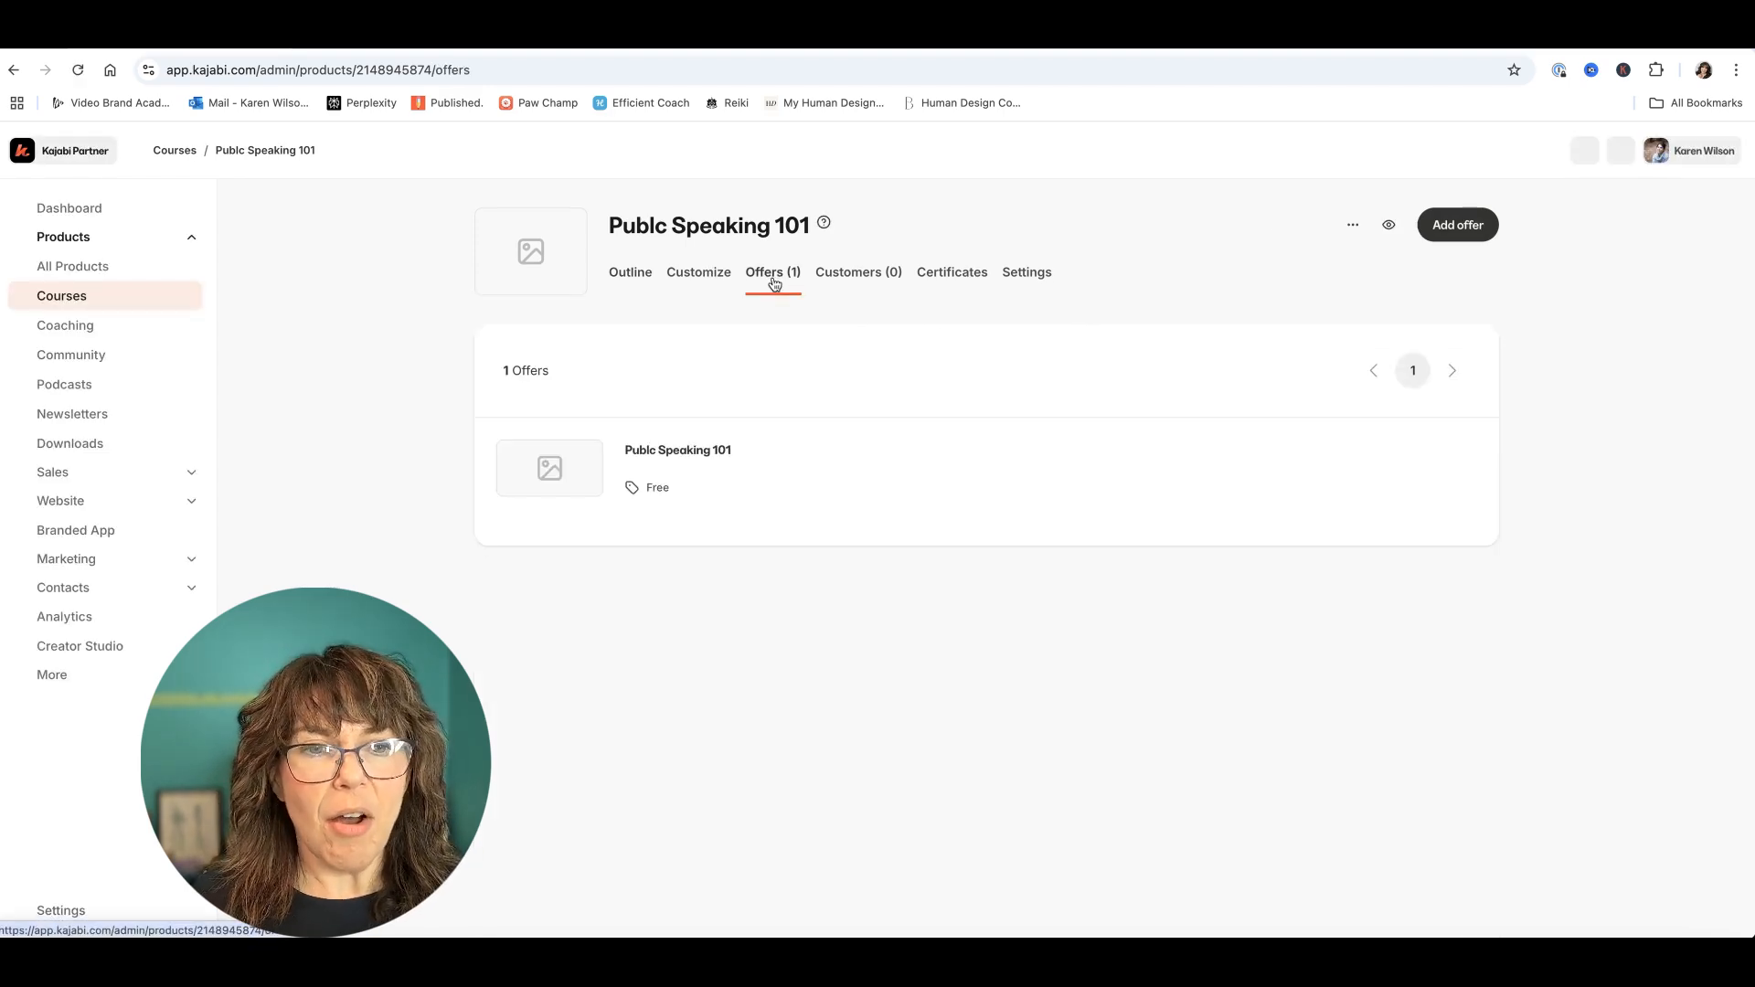
{"action": "left_click", "coordinate": [689, 455]}
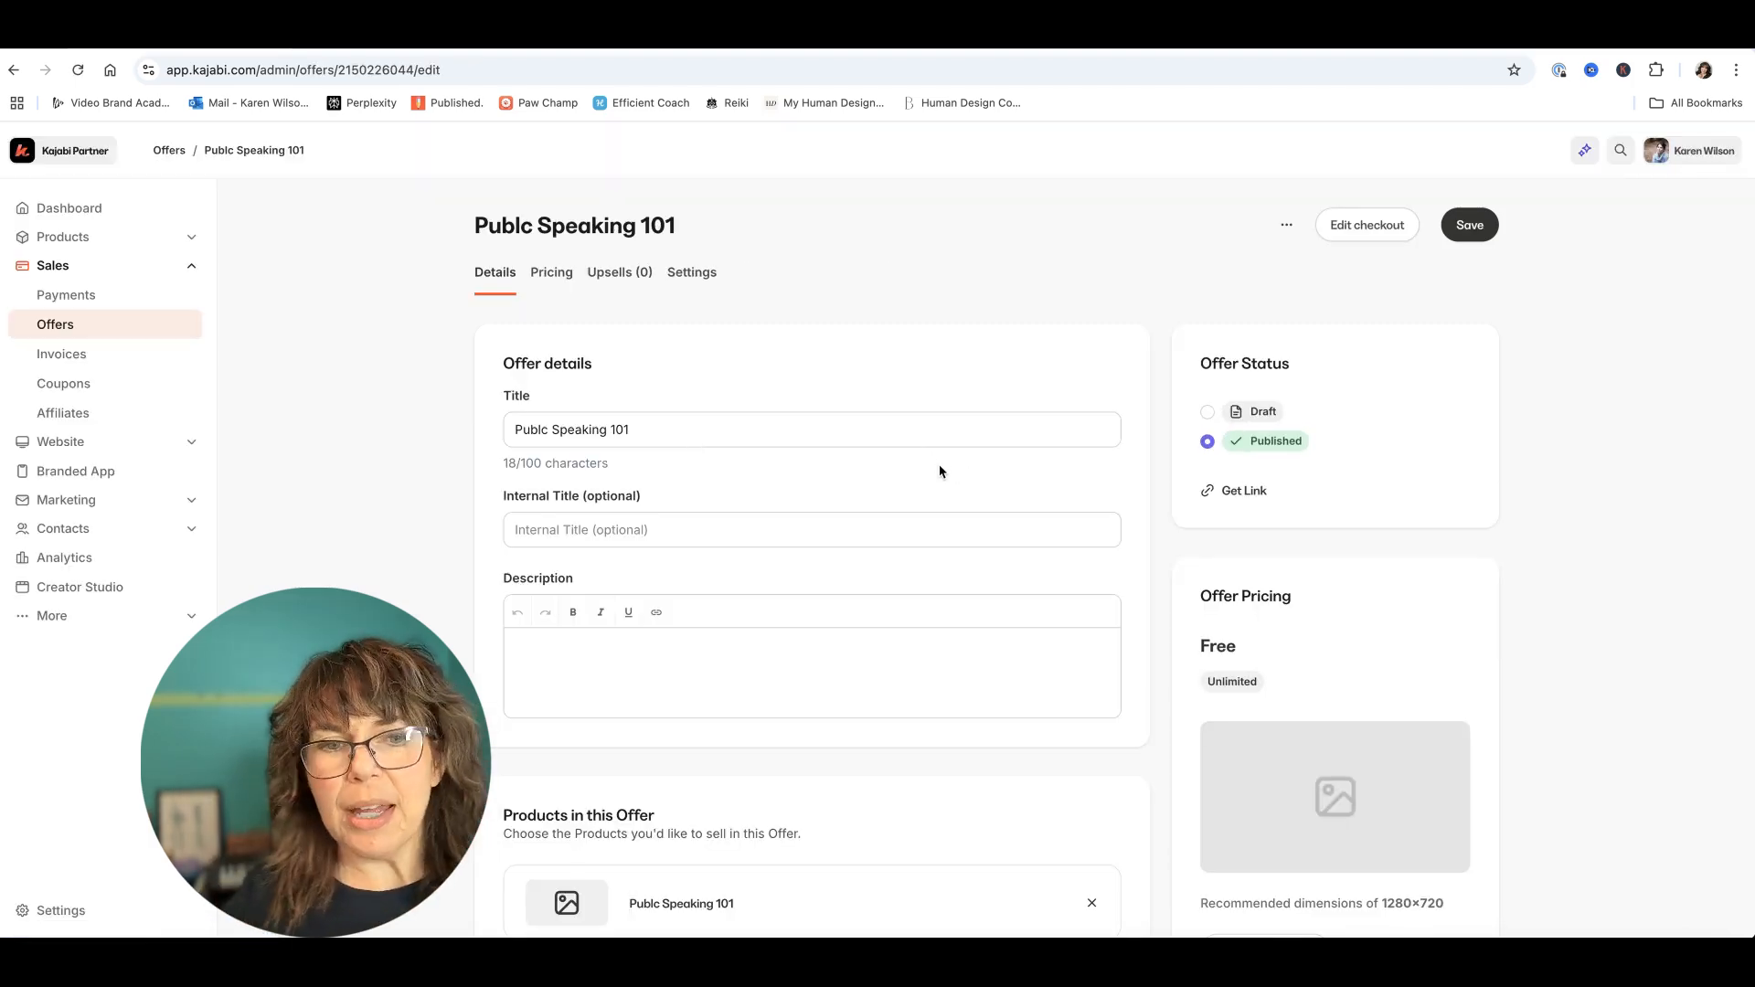
{"action": "scroll", "coordinate": [937, 466], "scroll_direction": "down", "scroll_amount": 1}
{"action": "scroll", "coordinate": [934, 462], "scroll_direction": "up", "scroll_amount": 1}
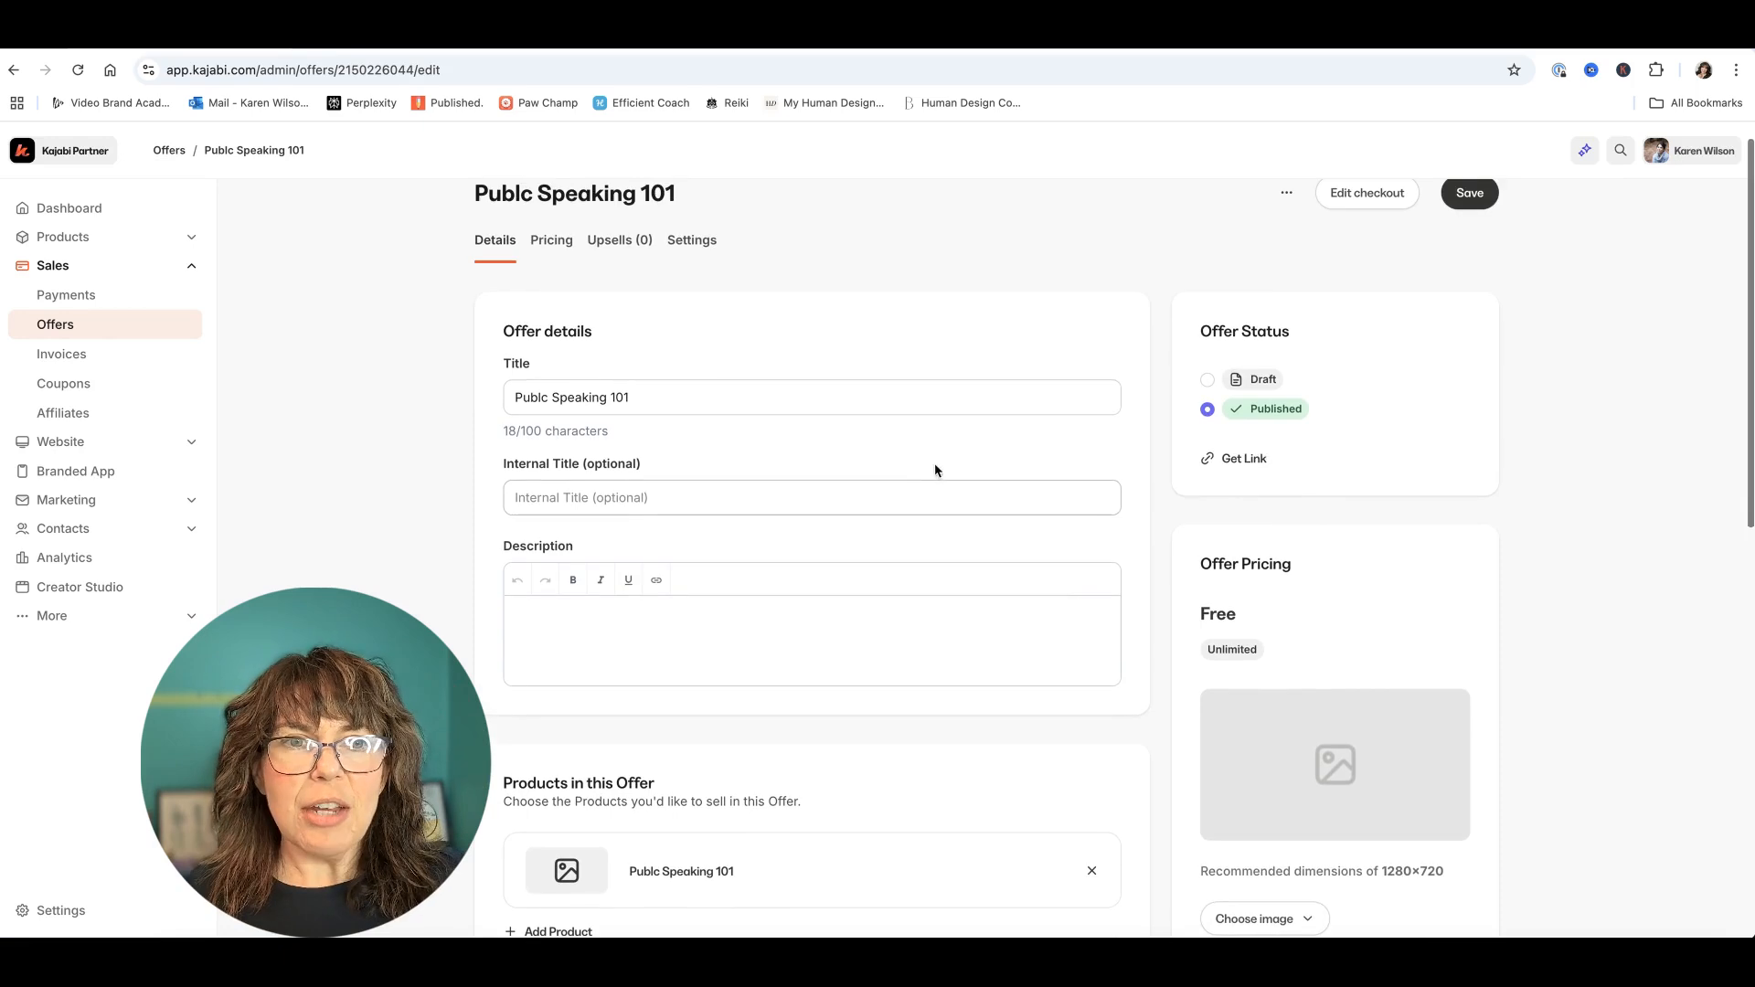
{"action": "left_click", "coordinate": [544, 245]}
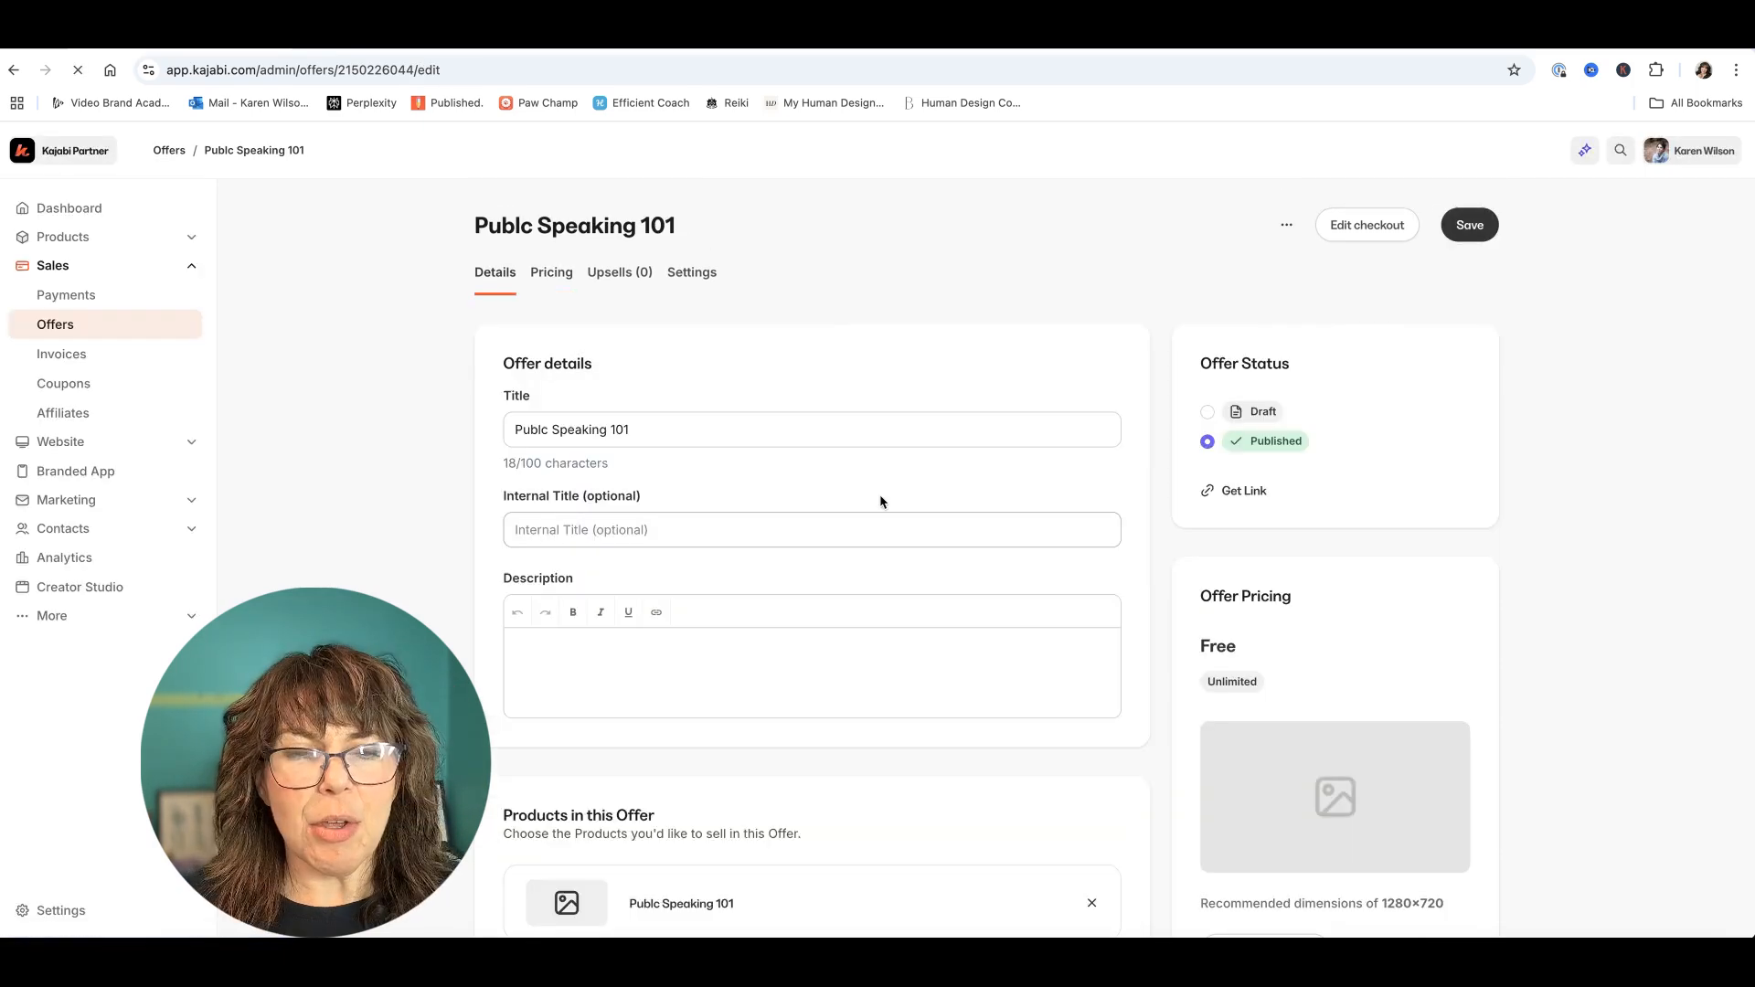
Step: Examine the offer's included products, product access limits, post-purchase destination and email options, and automations
{"action": "scroll", "coordinate": [885, 487], "scroll_direction": "down", "scroll_amount": 1}
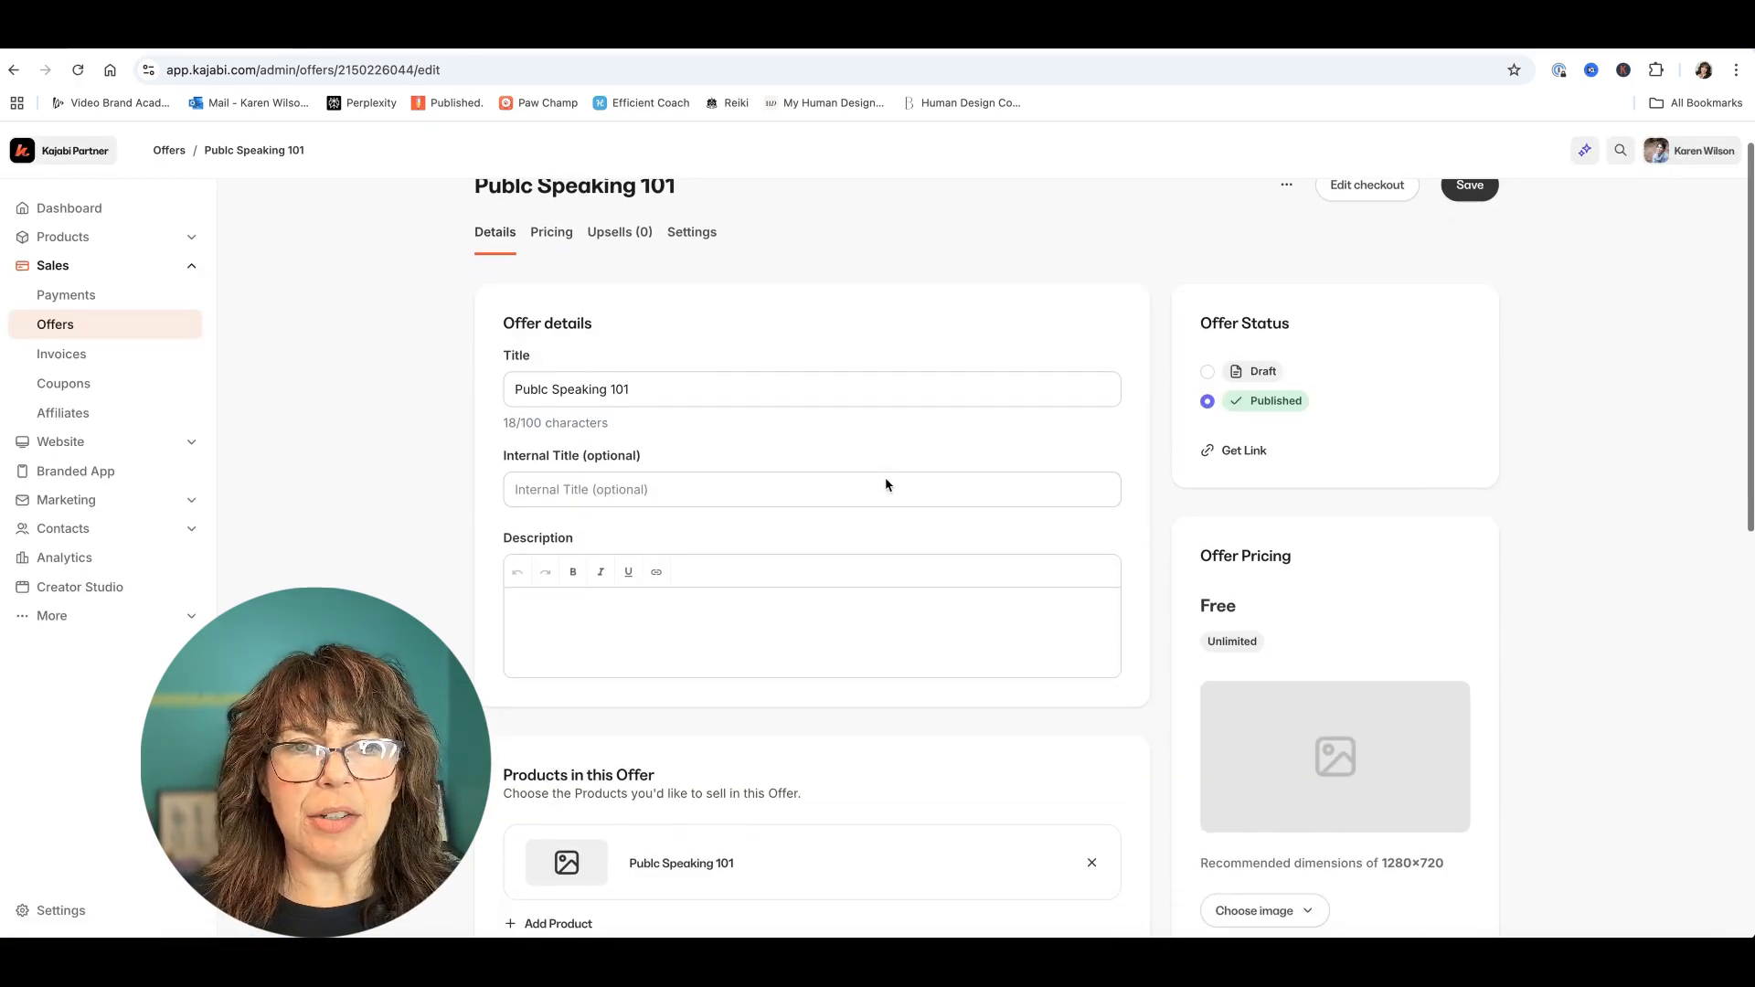
{"action": "scroll", "coordinate": [885, 484], "scroll_direction": "down", "scroll_amount": 4}
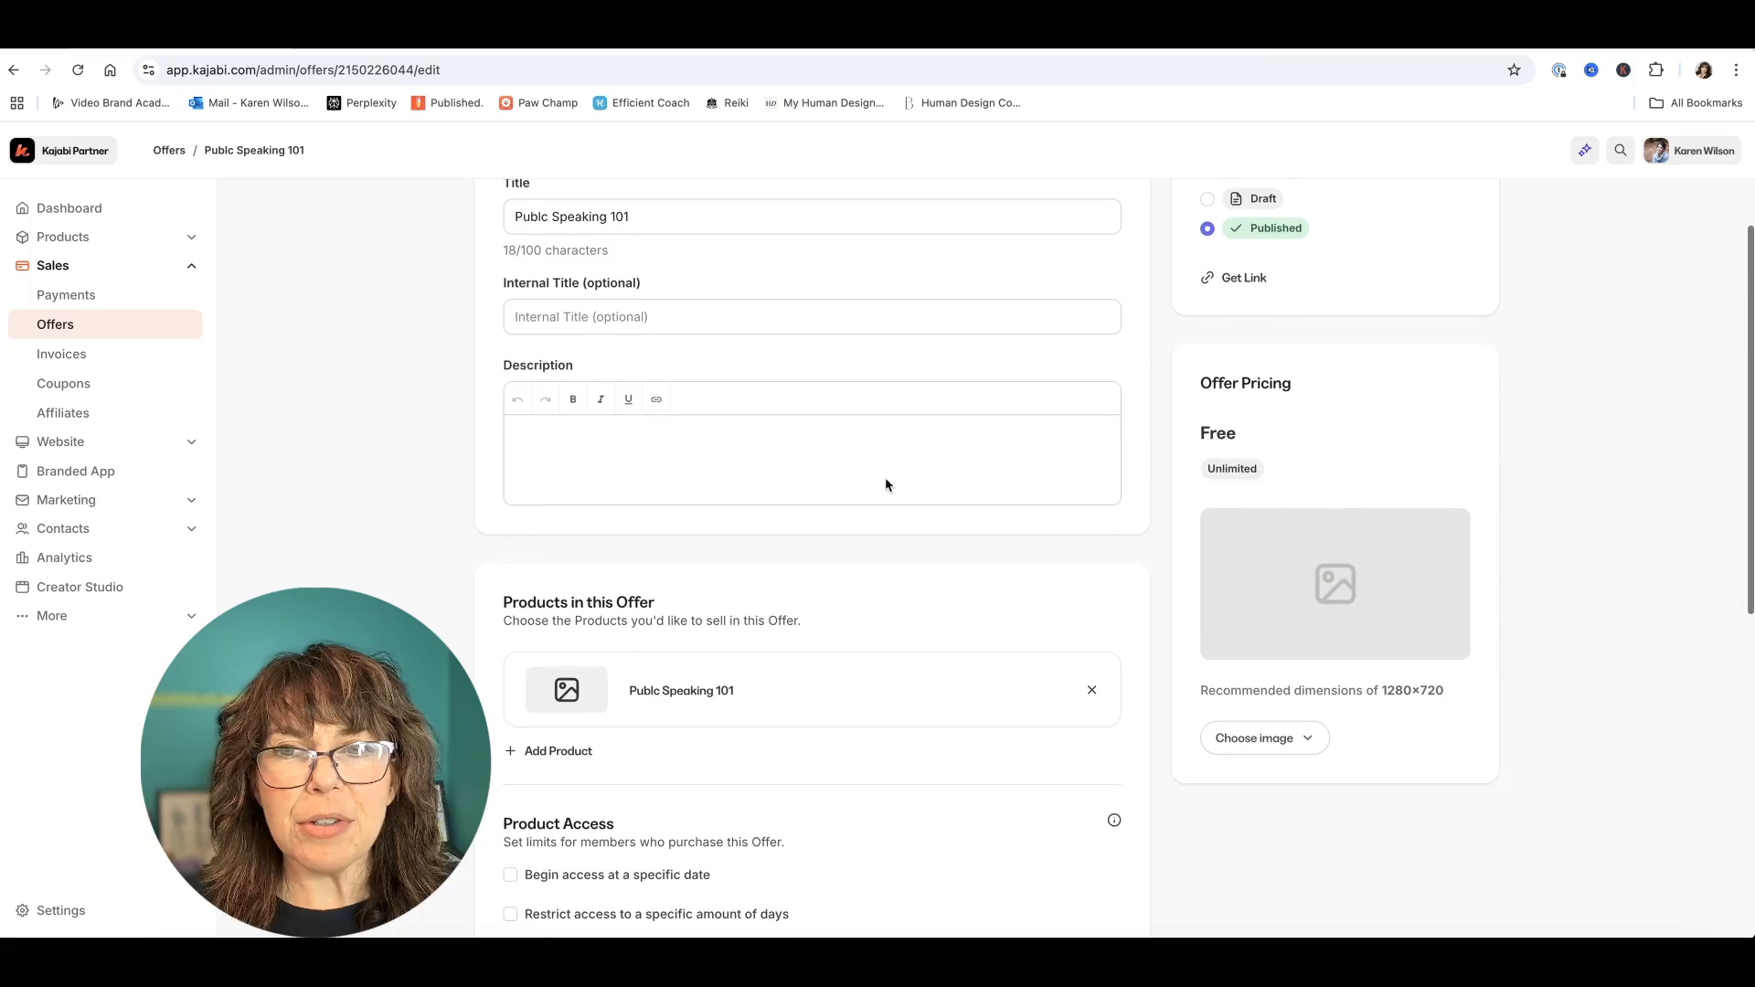
{"action": "scroll", "coordinate": [885, 484], "scroll_direction": "down", "scroll_amount": 10}
{"action": "scroll", "coordinate": [880, 488], "scroll_direction": "down", "scroll_amount": 3}
{"action": "scroll", "coordinate": [877, 485], "scroll_direction": "up", "scroll_amount": 7}
{"action": "scroll", "coordinate": [878, 485], "scroll_direction": "down", "scroll_amount": 7}
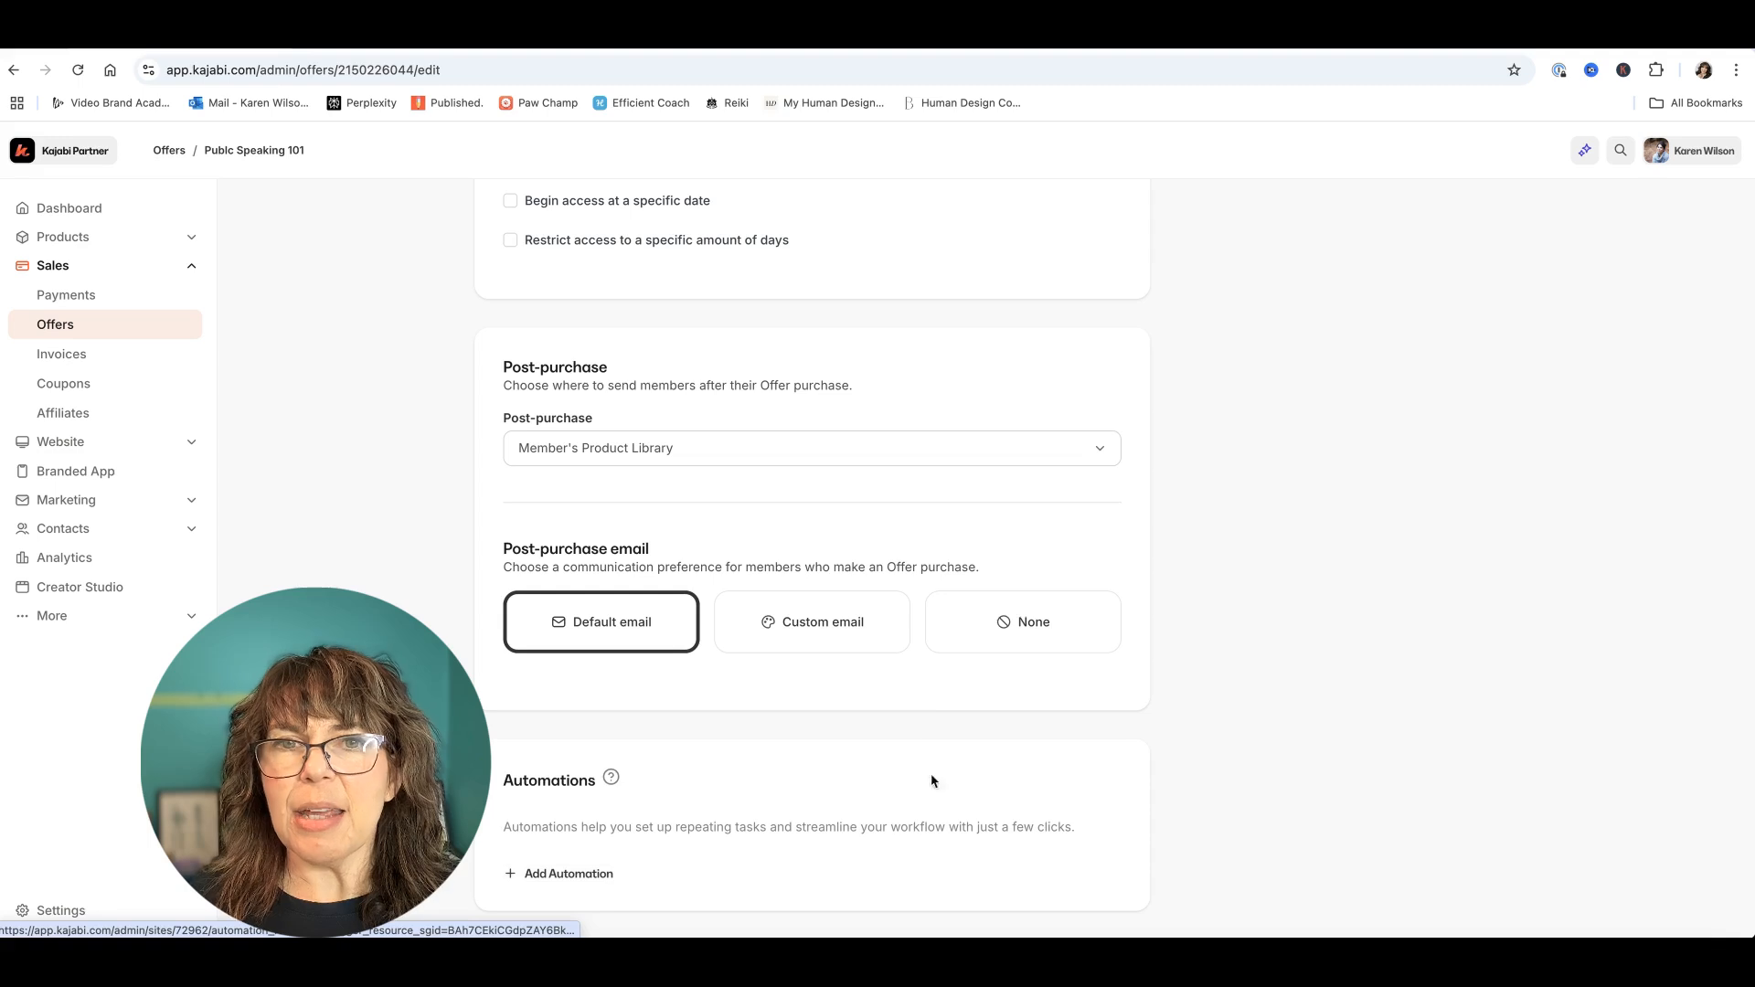
{"action": "scroll", "coordinate": [924, 808], "scroll_direction": "up", "scroll_amount": 10}
{"action": "scroll", "coordinate": [924, 692], "scroll_direction": "up", "scroll_amount": 2}
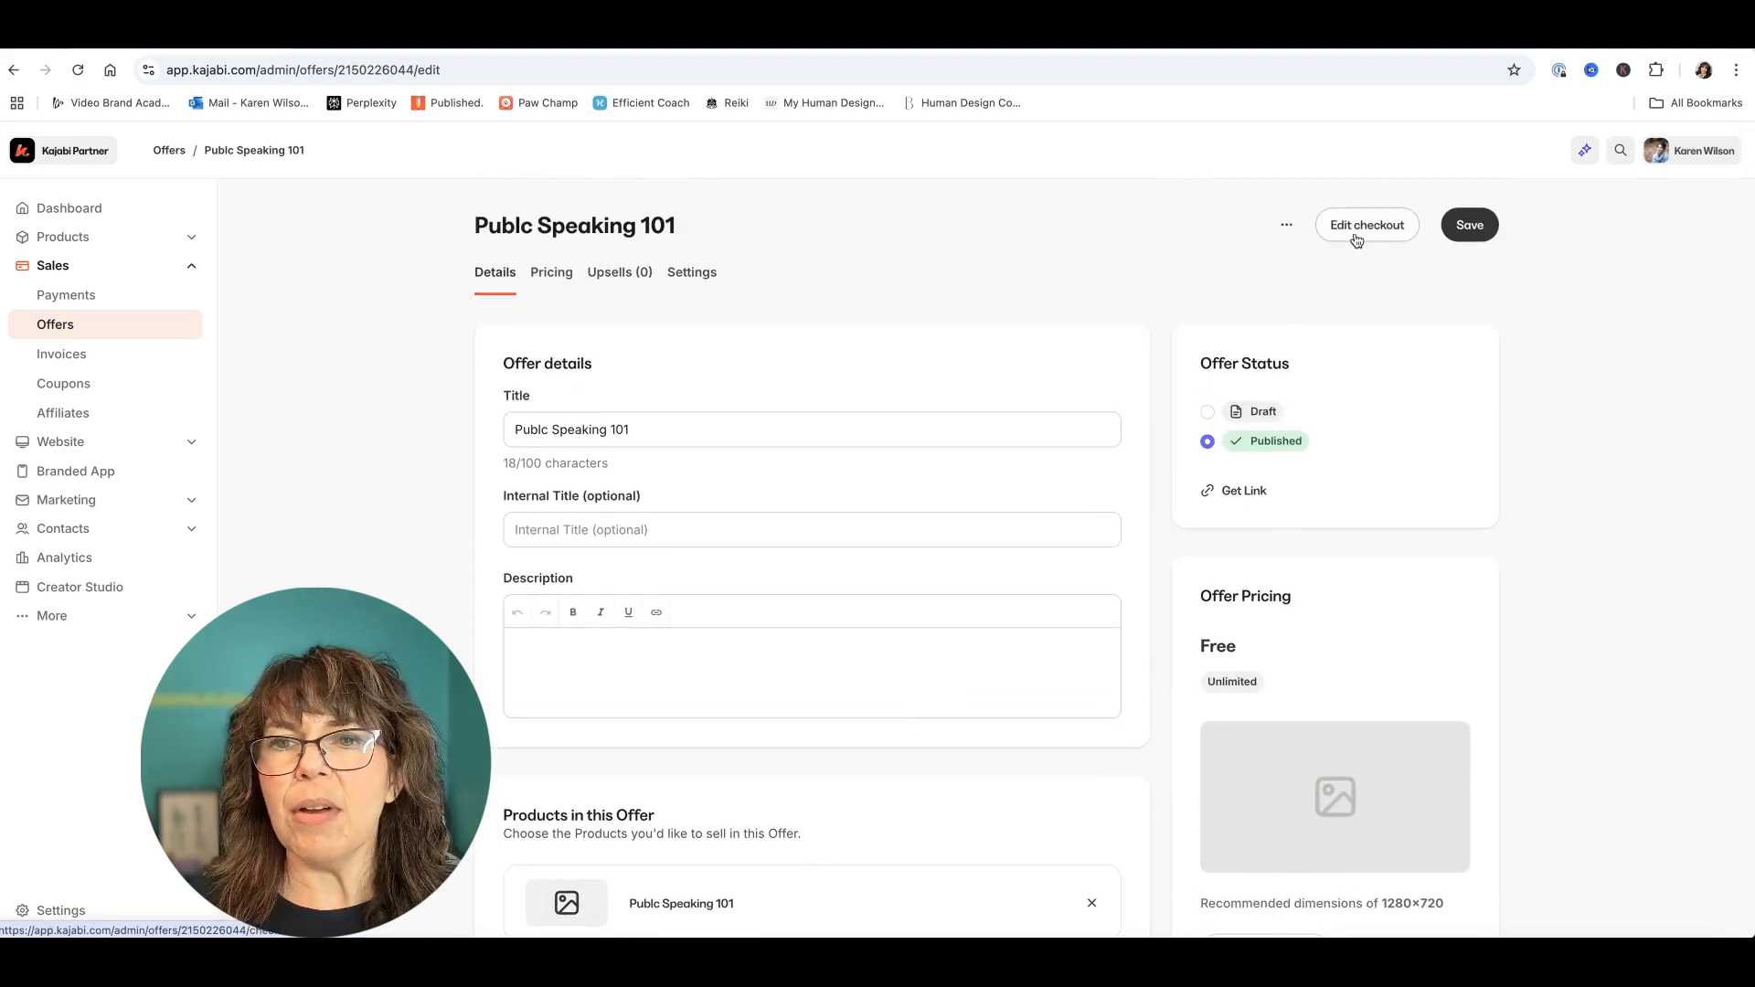
Step: View the offer's upsells, then its gift, notification and affiliate commission settings
{"action": "left_click", "coordinate": [620, 272]}
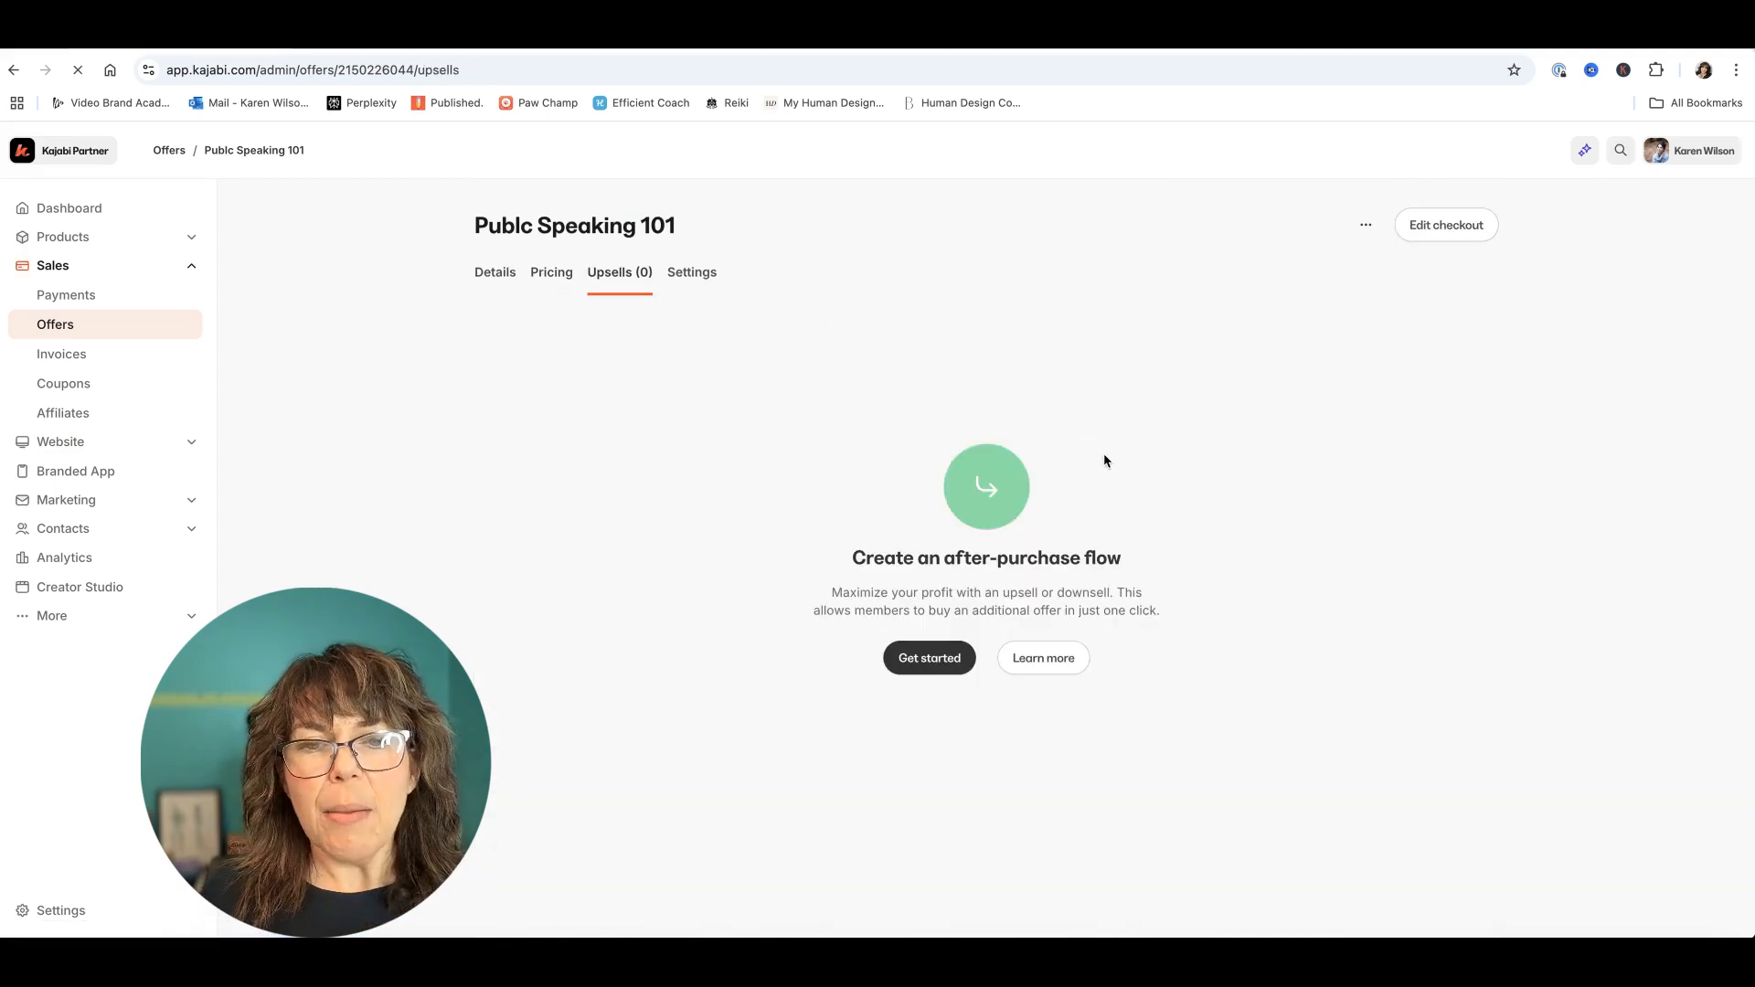
{"action": "left_click", "coordinate": [692, 274]}
{"action": "scroll", "coordinate": [1396, 340], "scroll_direction": "down", "scroll_amount": 3}
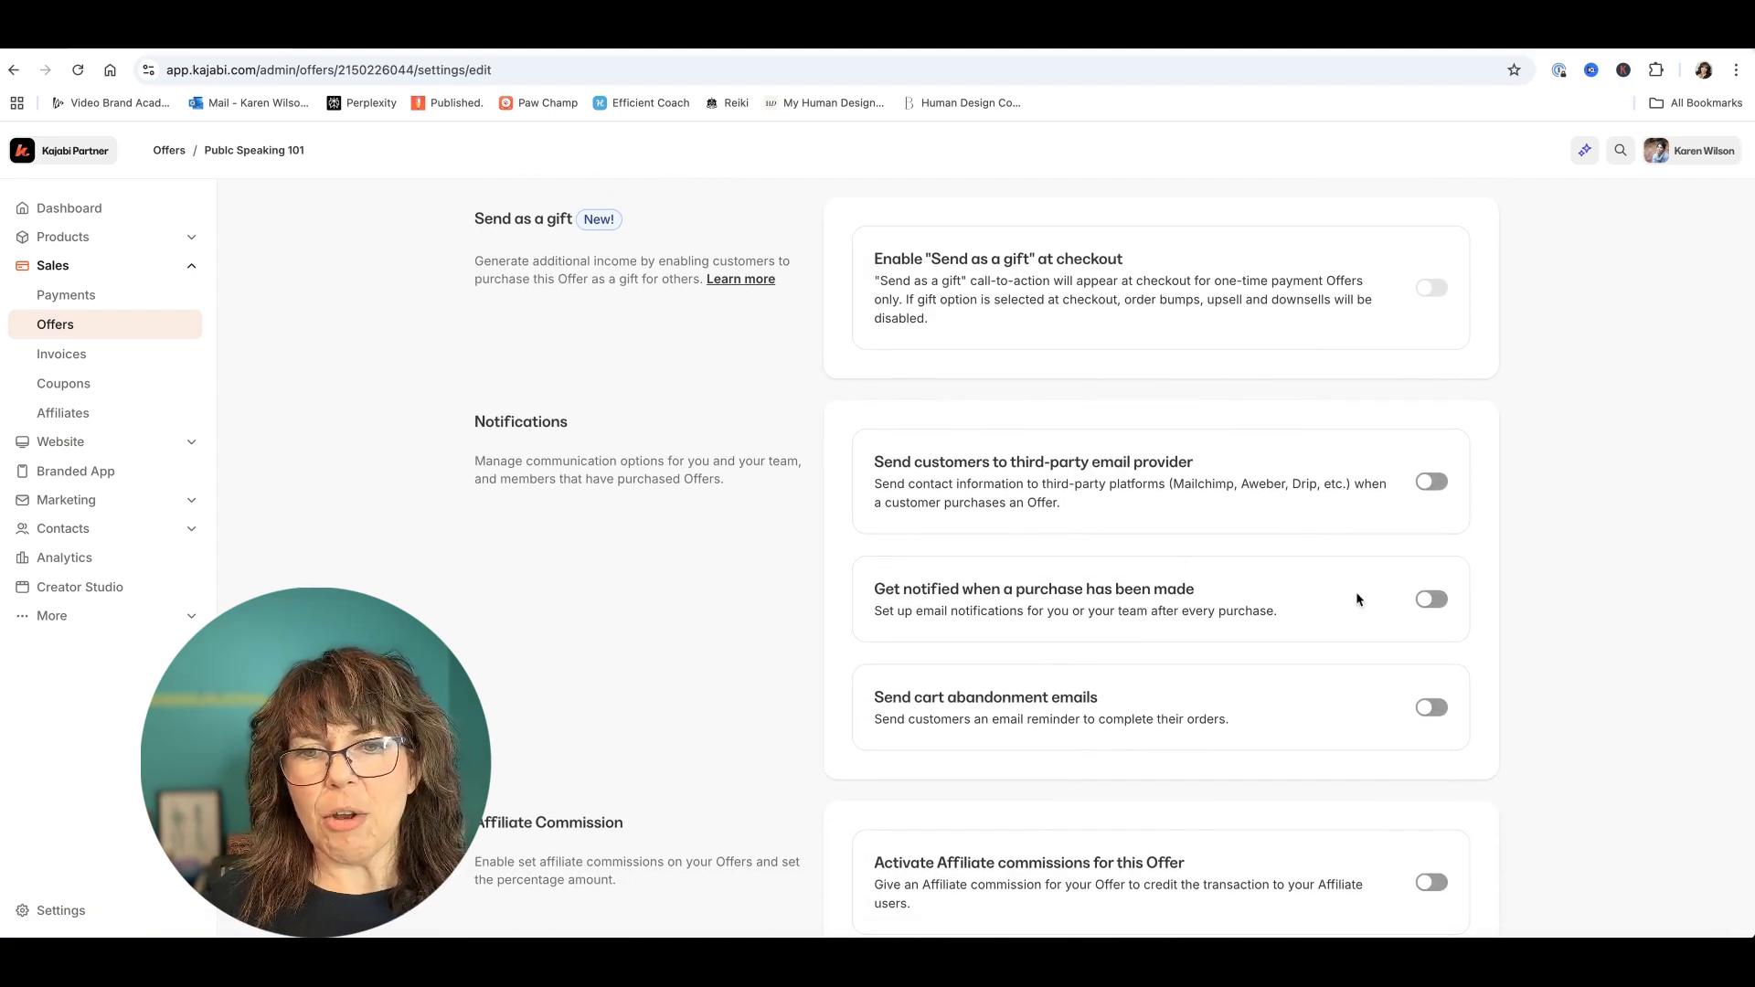
{"action": "scroll", "coordinate": [1241, 700], "scroll_direction": "down", "scroll_amount": 2}
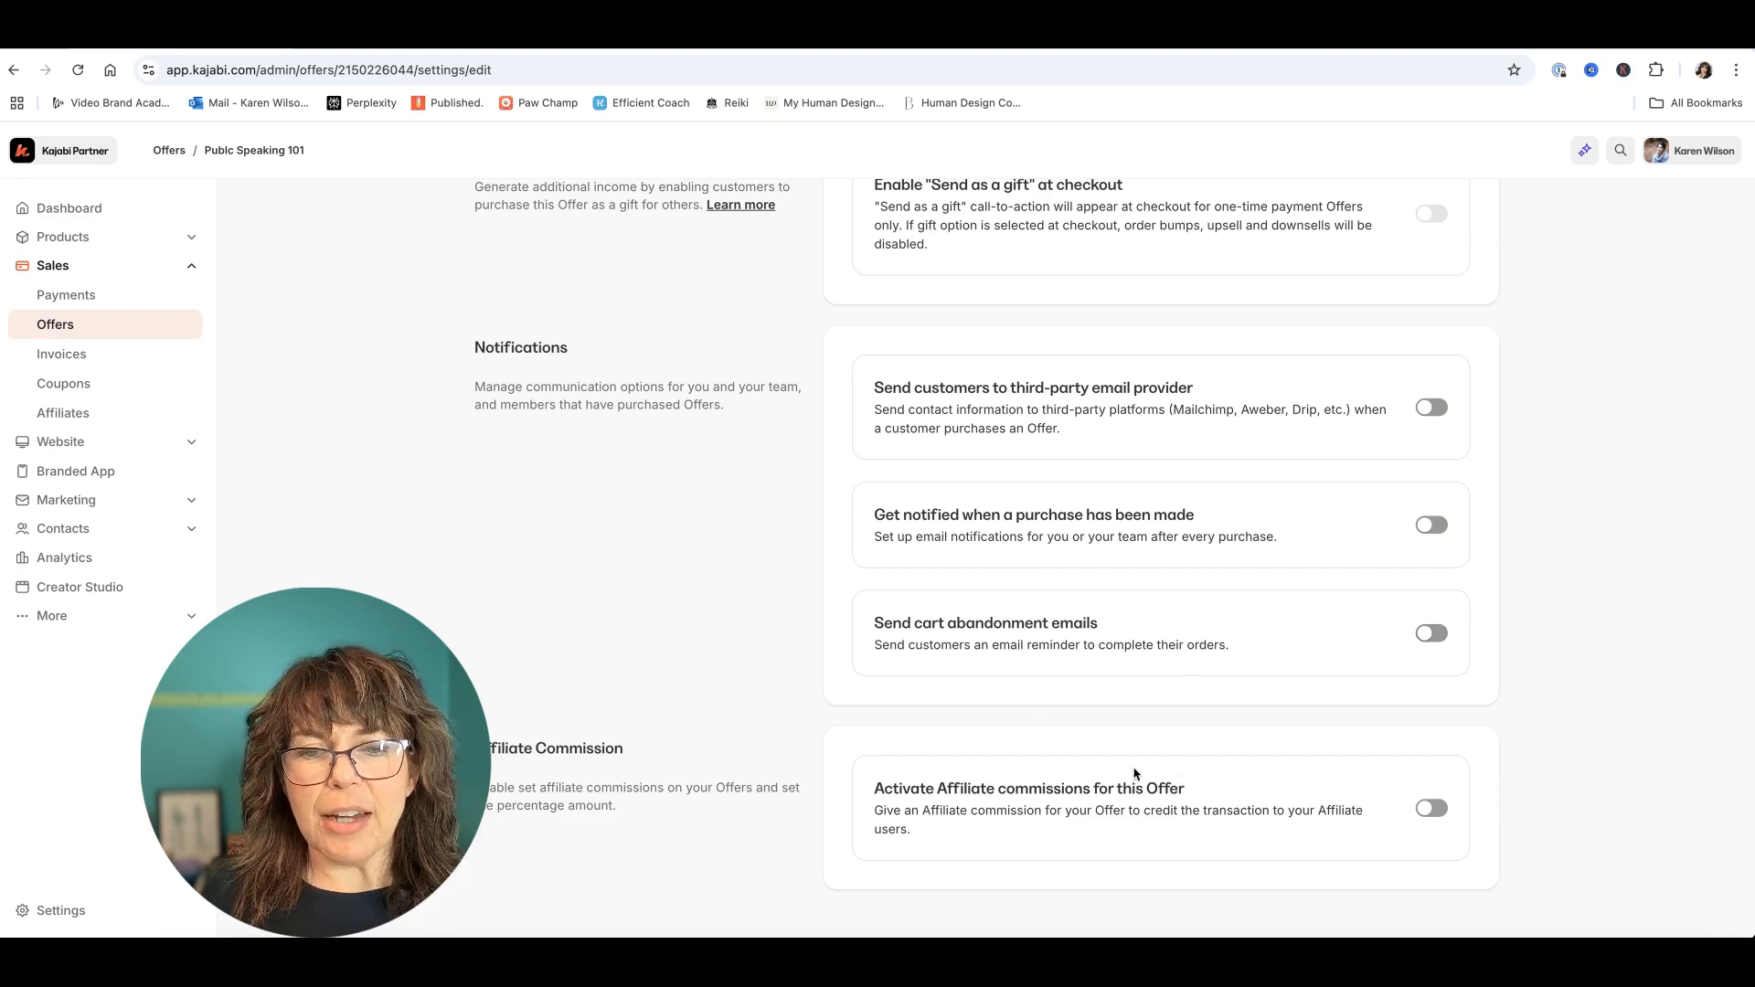
{"action": "scroll", "coordinate": [1303, 790], "scroll_direction": "up", "scroll_amount": 3}
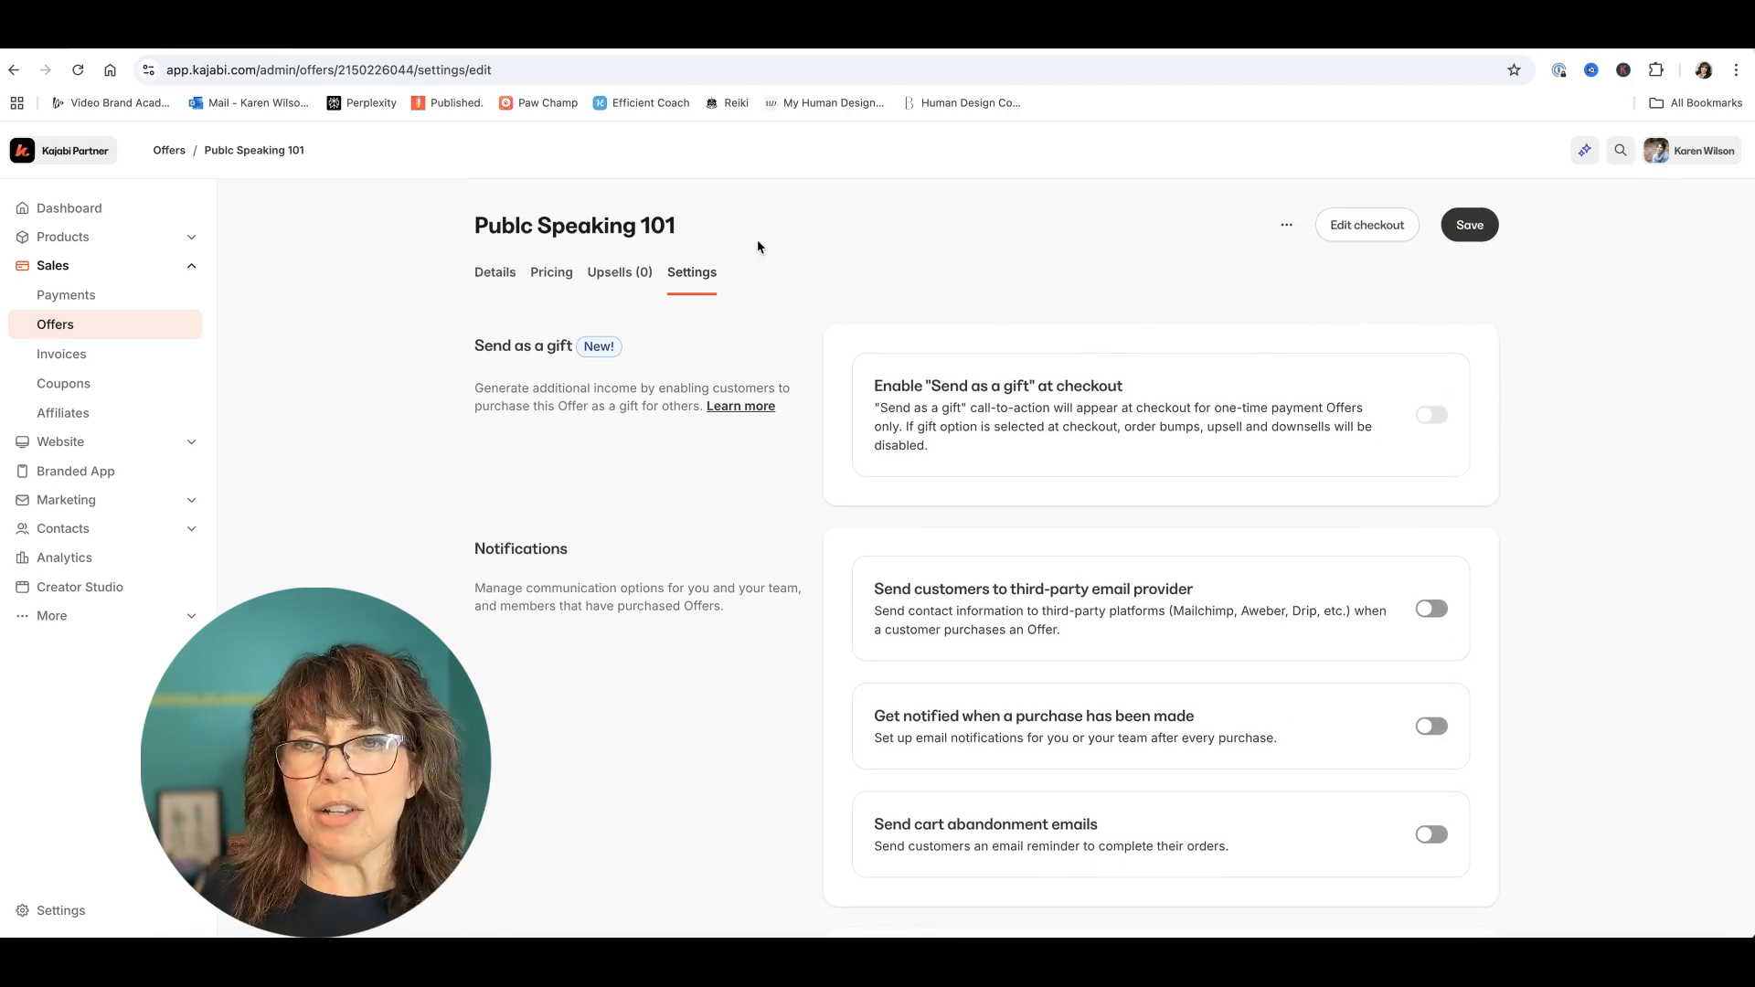
Step: In the offer's checkout page content, correct the offer title to "Public Speaking 101"
{"action": "left_click", "coordinate": [1380, 228]}
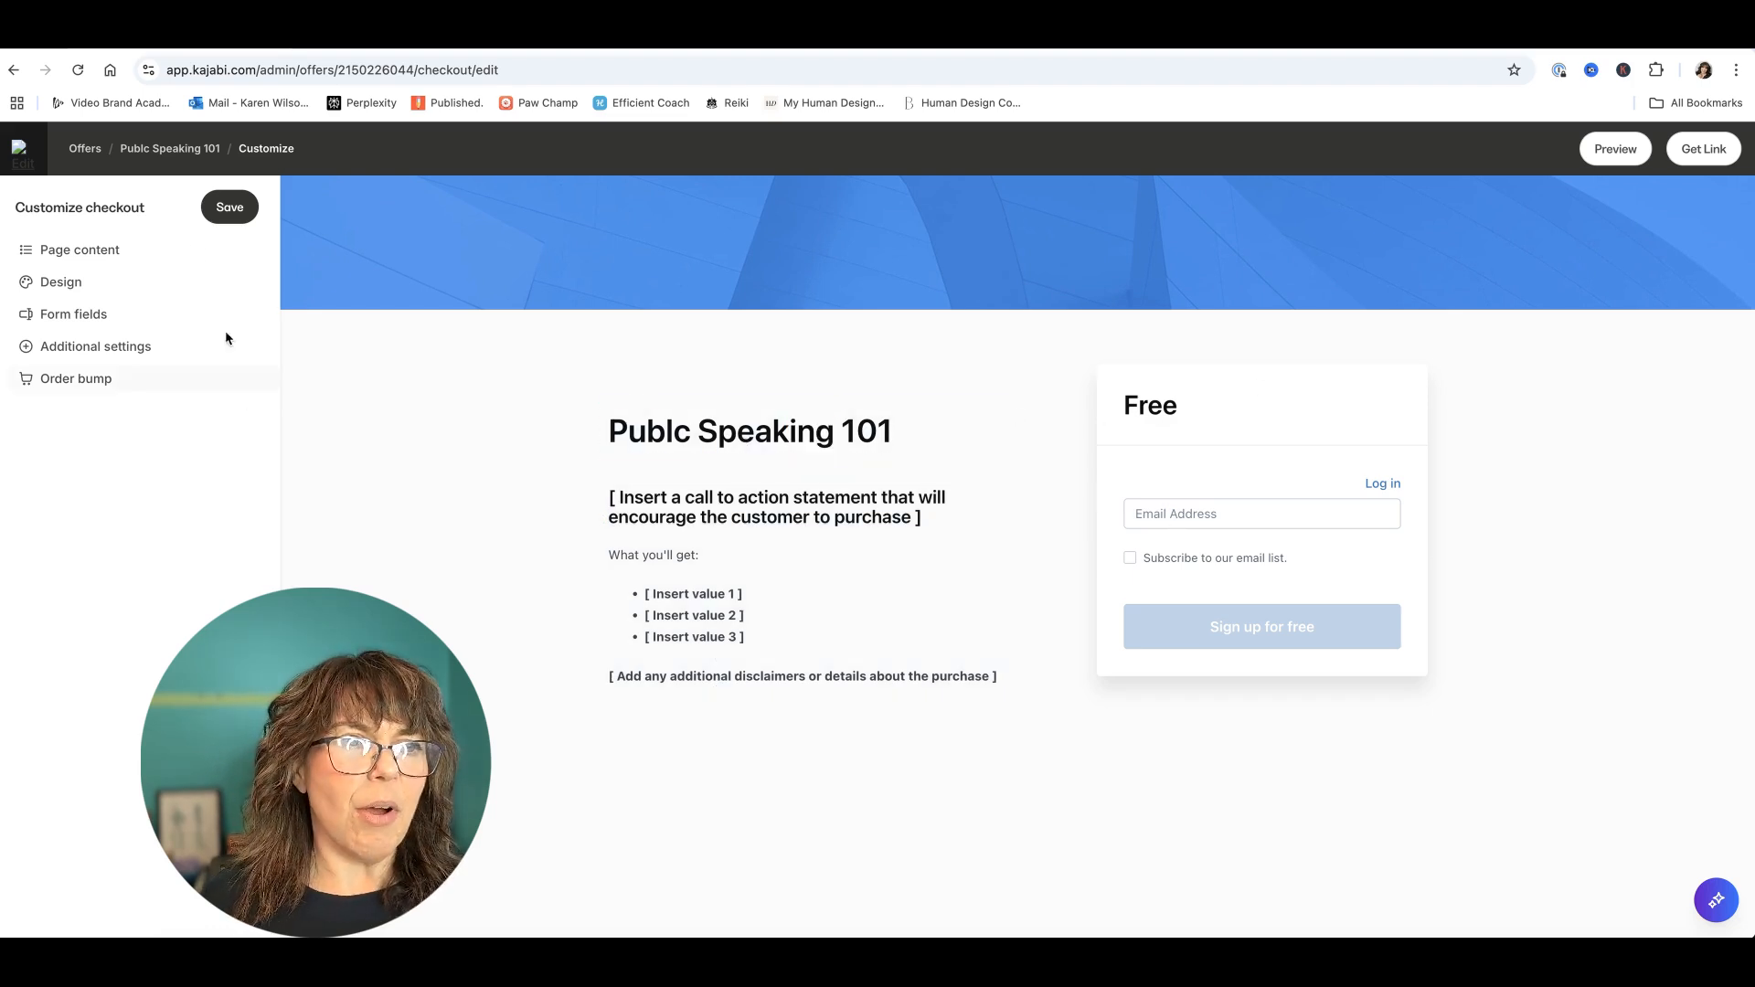
{"action": "left_click", "coordinate": [58, 255]}
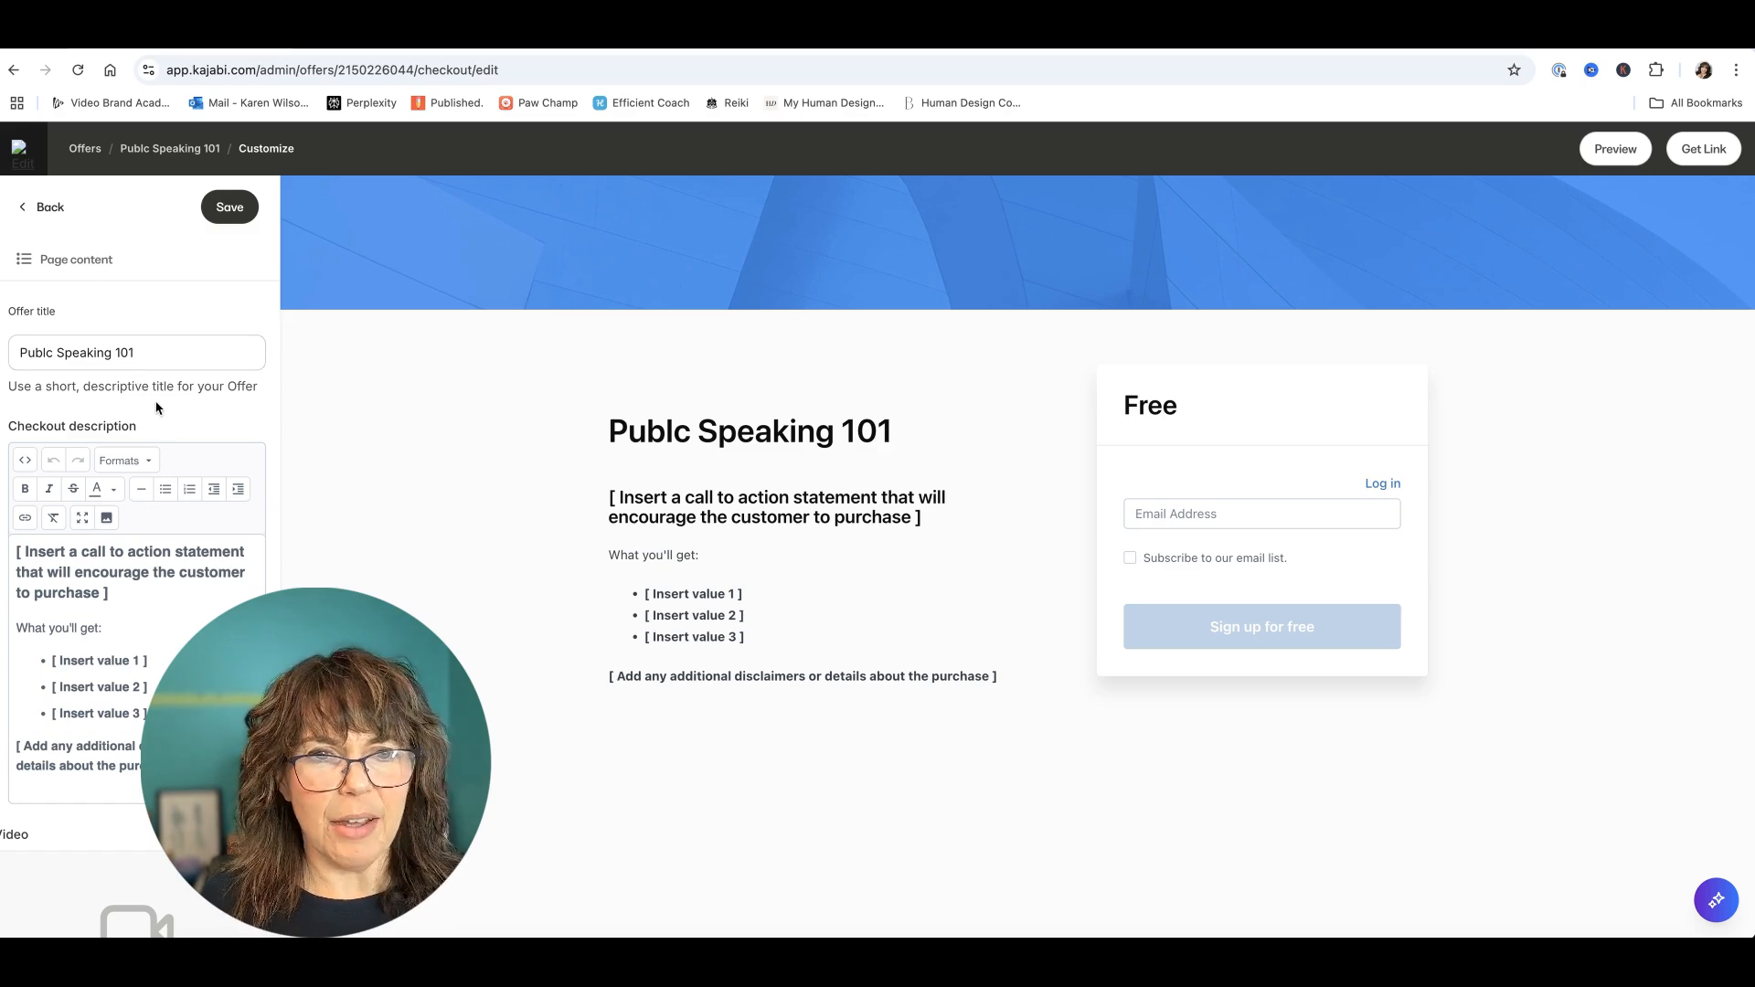
{"action": "scroll", "coordinate": [153, 410], "scroll_direction": "down", "scroll_amount": 3}
{"action": "scroll", "coordinate": [128, 383], "scroll_direction": "up", "scroll_amount": 2}
{"action": "left_click", "coordinate": [48, 323]}
{"action": "type", "text": "i"}
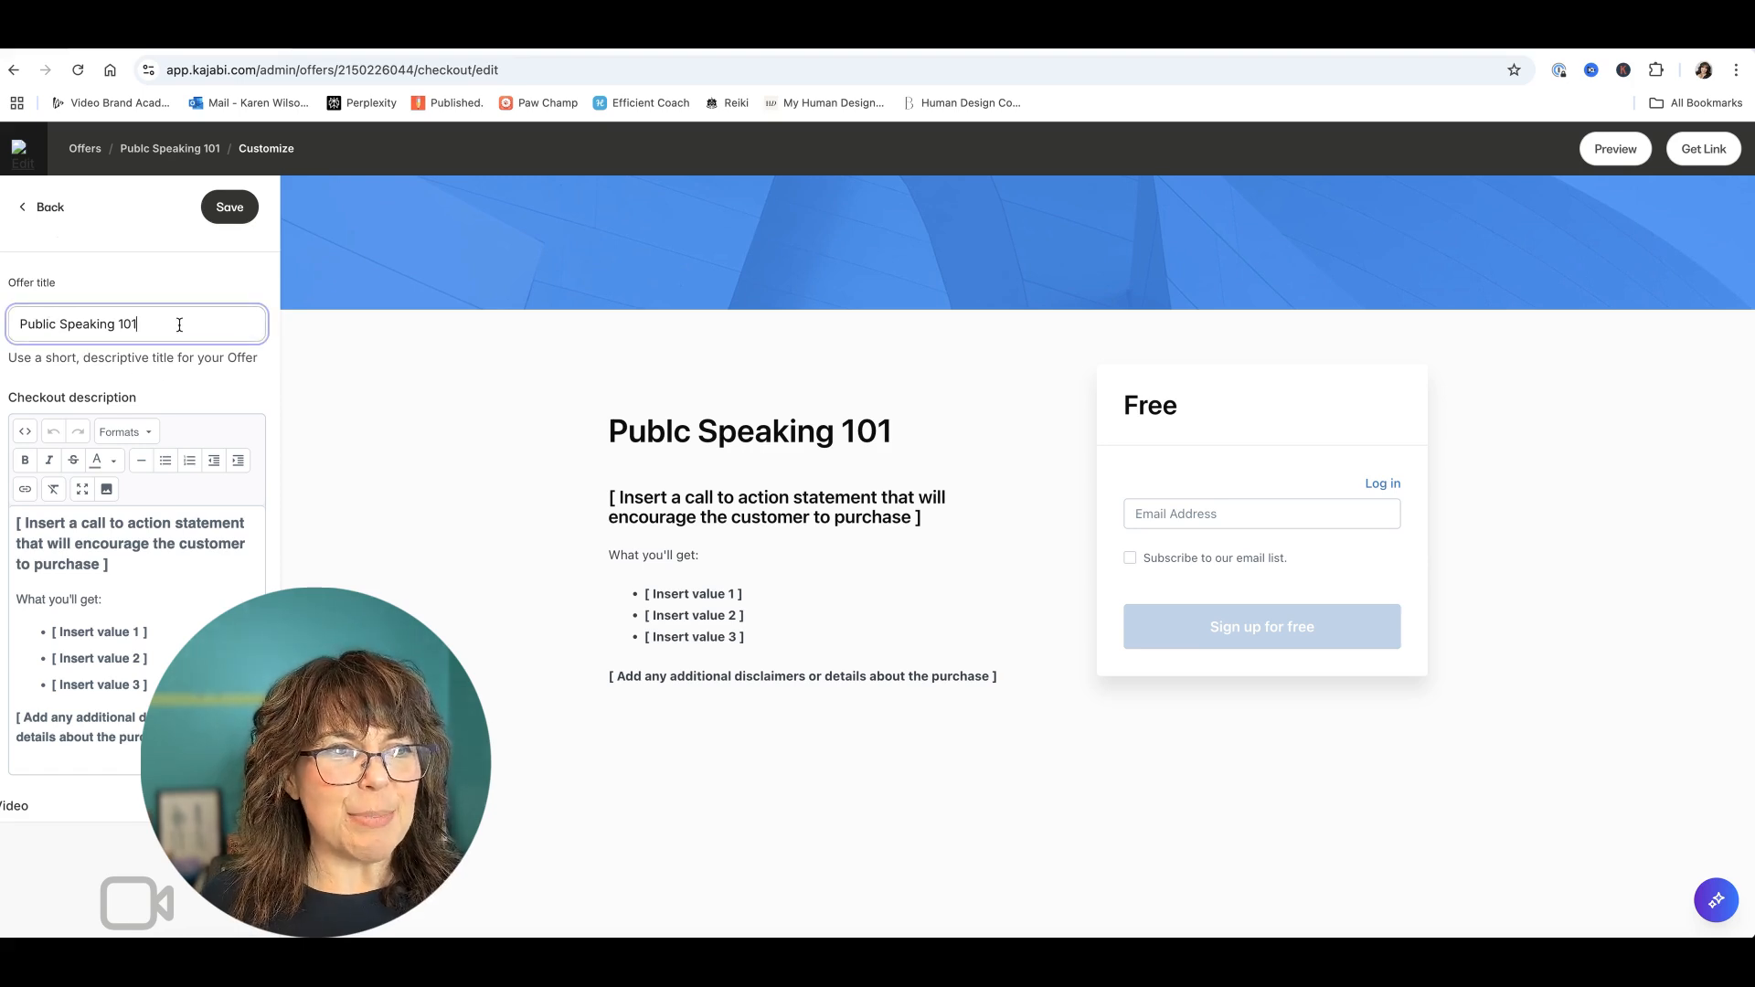
{"action": "key", "text": "Return"}
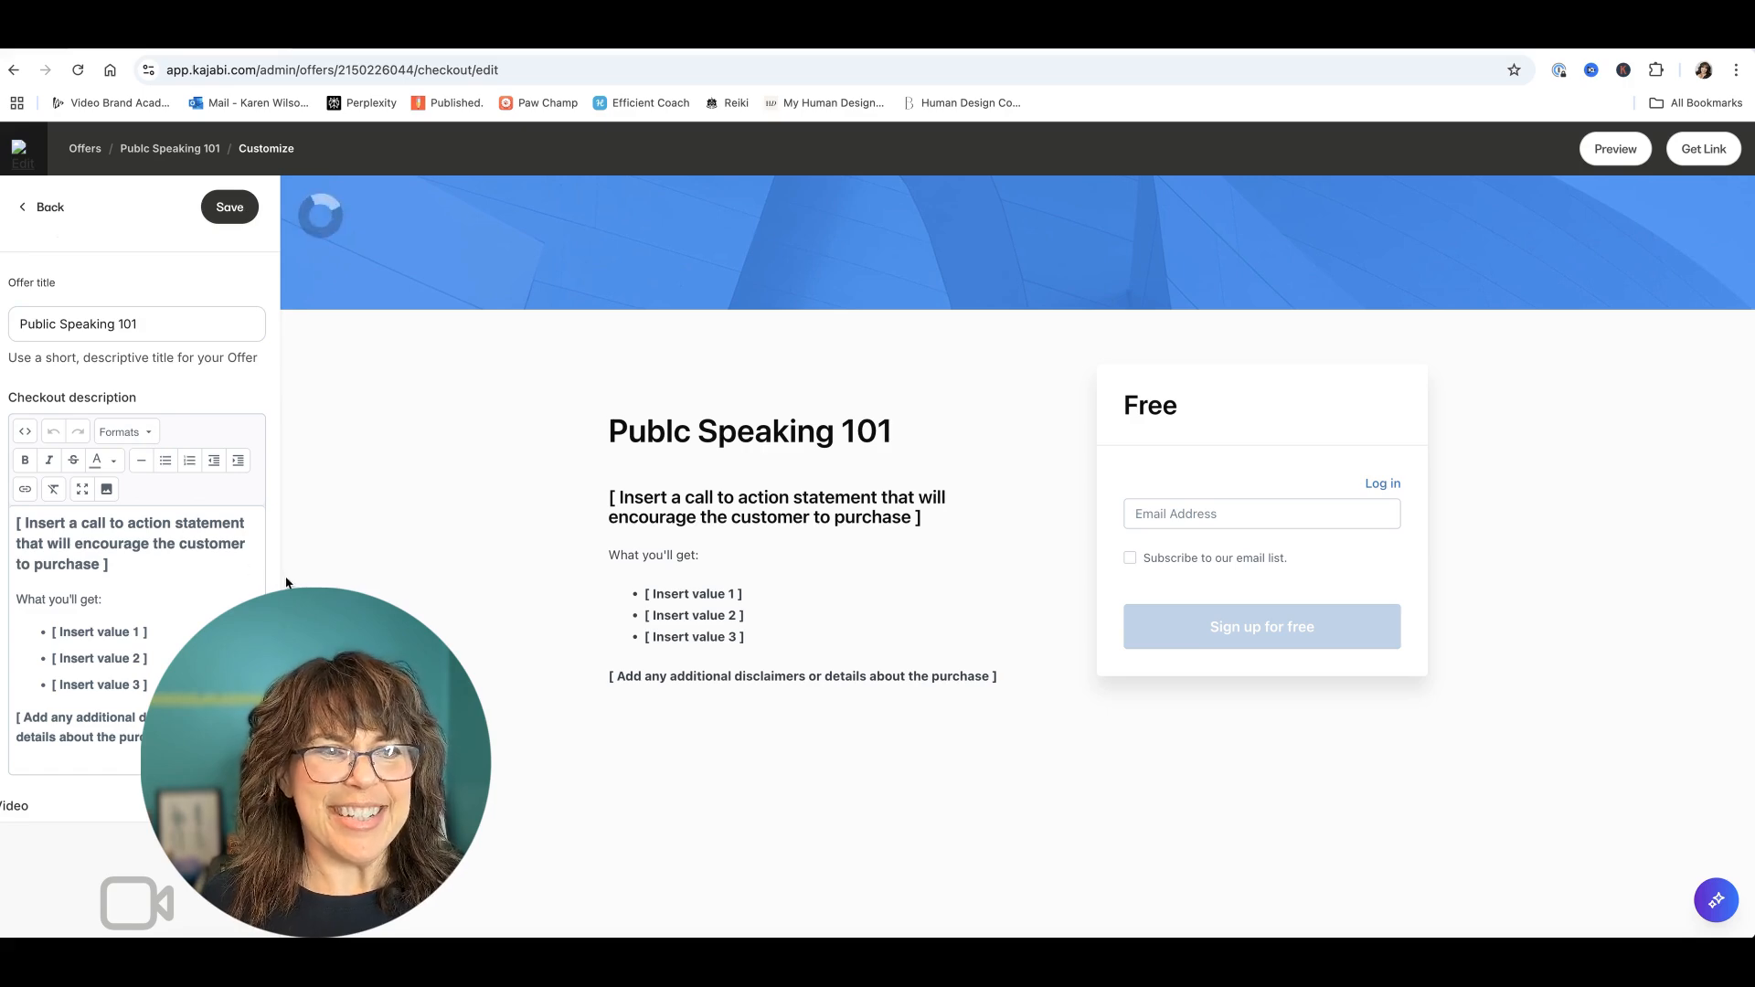
Step: Look through the checkout page's description, video, hero image and testimonial options
{"action": "scroll", "coordinate": [241, 540], "scroll_direction": "down", "scroll_amount": 3}
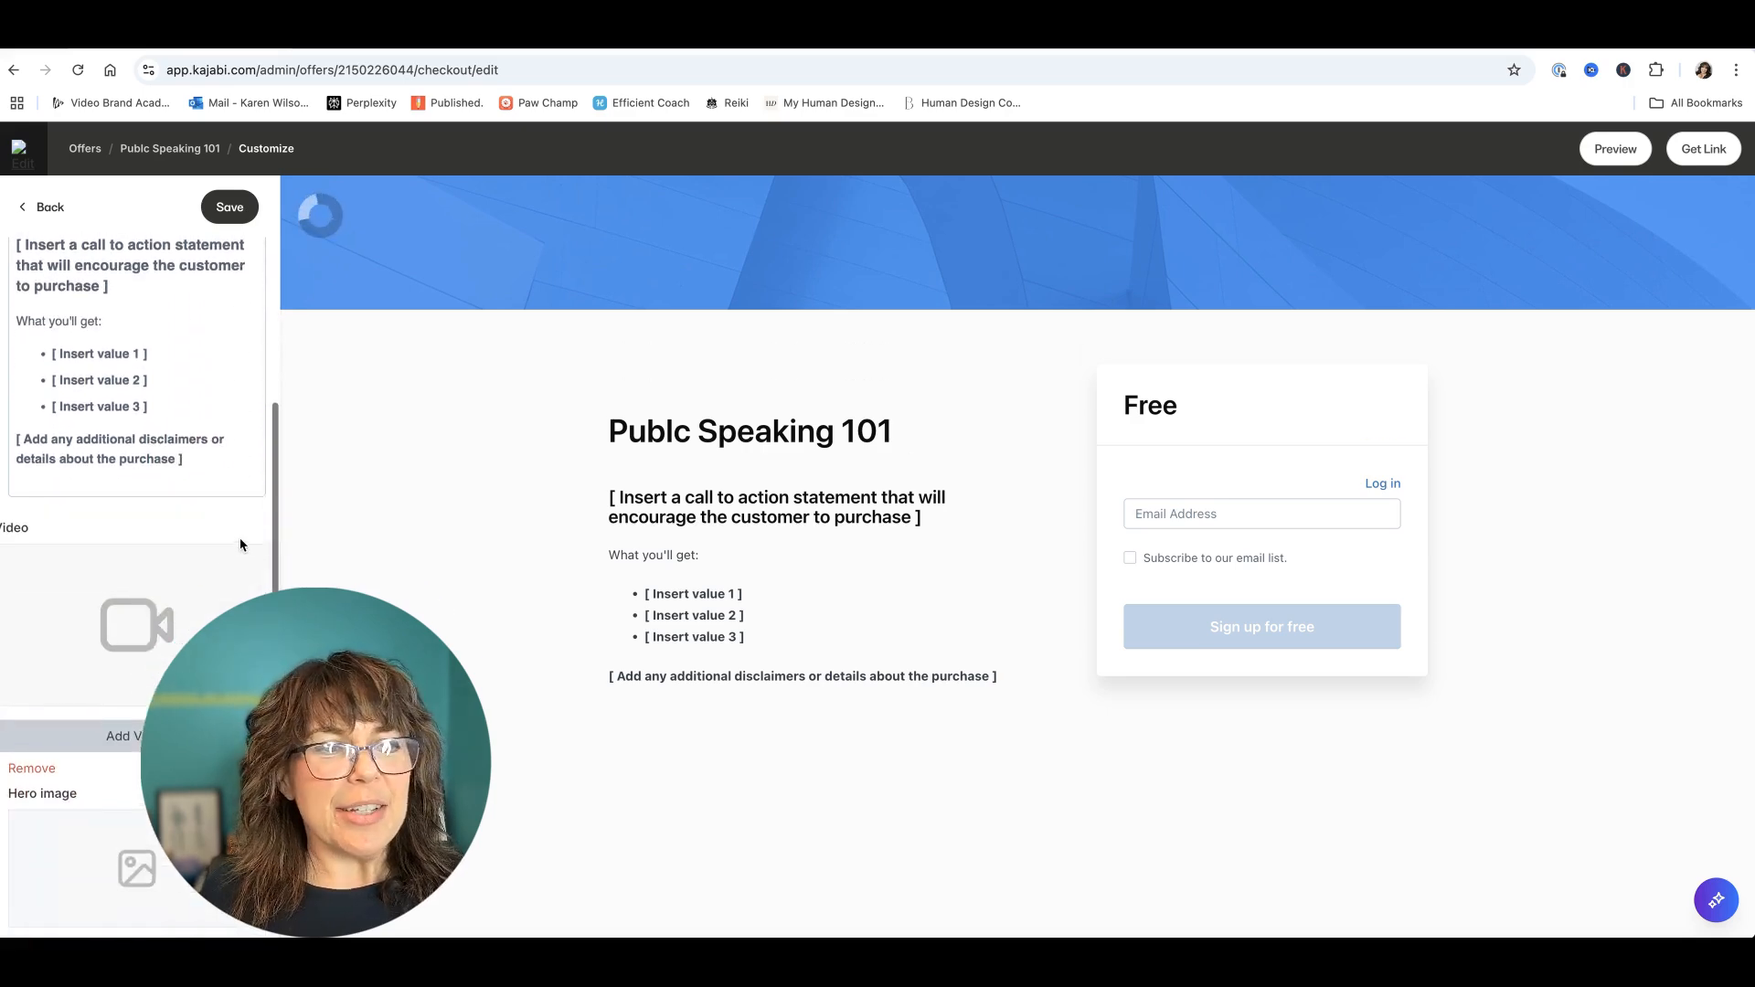
{"action": "scroll", "coordinate": [240, 541], "scroll_direction": "down", "scroll_amount": 5}
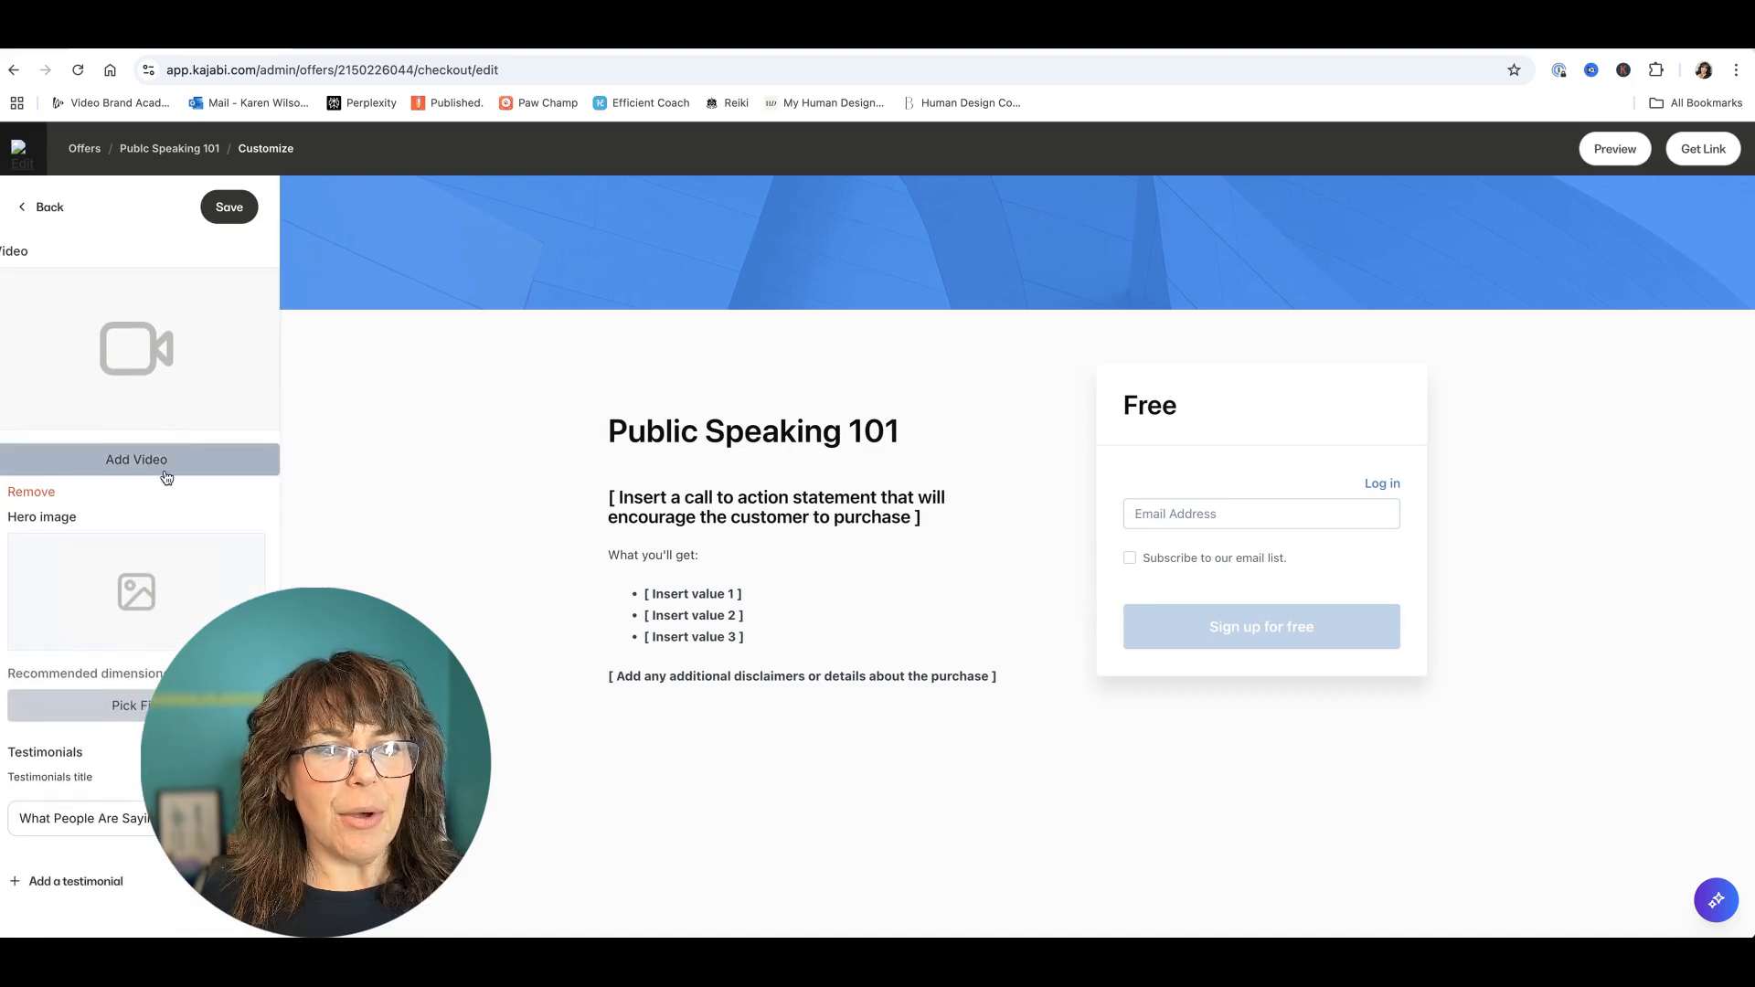
{"action": "scroll", "coordinate": [174, 475], "scroll_direction": "down", "scroll_amount": 1}
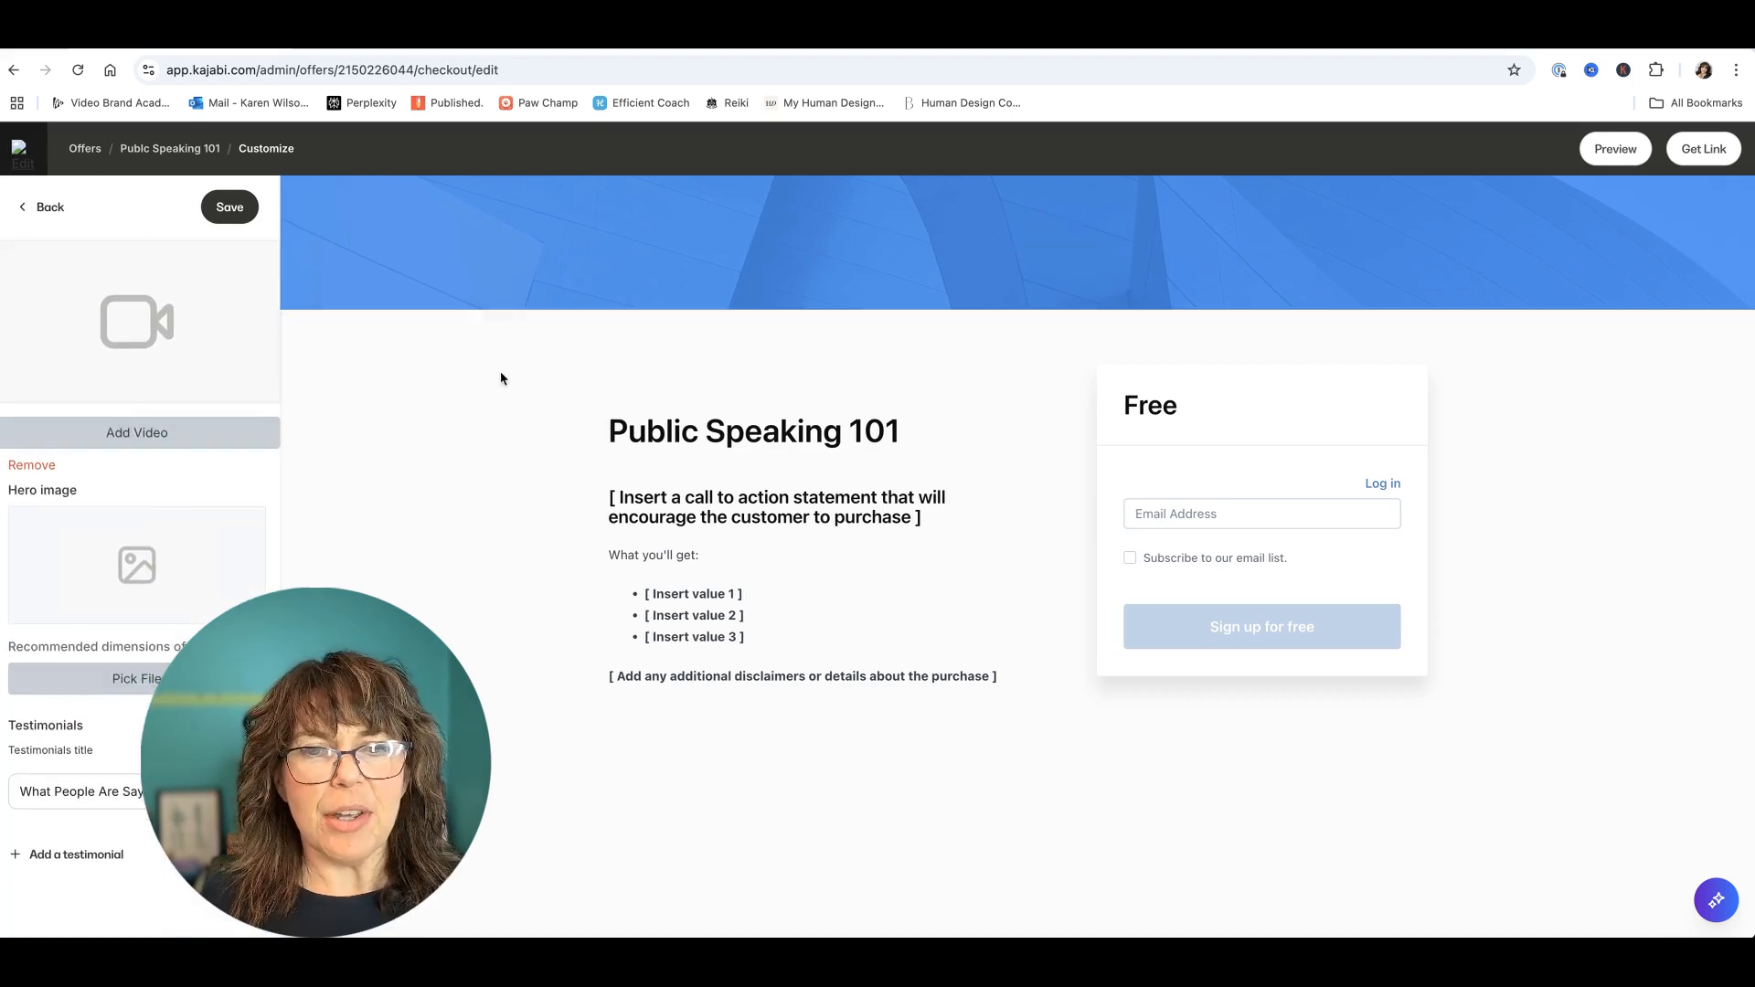
{"action": "scroll", "coordinate": [193, 340], "scroll_direction": "up", "scroll_amount": 7}
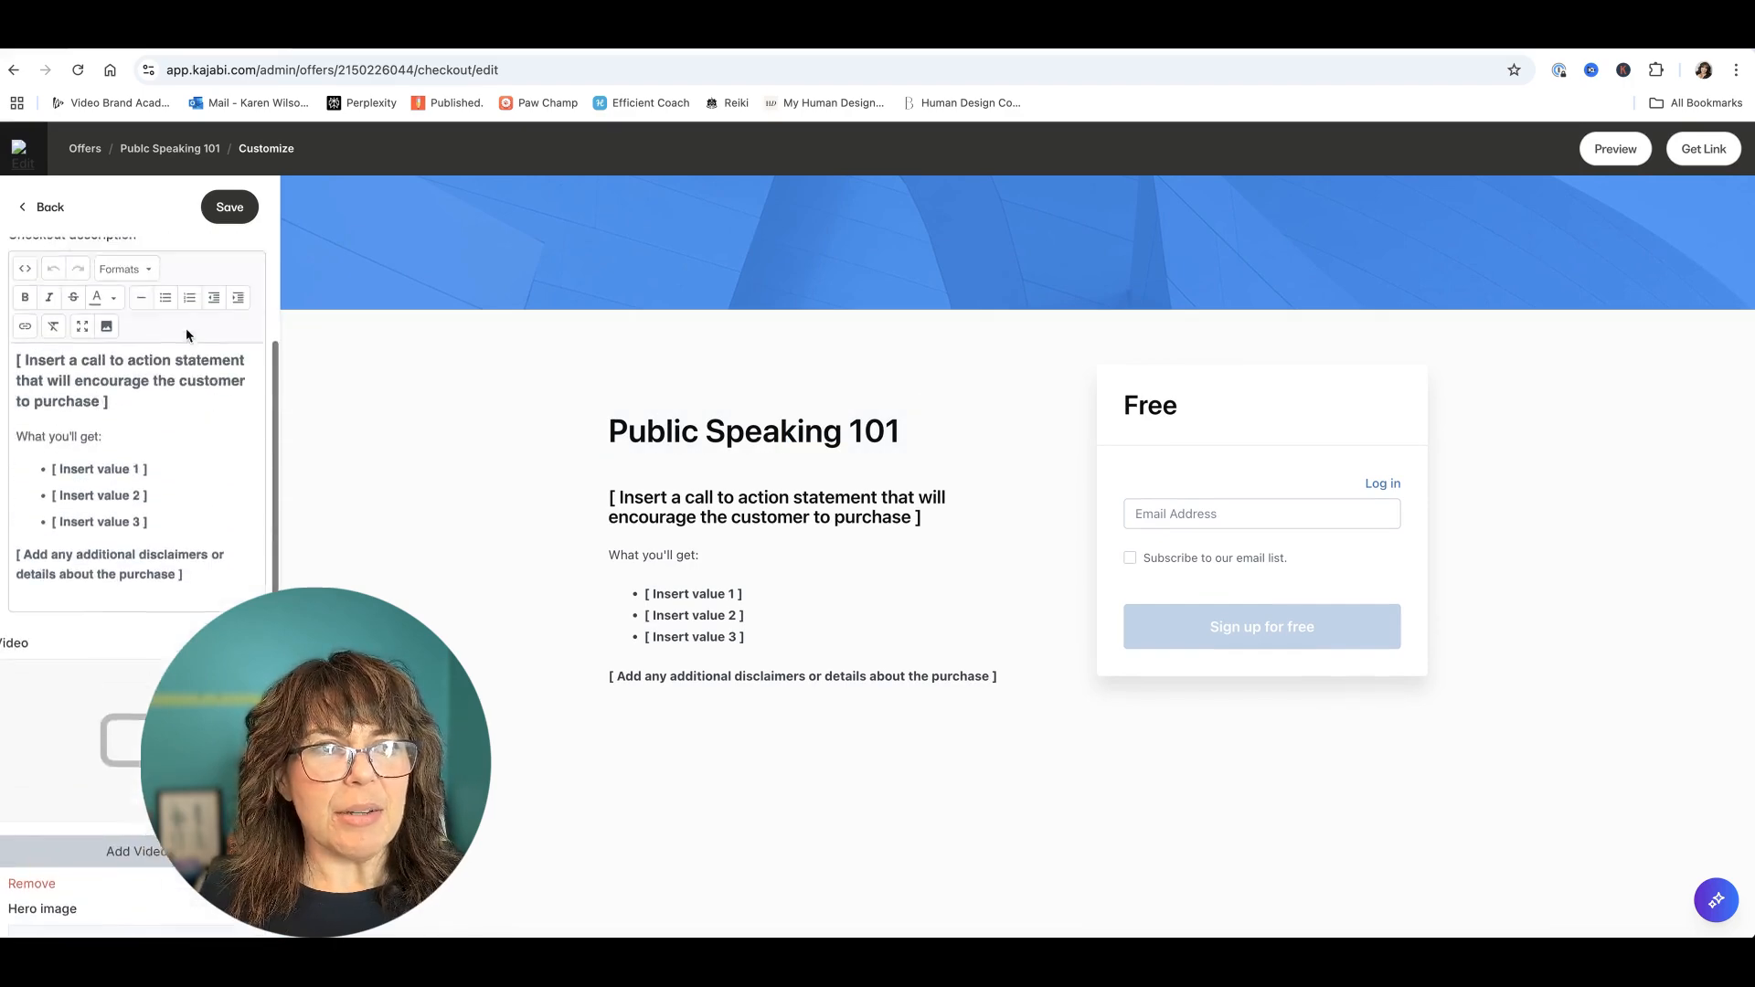
Step: In the checkout page's design settings, disable the banner image and save the change
{"action": "left_click", "coordinate": [27, 208]}
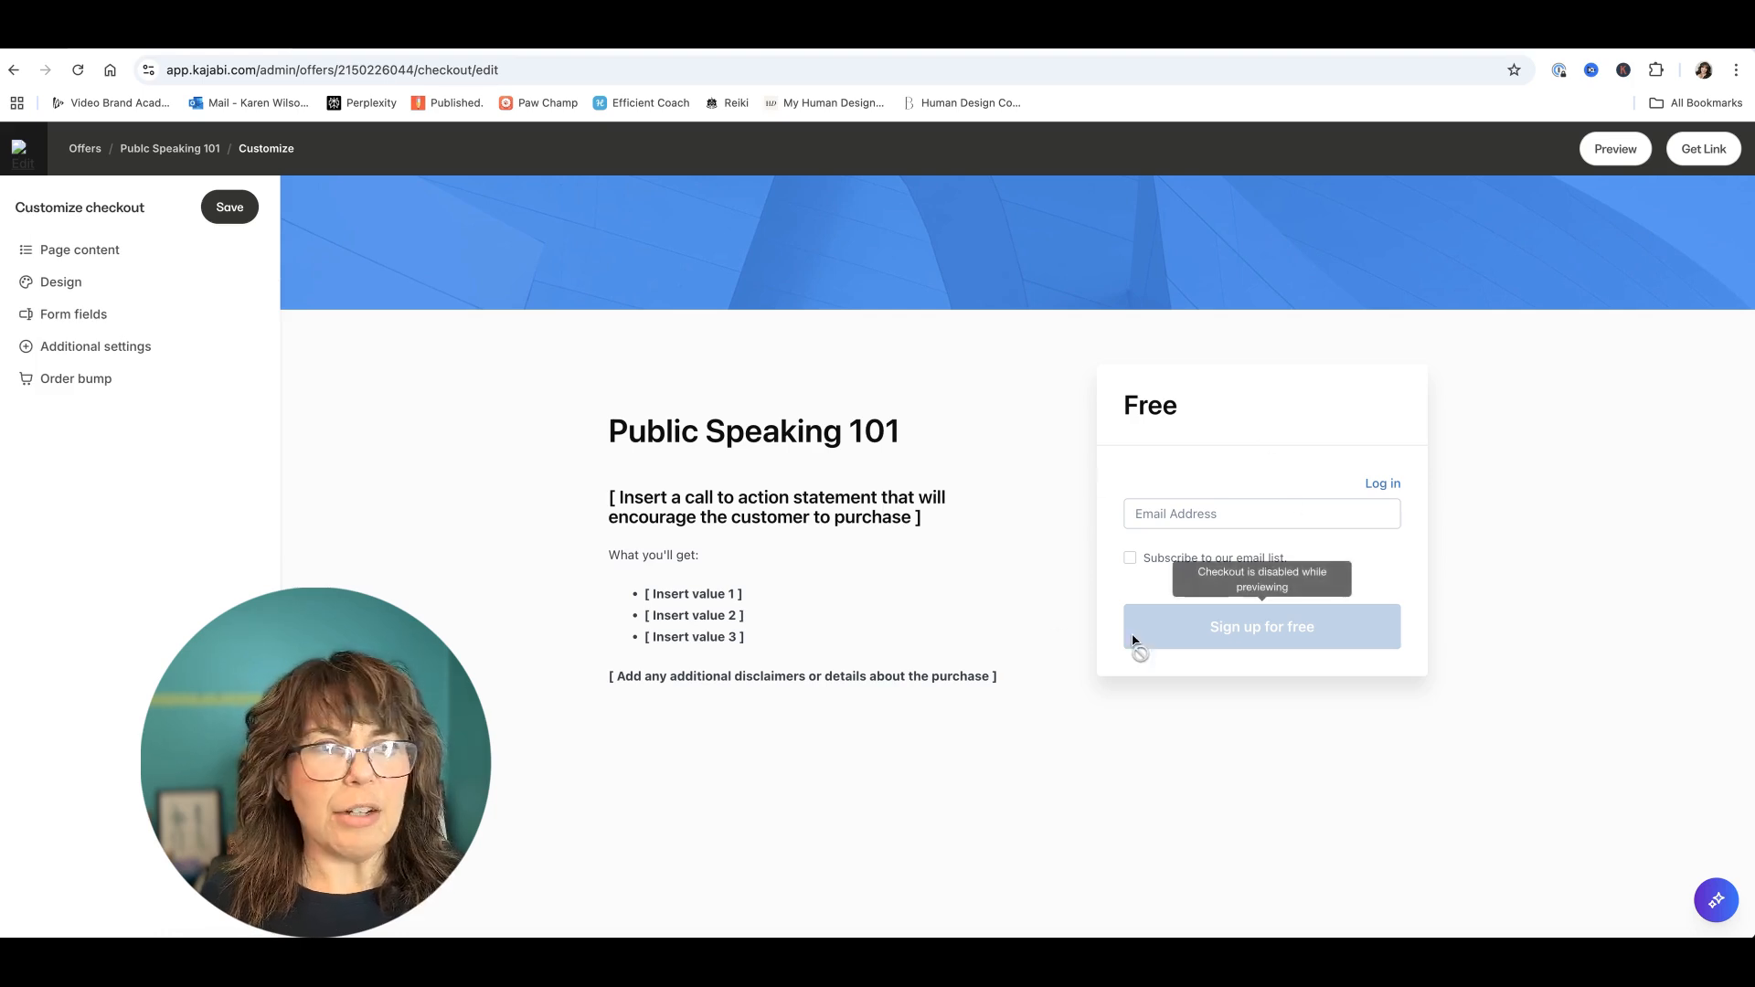
{"action": "left_click", "coordinate": [62, 284]}
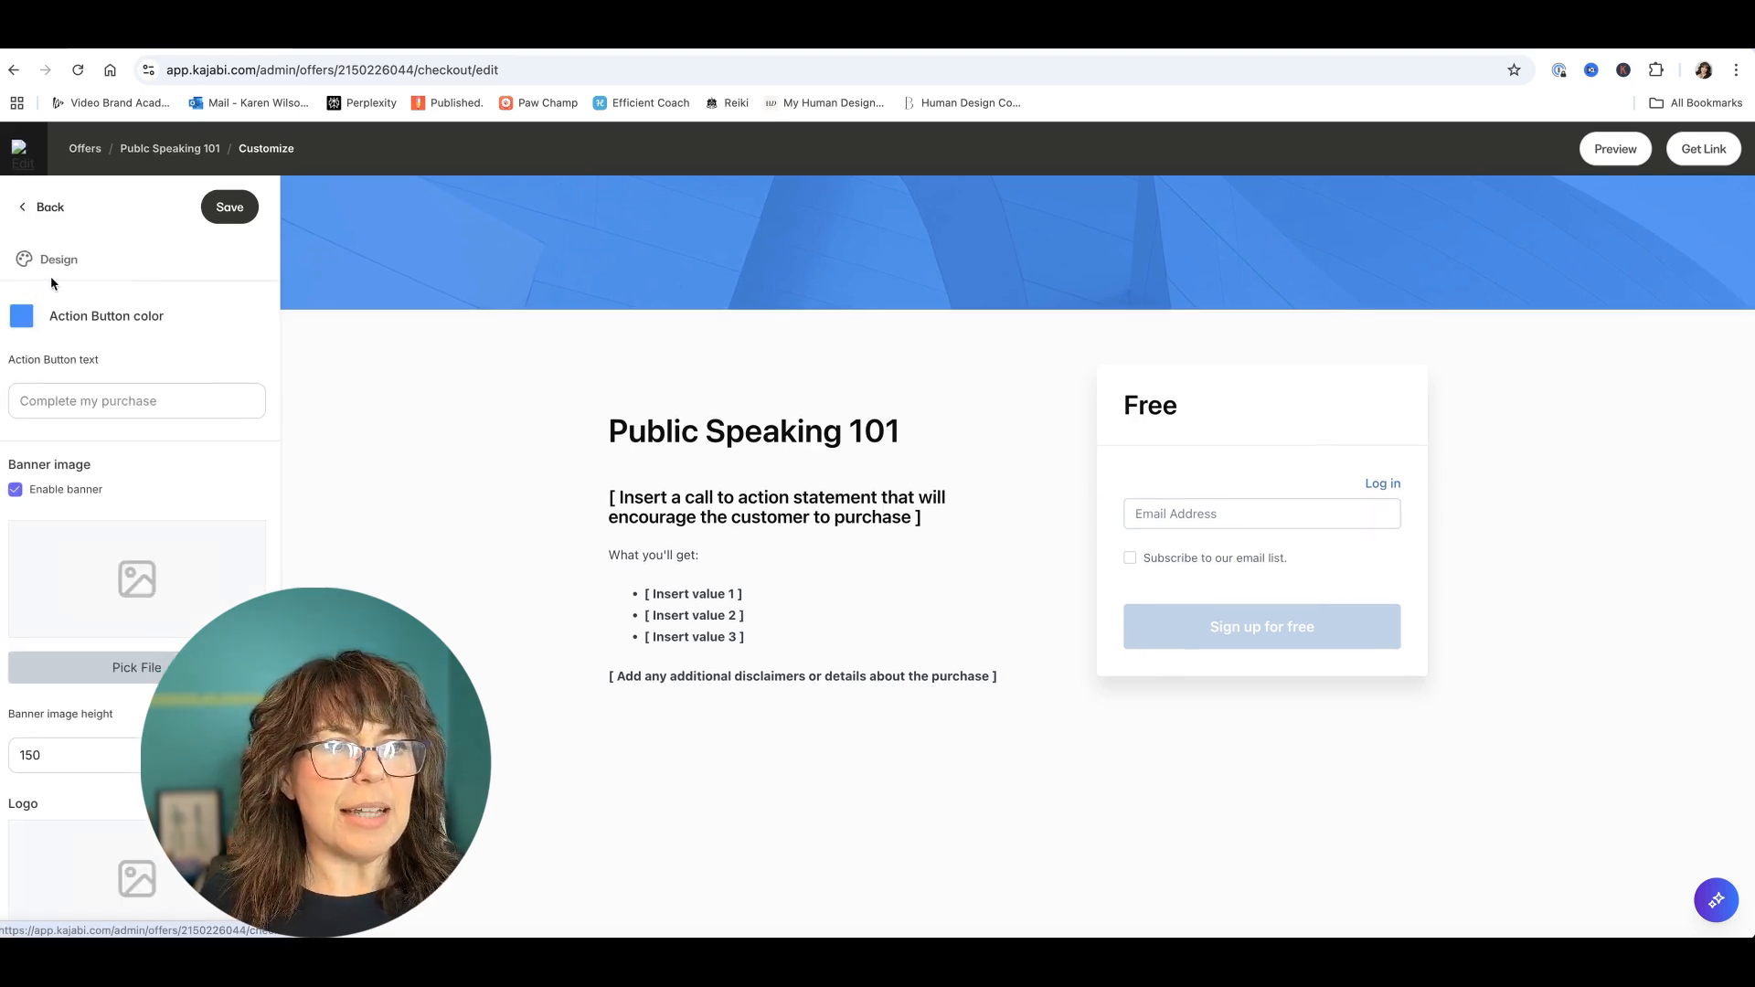
{"action": "left_click", "coordinate": [16, 489]}
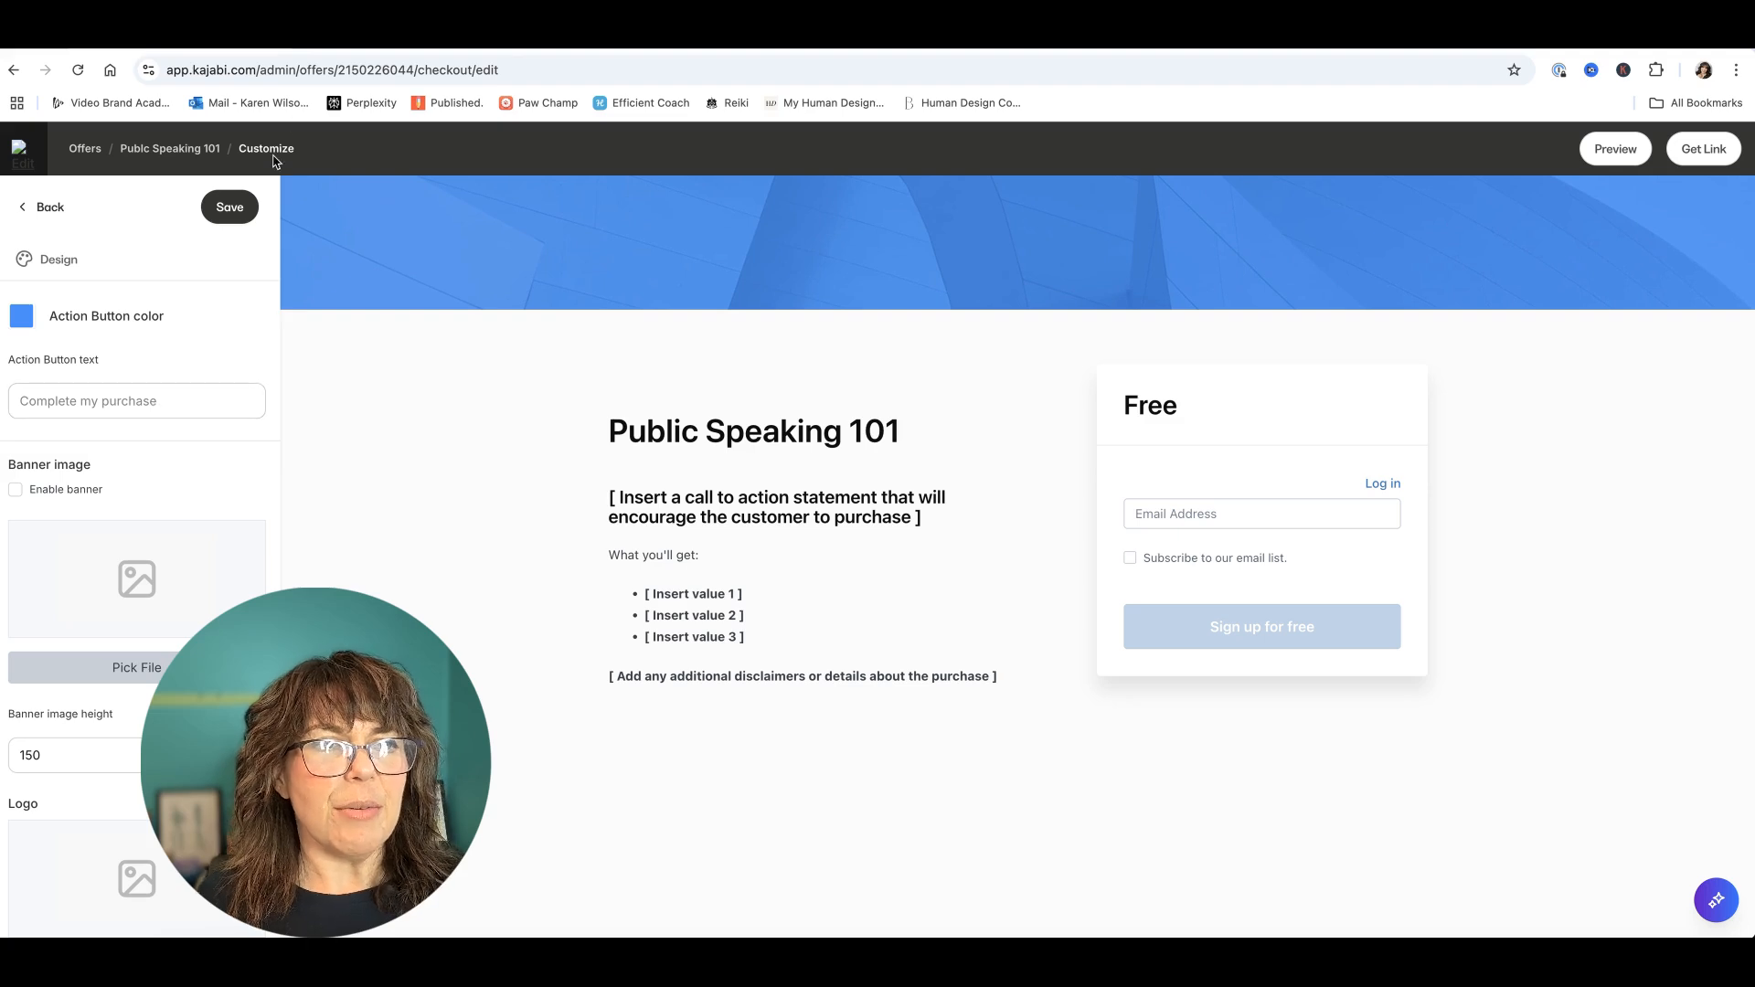
{"action": "left_click", "coordinate": [236, 209]}
{"action": "scroll", "coordinate": [165, 396], "scroll_direction": "down", "scroll_amount": 2}
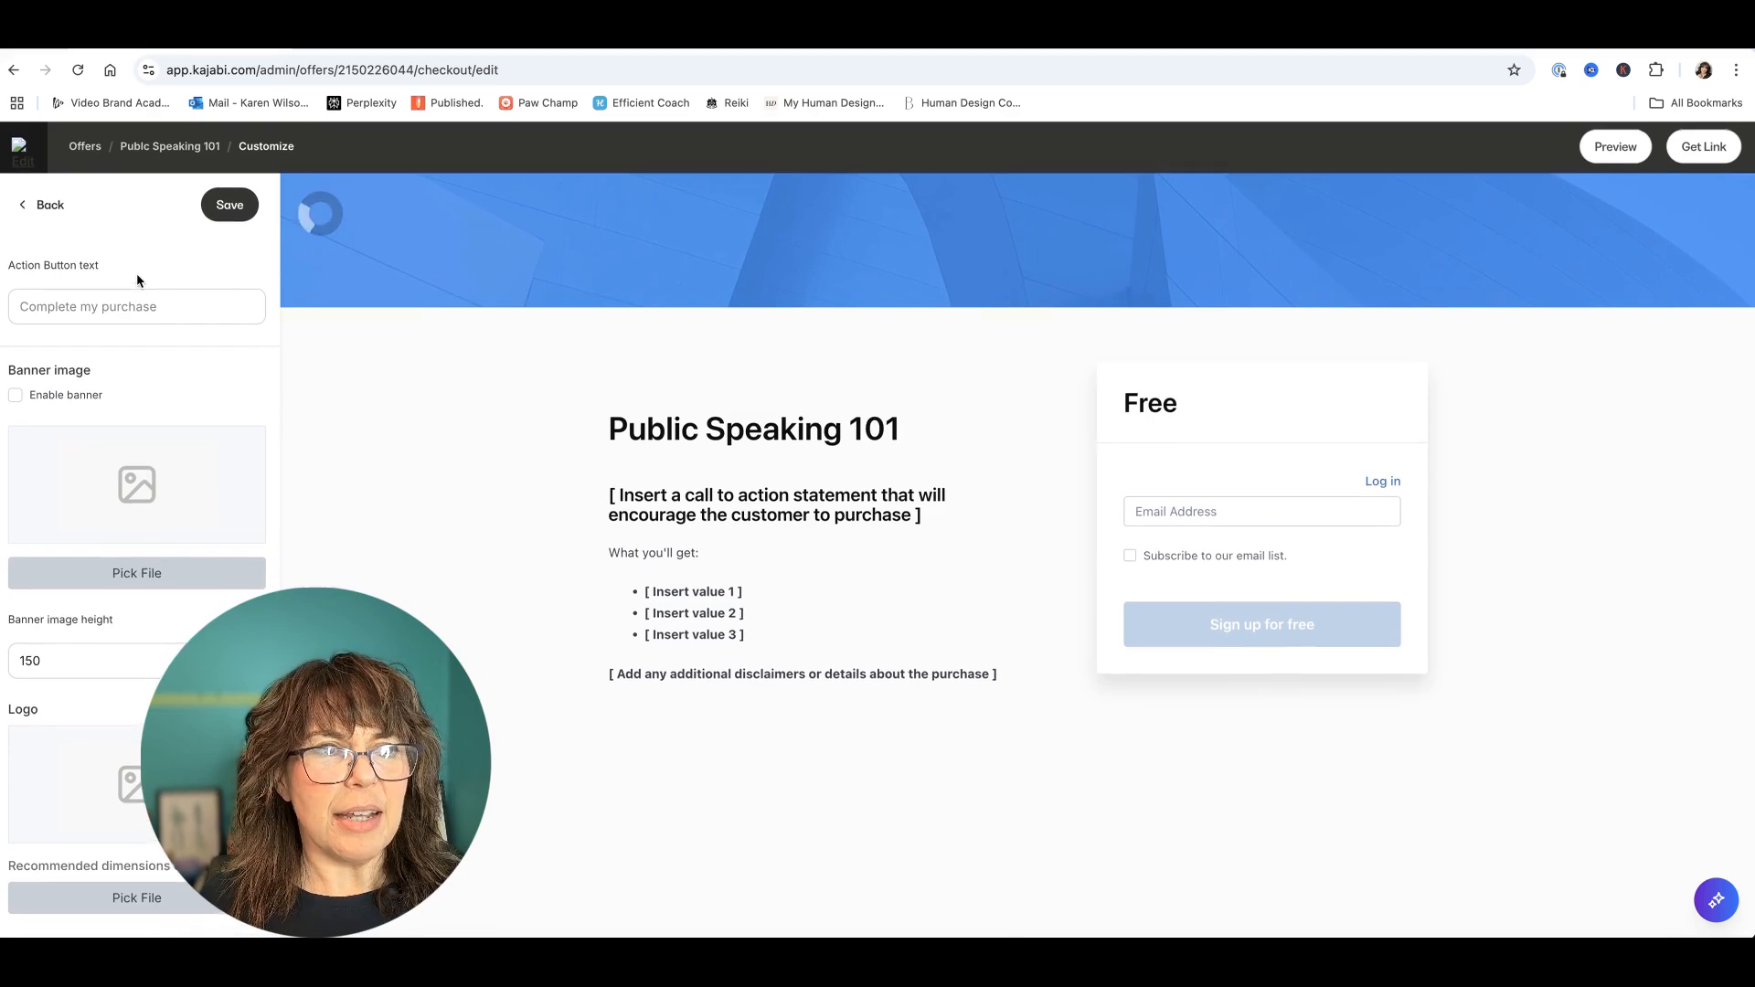
{"action": "left_click", "coordinate": [42, 209]}
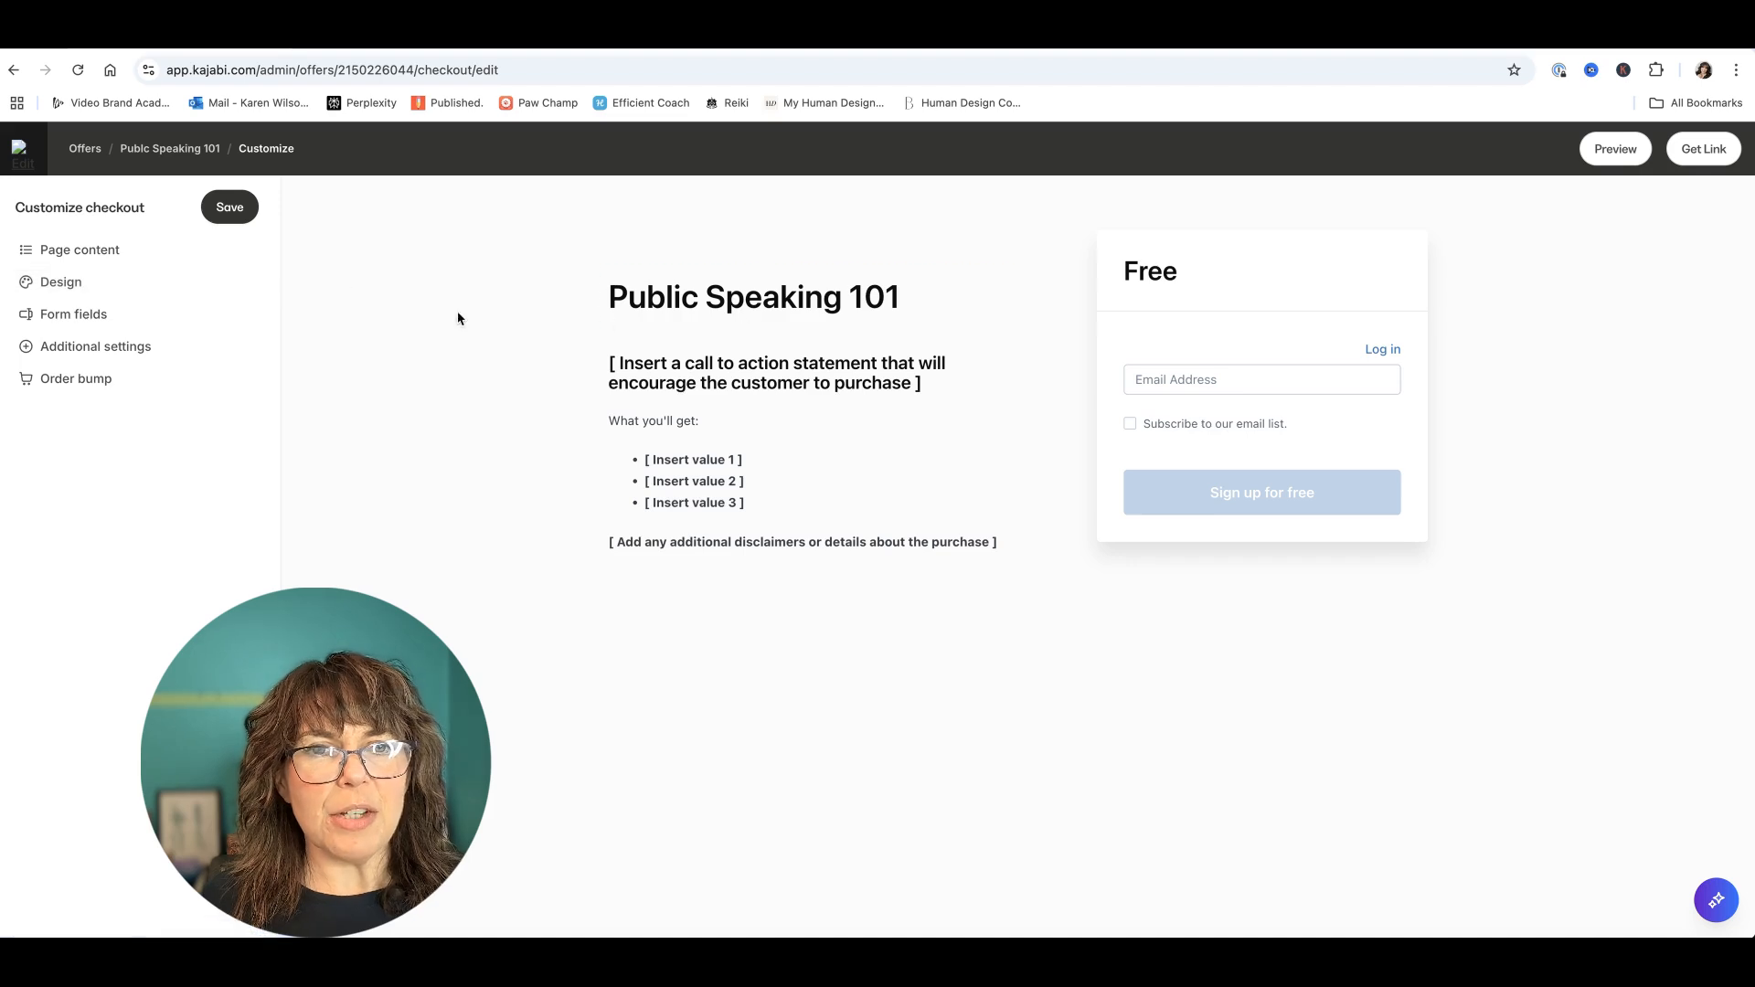
Step: Enable name collection in the checkout form fields, then return to the checkout customization overview
{"action": "left_click", "coordinate": [79, 313]}
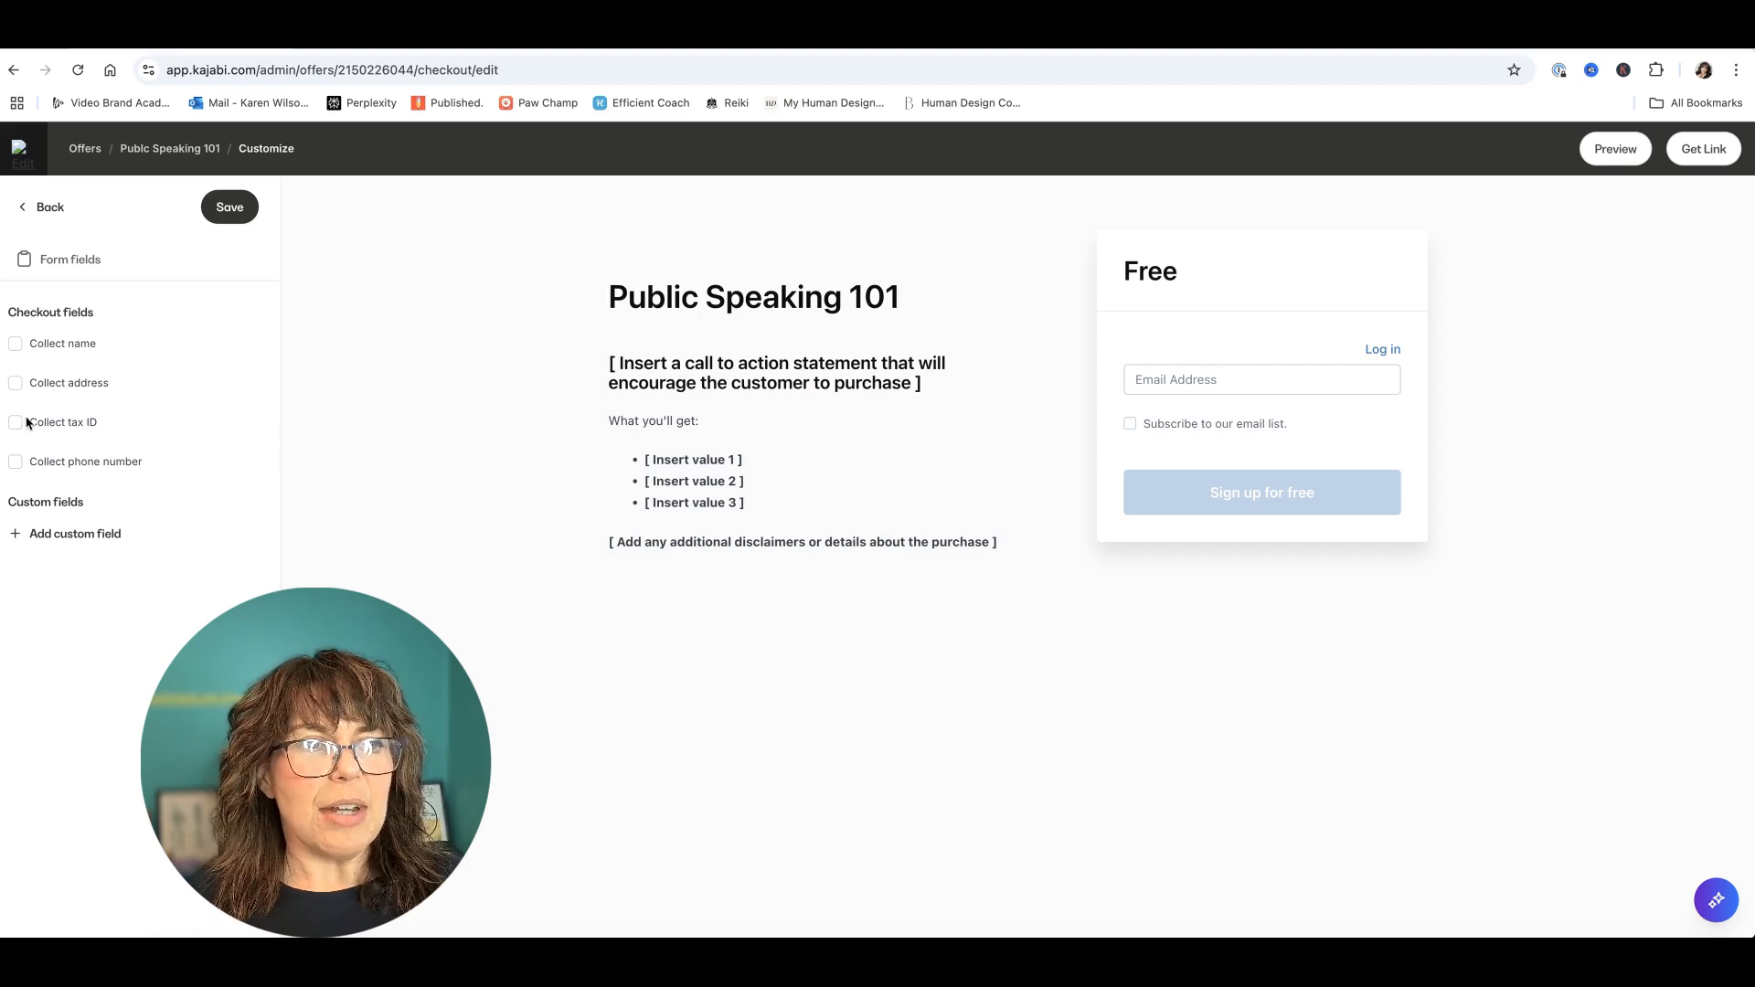
{"action": "left_click", "coordinate": [15, 345]}
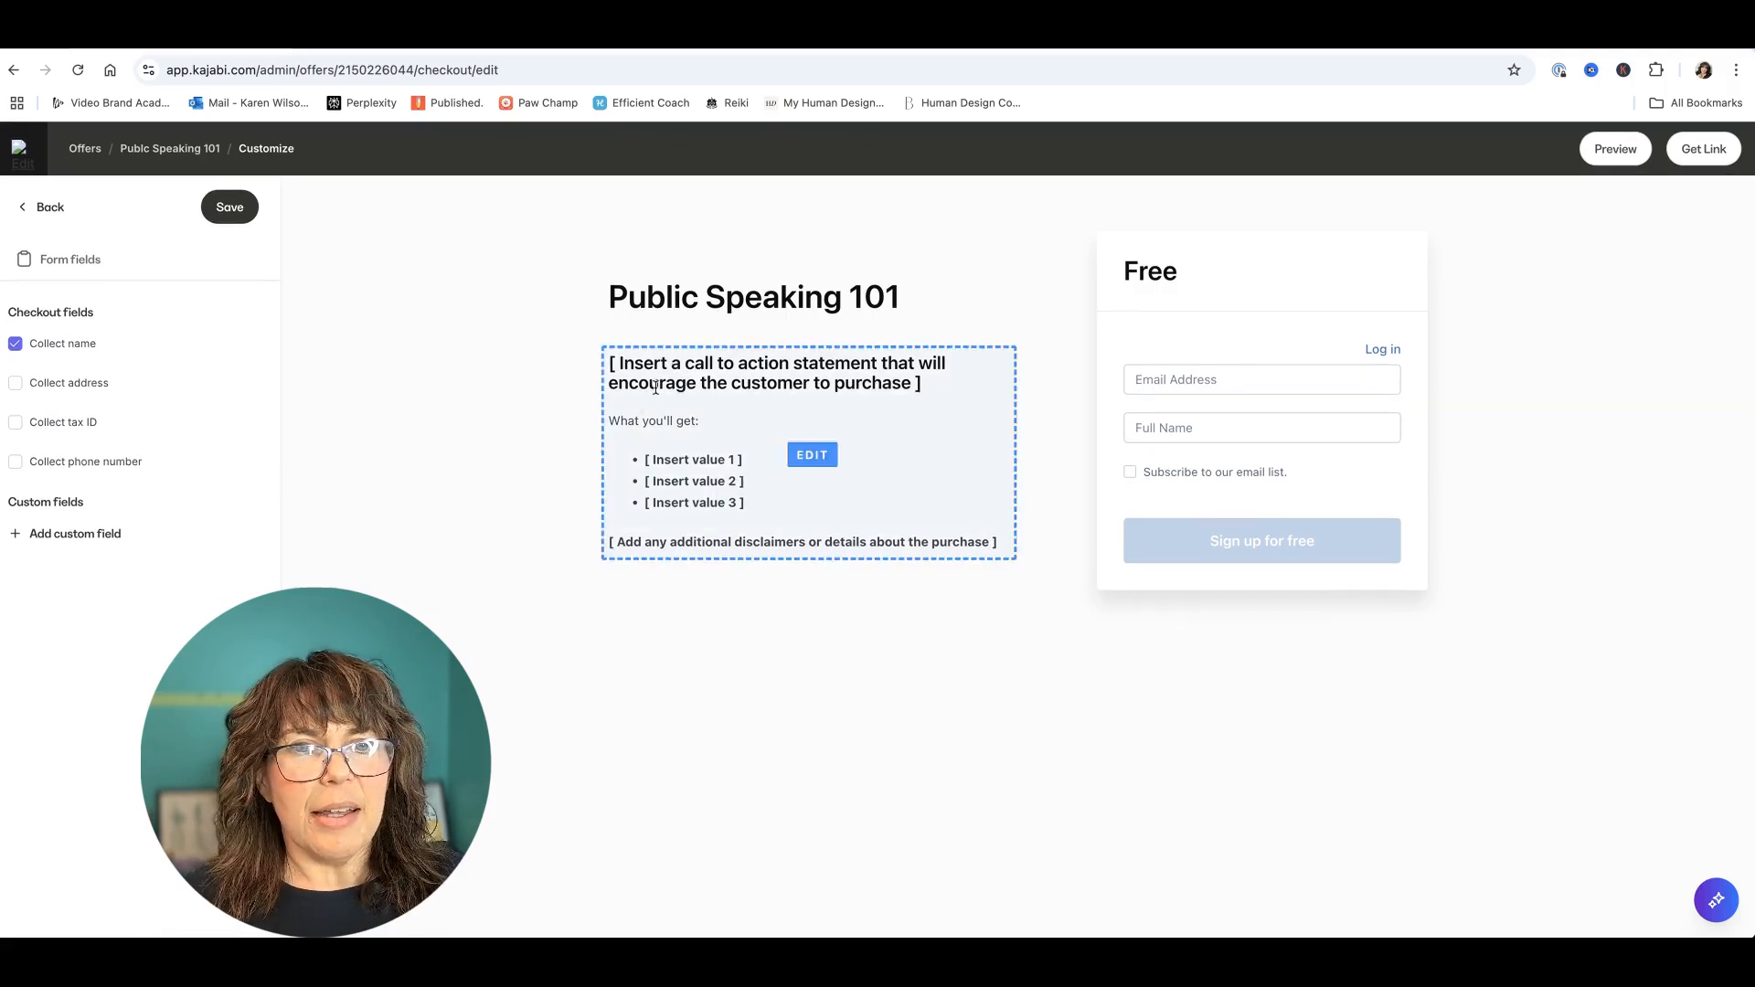
{"action": "left_click", "coordinate": [804, 419]}
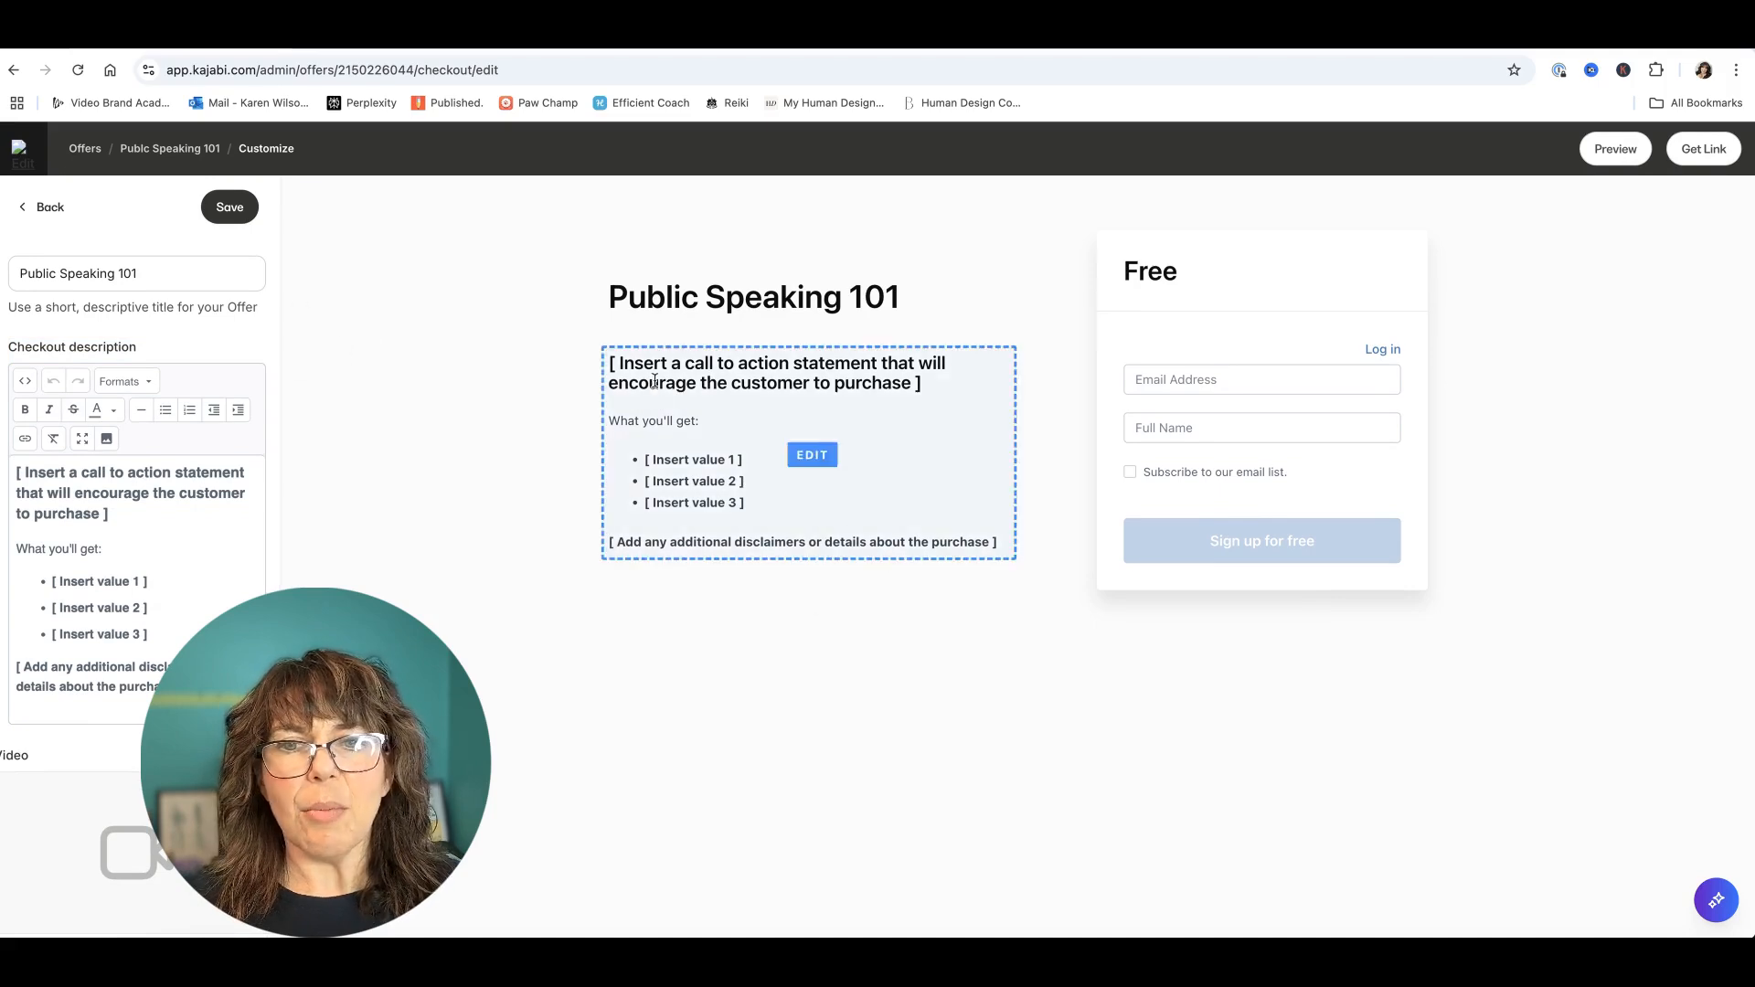
{"action": "left_click", "coordinate": [23, 206]}
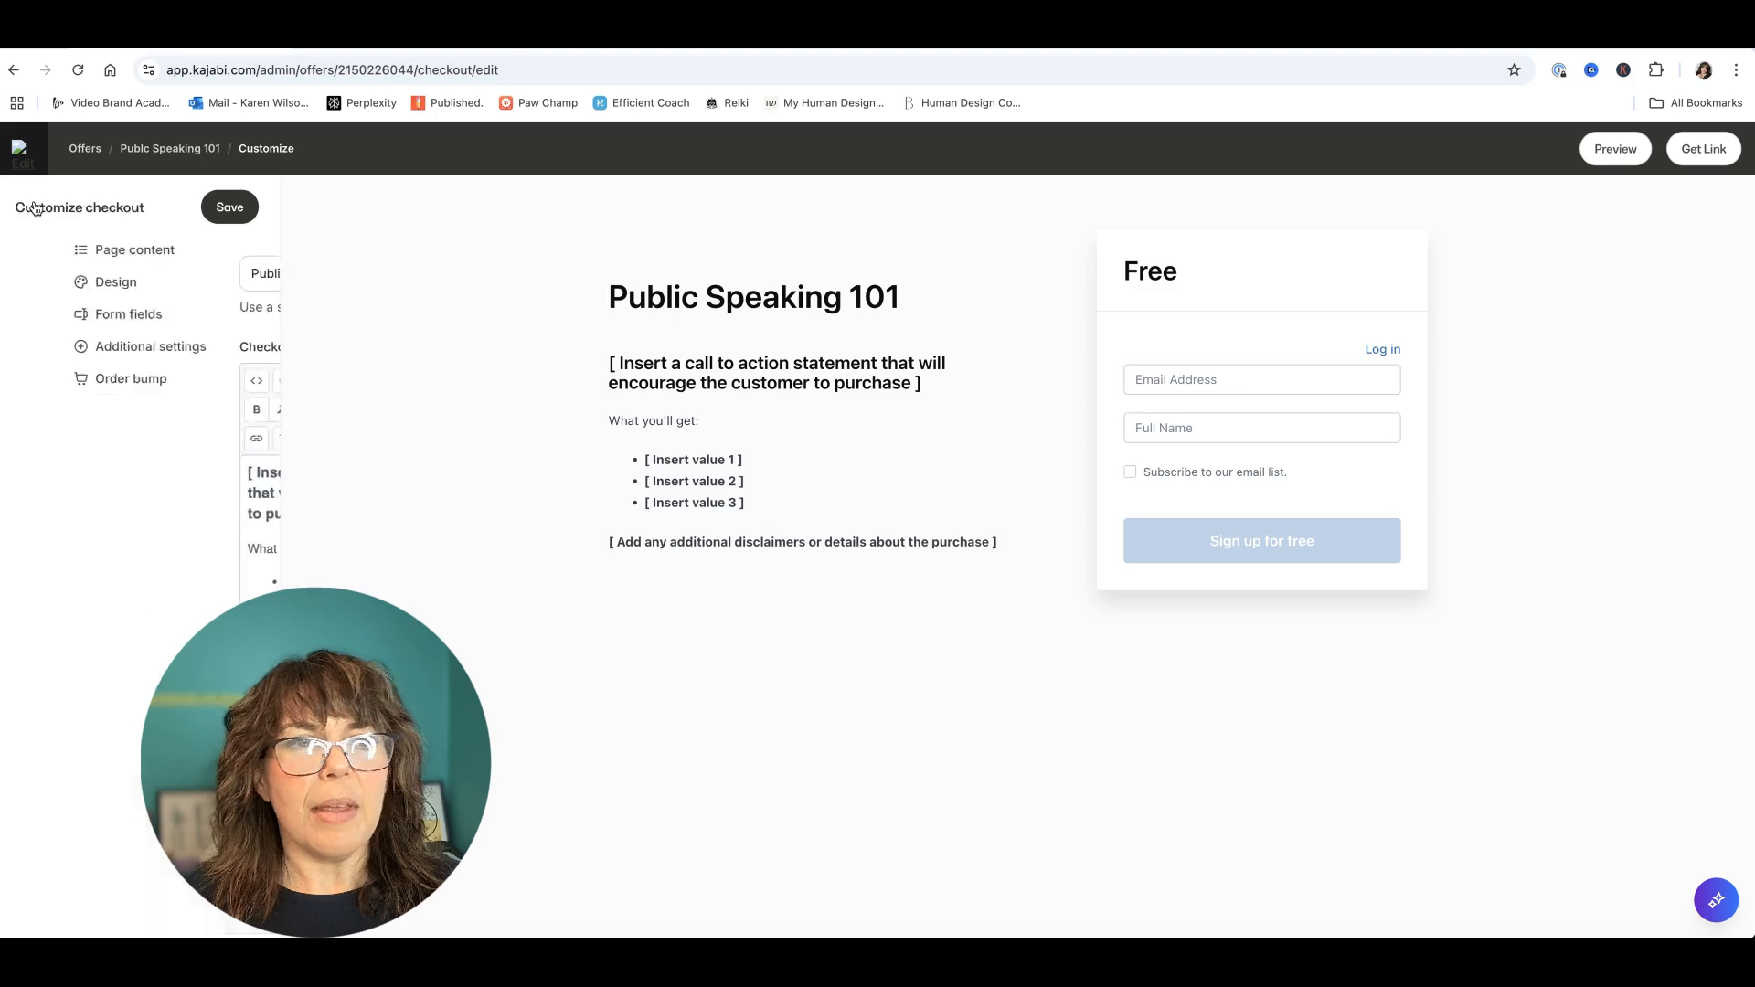
Step: Select the "On on one" offer as the checkout's order bump
{"action": "left_click", "coordinate": [239, 390]}
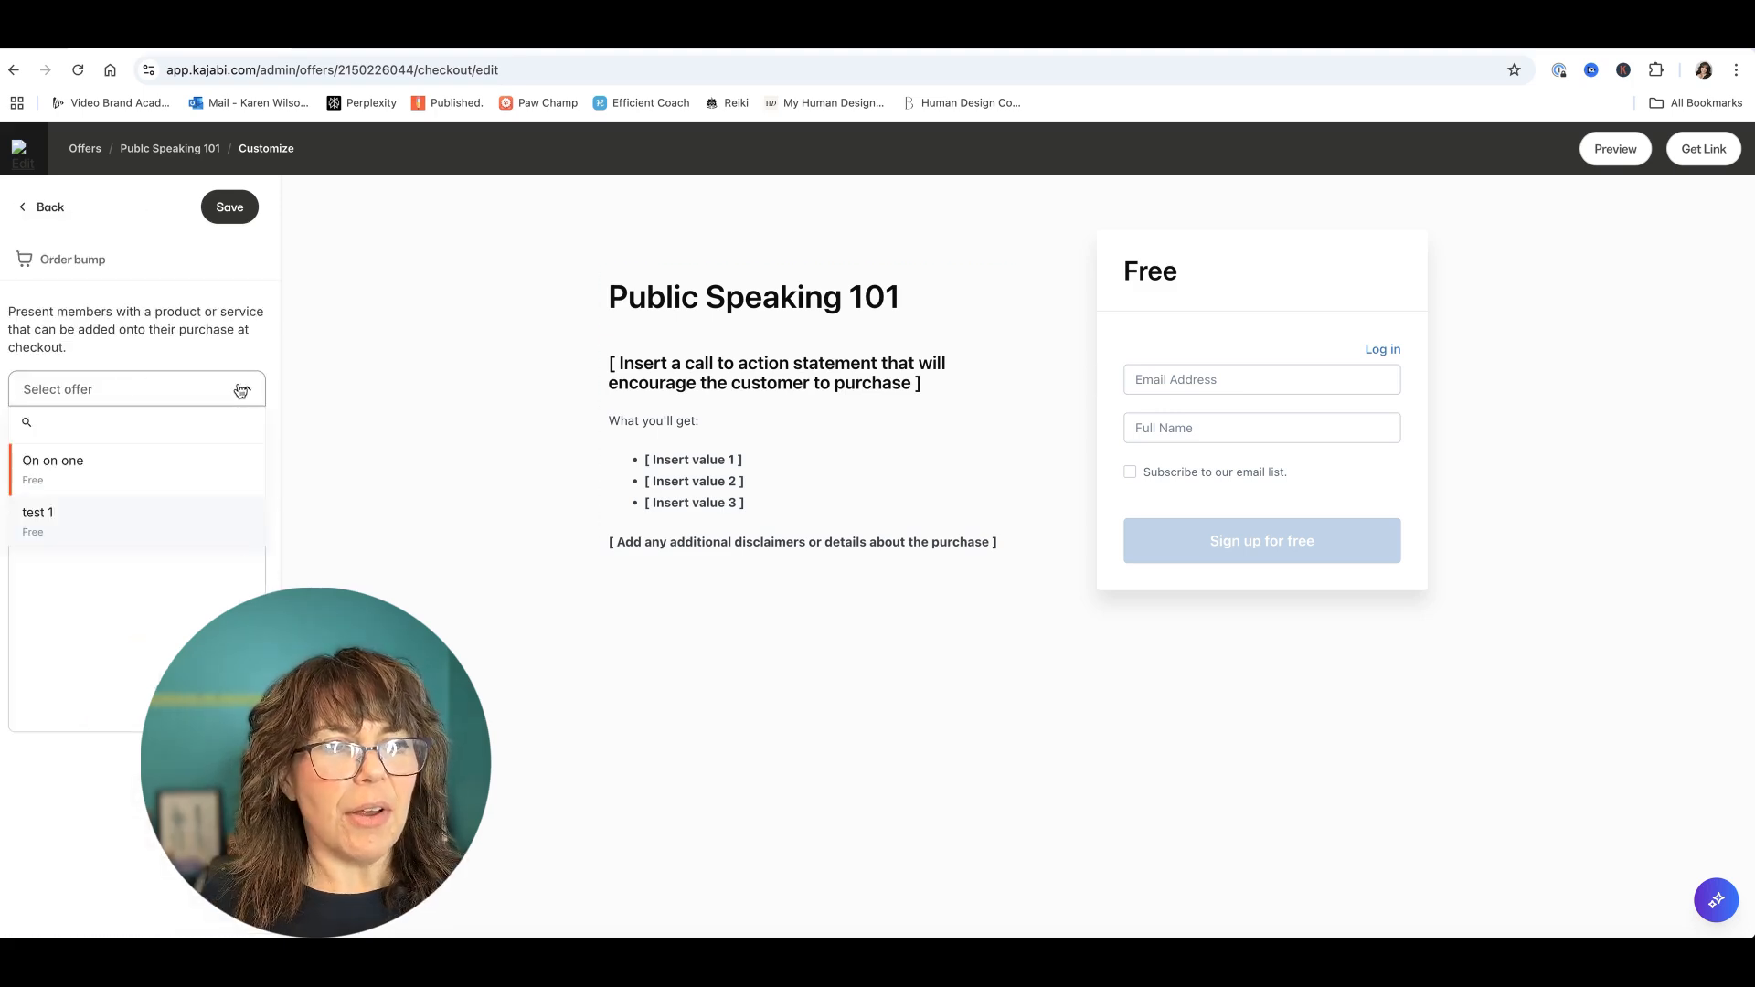
{"action": "left_click", "coordinate": [180, 467]}
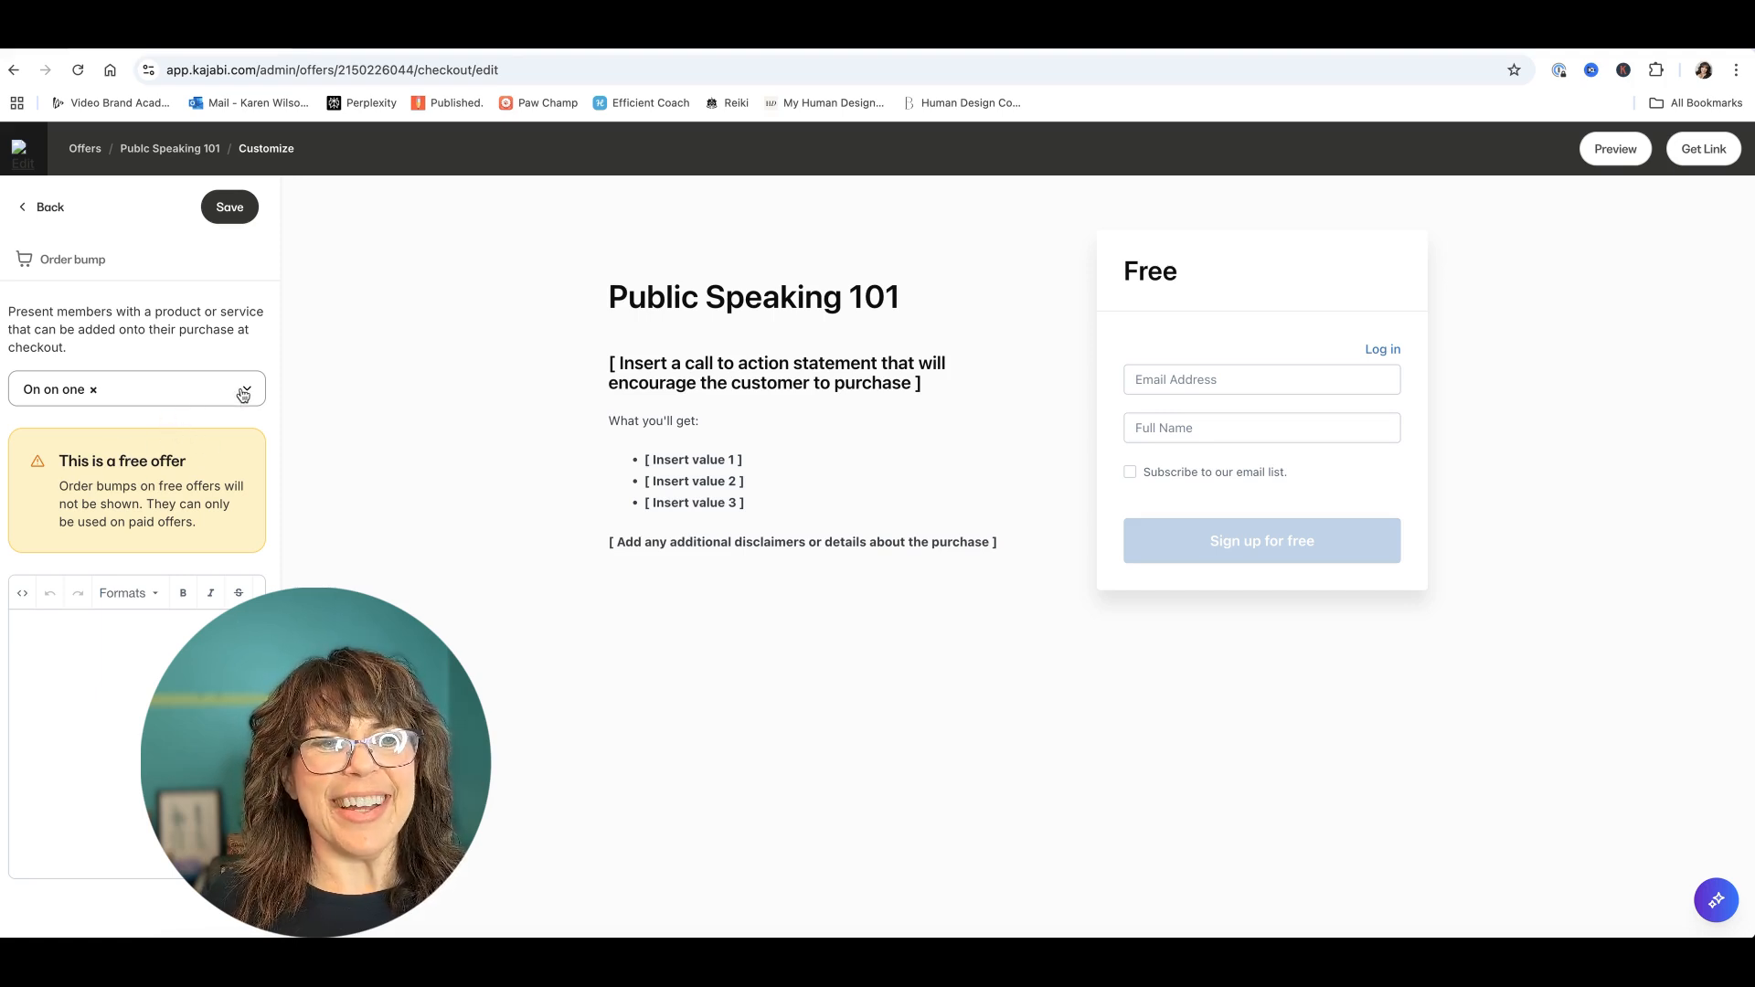
{"action": "left_click", "coordinate": [51, 208]}
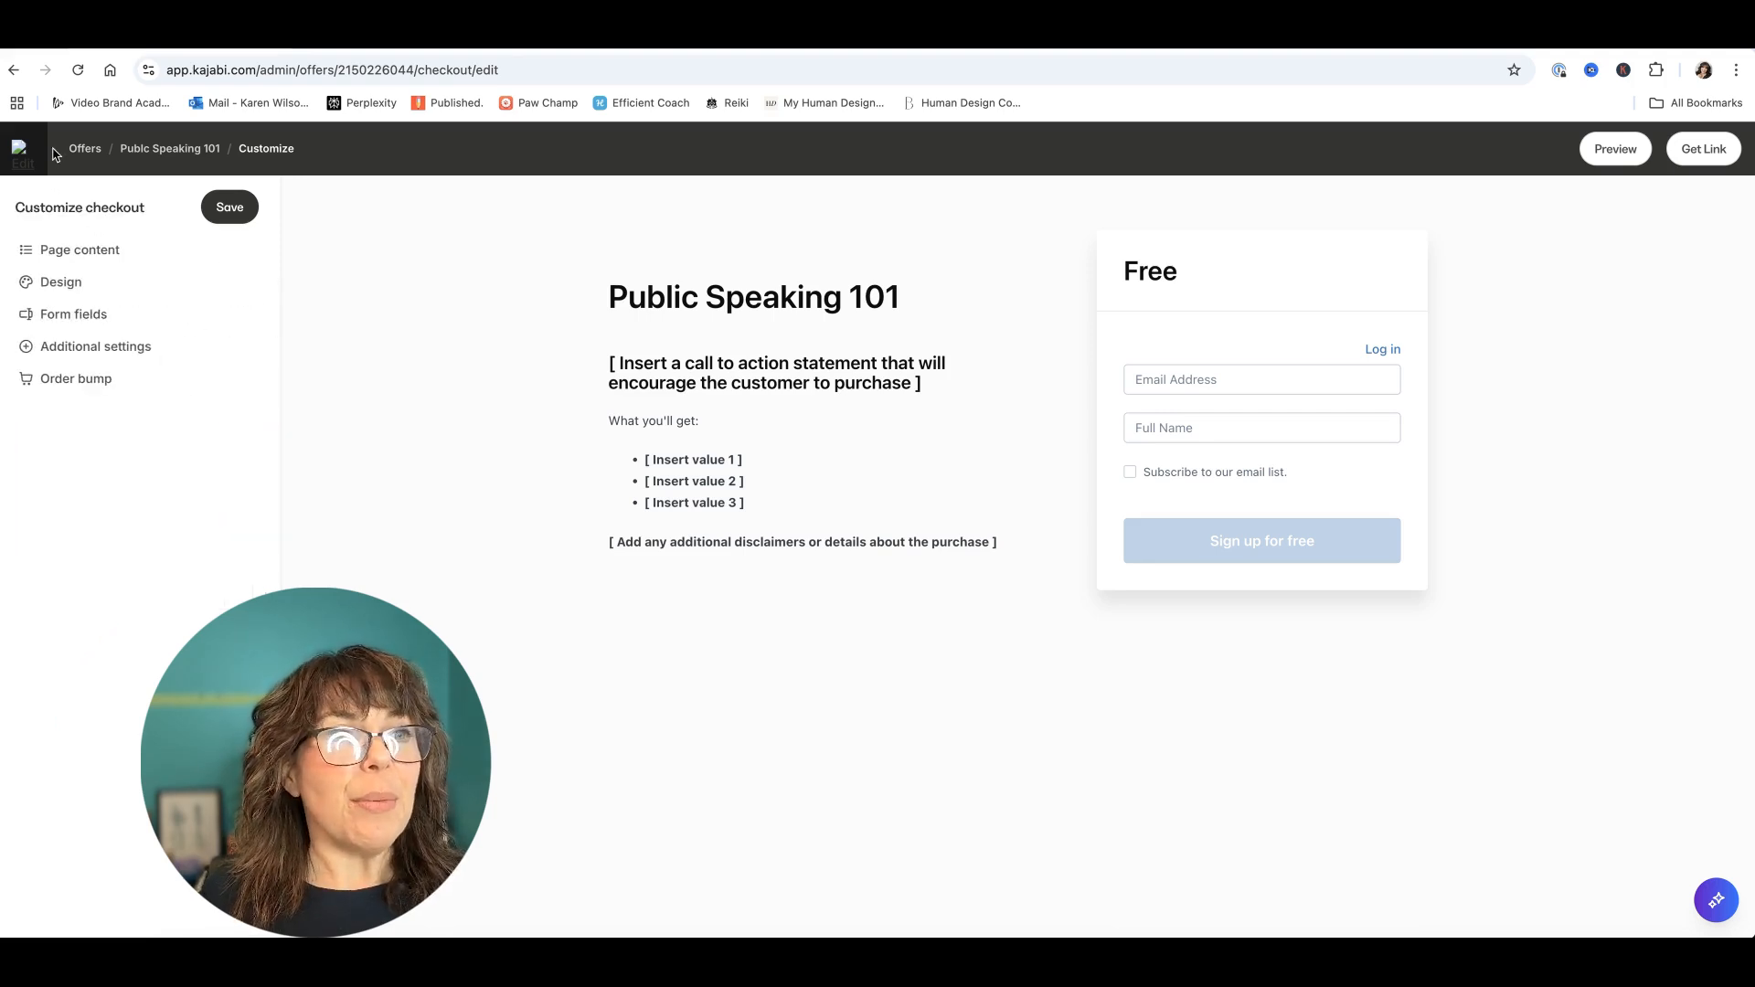
Step: Leave the checkout editor and open the "Publc Speaking 101 Presale Landing Page" from the website's landing pages
{"action": "left_click", "coordinate": [13, 71]}
{"action": "left_click", "coordinate": [998, 305]}
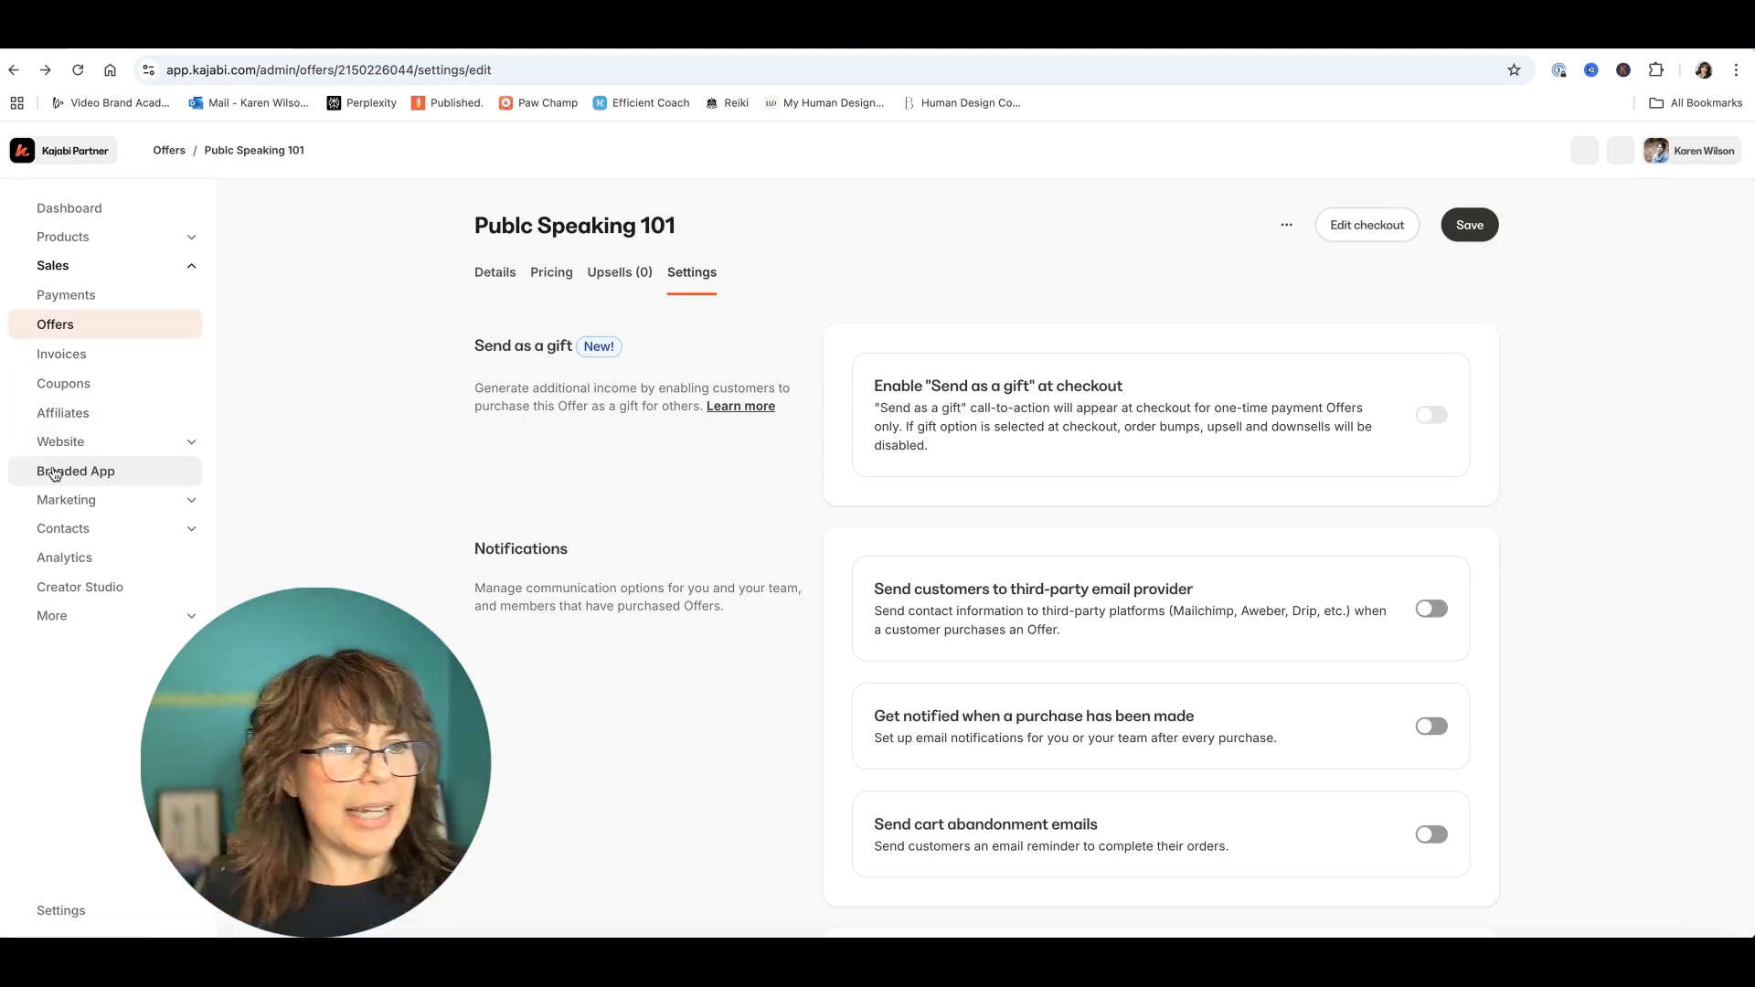
{"action": "left_click", "coordinate": [79, 274]}
{"action": "left_click", "coordinate": [57, 268]}
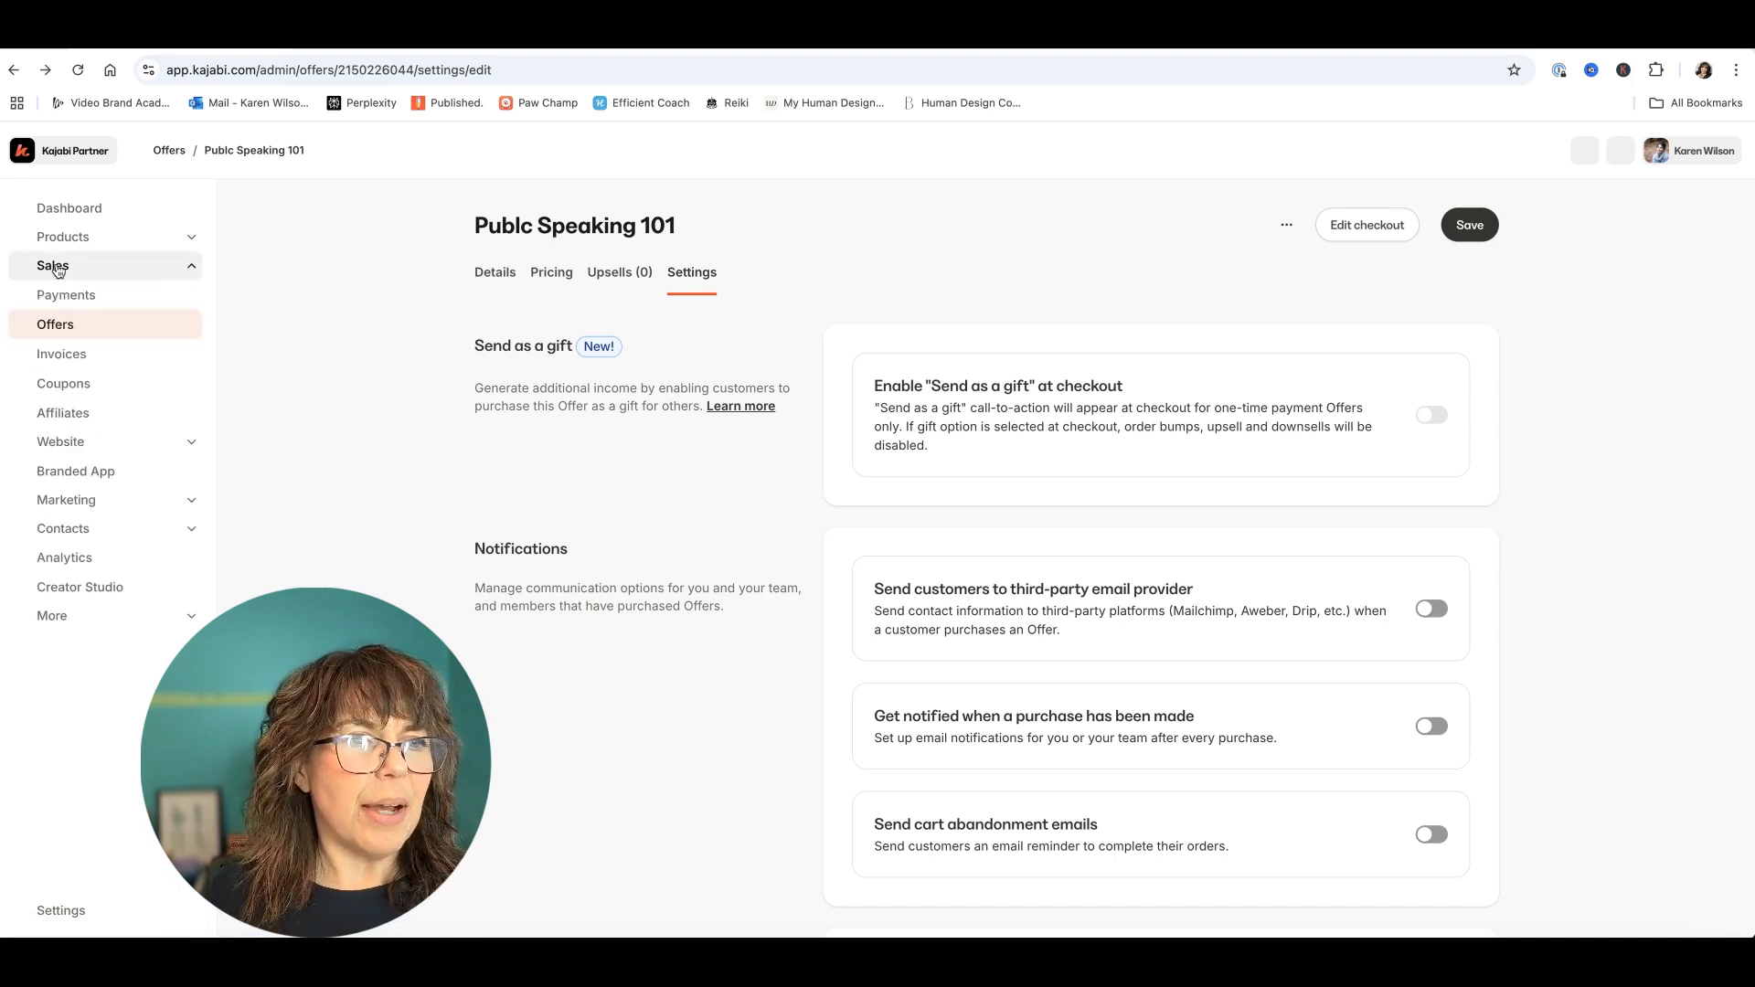
{"action": "left_click", "coordinate": [93, 448]}
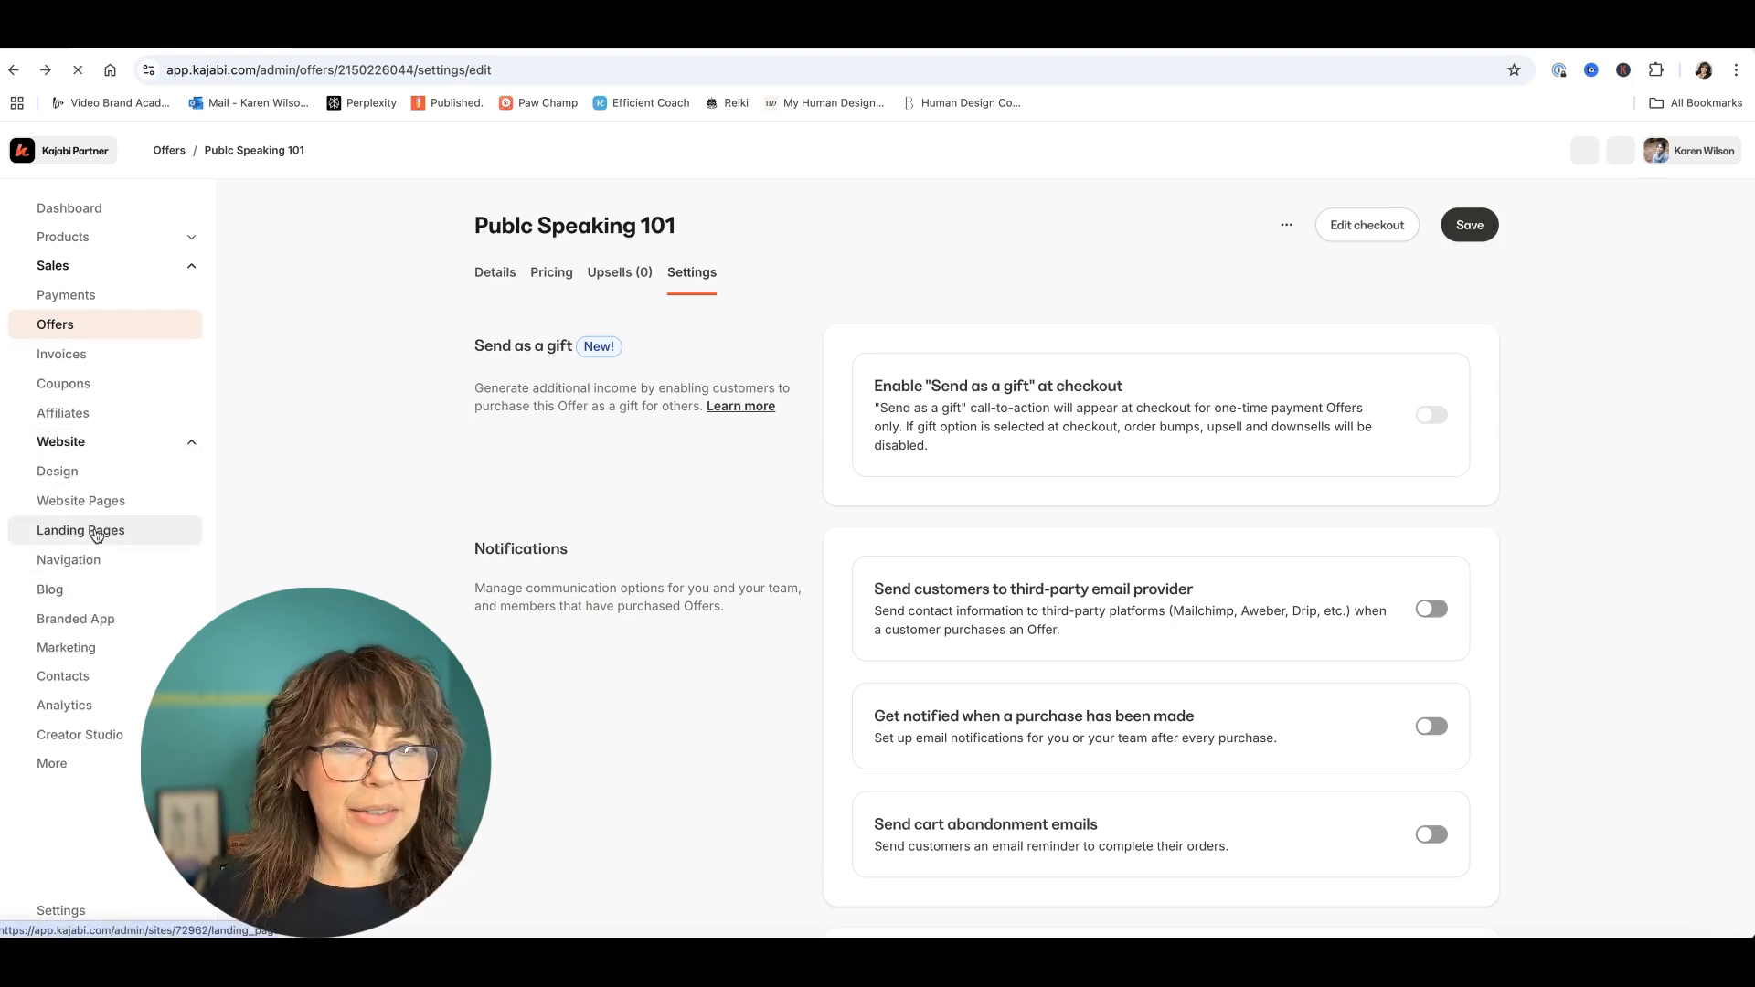
{"action": "left_click", "coordinate": [95, 532]}
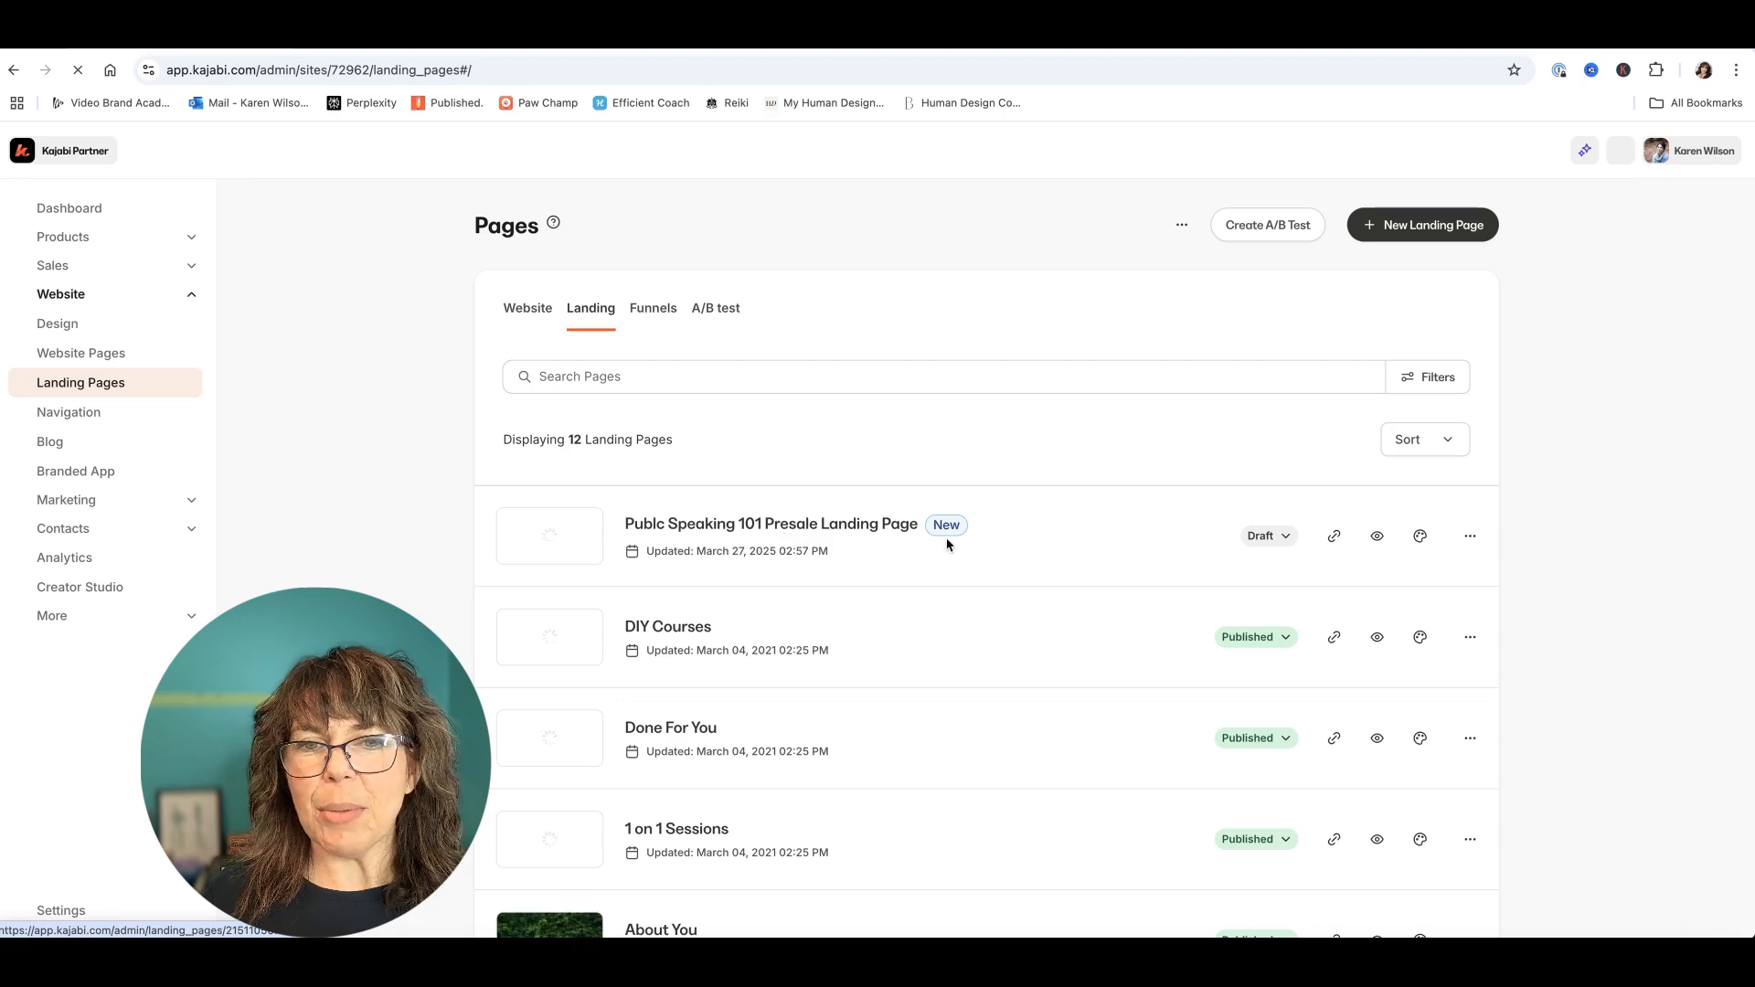
{"action": "left_click", "coordinate": [807, 535]}
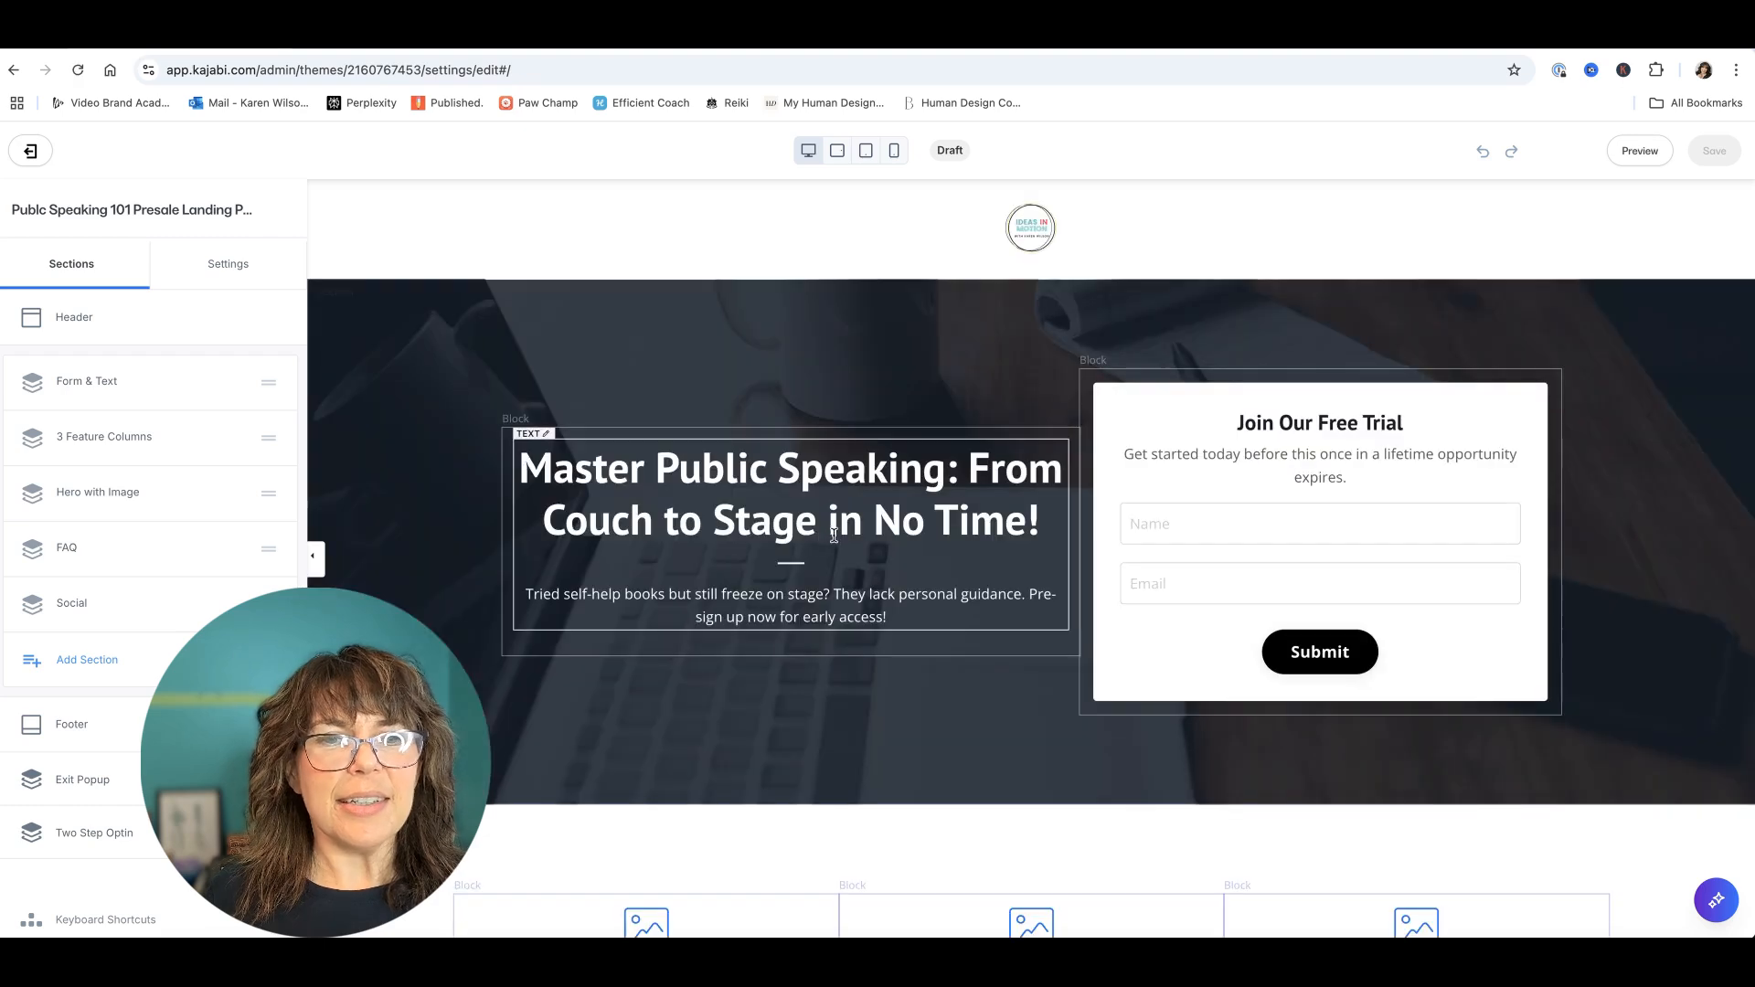
Step: Examine the presale landing page's sign-up form, feature columns, hero and FAQ sections down to the footer
{"action": "scroll", "coordinate": [732, 487], "scroll_direction": "down", "scroll_amount": 2}
{"action": "scroll", "coordinate": [734, 487], "scroll_direction": "down", "scroll_amount": 2}
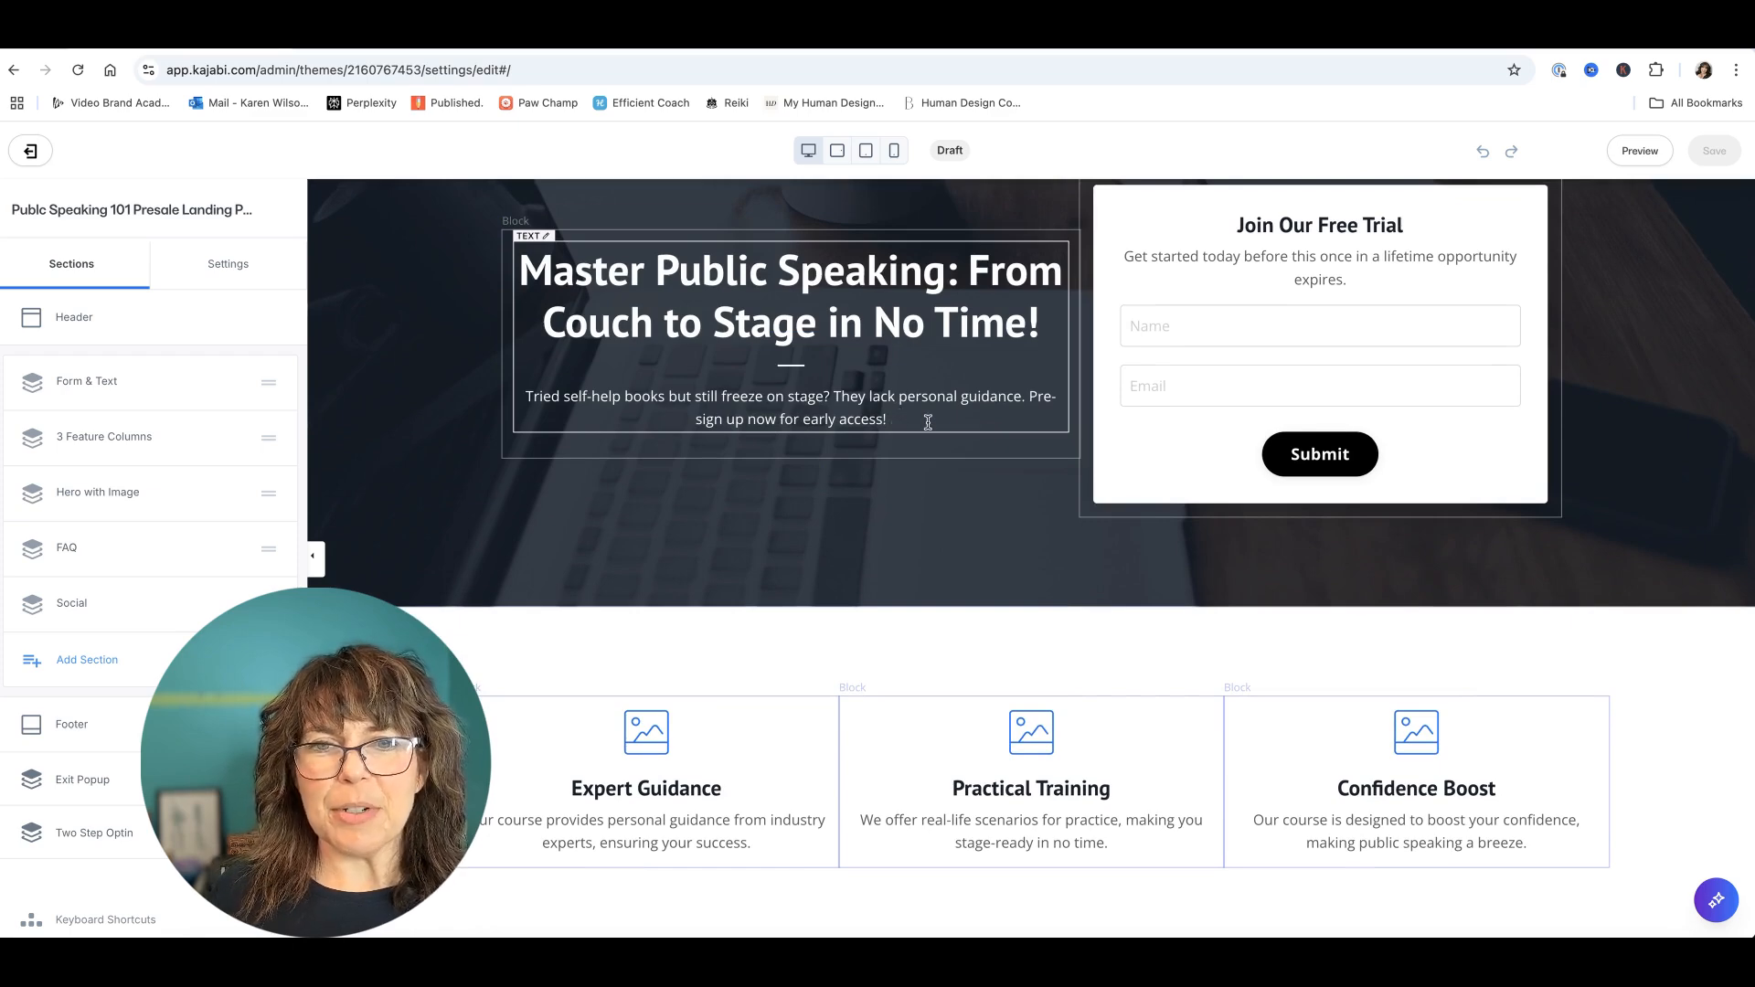
{"action": "scroll", "coordinate": [787, 475], "scroll_direction": "down", "scroll_amount": 1}
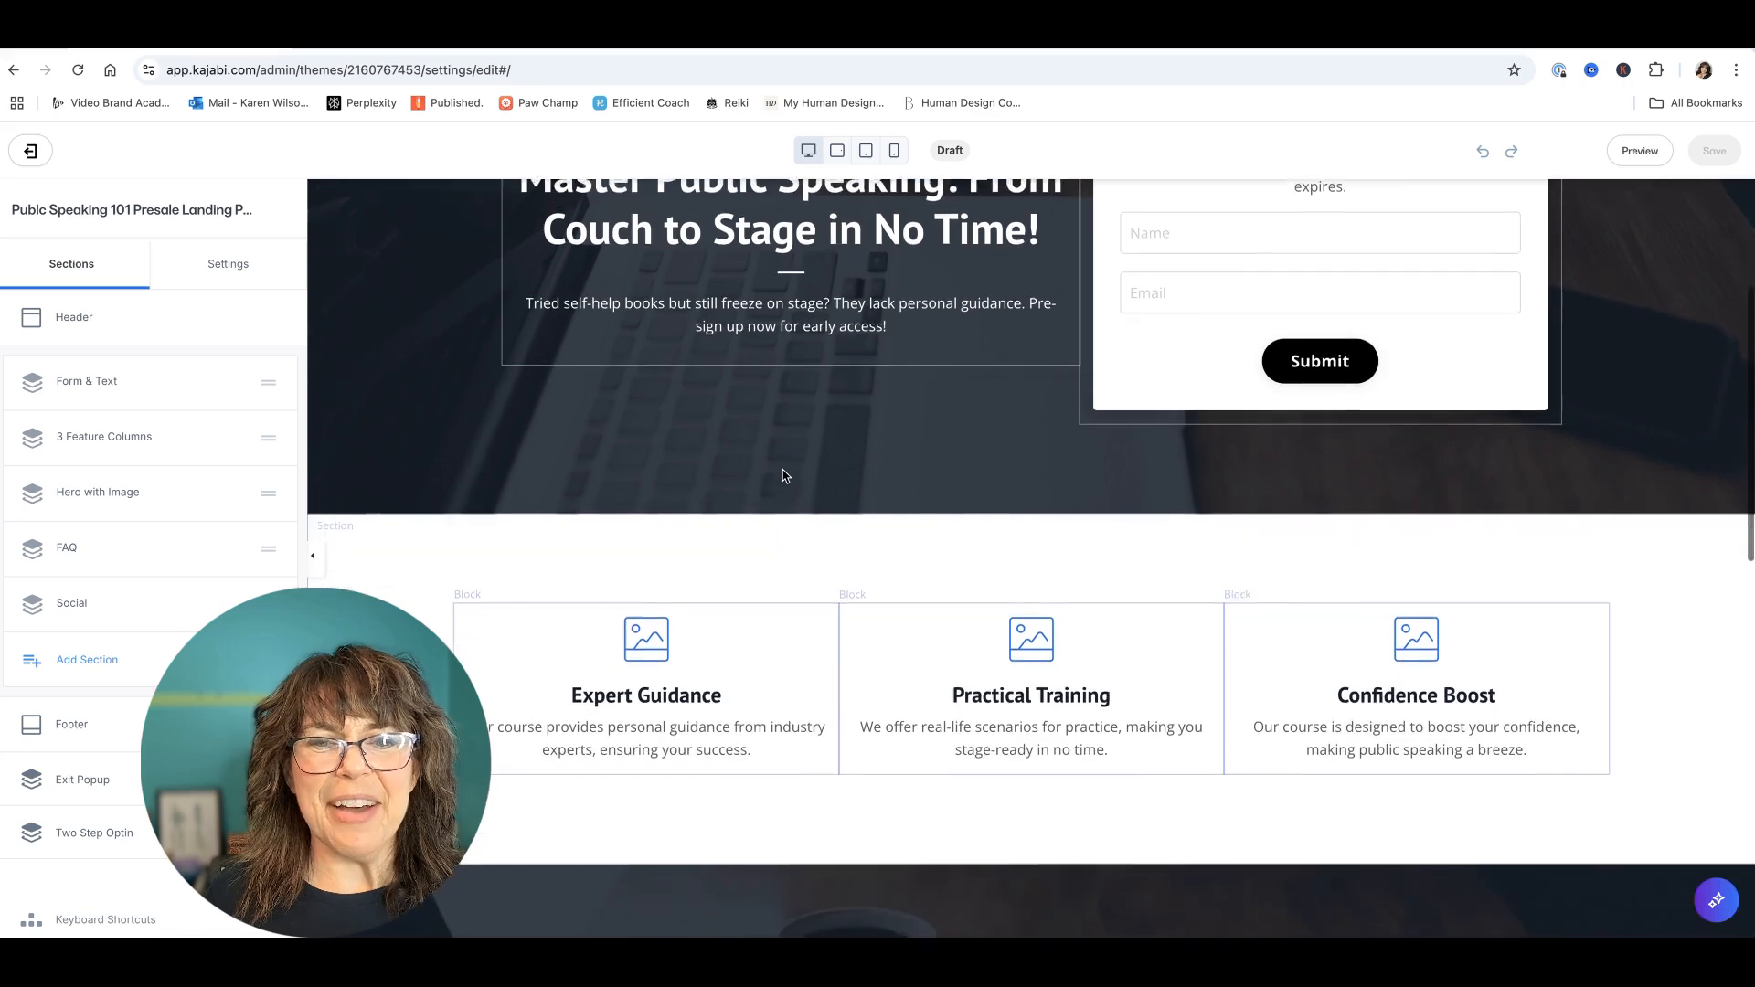
{"action": "scroll", "coordinate": [785, 475], "scroll_direction": "down", "scroll_amount": 1}
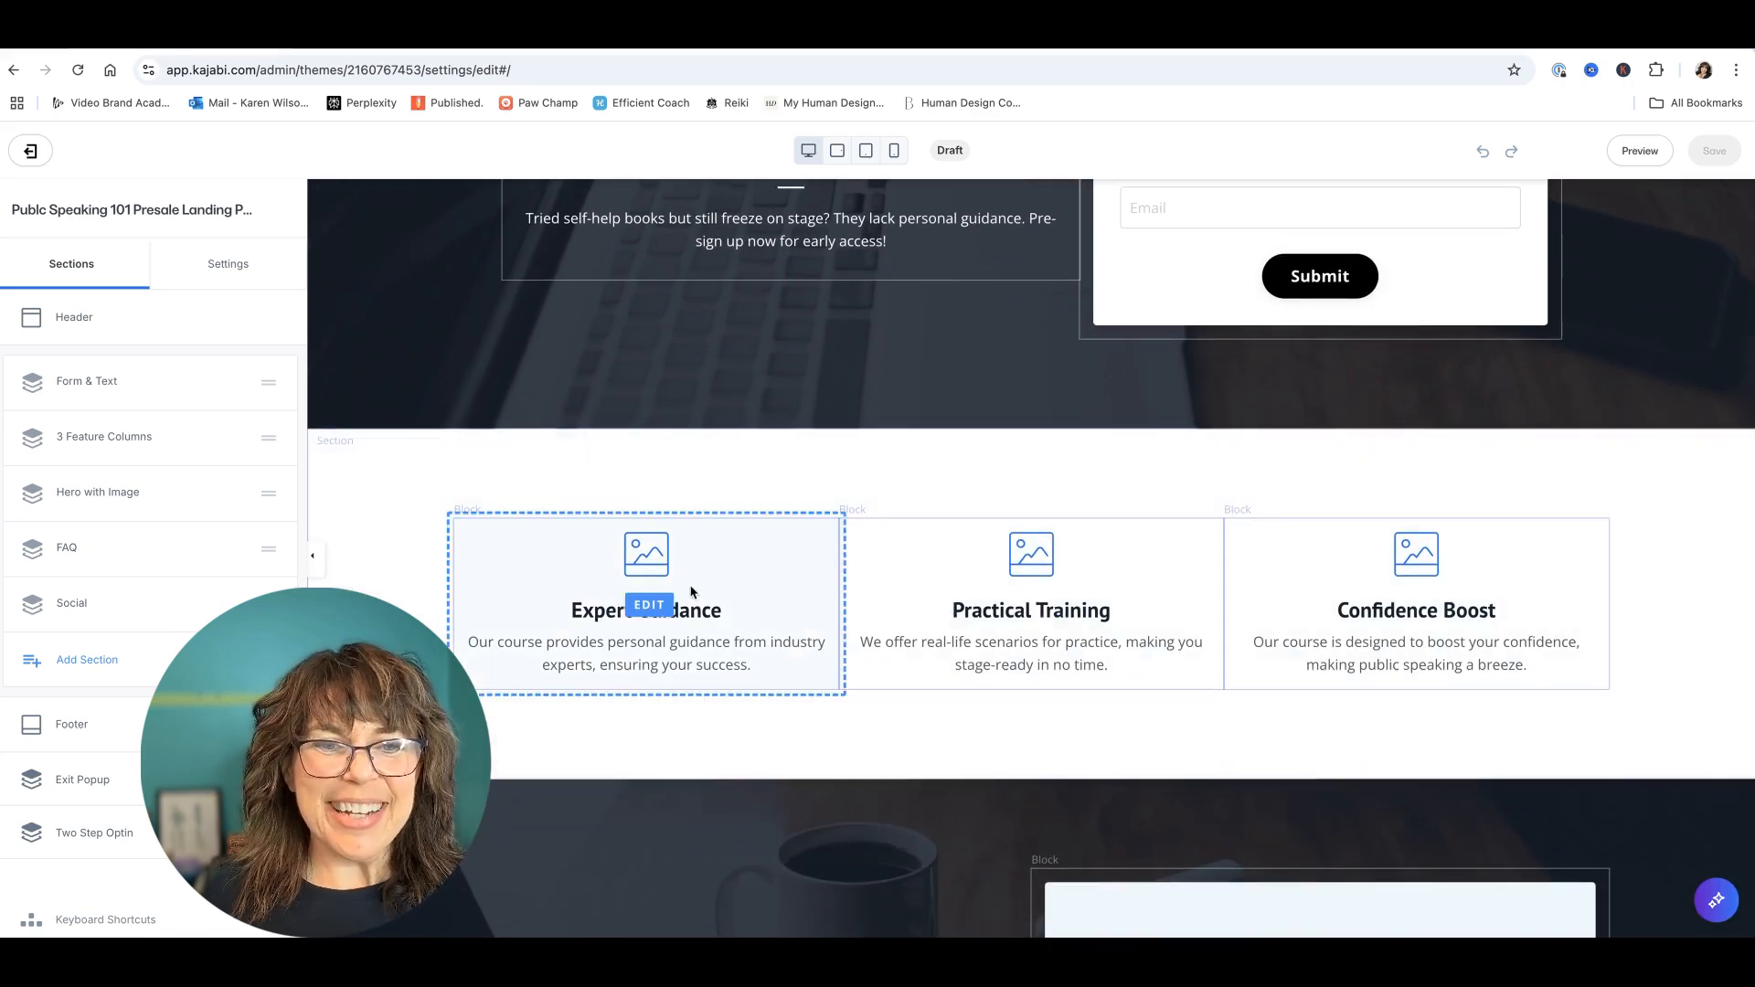
{"action": "scroll", "coordinate": [687, 590], "scroll_direction": "down", "scroll_amount": 3}
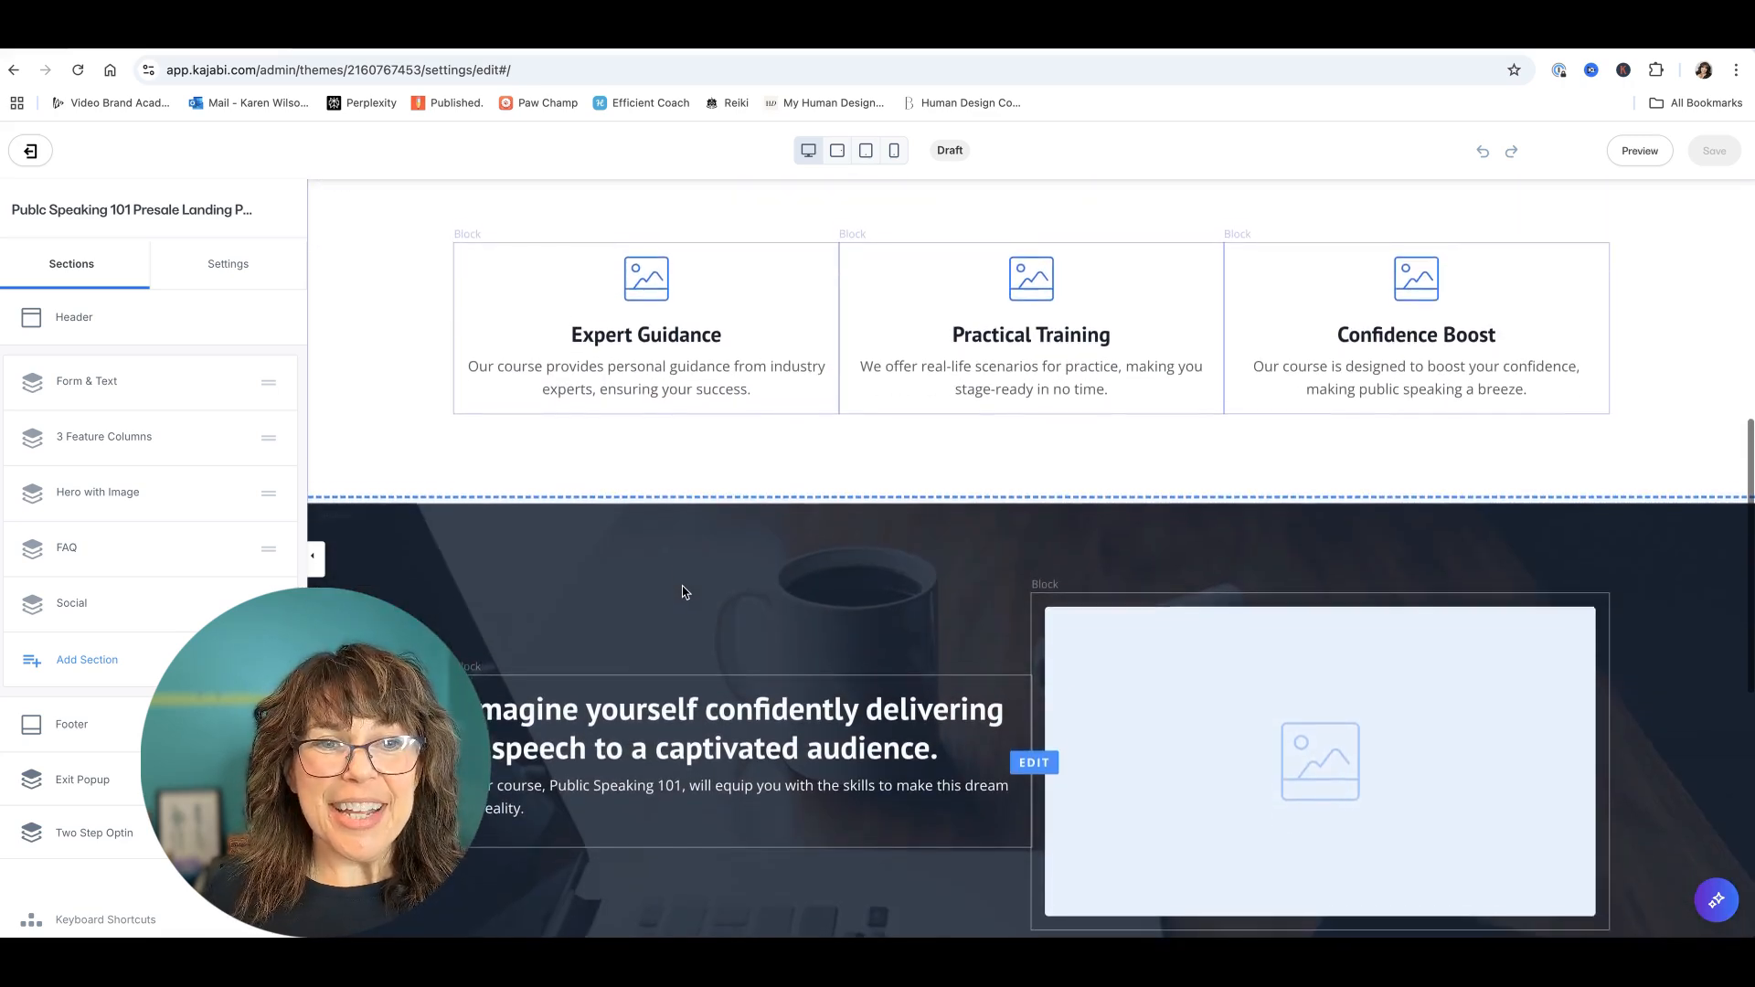
{"action": "scroll", "coordinate": [683, 591], "scroll_direction": "up", "scroll_amount": 1}
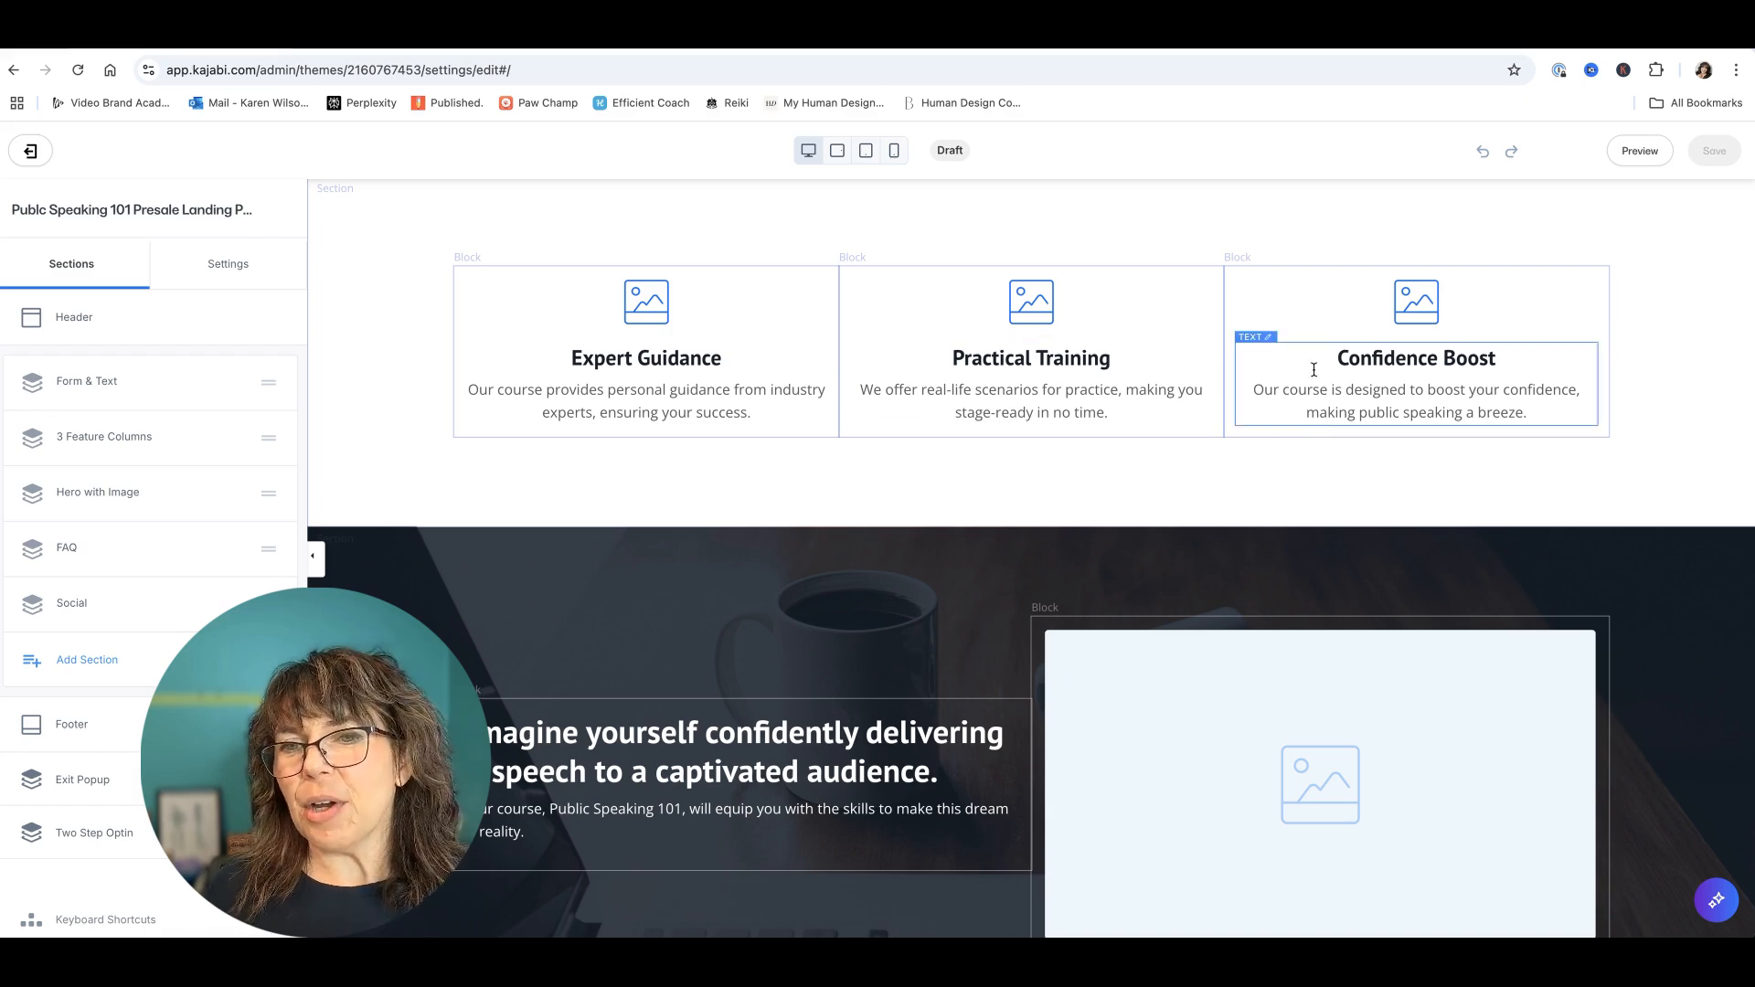
{"action": "scroll", "coordinate": [1463, 384], "scroll_direction": "down", "scroll_amount": 3}
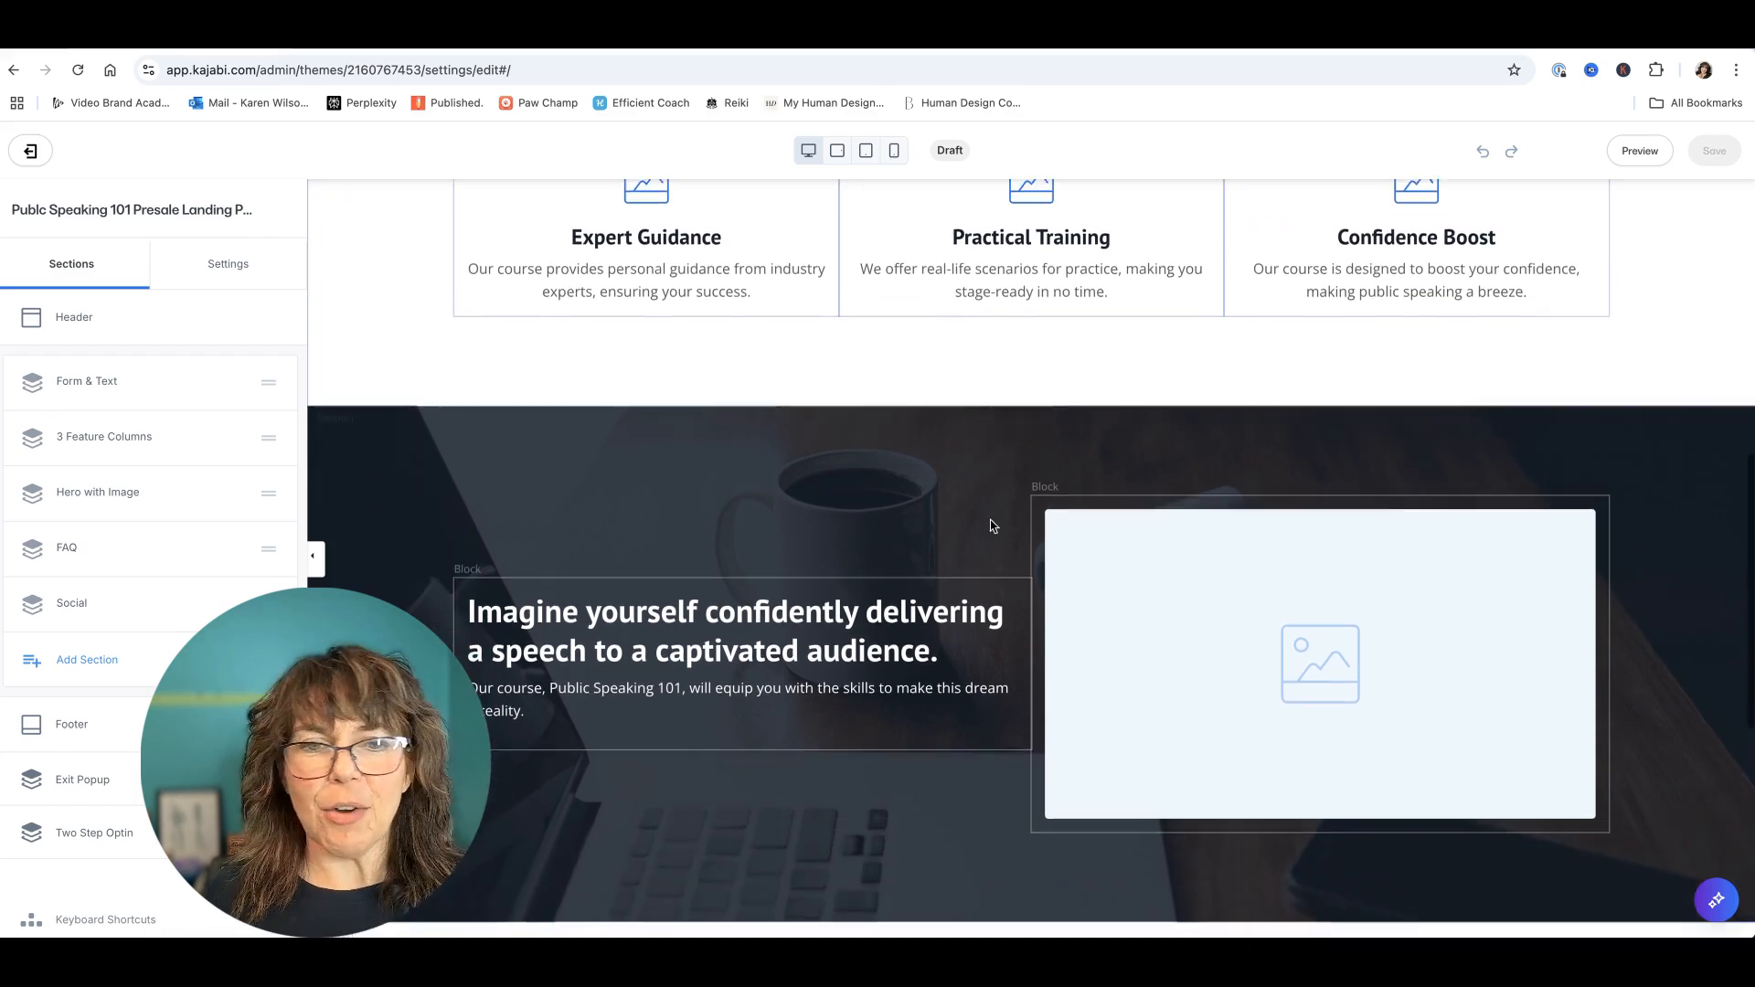
{"action": "scroll", "coordinate": [769, 576], "scroll_direction": "down", "scroll_amount": 5}
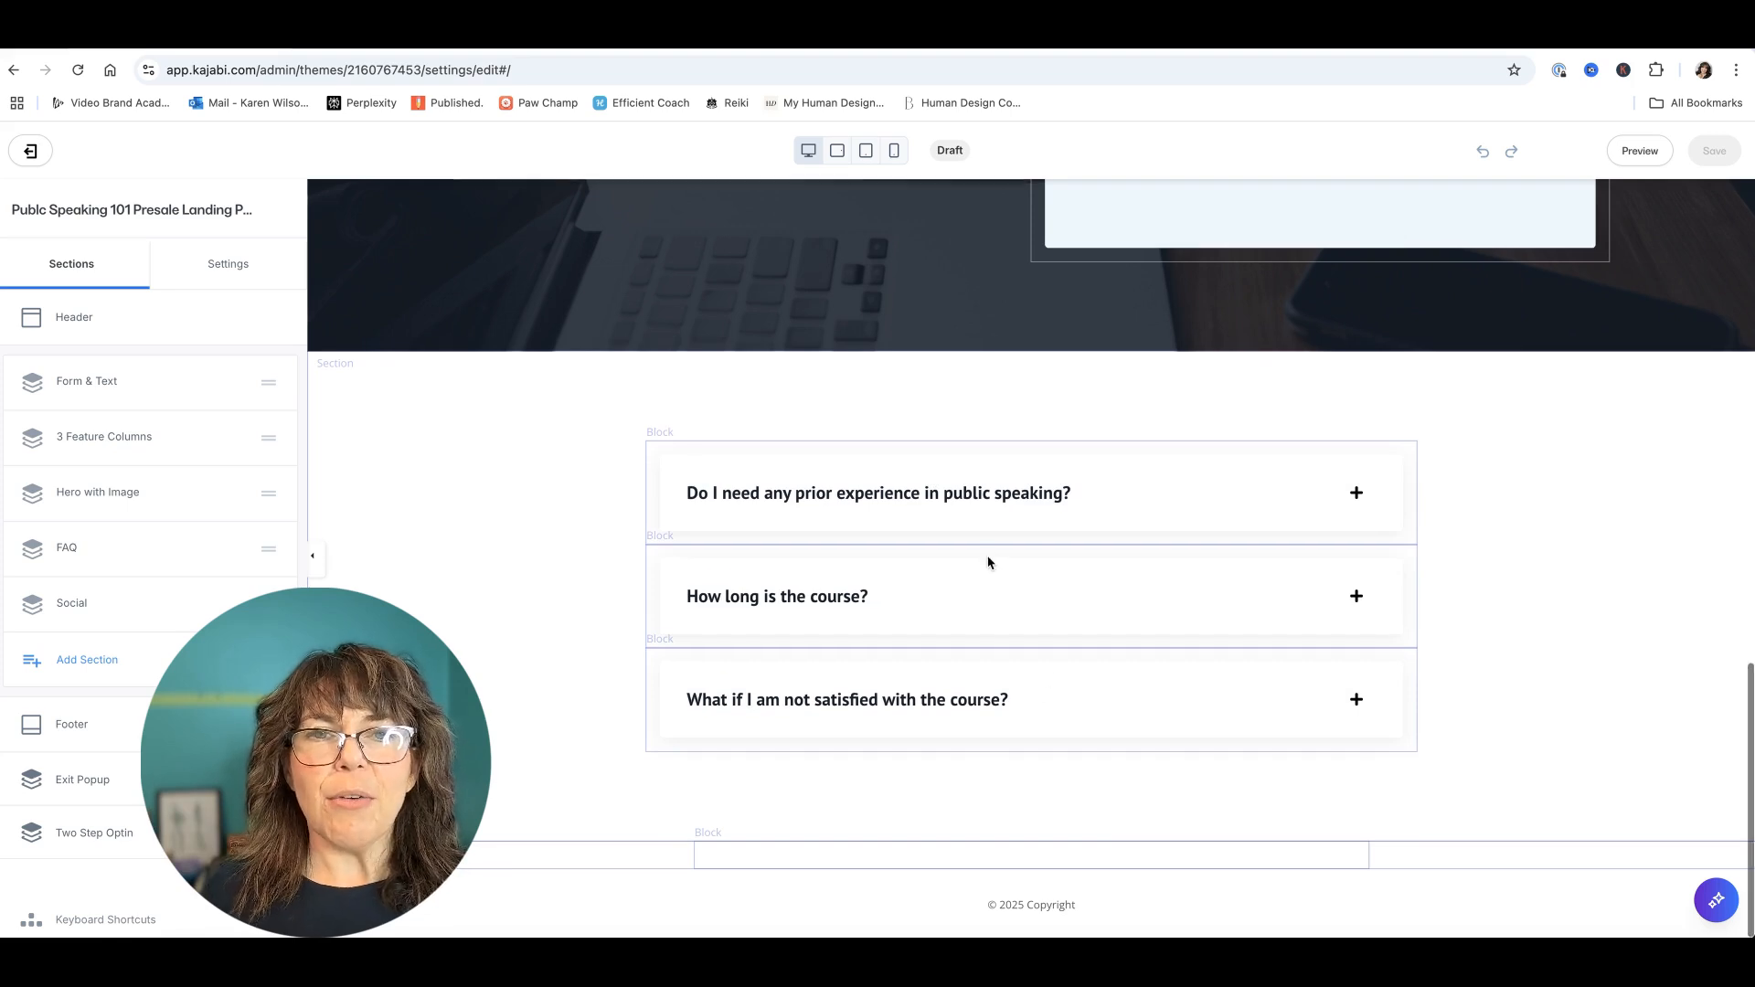
{"action": "scroll", "coordinate": [991, 555], "scroll_direction": "up", "scroll_amount": 10}
{"action": "scroll", "coordinate": [1000, 525], "scroll_direction": "up", "scroll_amount": 6}
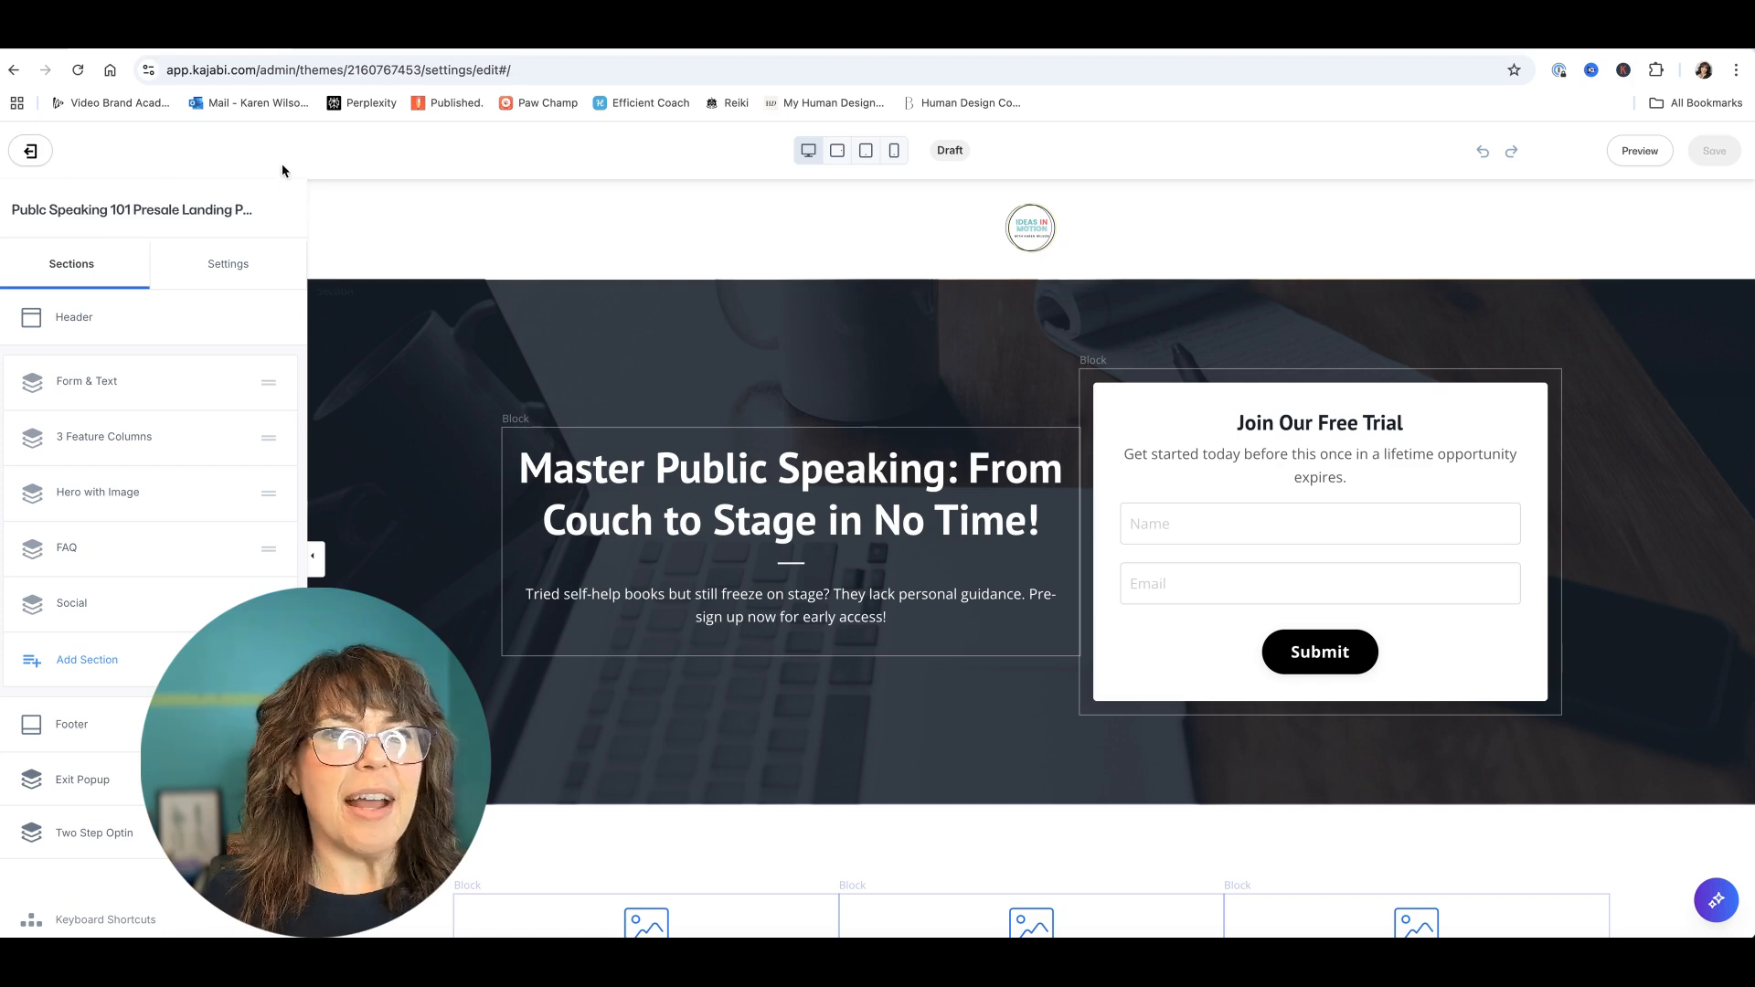
Step: Leave the landing page, open the "Publc Speaking 101 Course Ready Broadcast" email campaign's content for editing and read through its message
{"action": "left_click", "coordinate": [30, 155]}
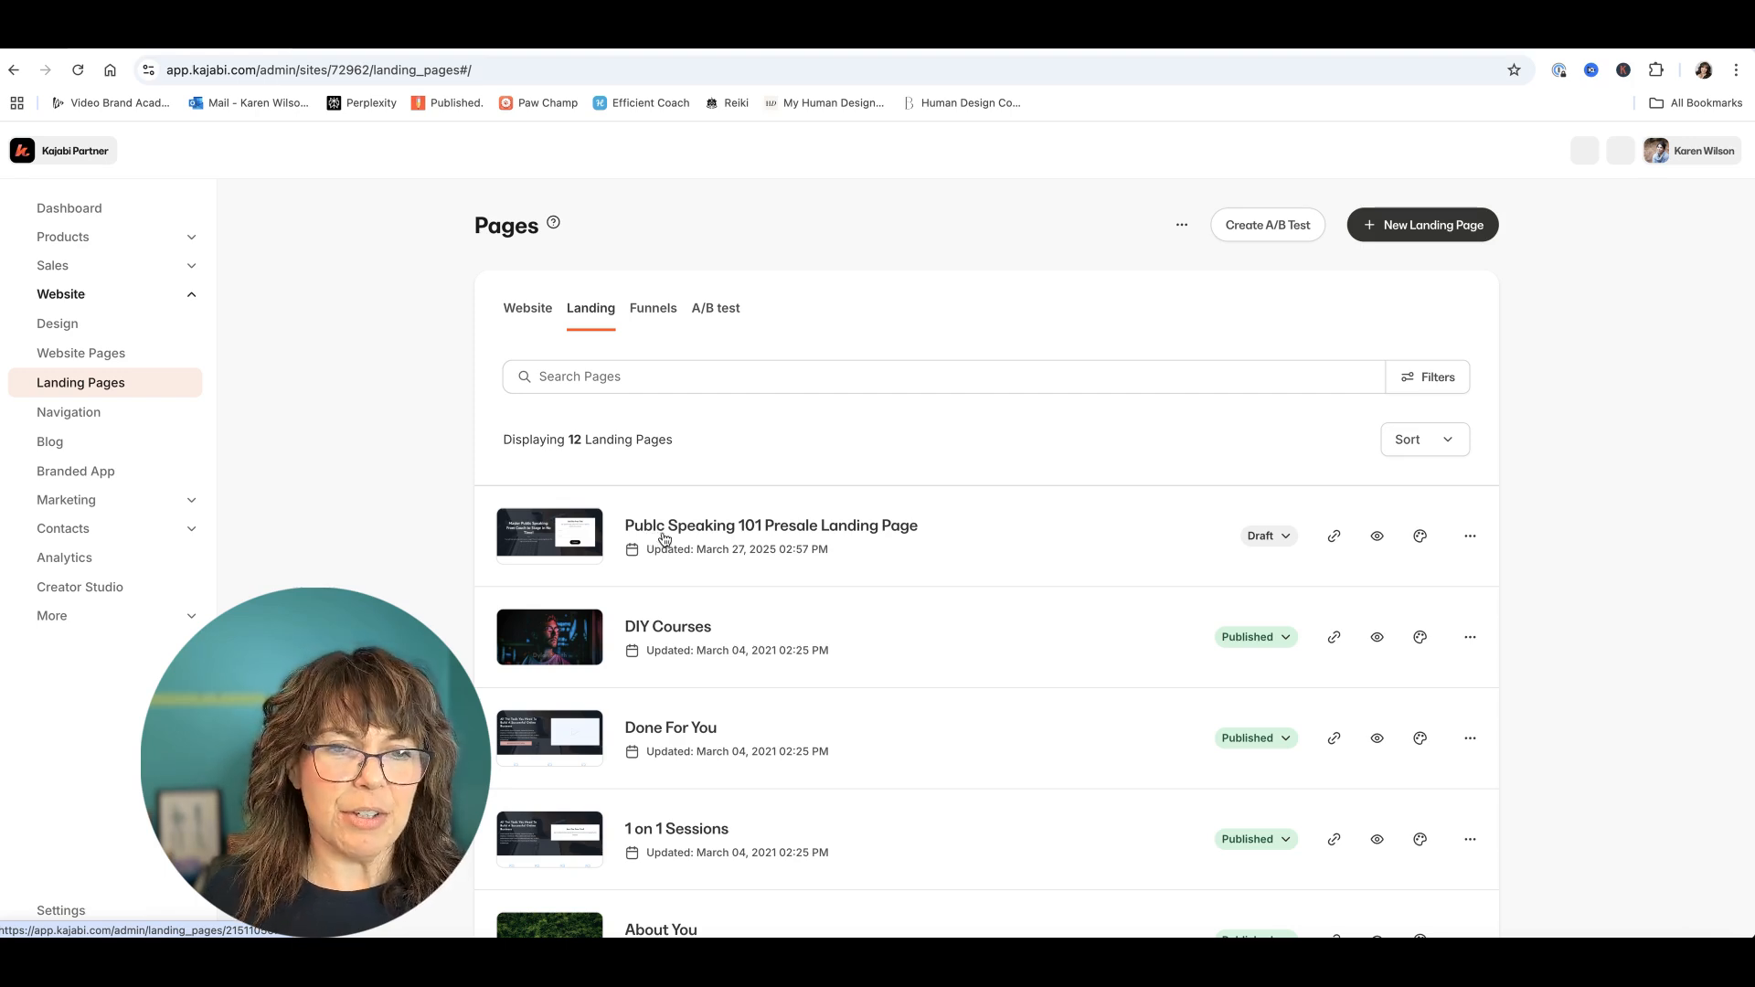
{"action": "left_click", "coordinate": [97, 503]}
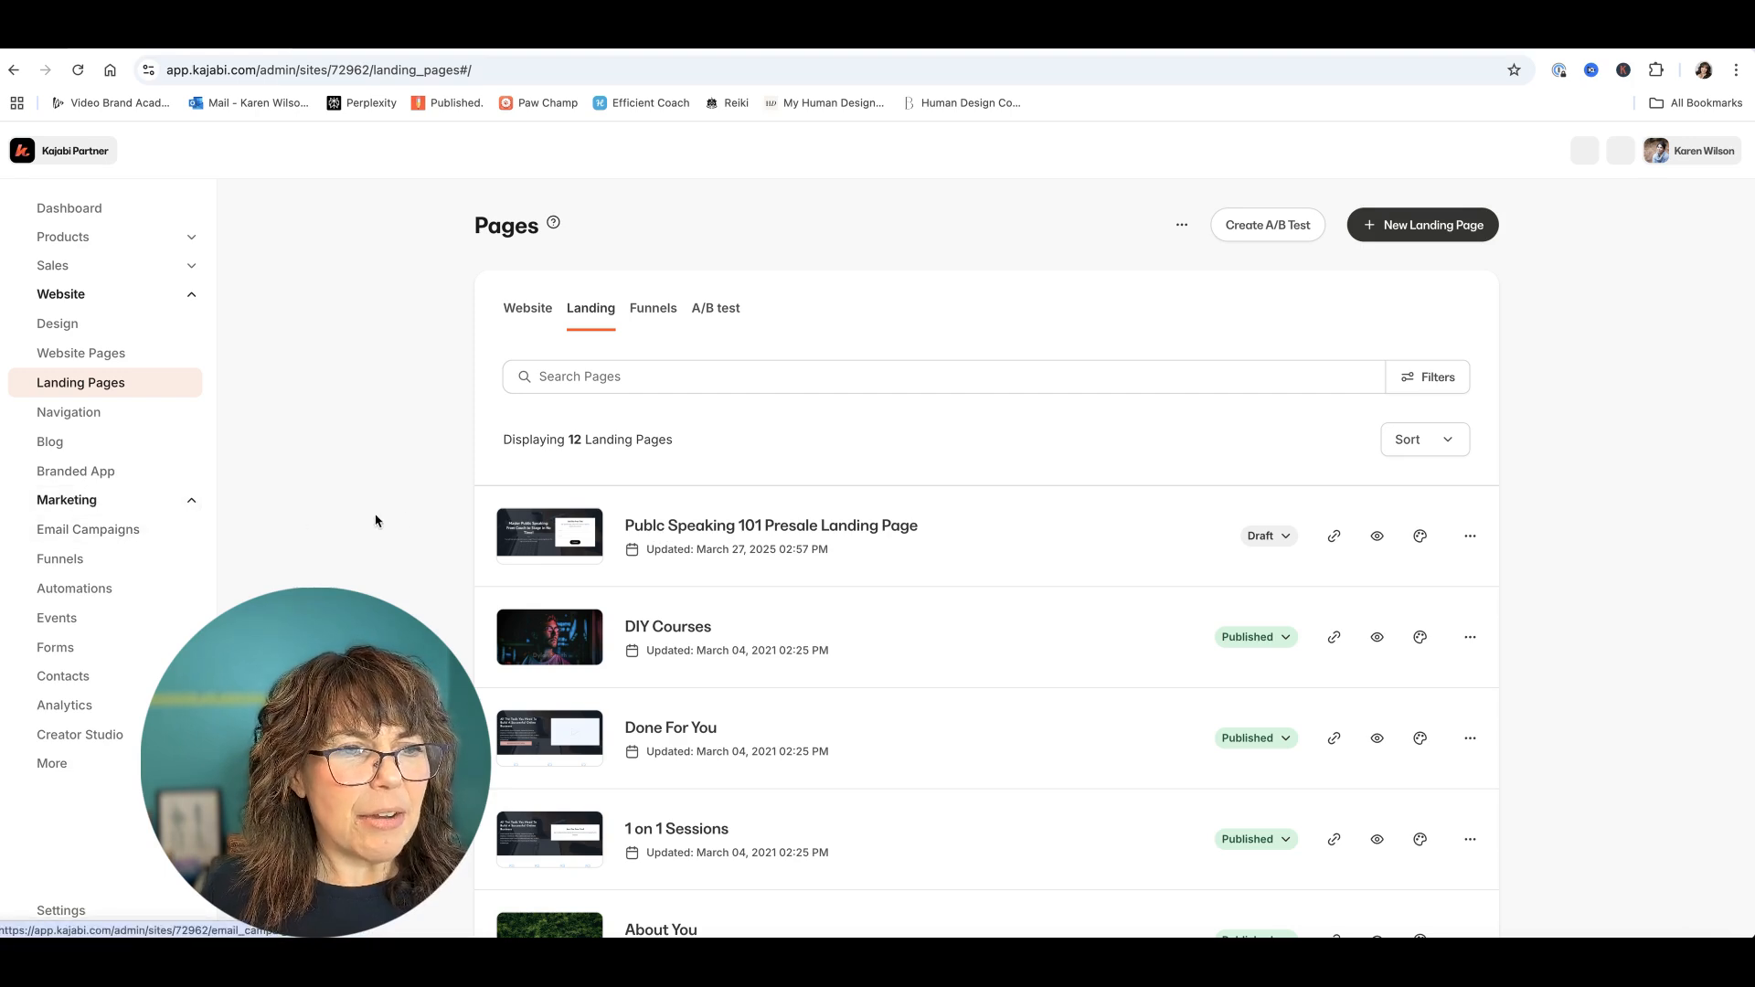
{"action": "left_click", "coordinate": [103, 533]}
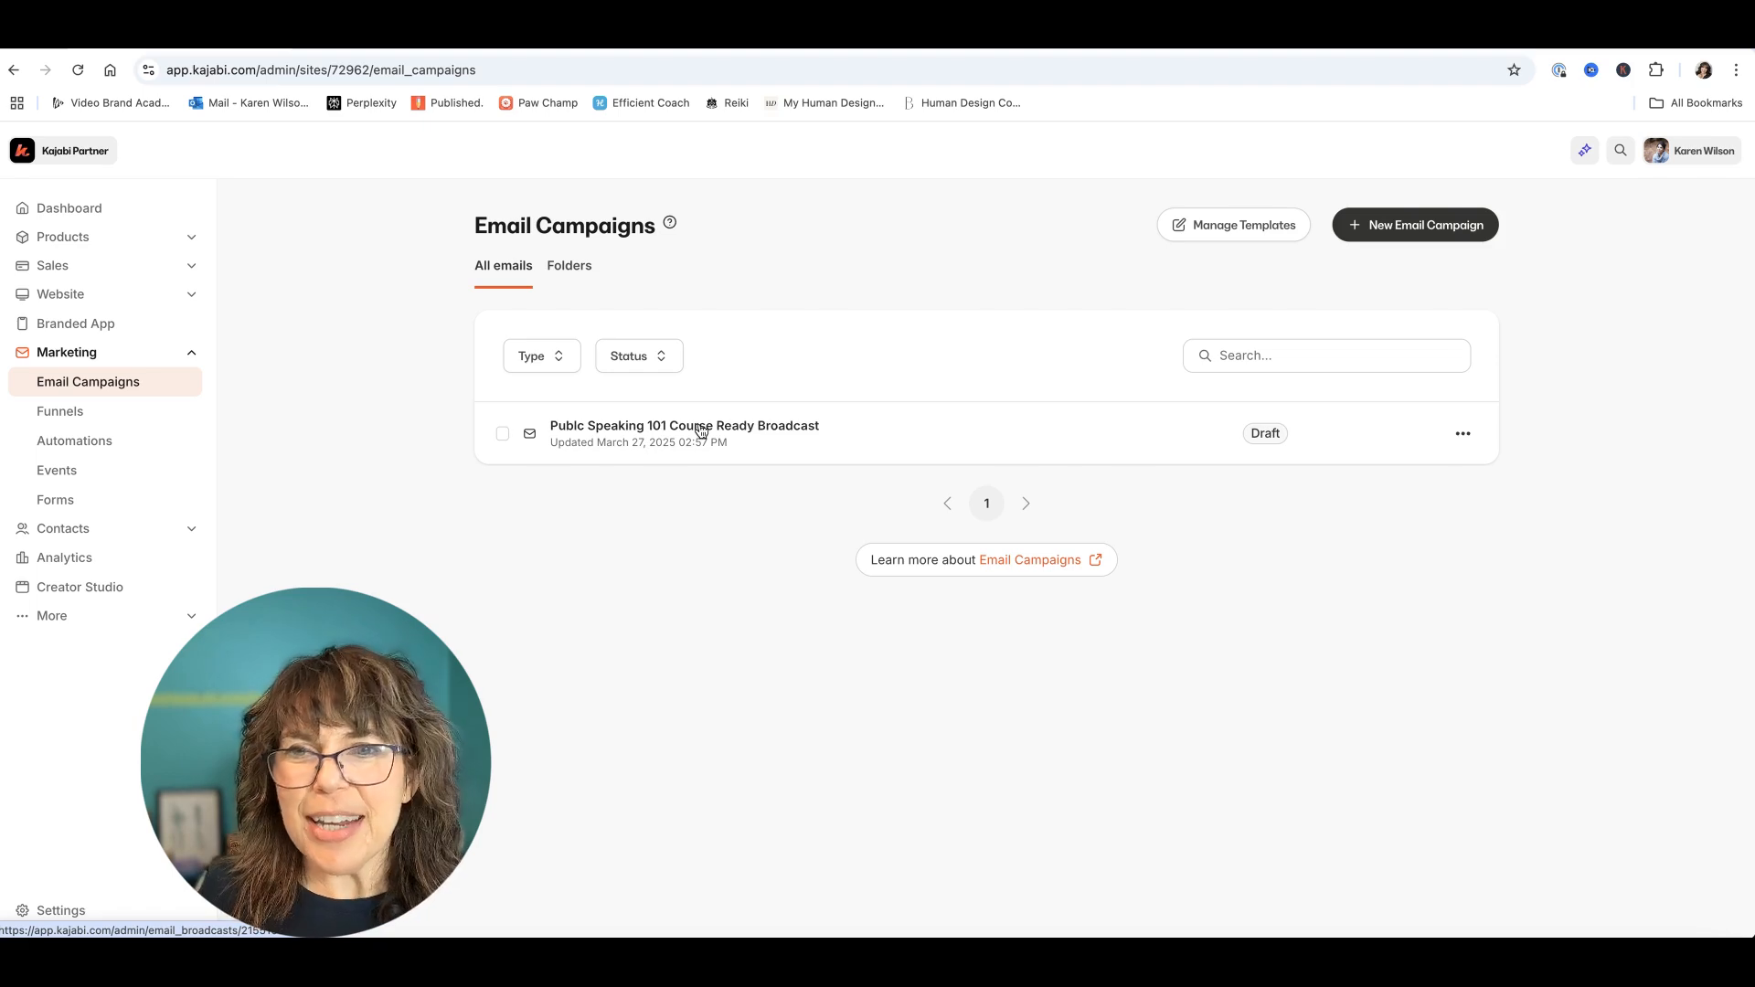
{"action": "left_click", "coordinate": [694, 429]}
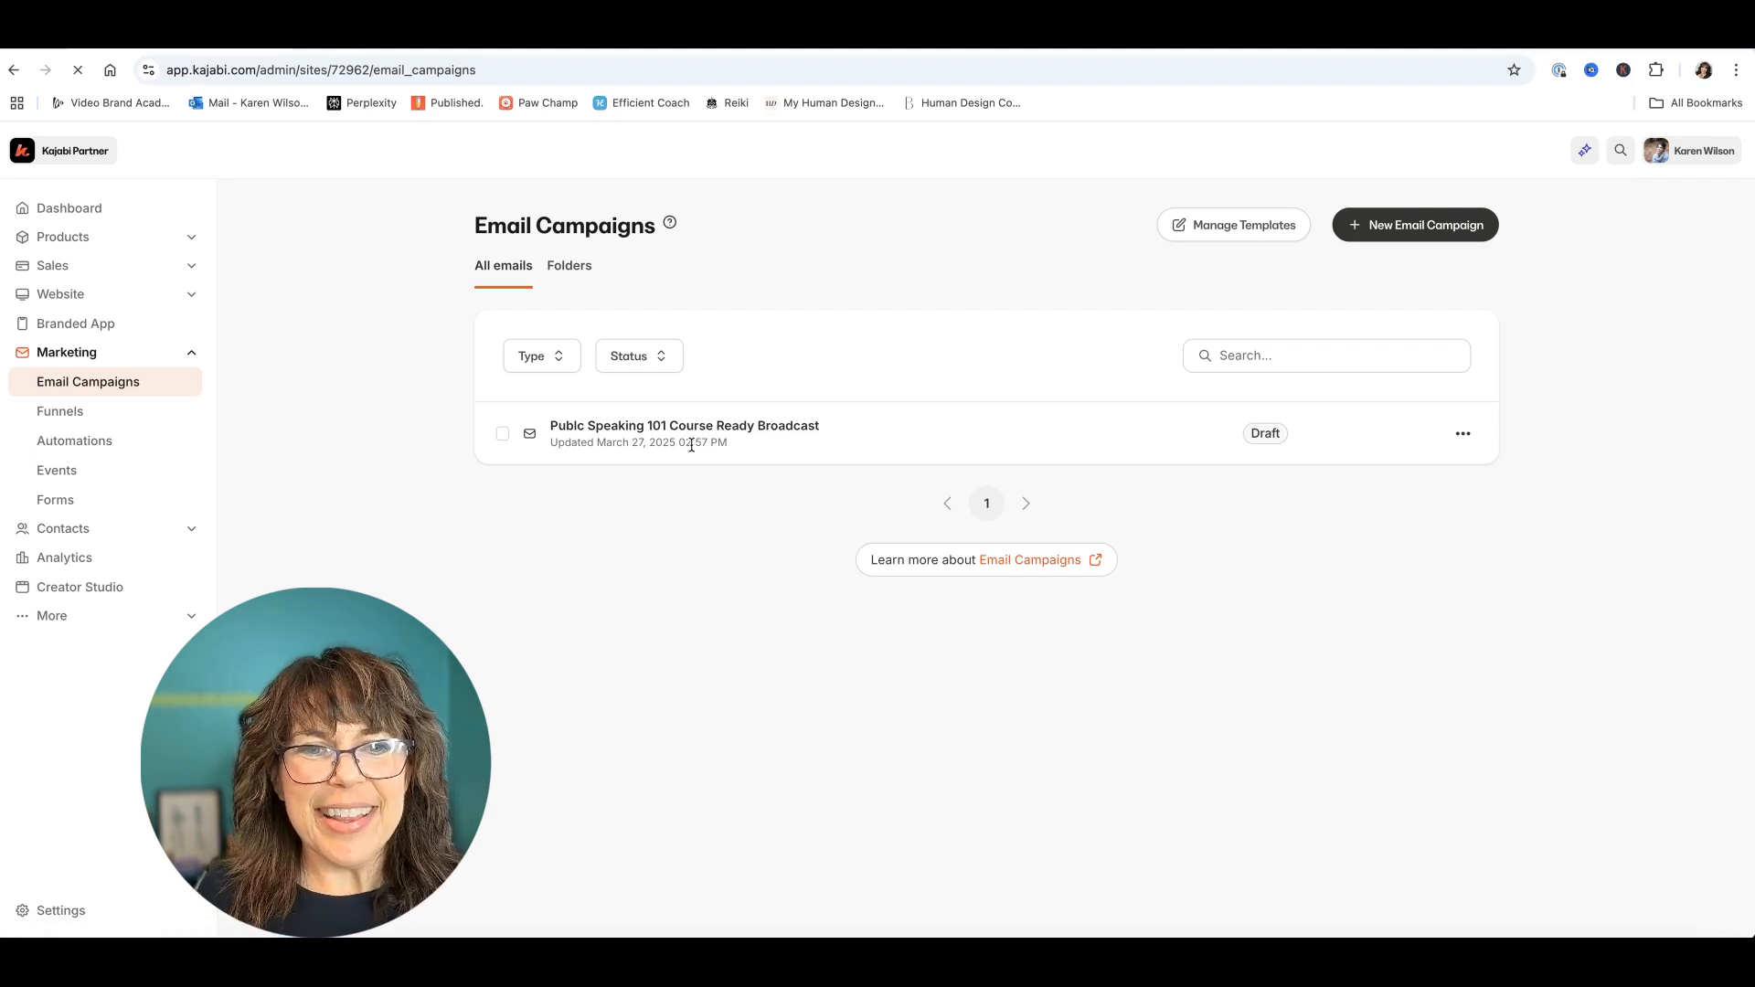
{"action": "scroll", "coordinate": [818, 574], "scroll_direction": "down", "scroll_amount": 4}
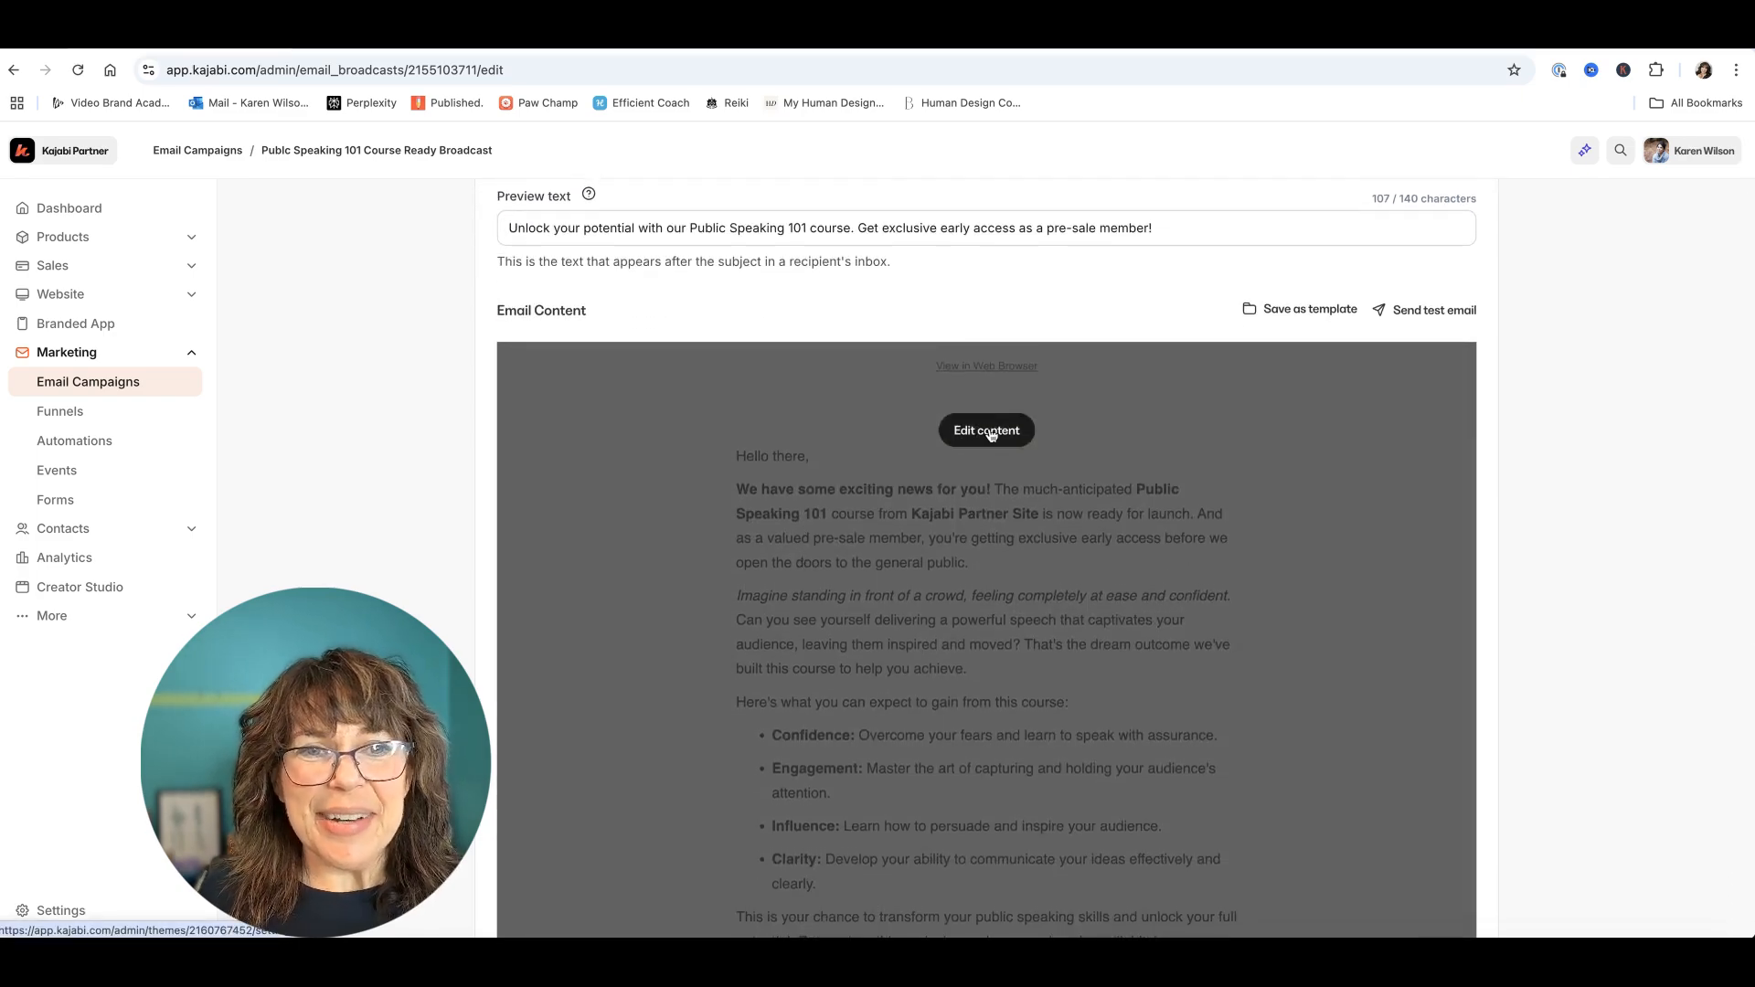
{"action": "left_click", "coordinate": [980, 441]}
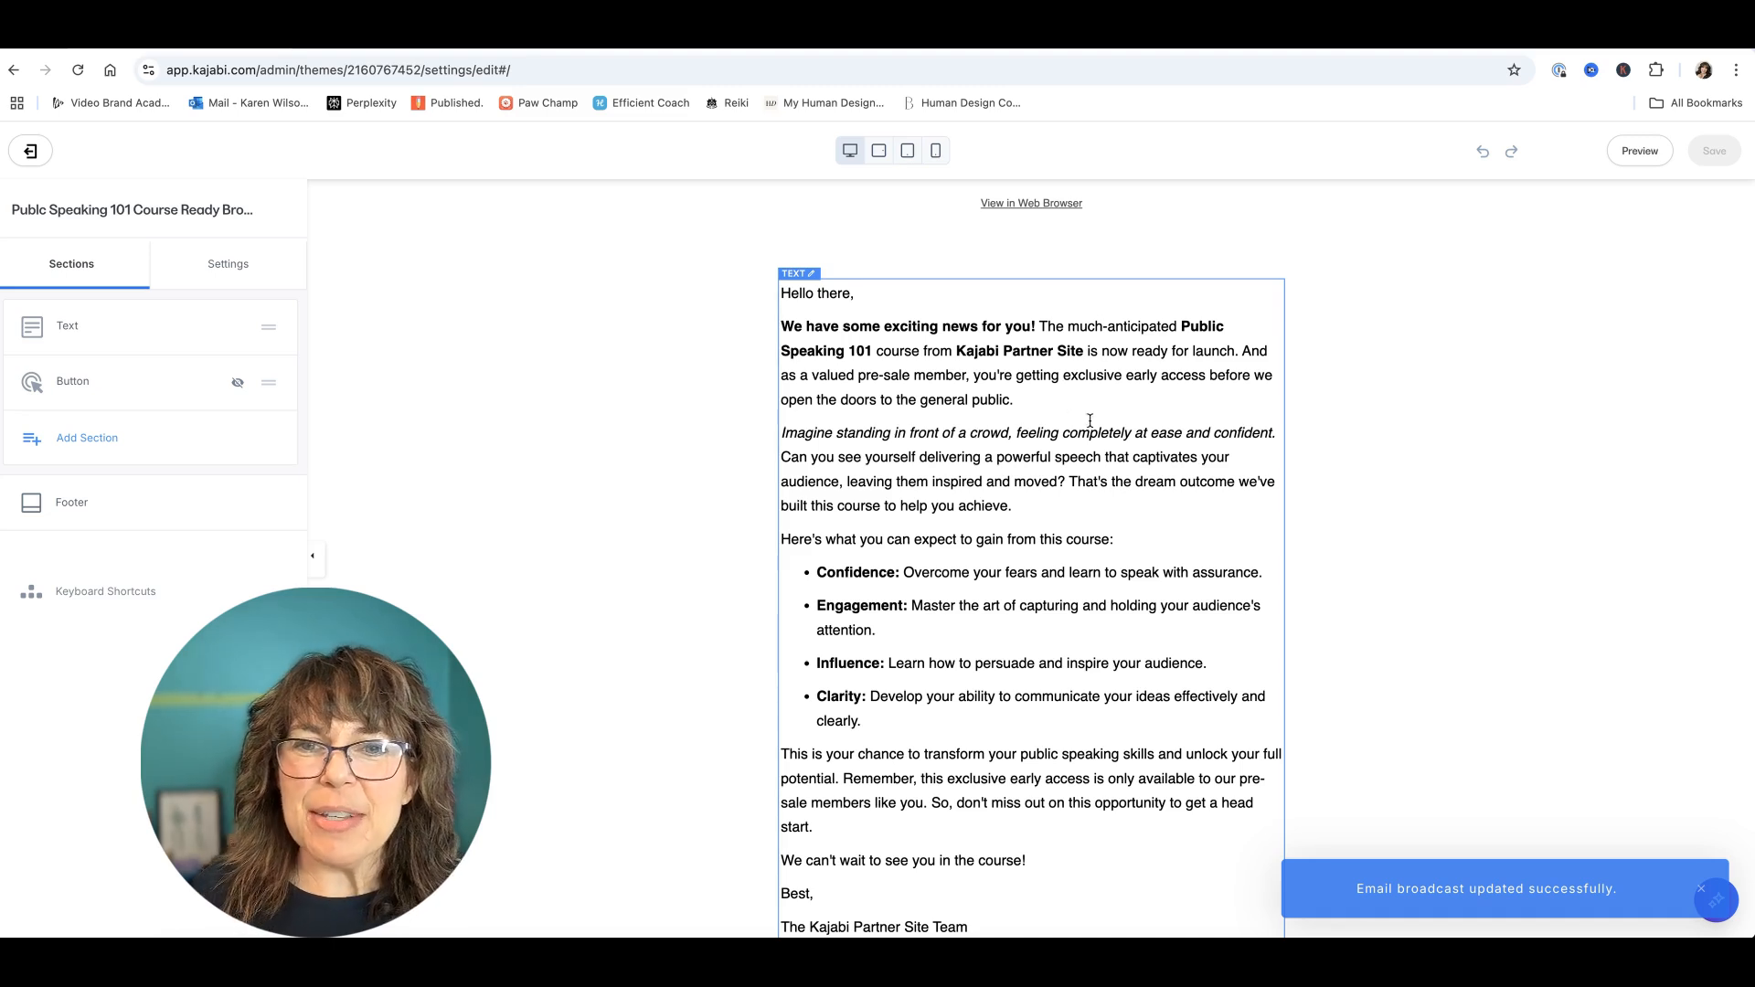
{"action": "scroll", "coordinate": [1084, 419], "scroll_direction": "down", "scroll_amount": 1}
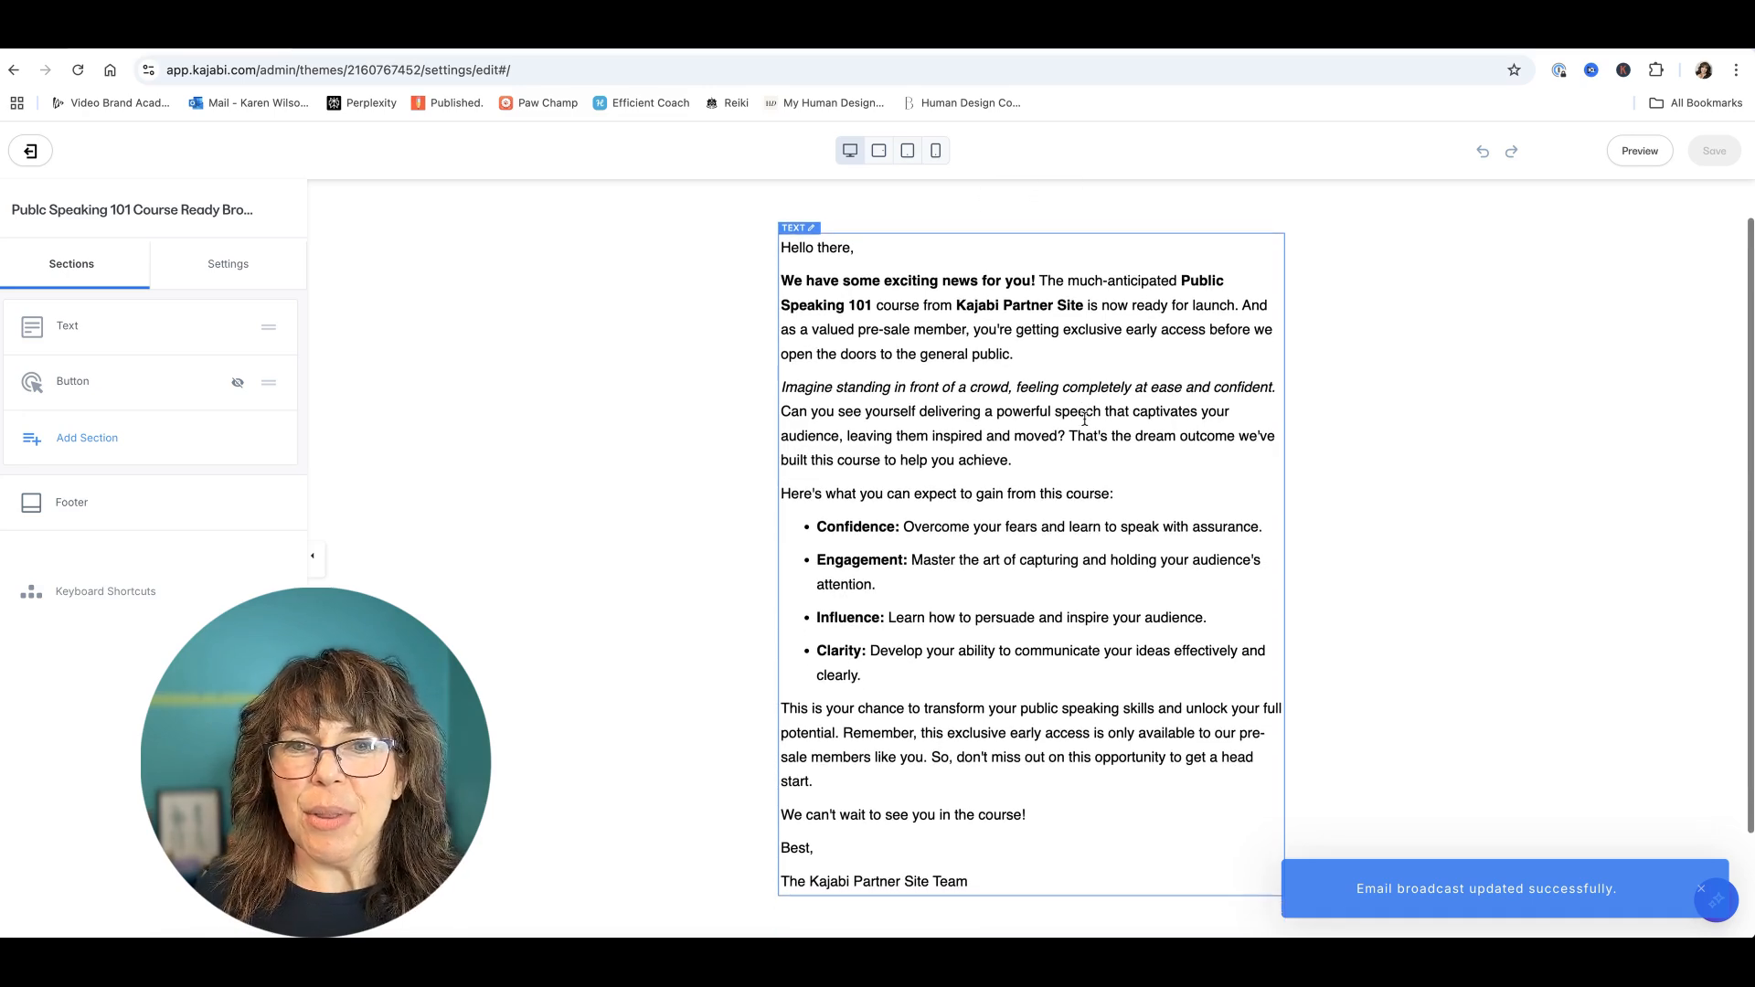
{"action": "scroll", "coordinate": [984, 387], "scroll_direction": "down", "scroll_amount": 1}
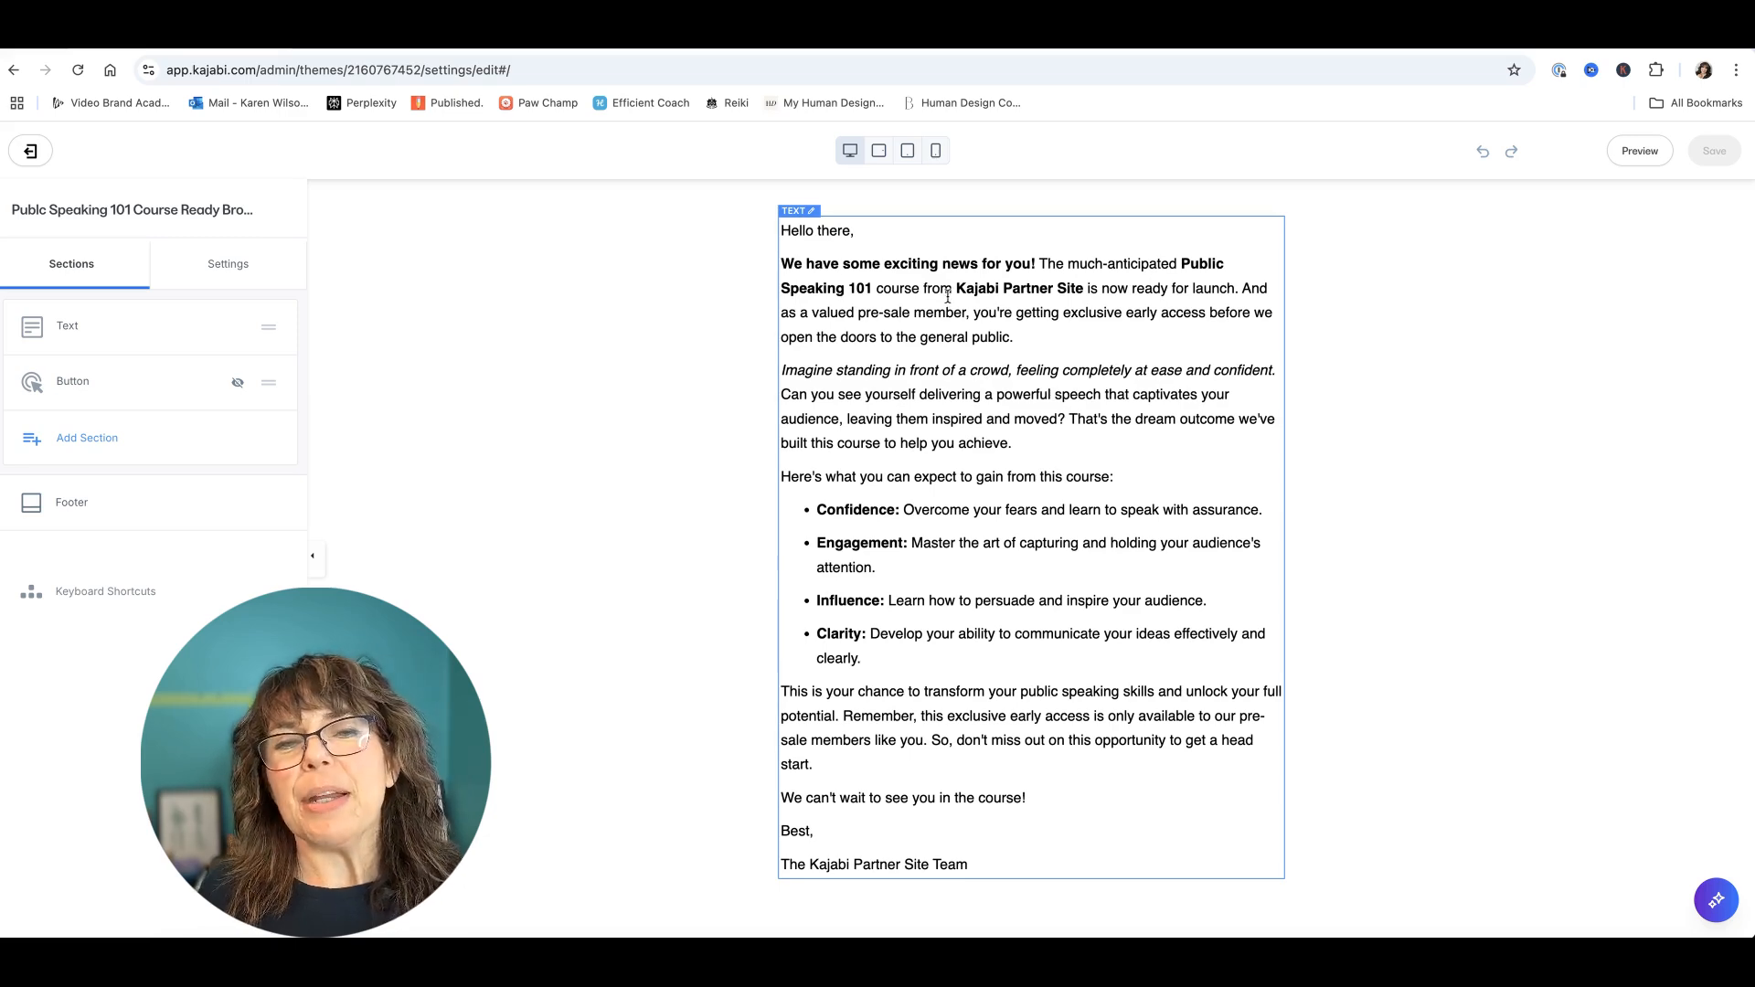
{"action": "scroll", "coordinate": [937, 447], "scroll_direction": "down", "scroll_amount": 3}
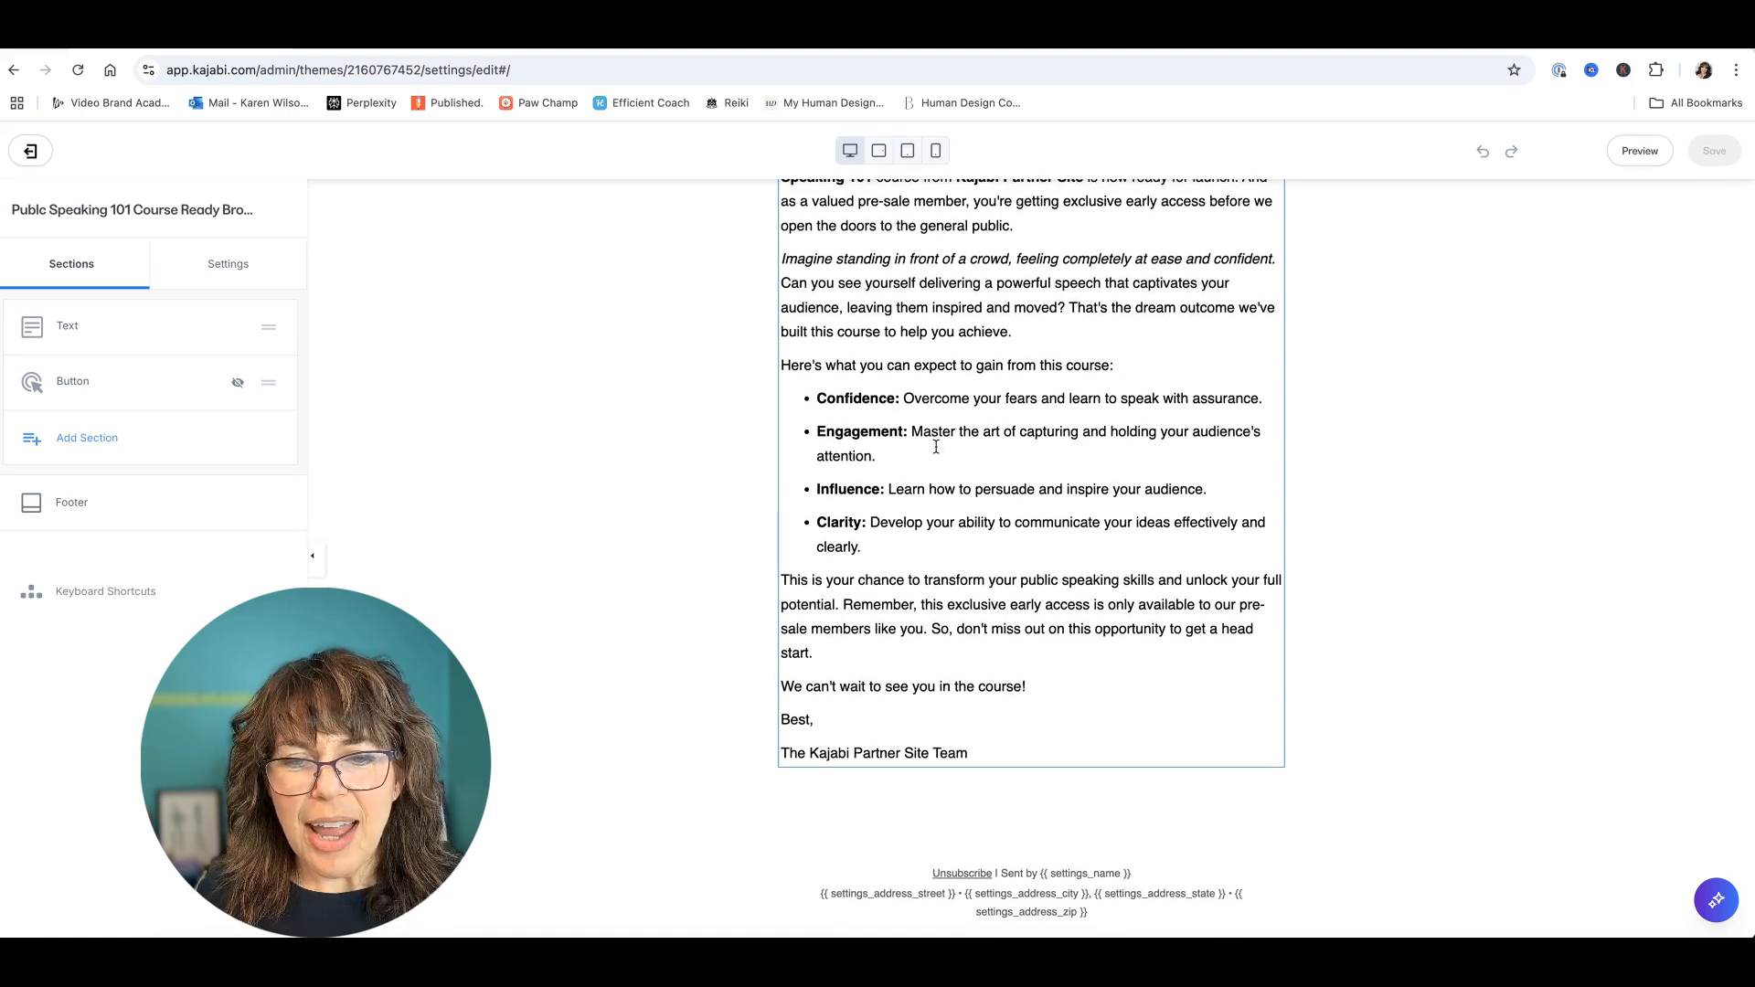
{"action": "scroll", "coordinate": [937, 446], "scroll_direction": "up", "scroll_amount": 4}
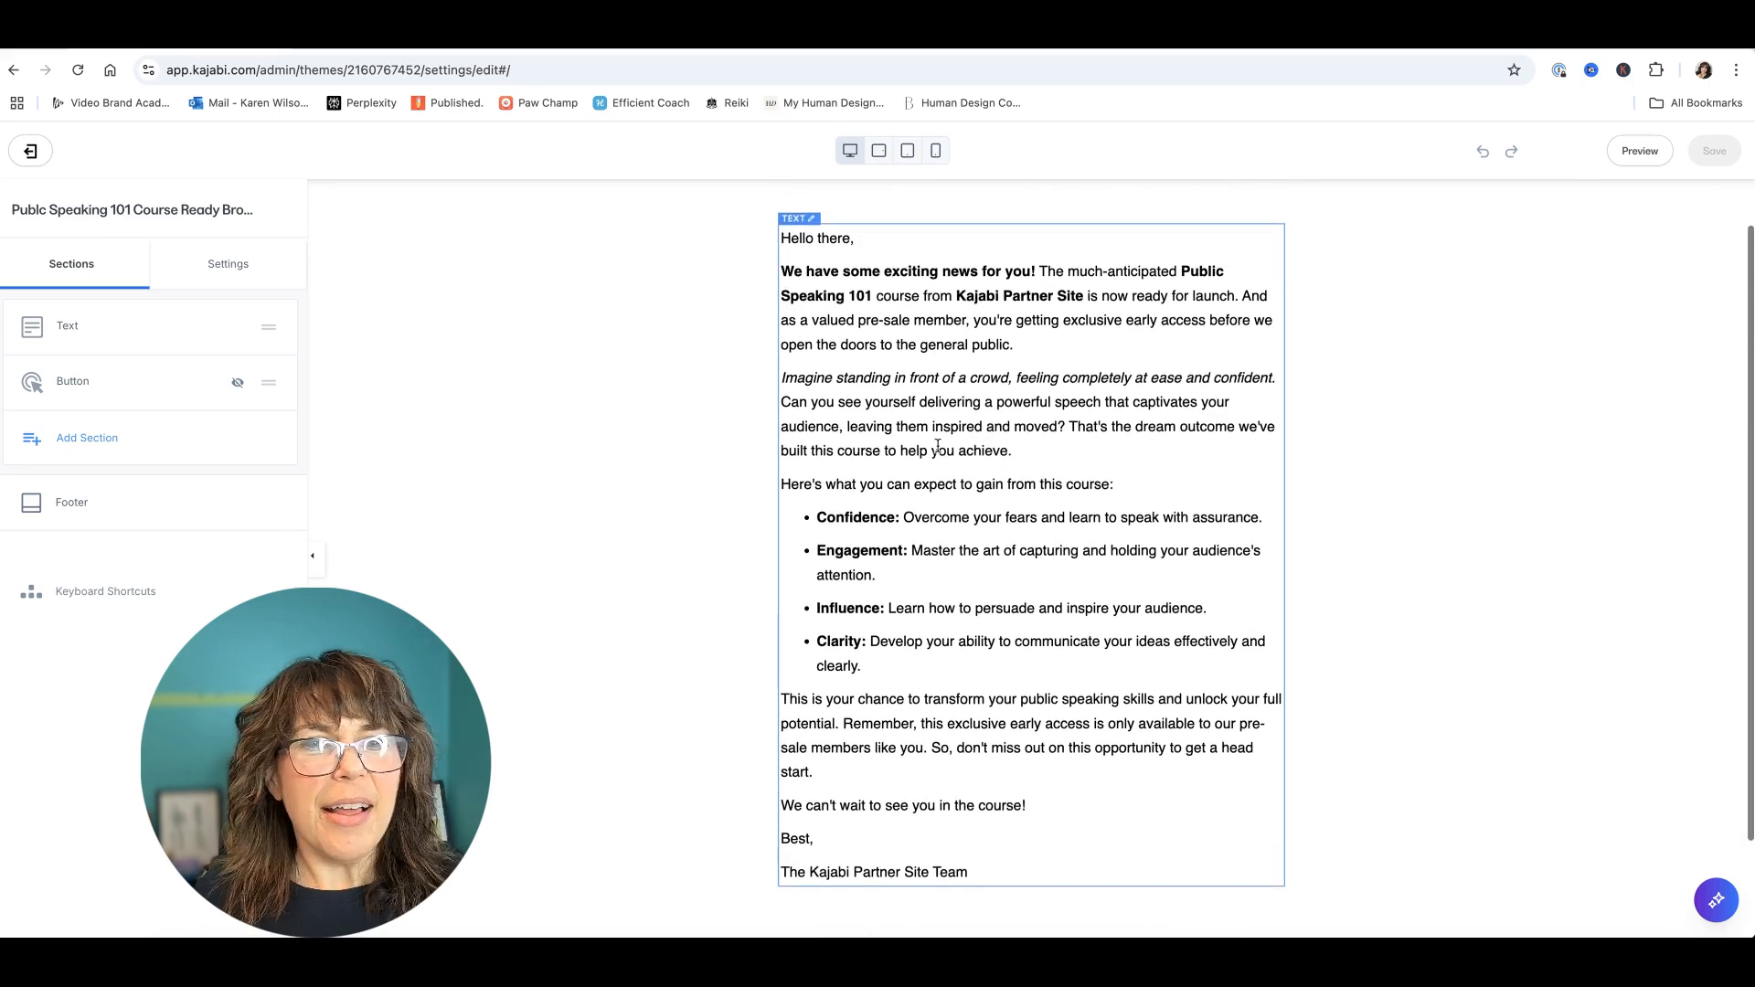